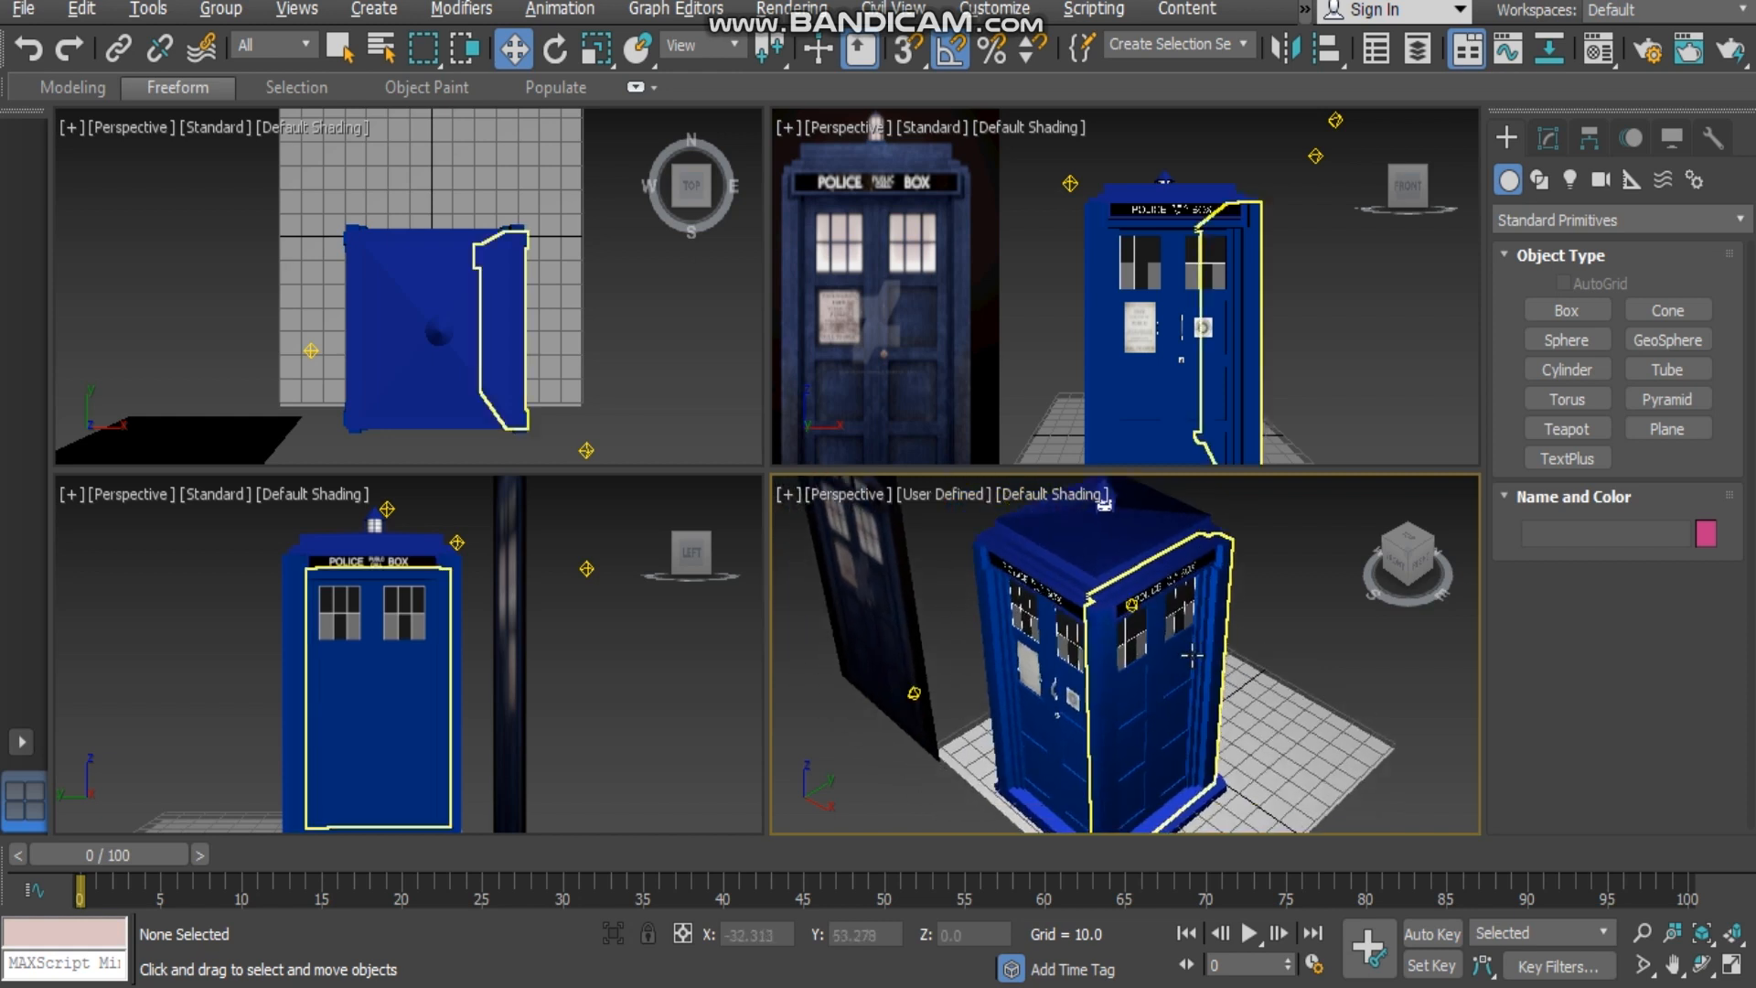
- Examine the police box model's front, side walls and base from several angles
{"action": "middle_click_drag", "start_coordinate": [1117, 658], "coordinate": [1111, 631]}
{"action": "scroll", "coordinate": [1112, 631], "scroll_direction": "up", "scroll_amount": 2}
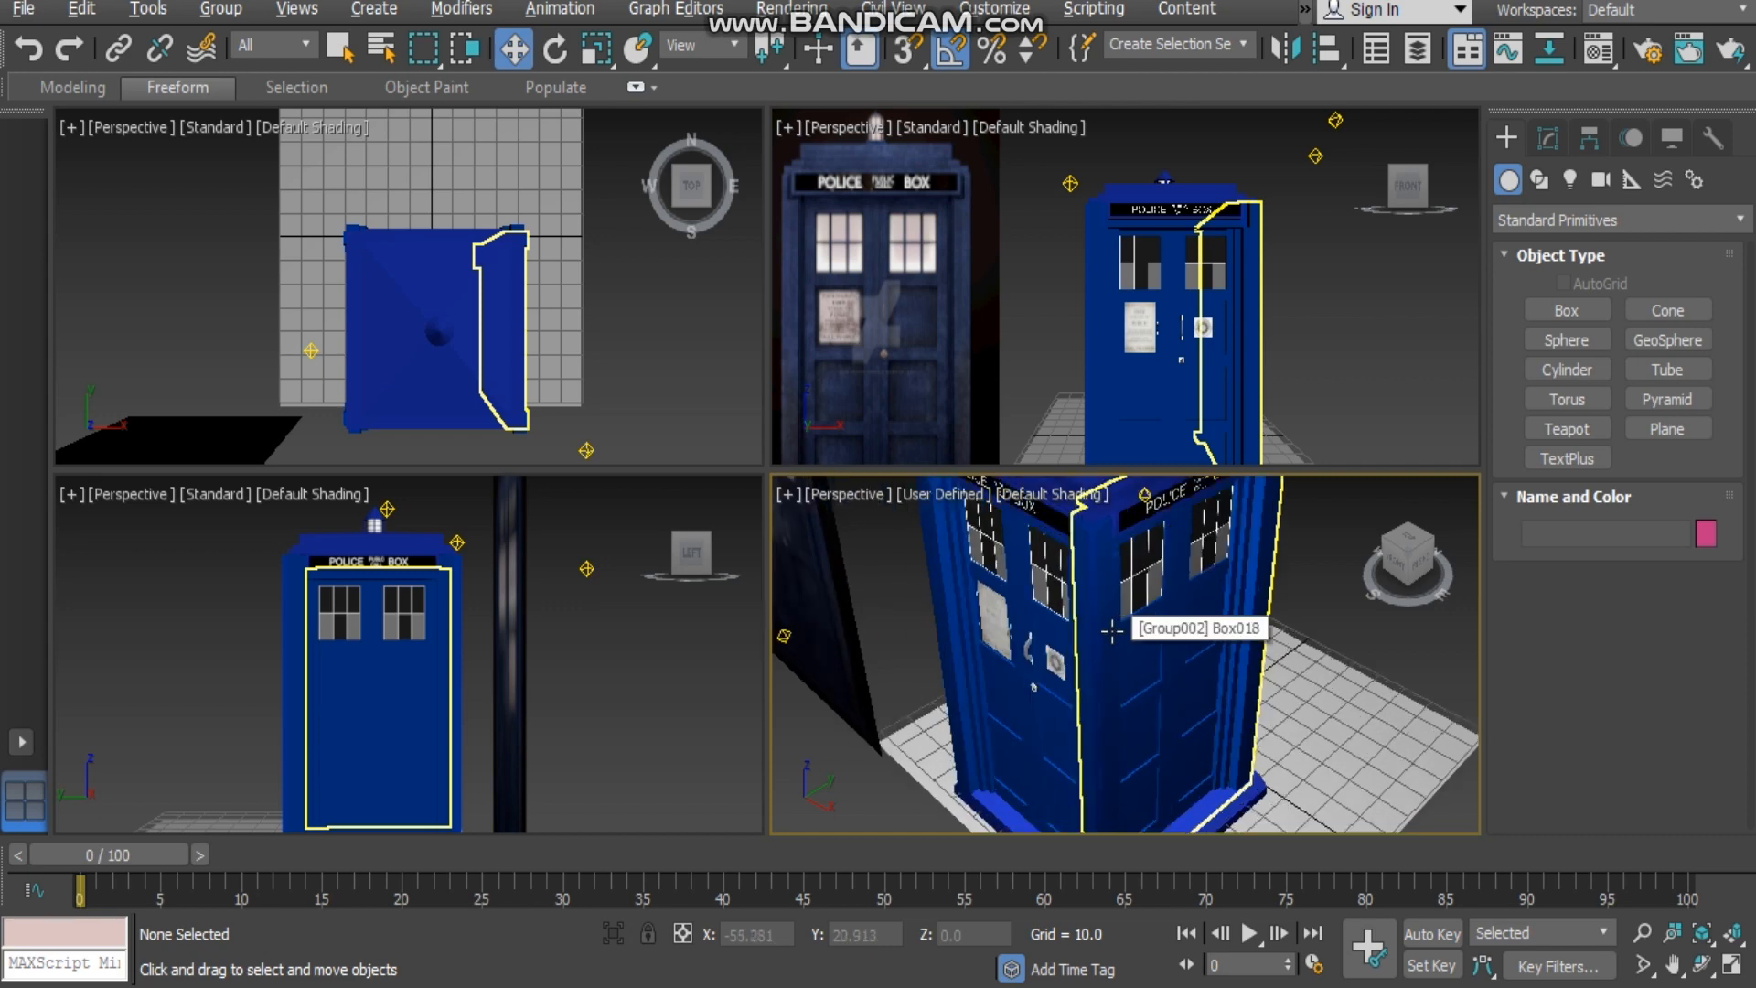
{"action": "left_click", "coordinate": [1112, 631]}
{"action": "middle_click_drag", "start_coordinate": [1112, 632], "coordinate": [1201, 631], "text": "alt"}
{"action": "left_click", "coordinate": [1214, 612]}
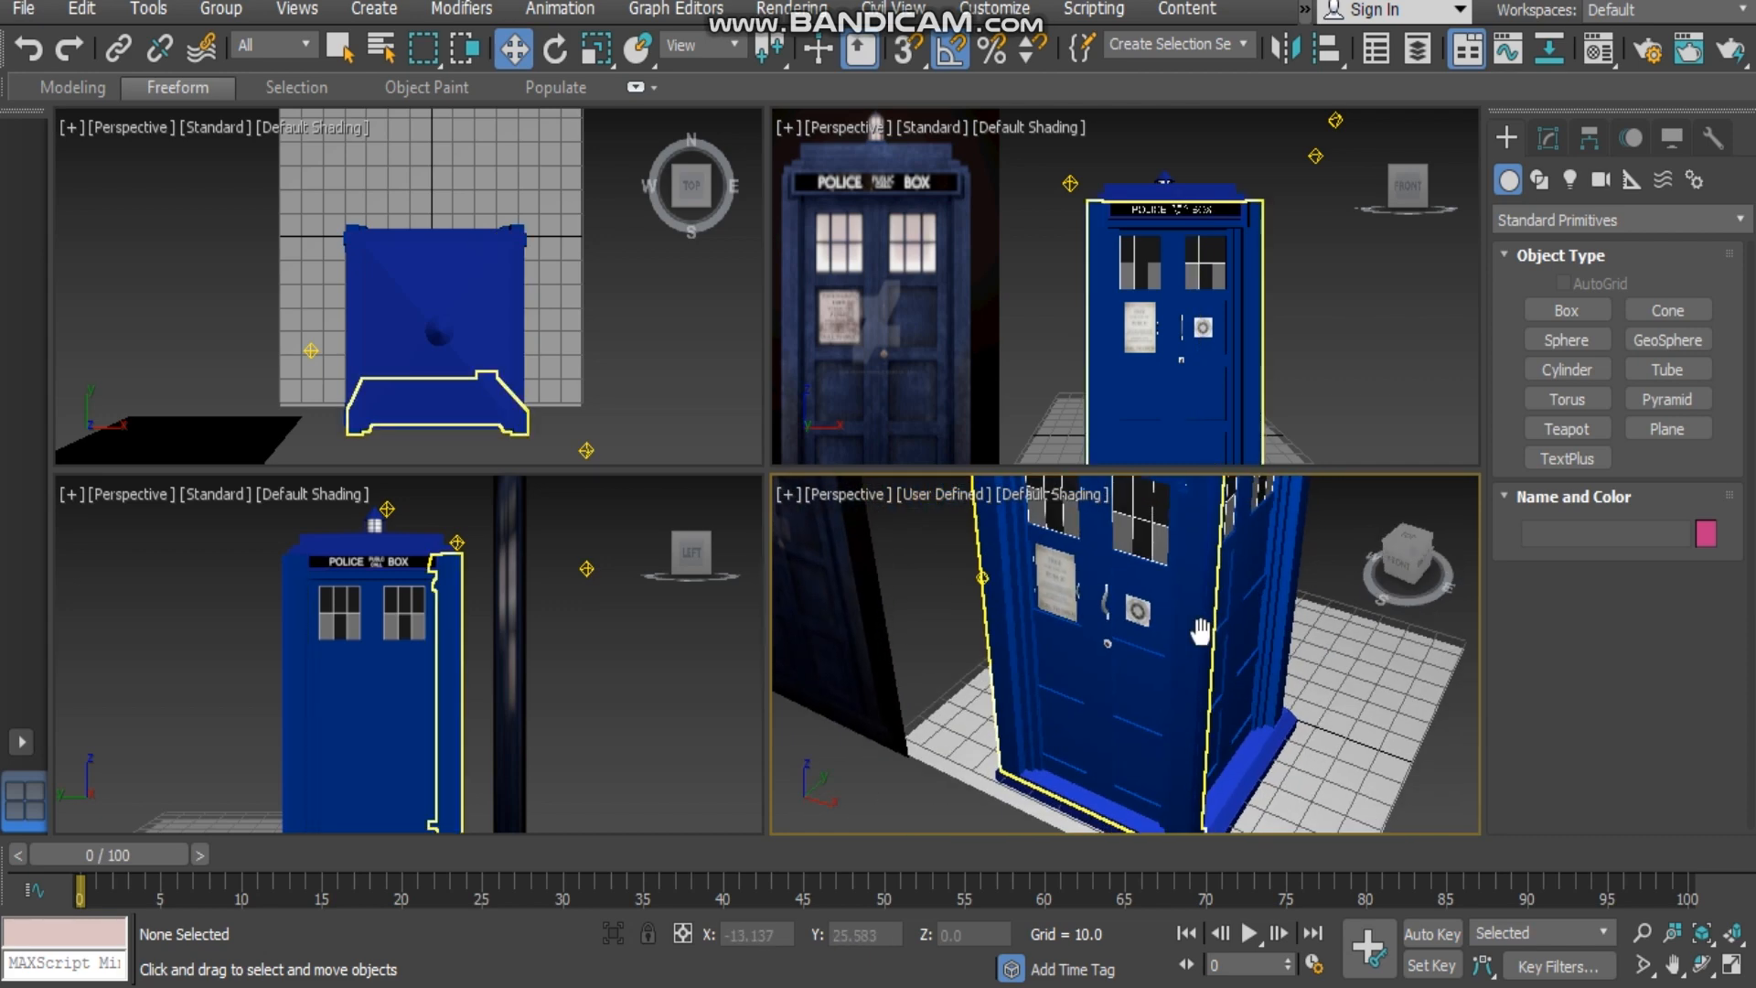
{"action": "scroll", "coordinate": [1201, 631], "scroll_direction": "up", "scroll_amount": 1}
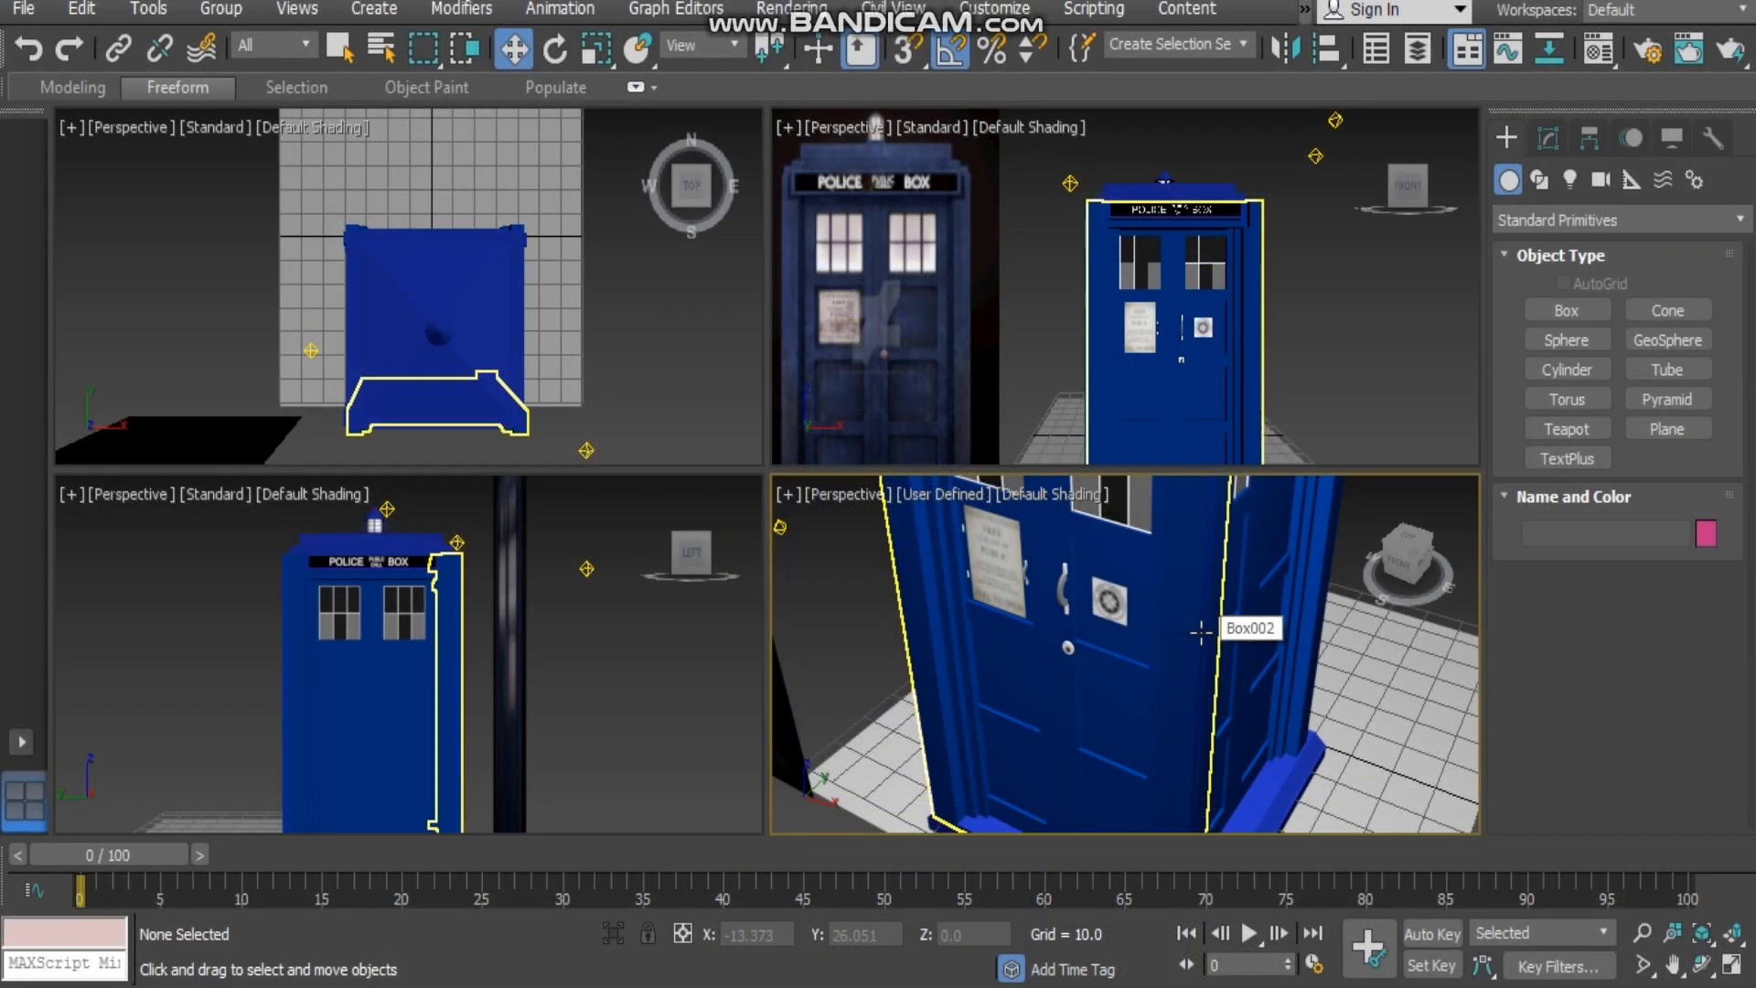
{"action": "scroll", "coordinate": [1199, 634], "scroll_direction": "down", "scroll_amount": 2}
{"action": "middle_click_drag", "start_coordinate": [1293, 579], "coordinate": [1232, 649]}
{"action": "scroll", "coordinate": [1231, 649], "scroll_direction": "down", "scroll_amount": 3}
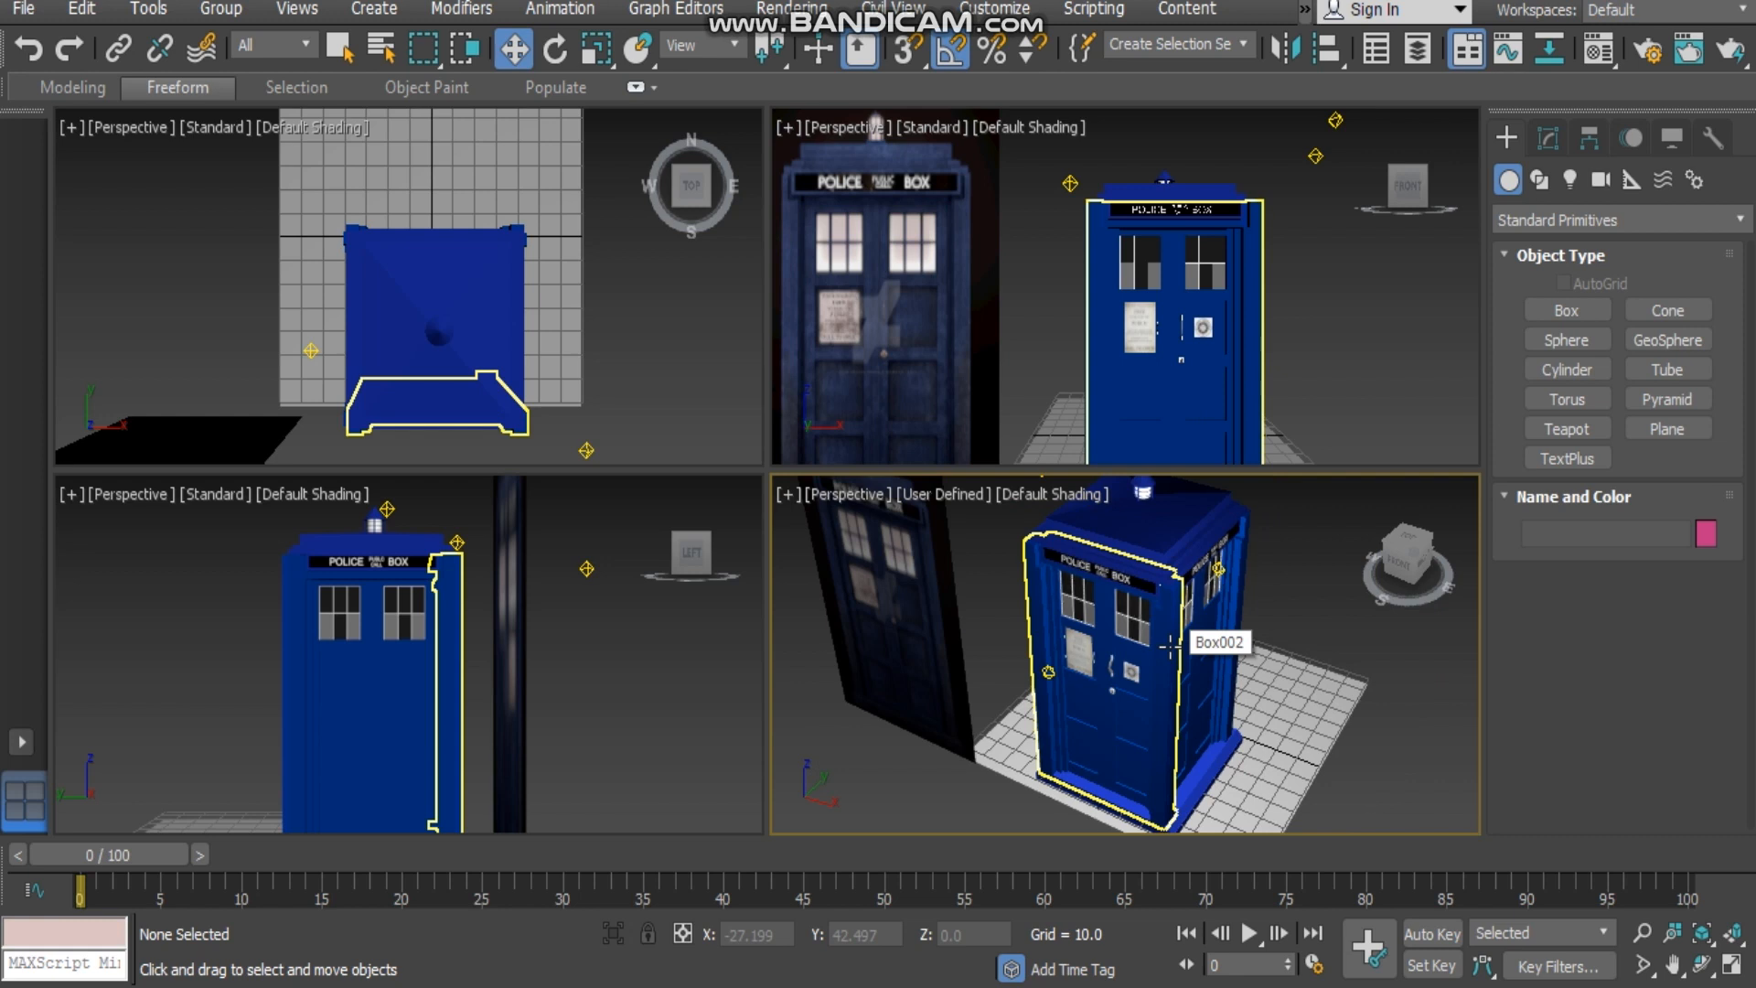
{"action": "middle_click_drag", "start_coordinate": [1151, 645], "coordinate": [1263, 580], "text": "alt"}
- Select the reference image plane and inspect its lower edge beside the model from the front view
{"action": "left_click", "coordinate": [984, 649]}
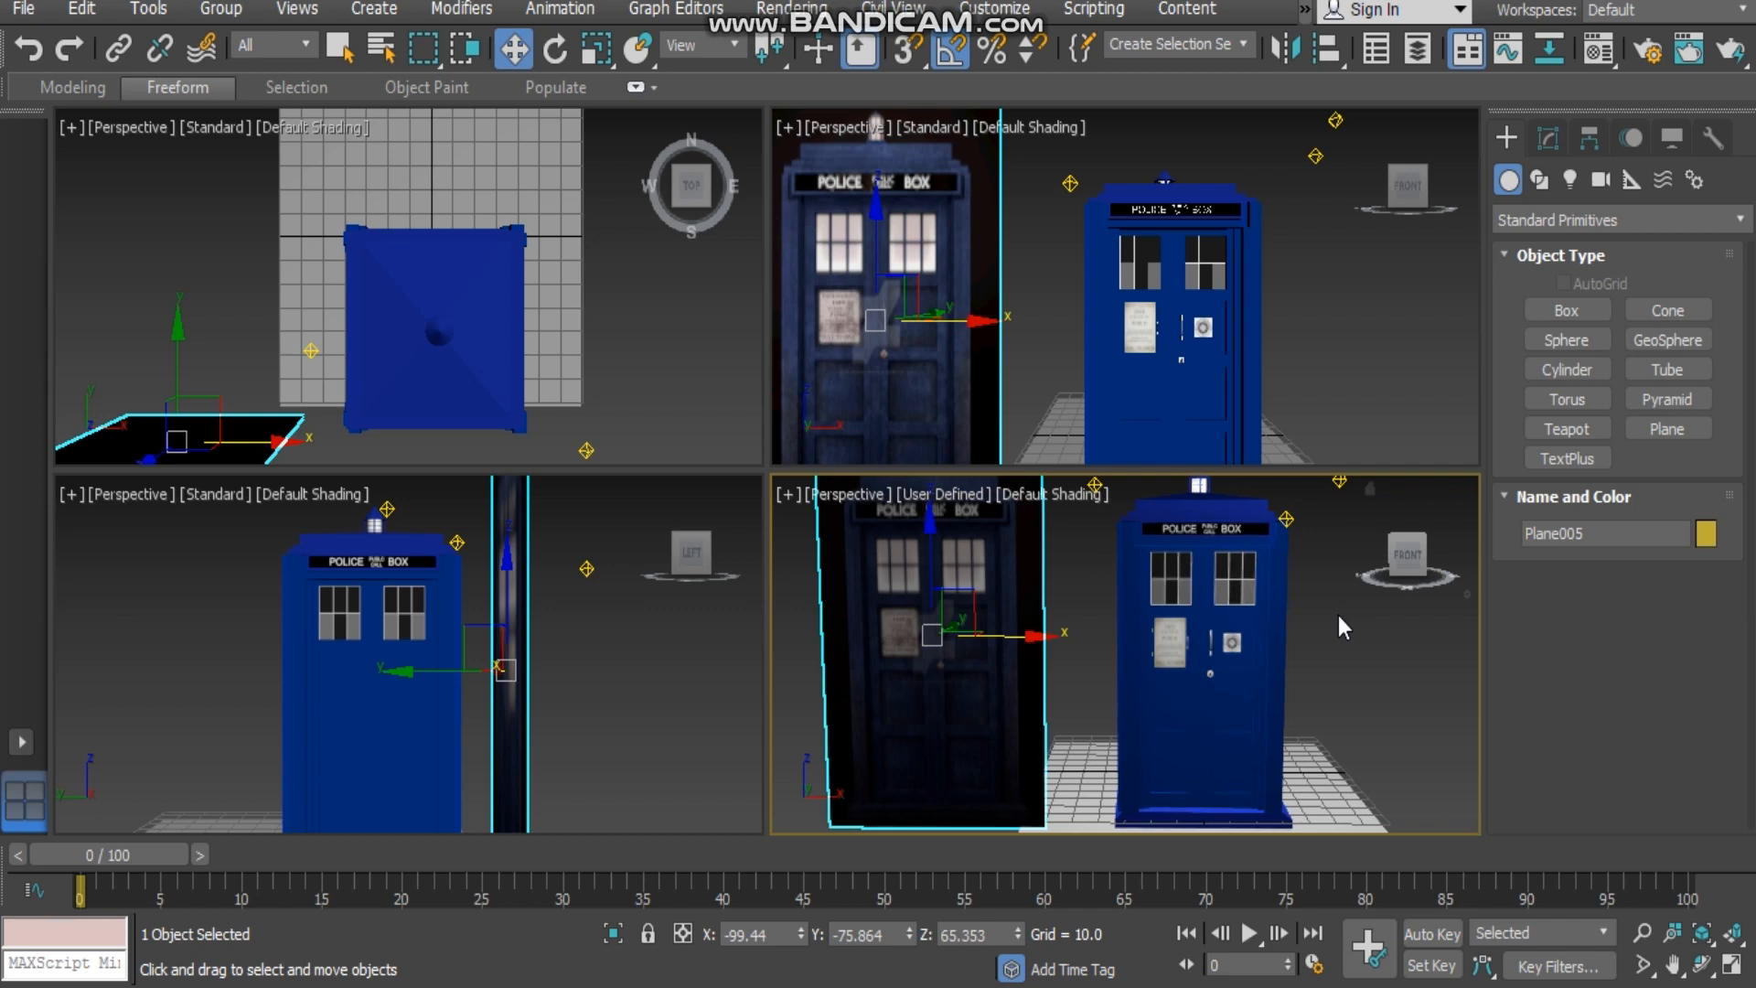
{"action": "mouse_move", "coordinate": [1313, 618]}
{"action": "middle_mouse_down", "text": "alt"}
{"action": "mouse_move", "coordinate": [1238, 649]}
{"action": "mouse_move", "coordinate": [1317, 649]}
{"action": "middle_mouse_up", "text": "alt"}
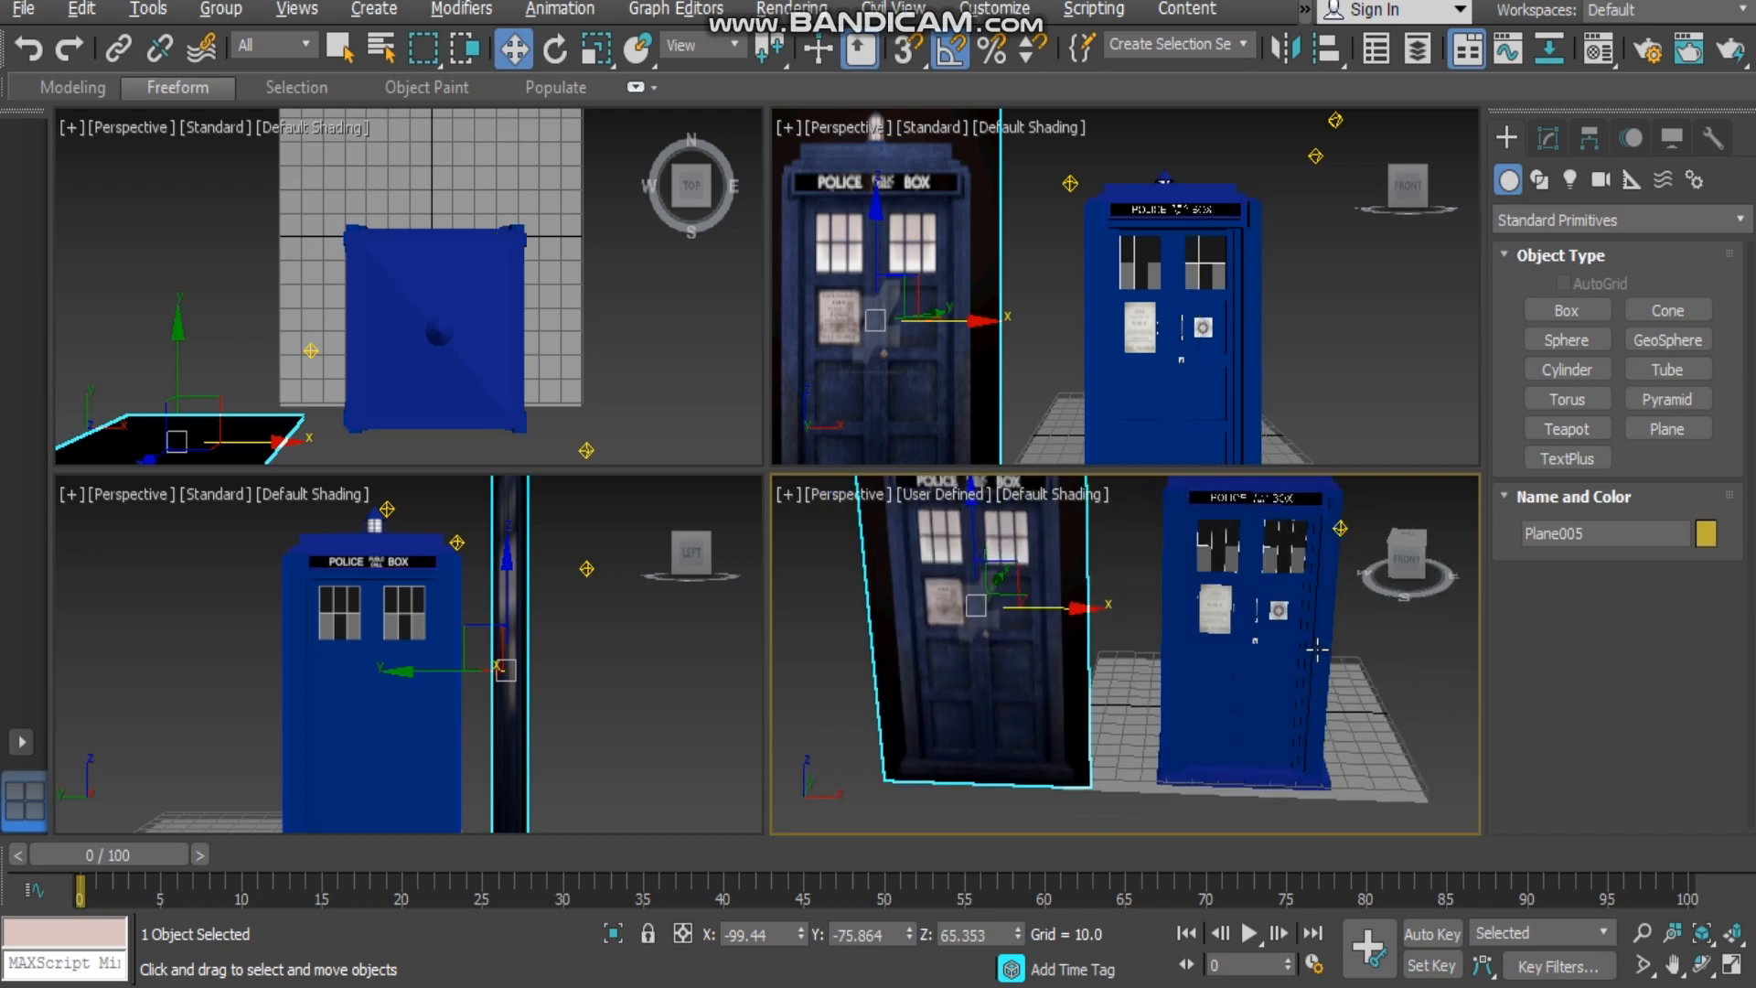
{"action": "left_click", "coordinate": [1406, 559]}
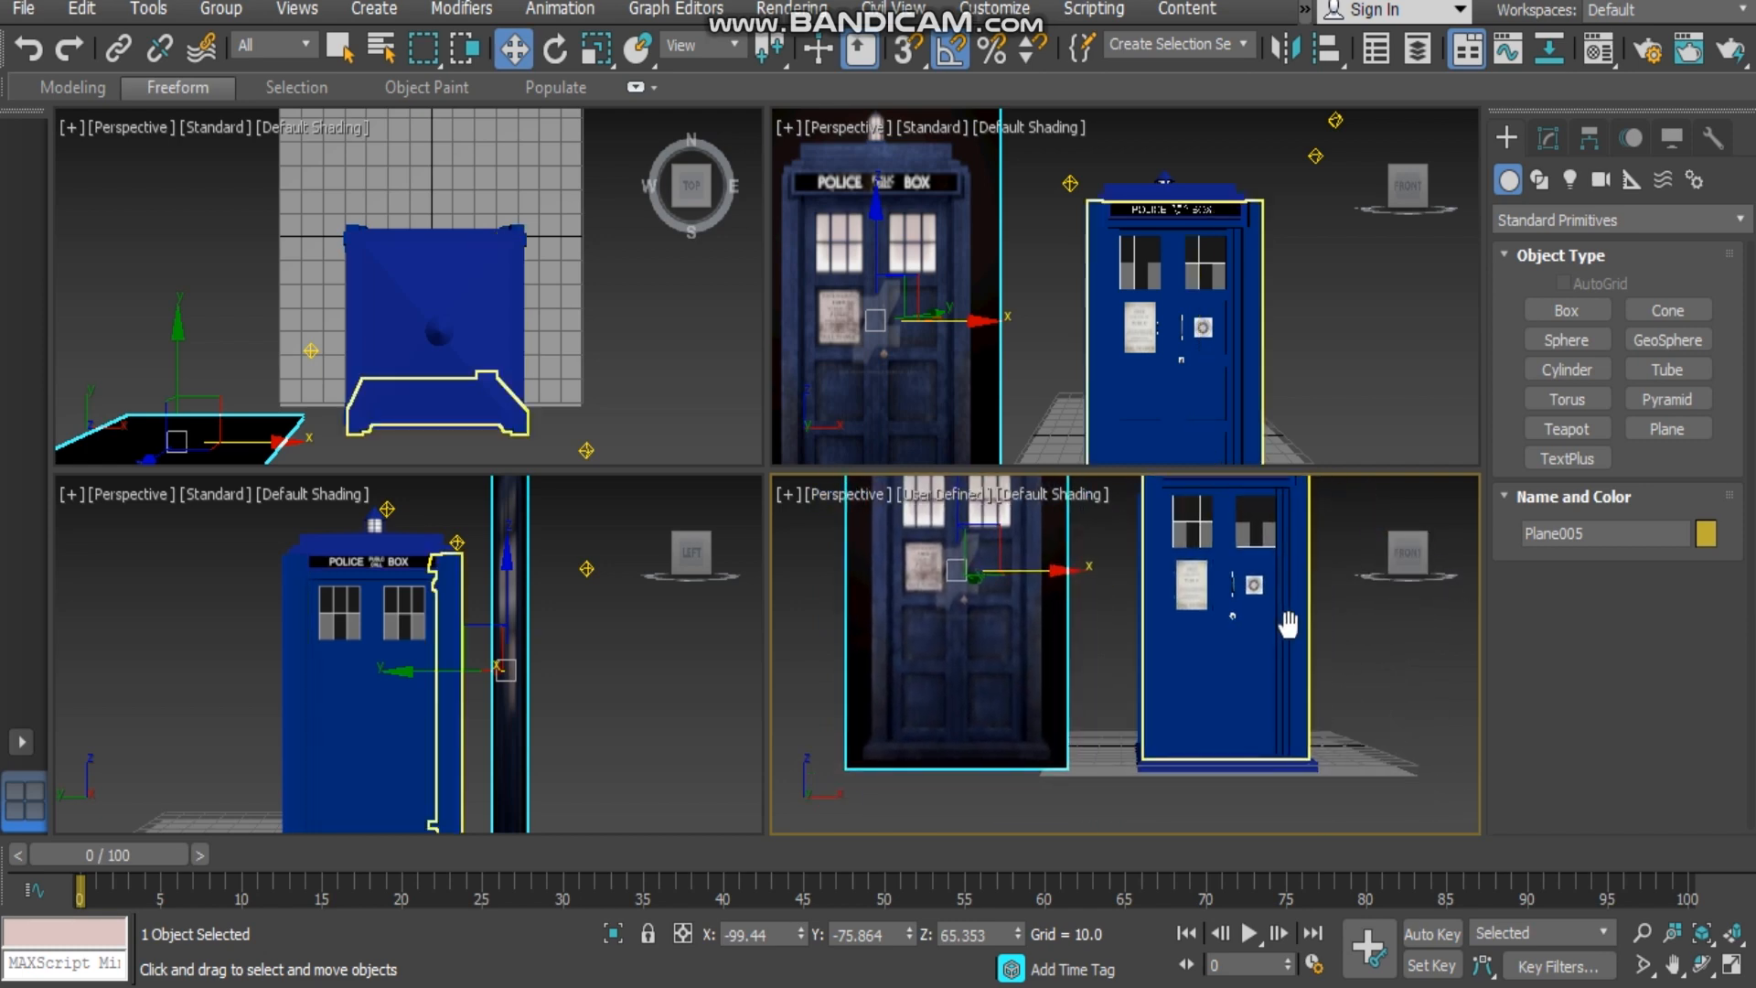
{"action": "scroll", "coordinate": [1287, 779], "scroll_direction": "up", "scroll_amount": 4}
{"action": "middle_click_drag", "start_coordinate": [1211, 772], "coordinate": [1311, 779]}
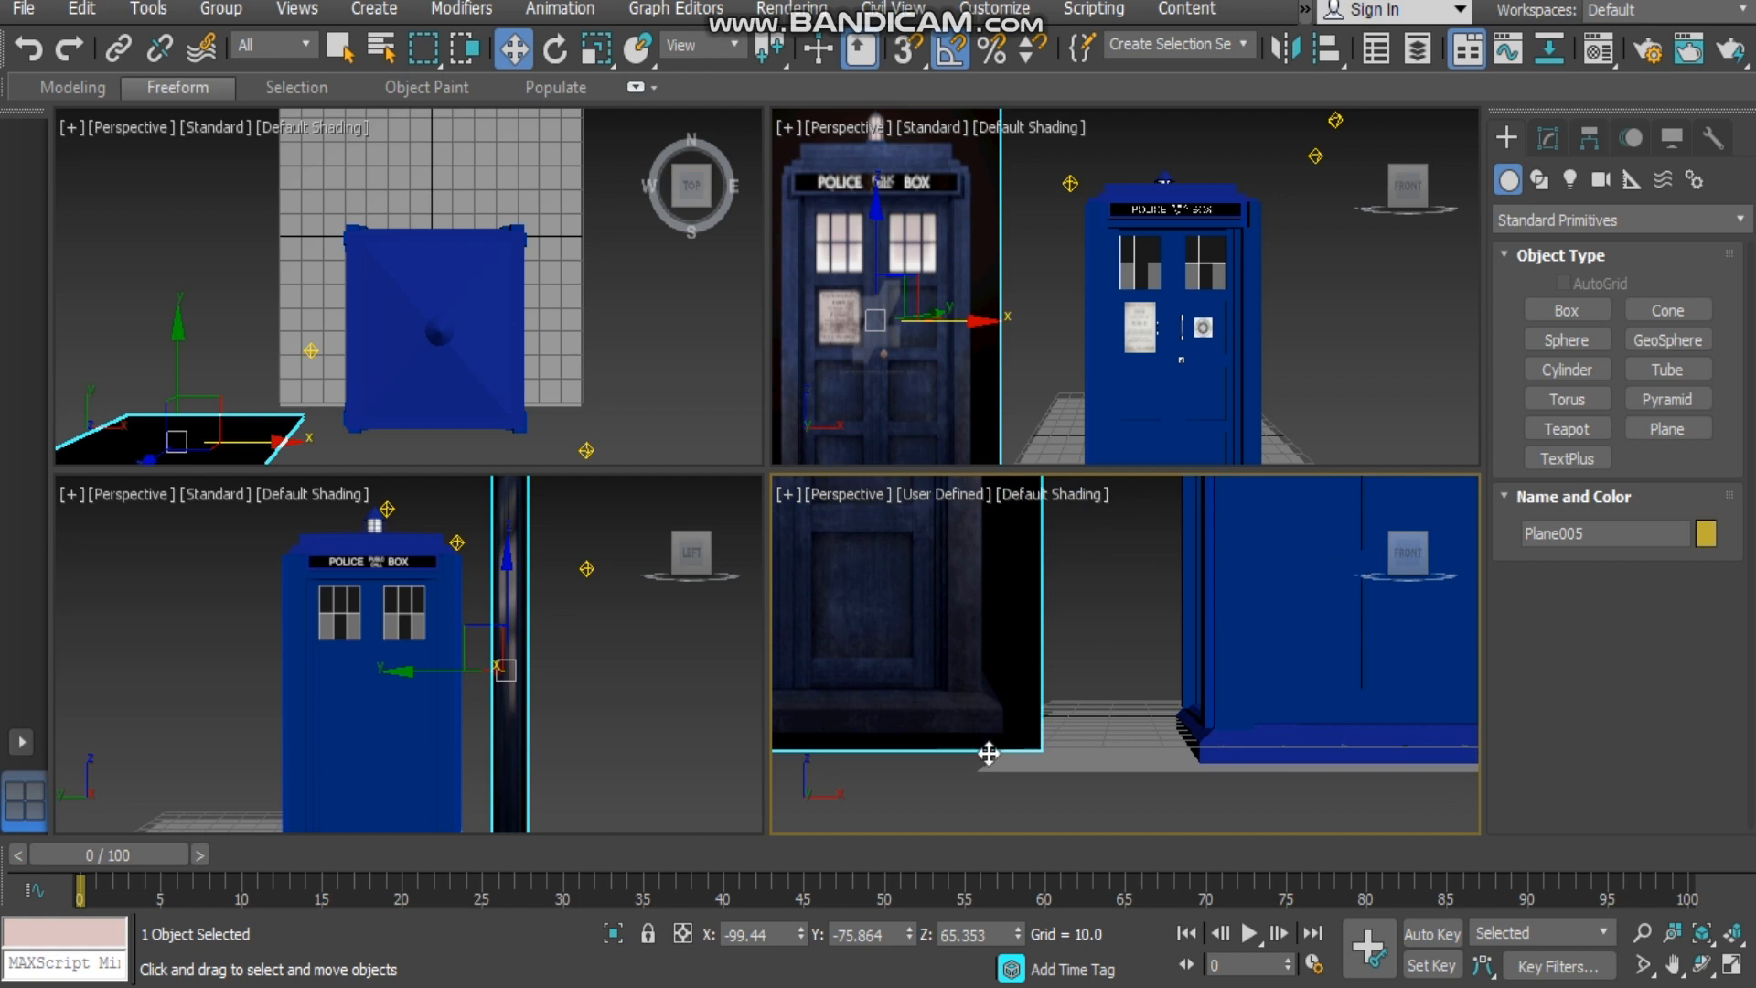
- Select the base slab under the police box and compare its shape with the base in the reference image
{"action": "left_click", "coordinate": [1397, 757]}
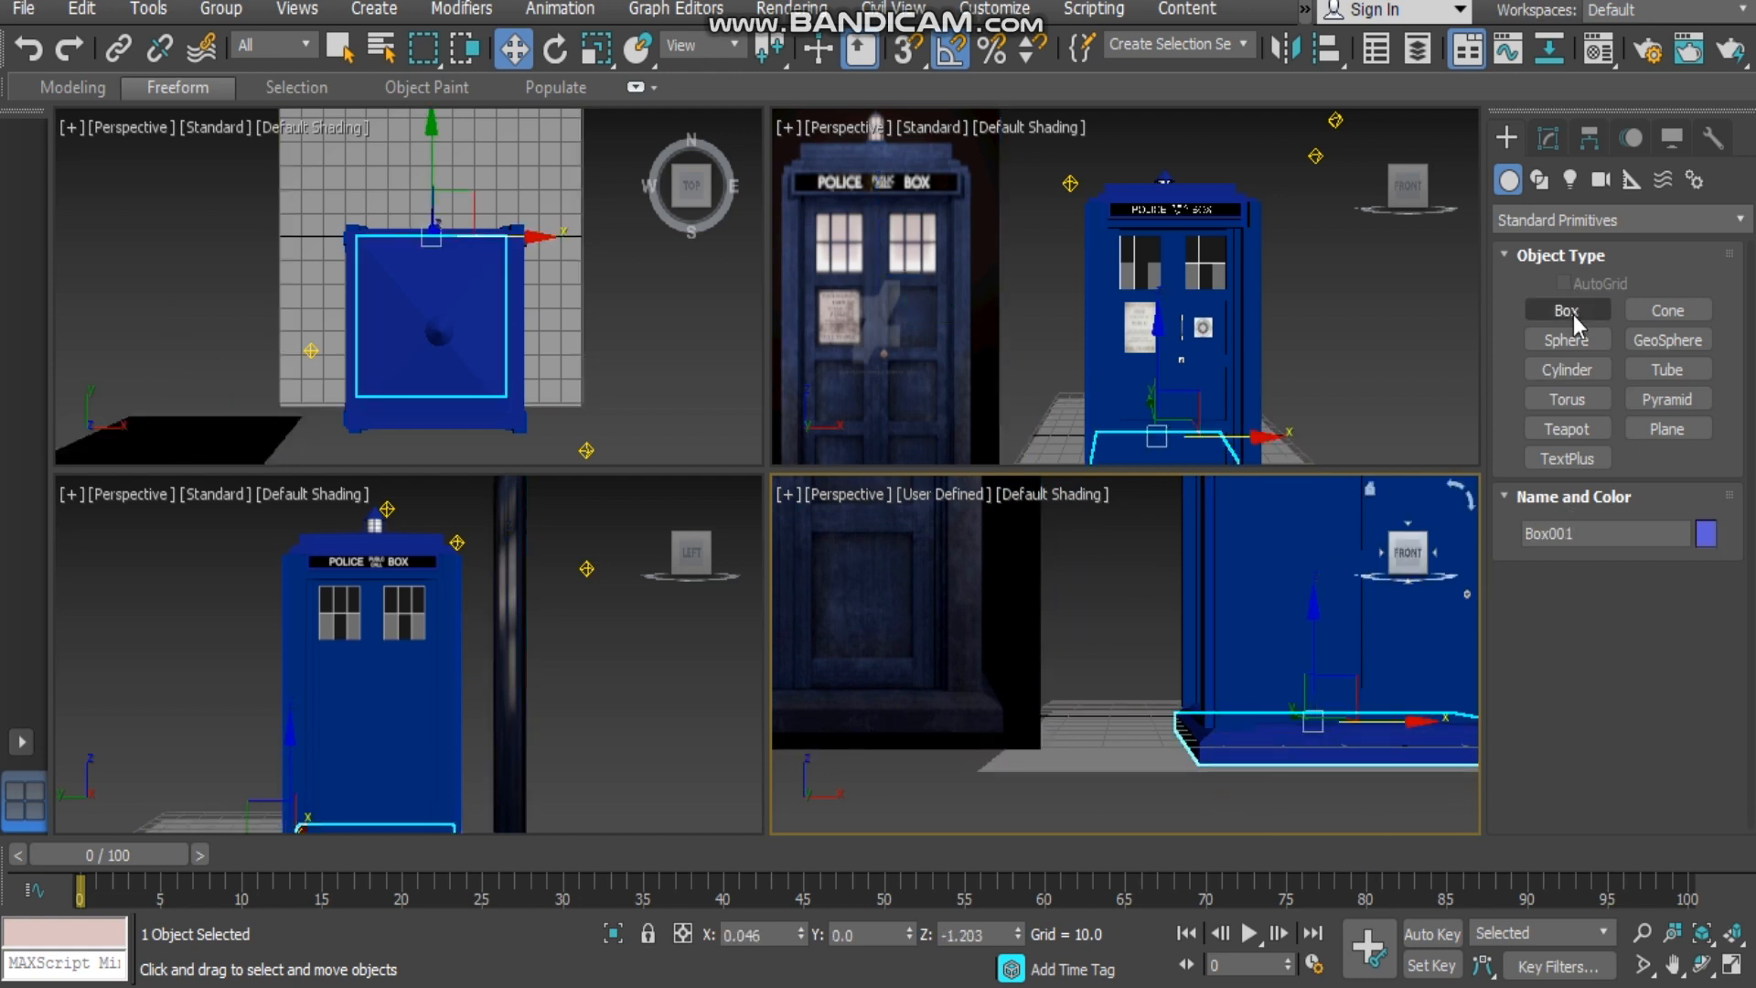
{"action": "middle_click_drag", "start_coordinate": [1198, 758], "coordinate": [1231, 801]}
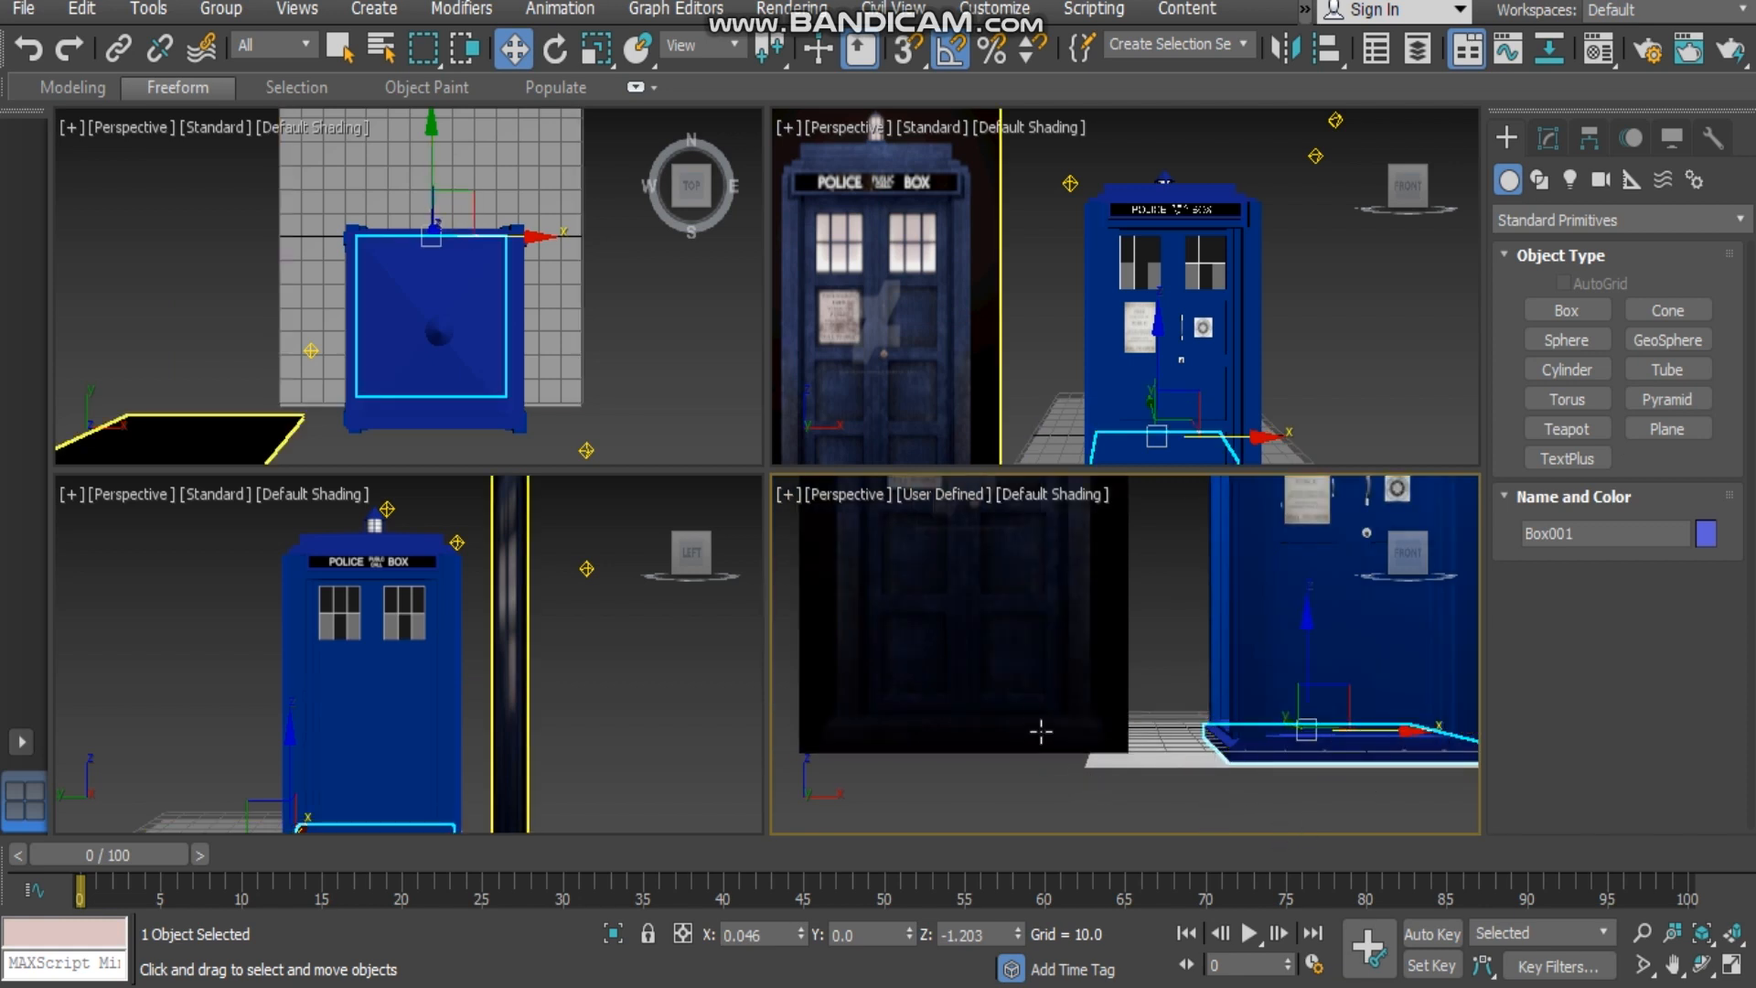
{"action": "scroll", "coordinate": [994, 733], "scroll_direction": "up", "scroll_amount": 2}
{"action": "scroll", "coordinate": [1176, 741], "scroll_direction": "down", "scroll_amount": 2}
{"action": "middle_click_drag", "start_coordinate": [1143, 721], "coordinate": [1189, 730]}
{"action": "scroll", "coordinate": [1189, 730], "scroll_direction": "up", "scroll_amount": 2}
{"action": "middle_click_drag", "start_coordinate": [953, 726], "coordinate": [1034, 724]}
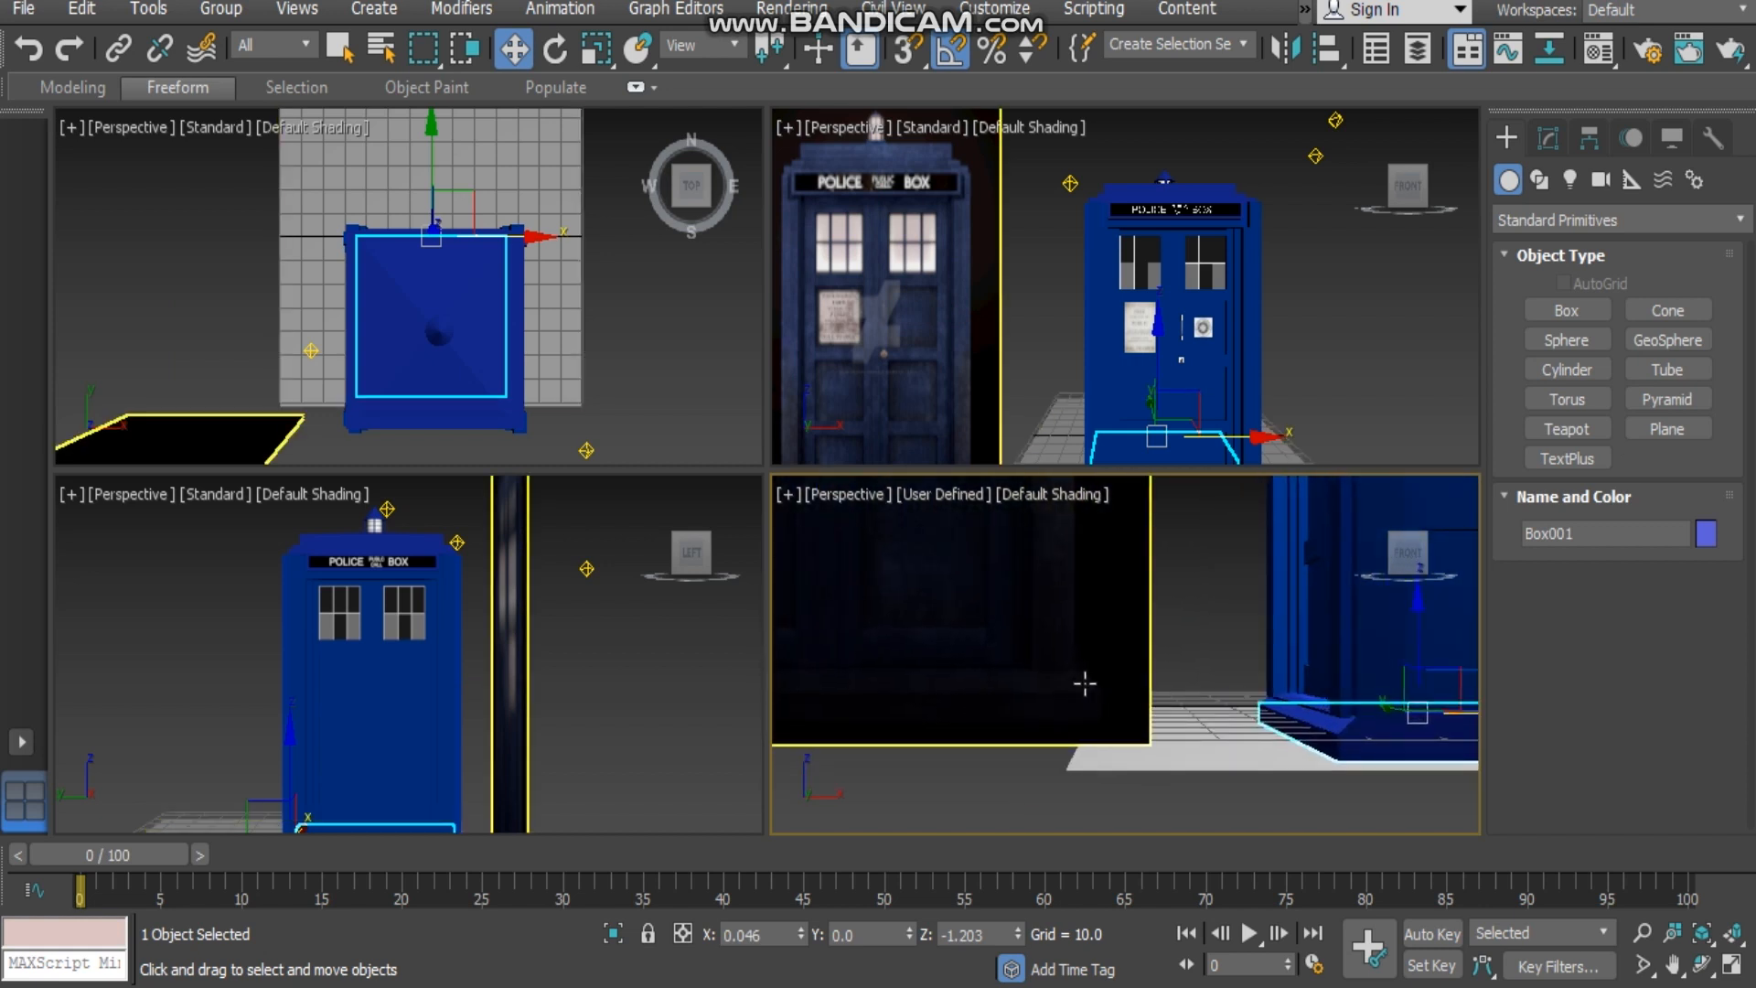
{"action": "middle_click_drag", "start_coordinate": [1290, 713], "coordinate": [953, 702]}
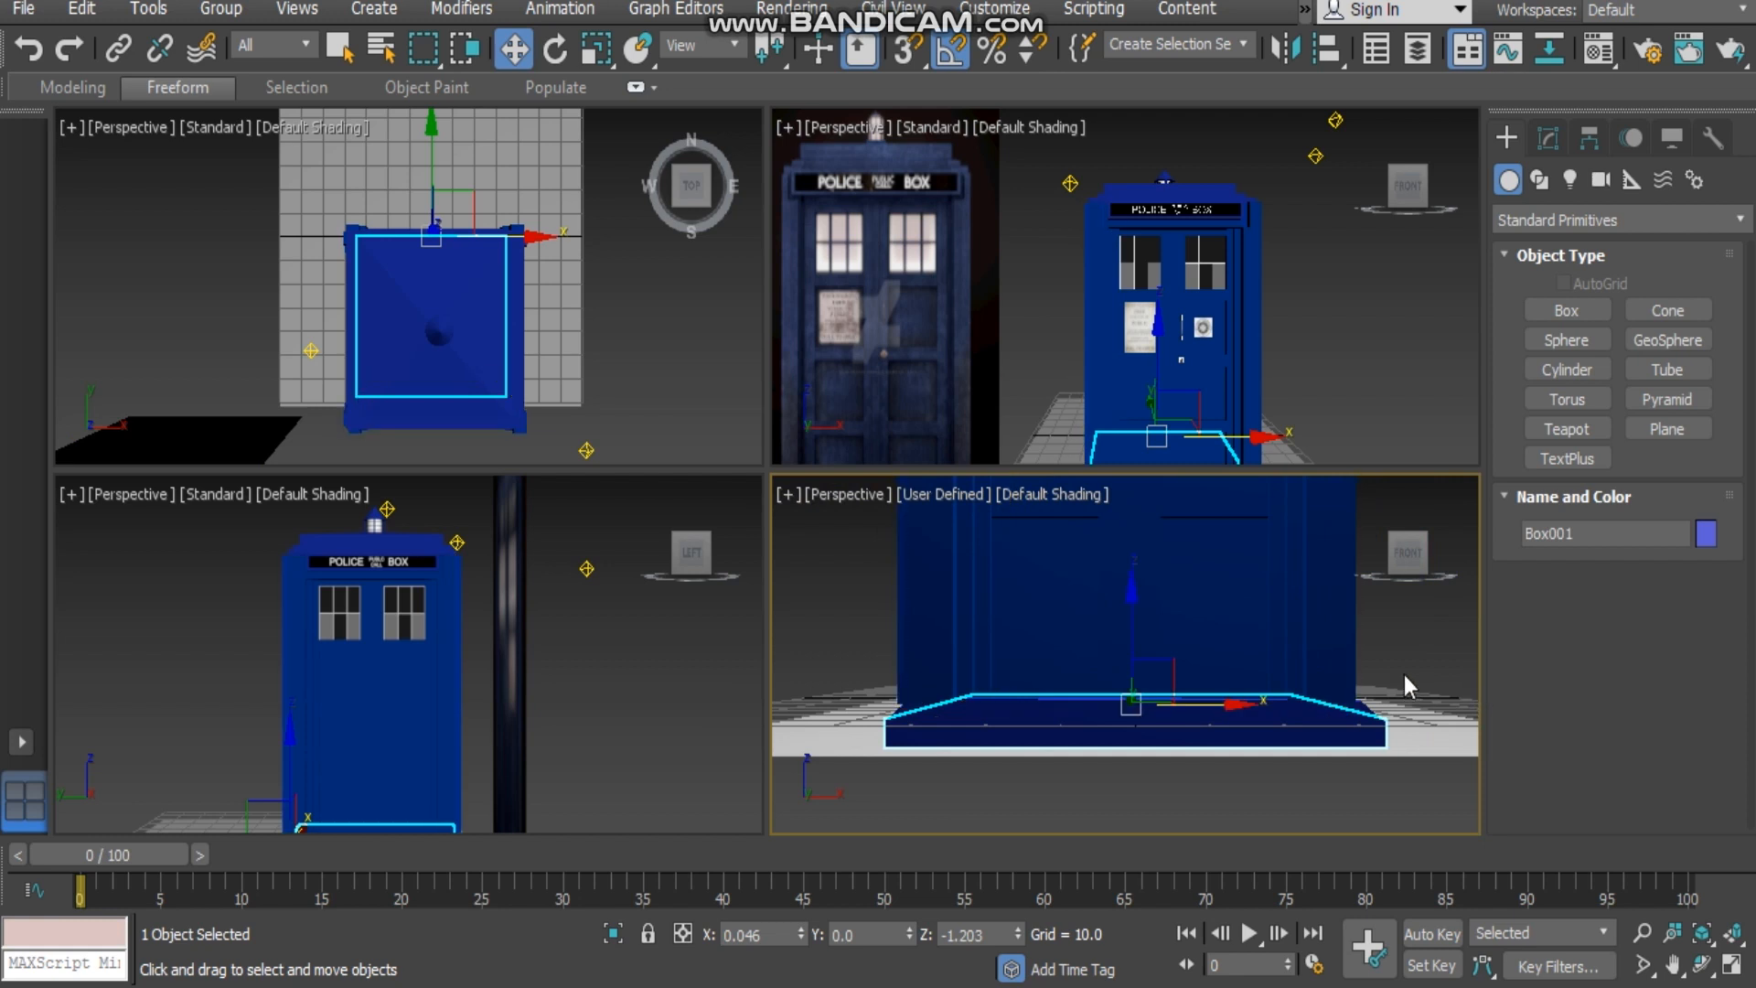
- Show the spline creation tools and inspect the extruded line that forms the layer on top of the base
{"action": "left_click", "coordinate": [1538, 182]}
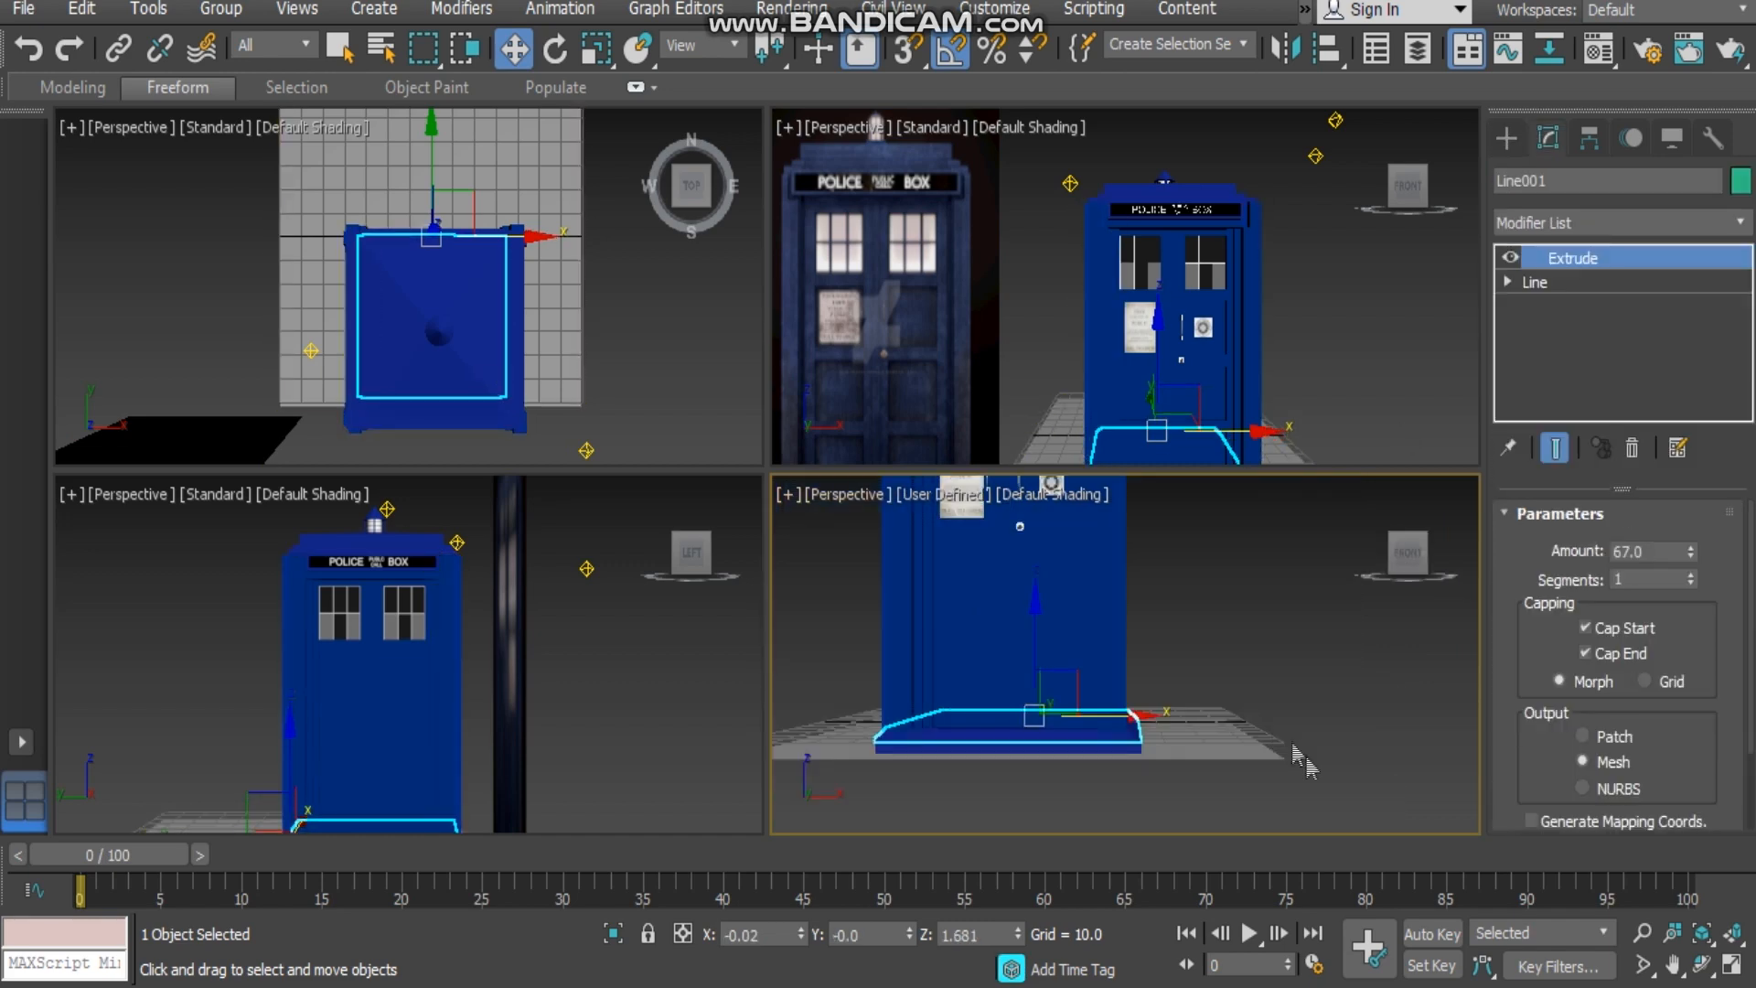
{"action": "scroll", "coordinate": [1299, 760], "scroll_direction": "down", "scroll_amount": 6}
{"action": "middle_click_drag", "start_coordinate": [1370, 727], "coordinate": [1306, 700]}
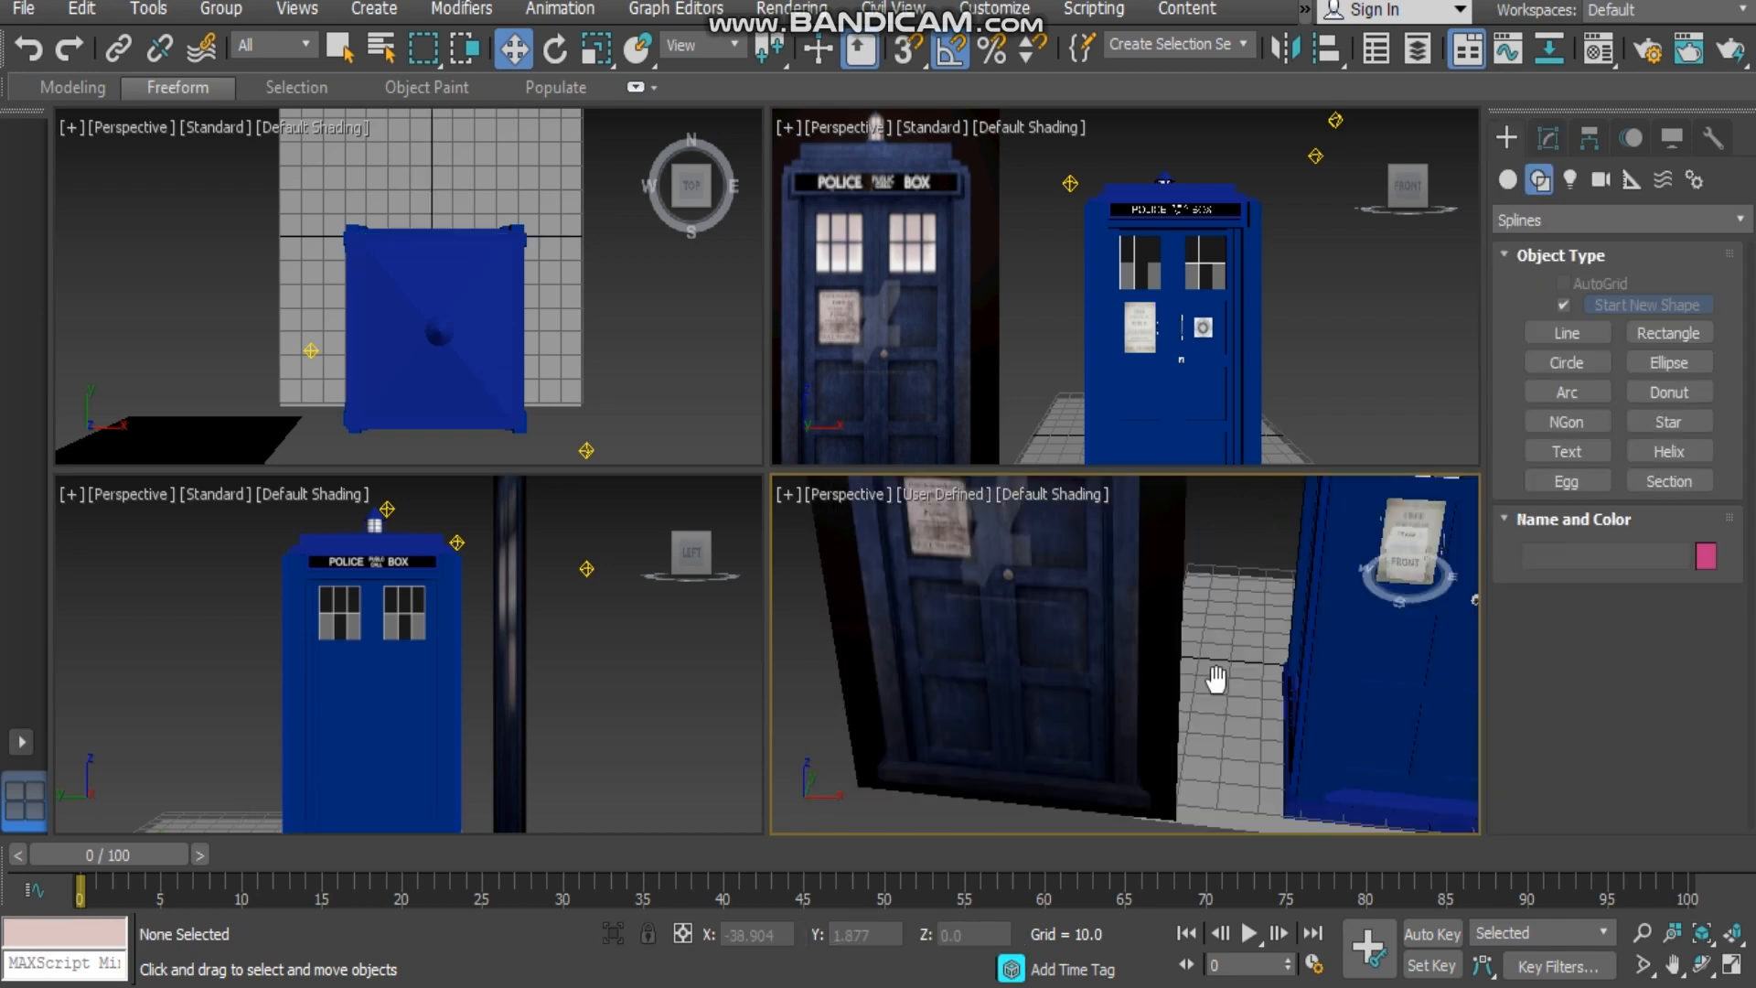
{"action": "middle_click_drag", "start_coordinate": [1214, 682], "coordinate": [1156, 664]}
{"action": "scroll", "coordinate": [1128, 688], "scroll_direction": "down", "scroll_amount": 3}
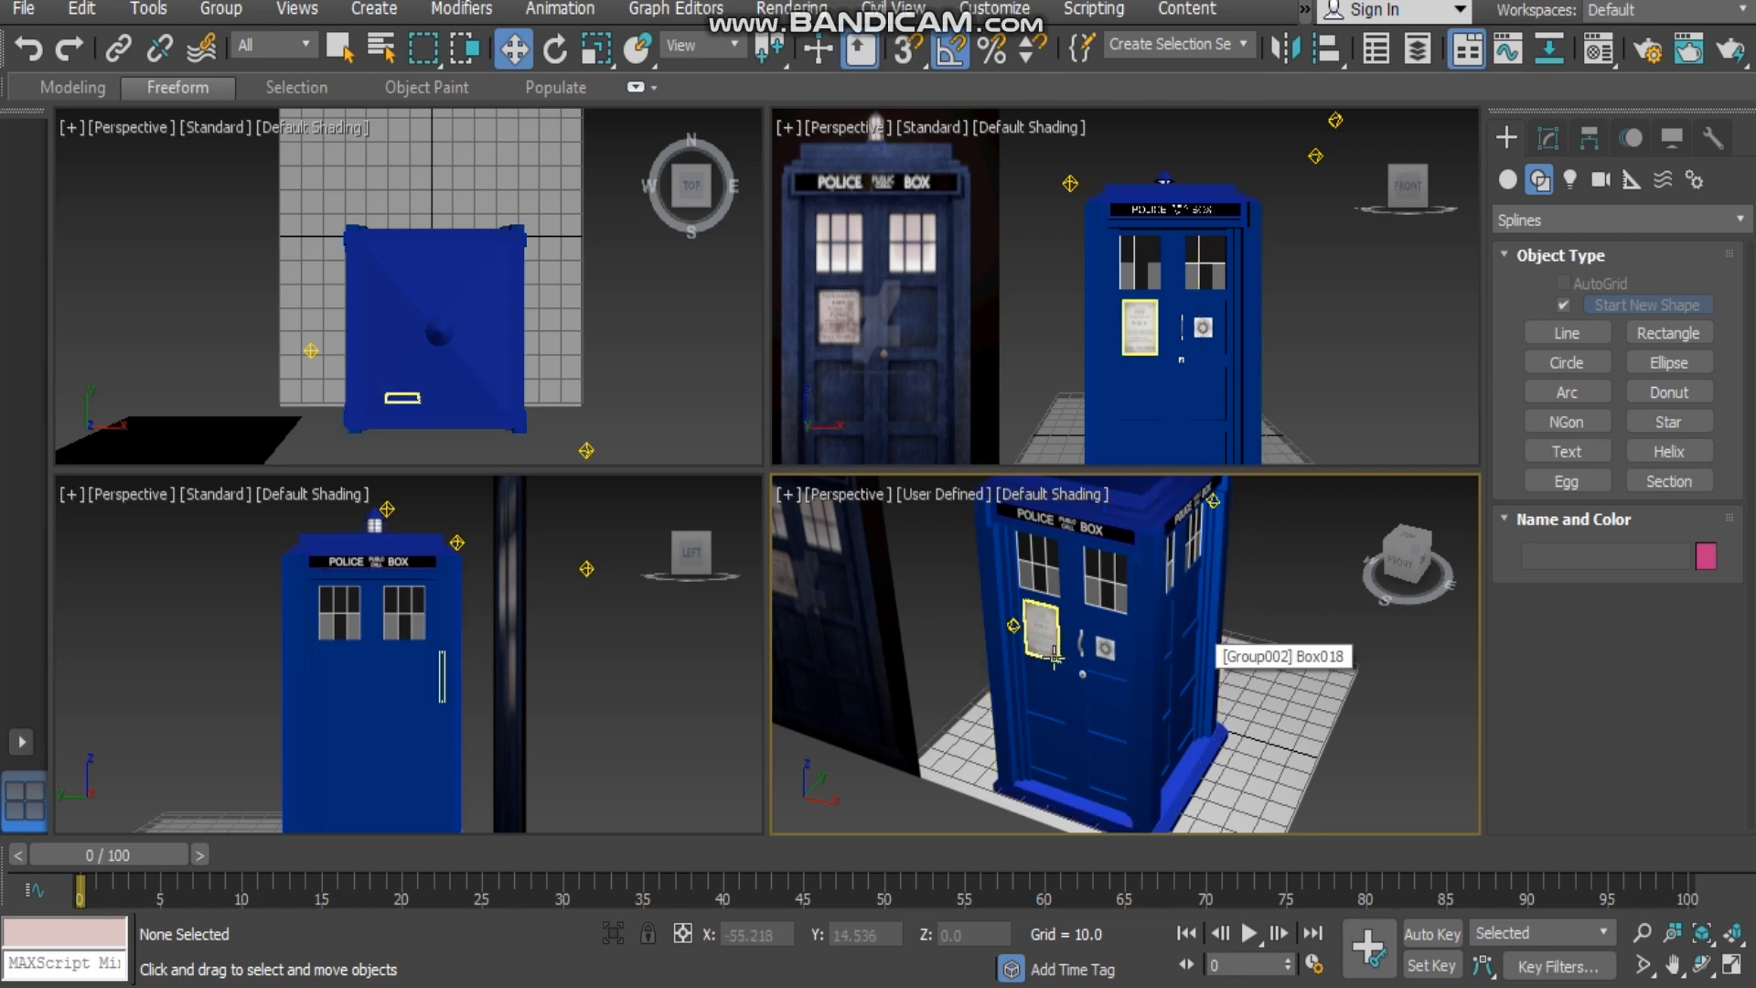
- Select the front wall and review its Editable Poly sub-object levels and the options for converting it to an editable type
{"action": "middle_click_drag", "start_coordinate": [1054, 659], "coordinate": [1075, 656]}
{"action": "scroll", "coordinate": [1076, 657], "scroll_direction": "up", "scroll_amount": 10}
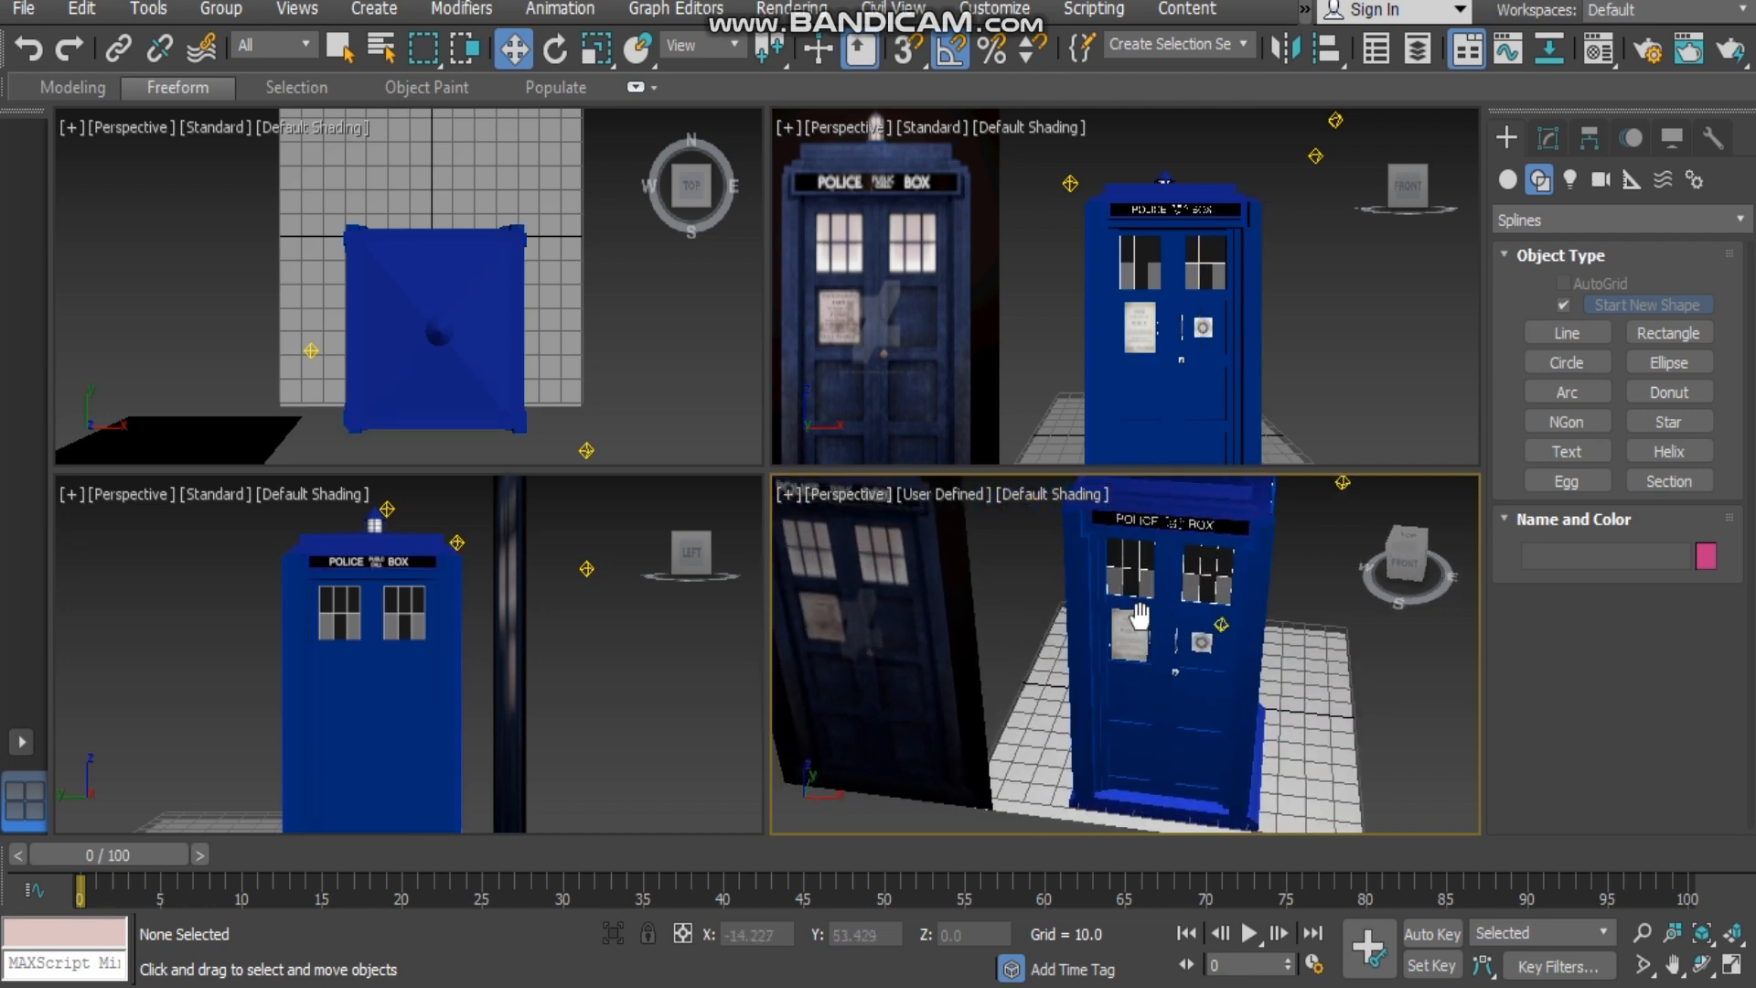
{"action": "left_click", "coordinate": [940, 627]}
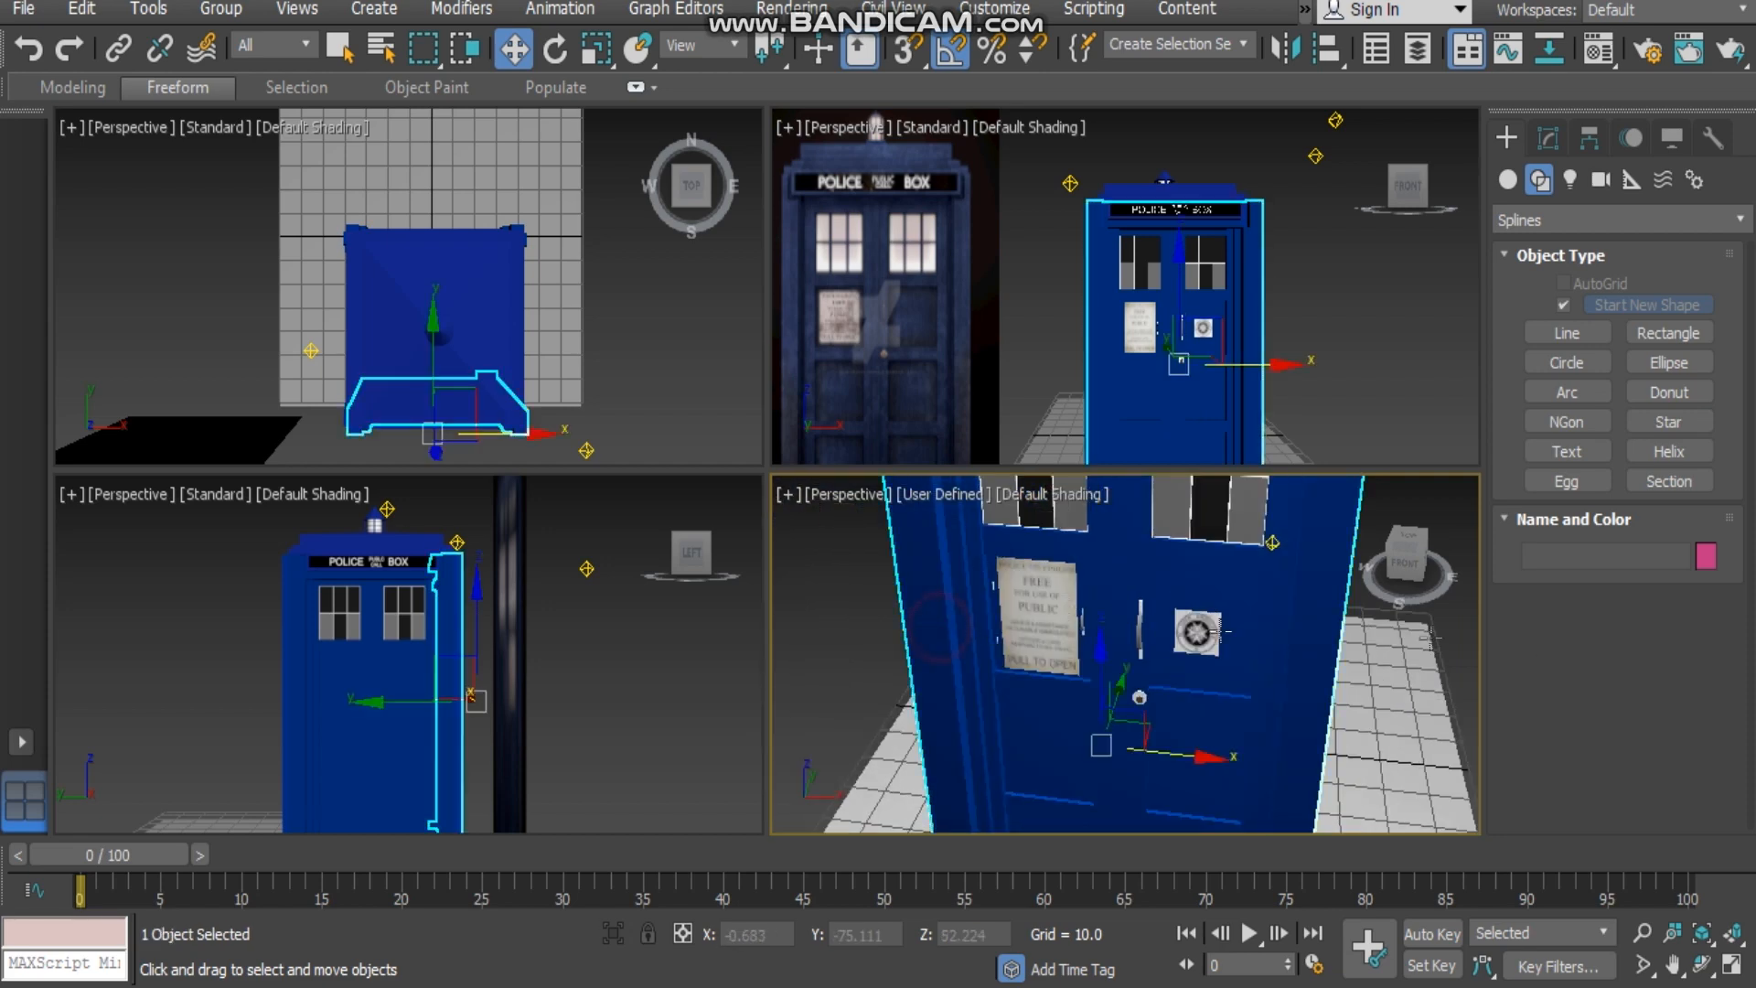
{"action": "left_click", "coordinate": [1550, 146]}
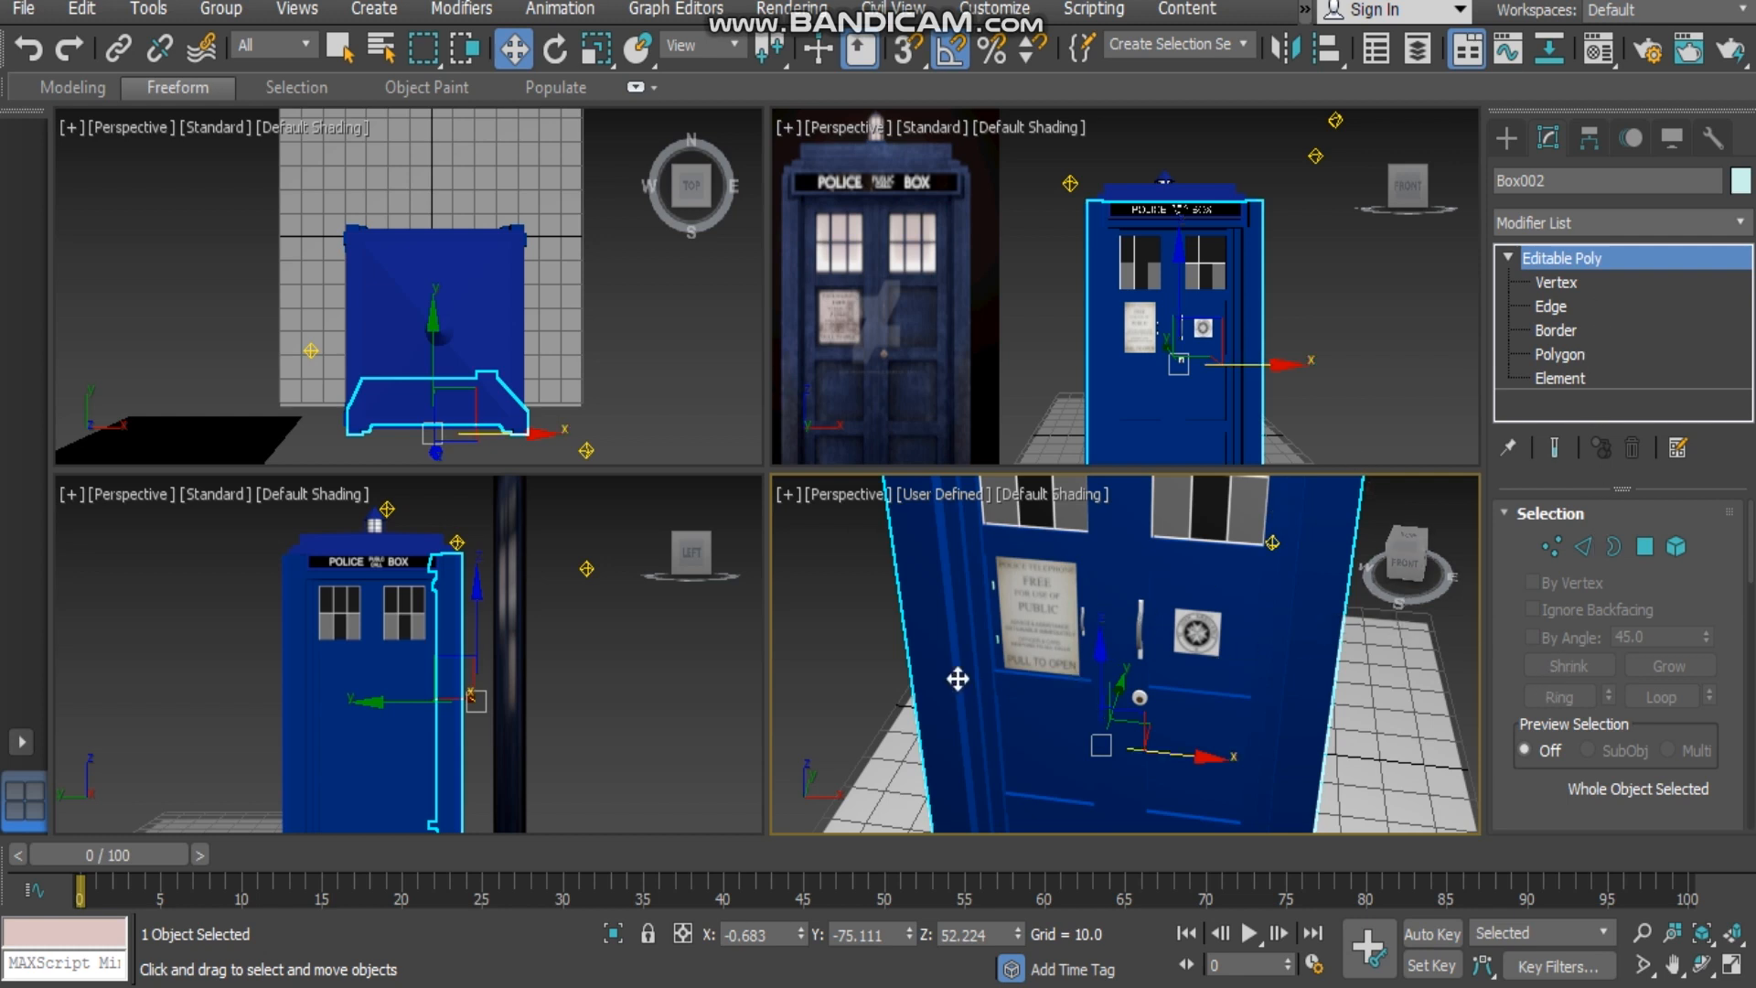
{"action": "right_click", "coordinate": [1034, 686]}
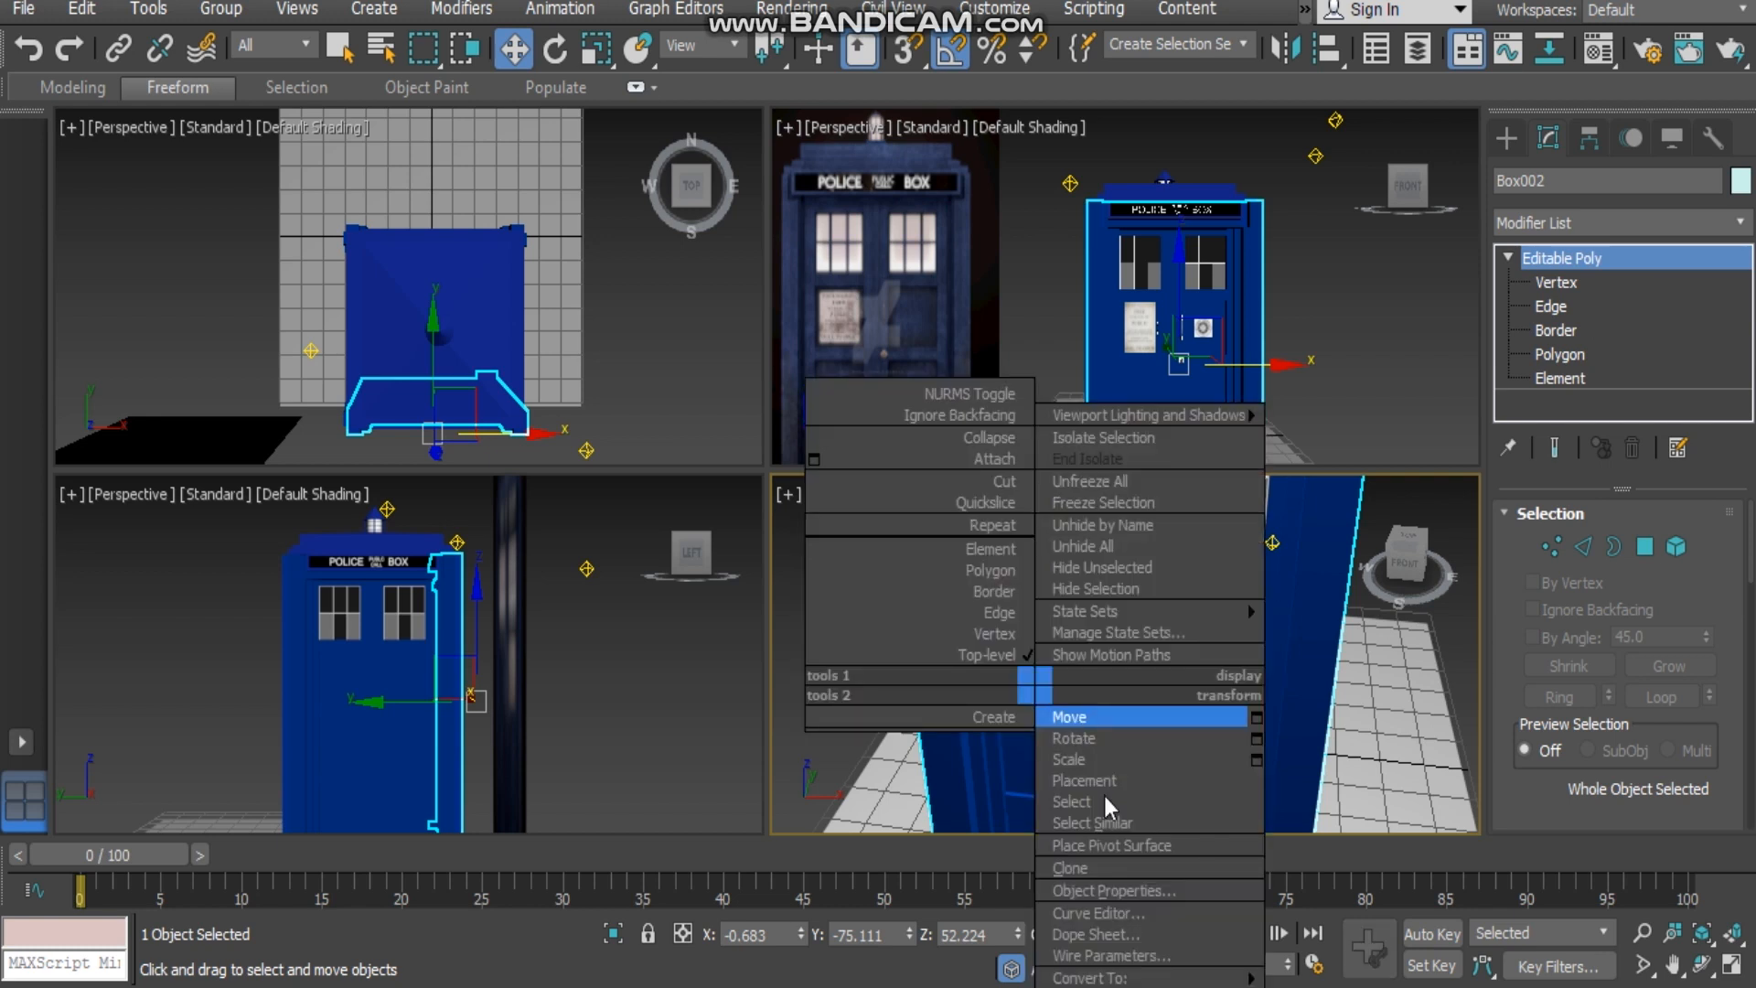
{"action": "mouse_move", "coordinate": [1097, 977]}
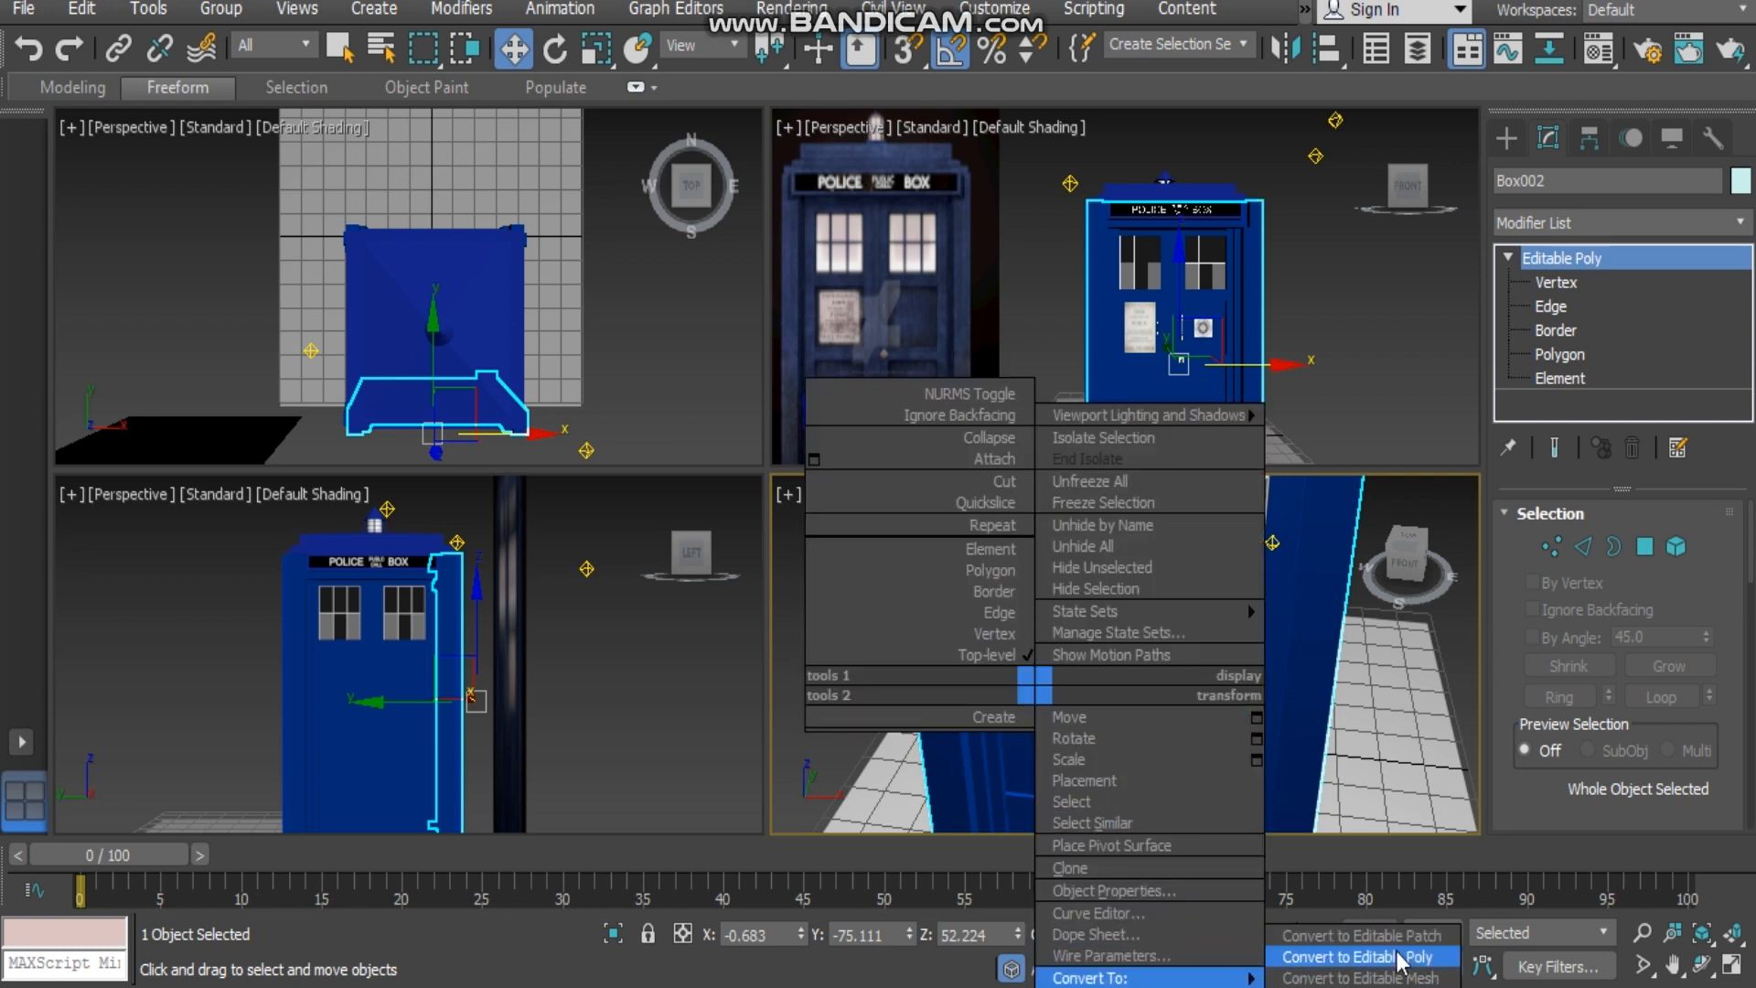
{"action": "left_click", "coordinate": [1429, 706]}
- Display the perspective view with edged faces and maximize that viewport
{"action": "middle_click_drag", "start_coordinate": [1193, 690], "coordinate": [1200, 657], "text": "alt"}
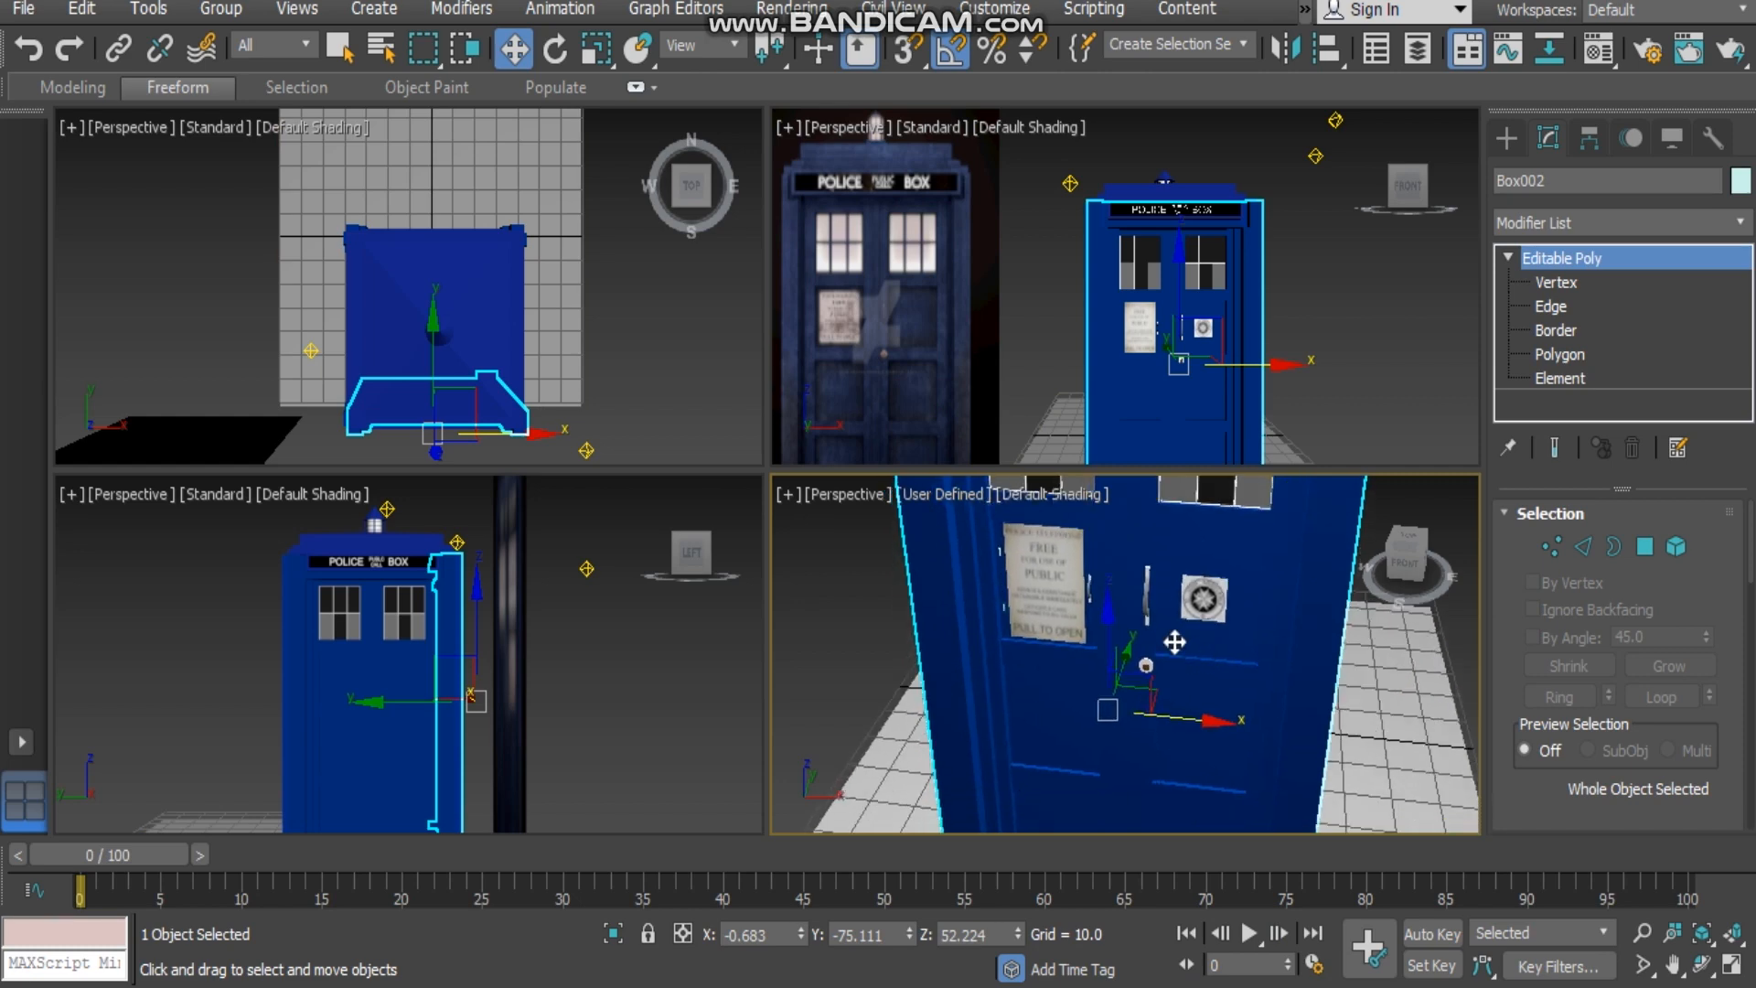
{"action": "key", "text": "F3"}
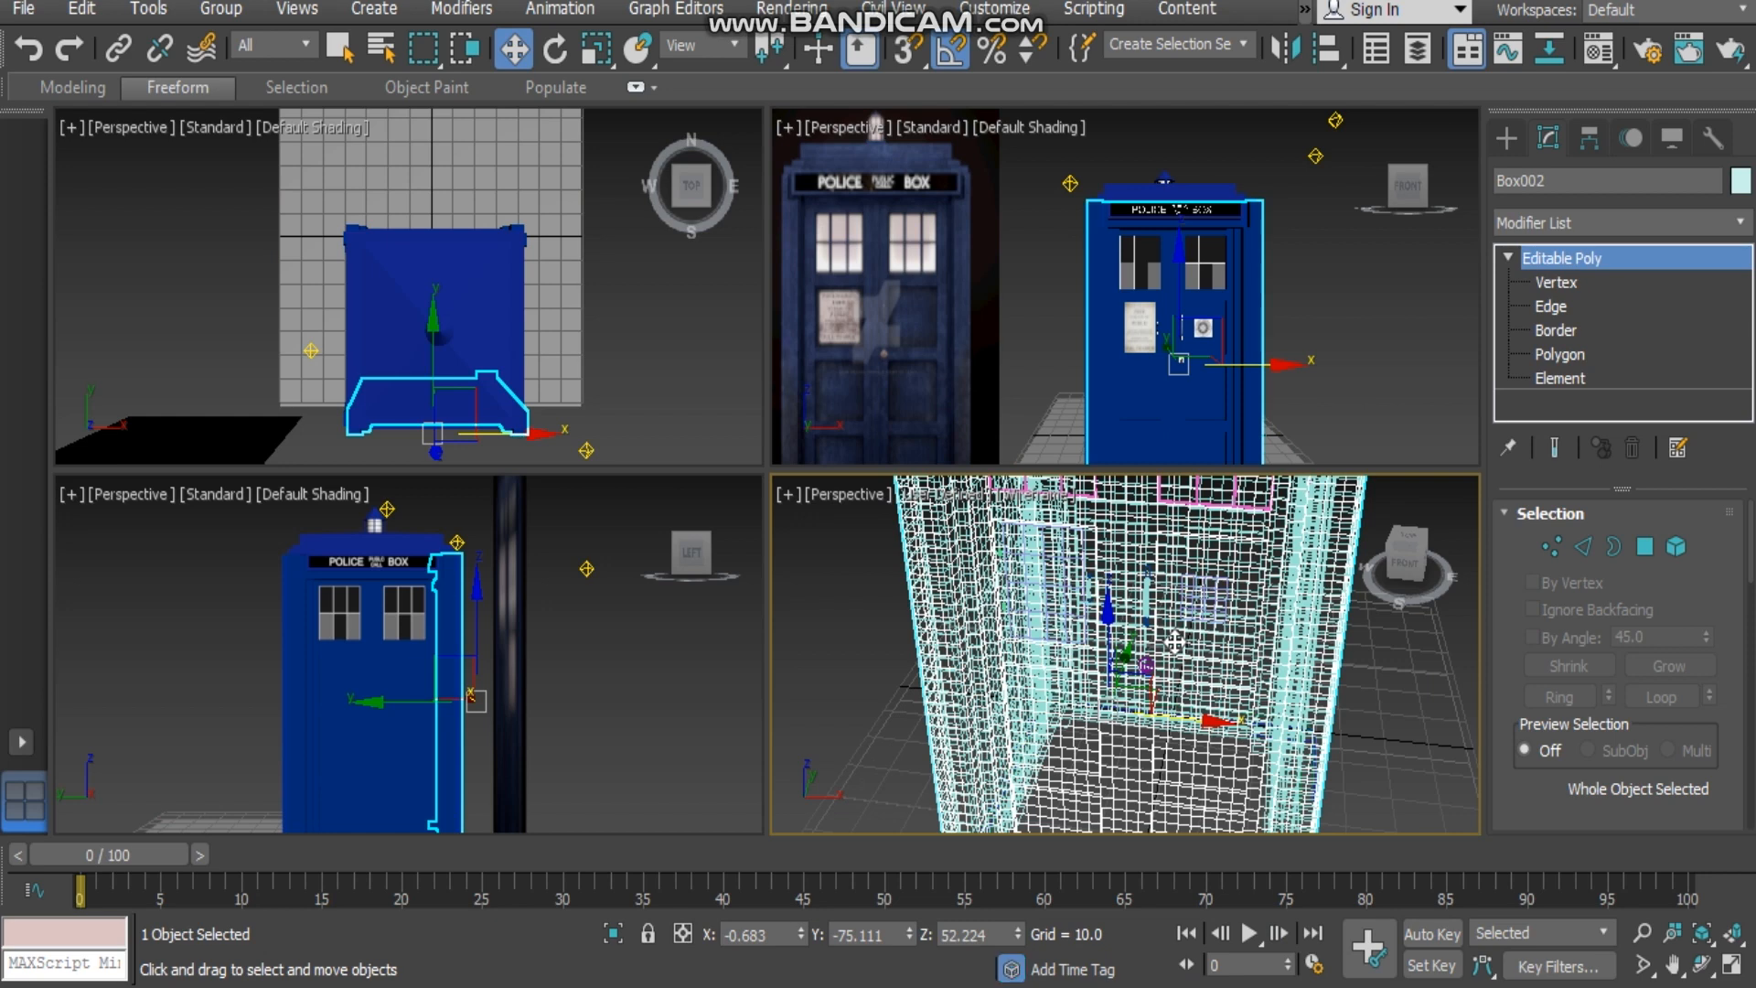
{"action": "key", "text": "F3"}
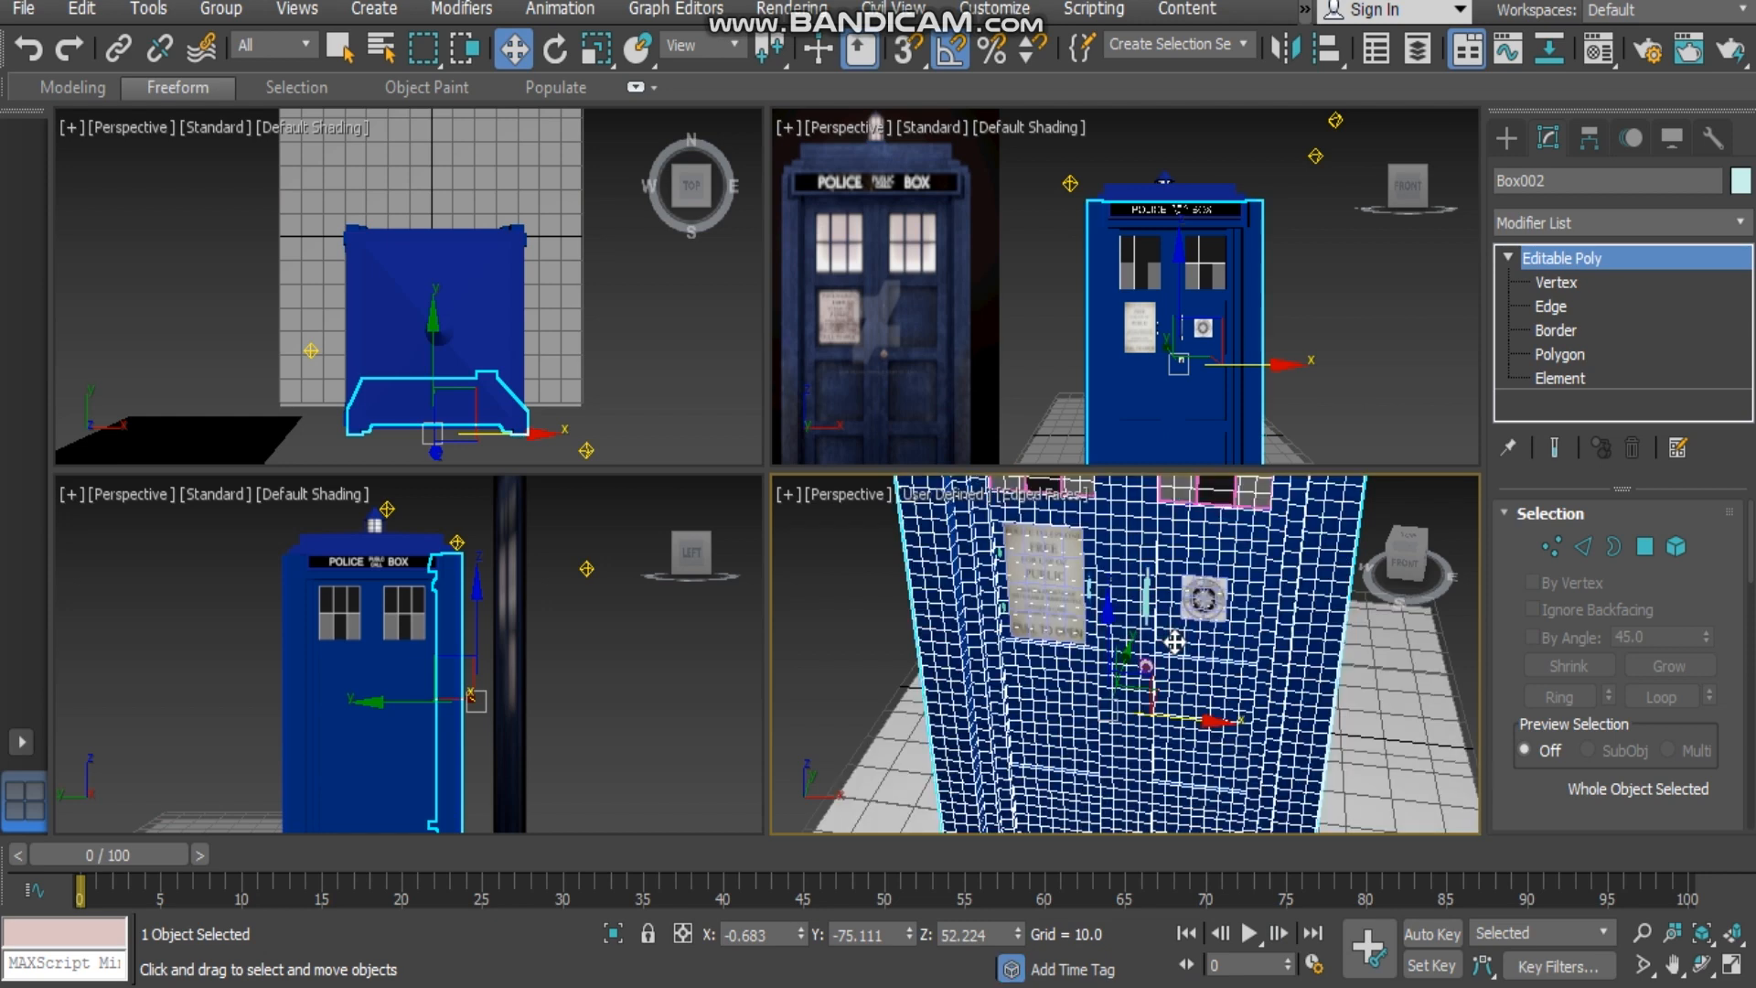
{"action": "key", "text": "alt+w"}
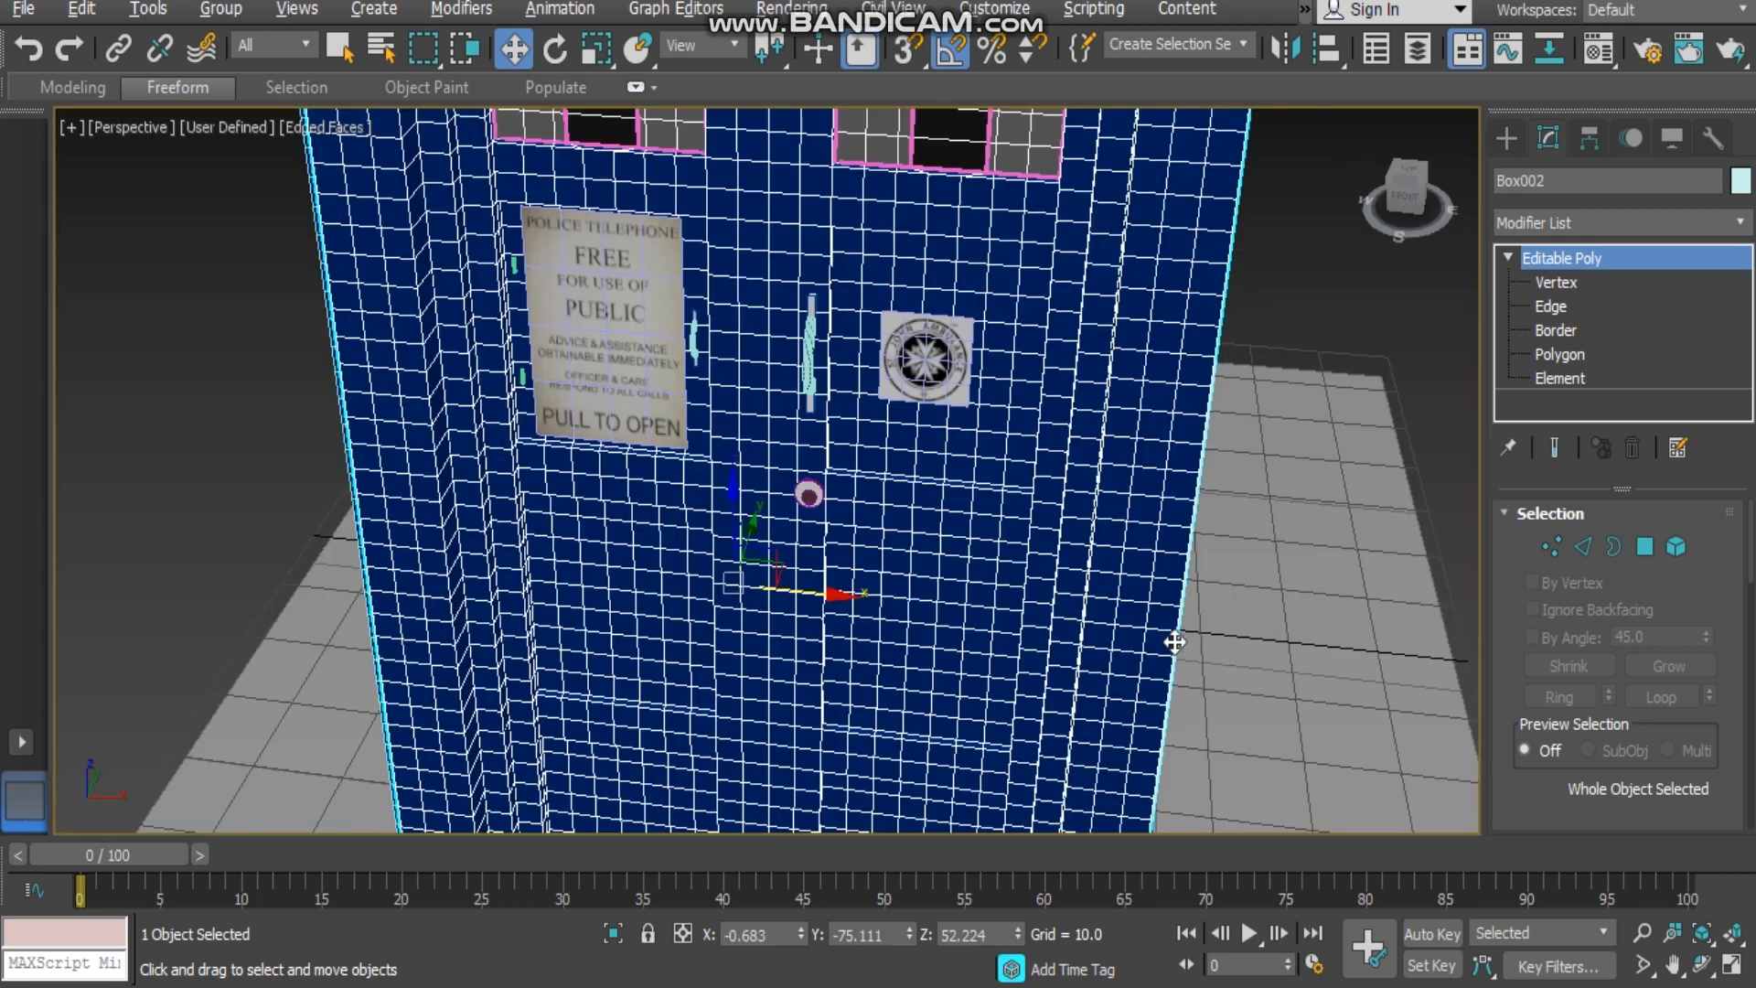
- Compare the front wall's mesh with the door panels and notice in the reference image
{"action": "scroll", "coordinate": [1001, 592], "scroll_direction": "down", "scroll_amount": 3}
{"action": "scroll", "coordinate": [1093, 572], "scroll_direction": "down", "scroll_amount": 2}
{"action": "middle_click_drag", "start_coordinate": [1090, 561], "coordinate": [718, 330], "text": "alt"}
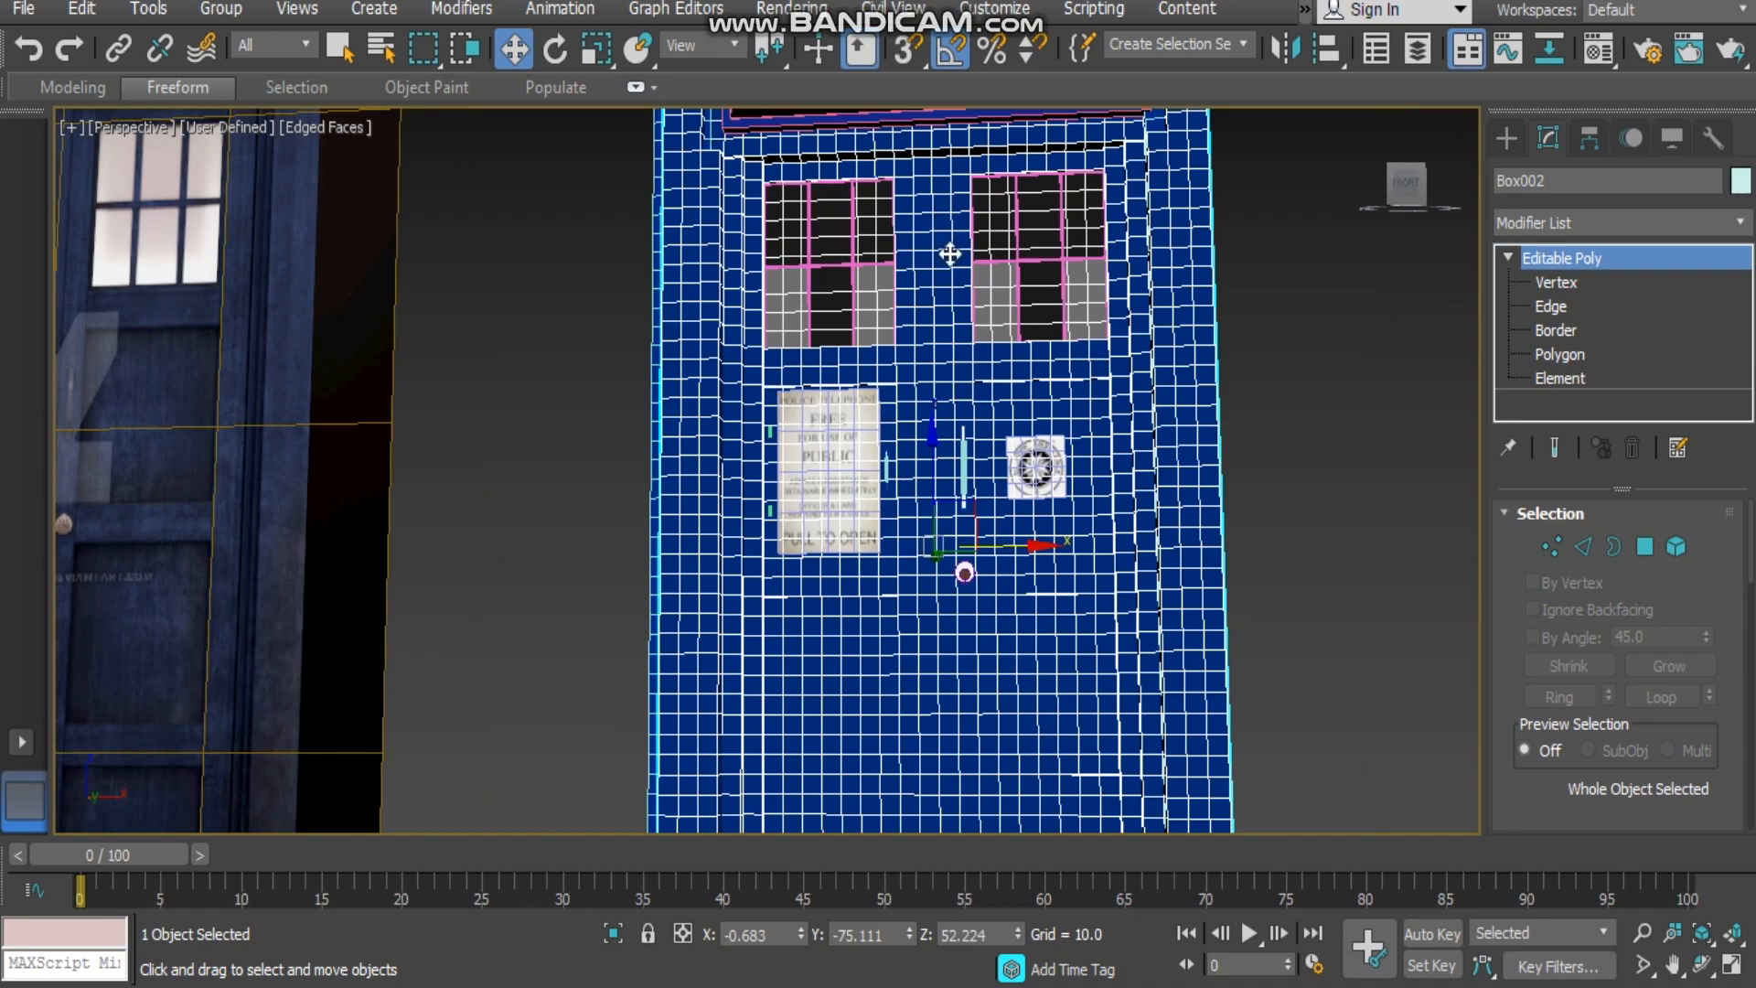
{"action": "middle_click_drag", "start_coordinate": [486, 387], "coordinate": [1017, 471]}
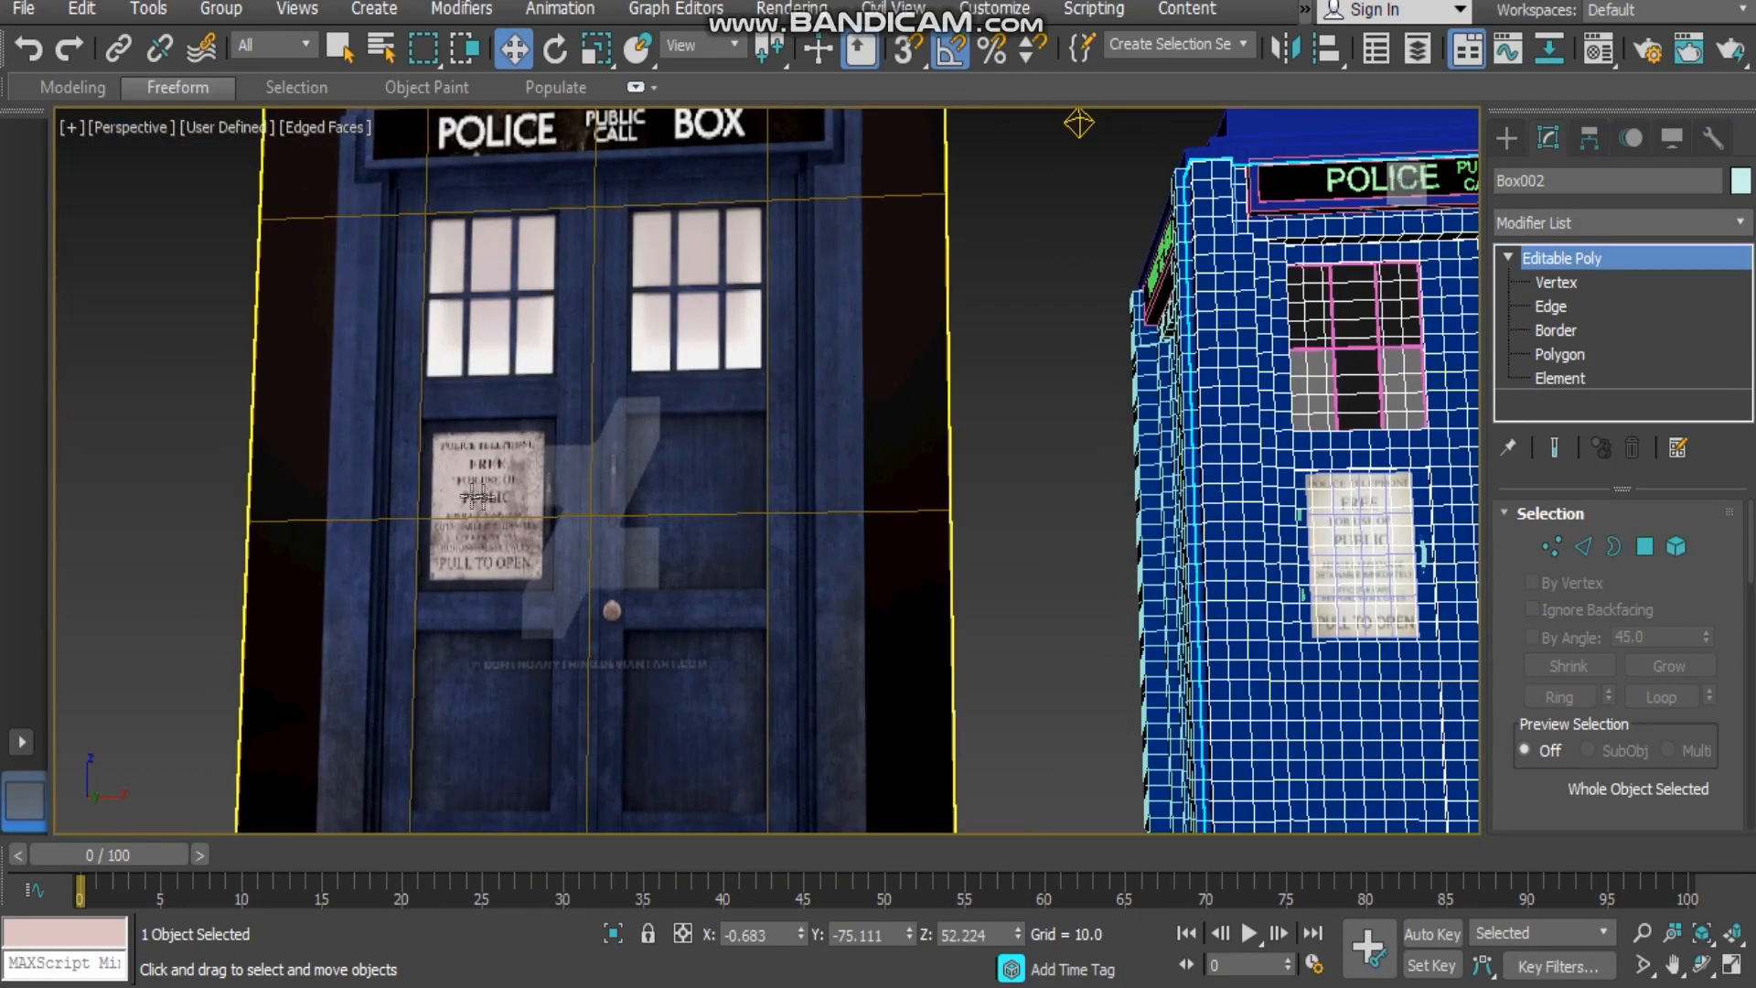
{"action": "scroll", "coordinate": [360, 491], "scroll_direction": "up", "scroll_amount": 5}
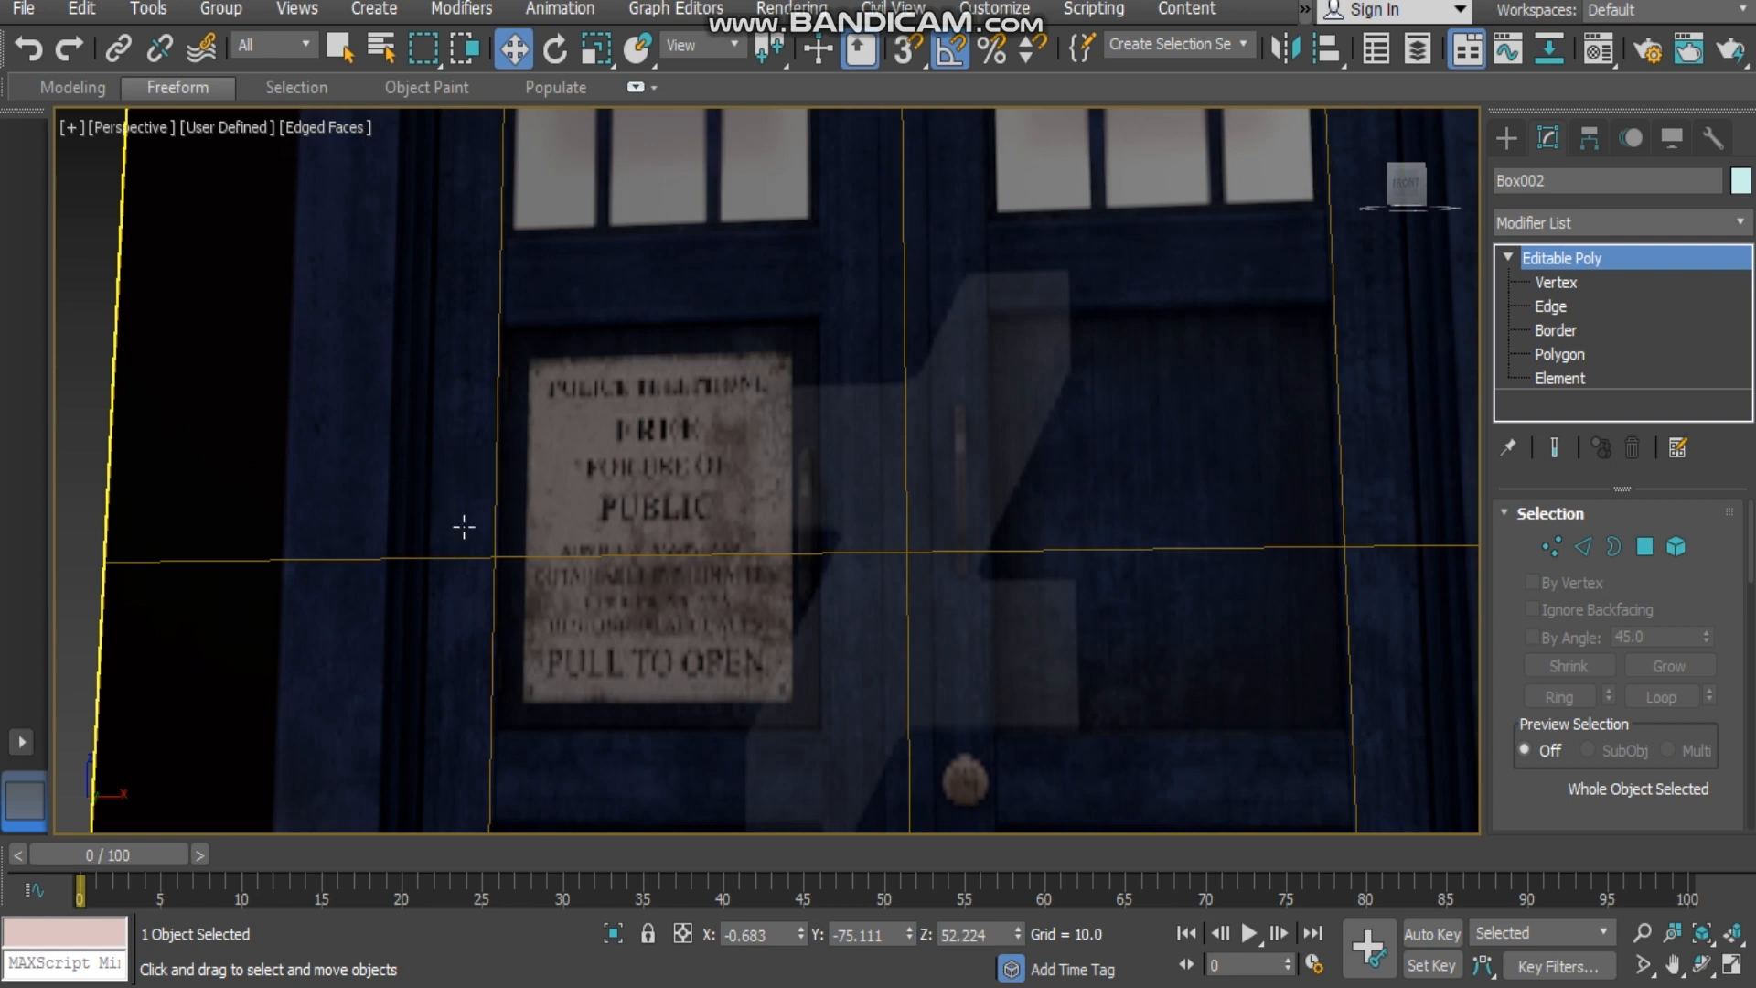
{"action": "key", "text": "z"}
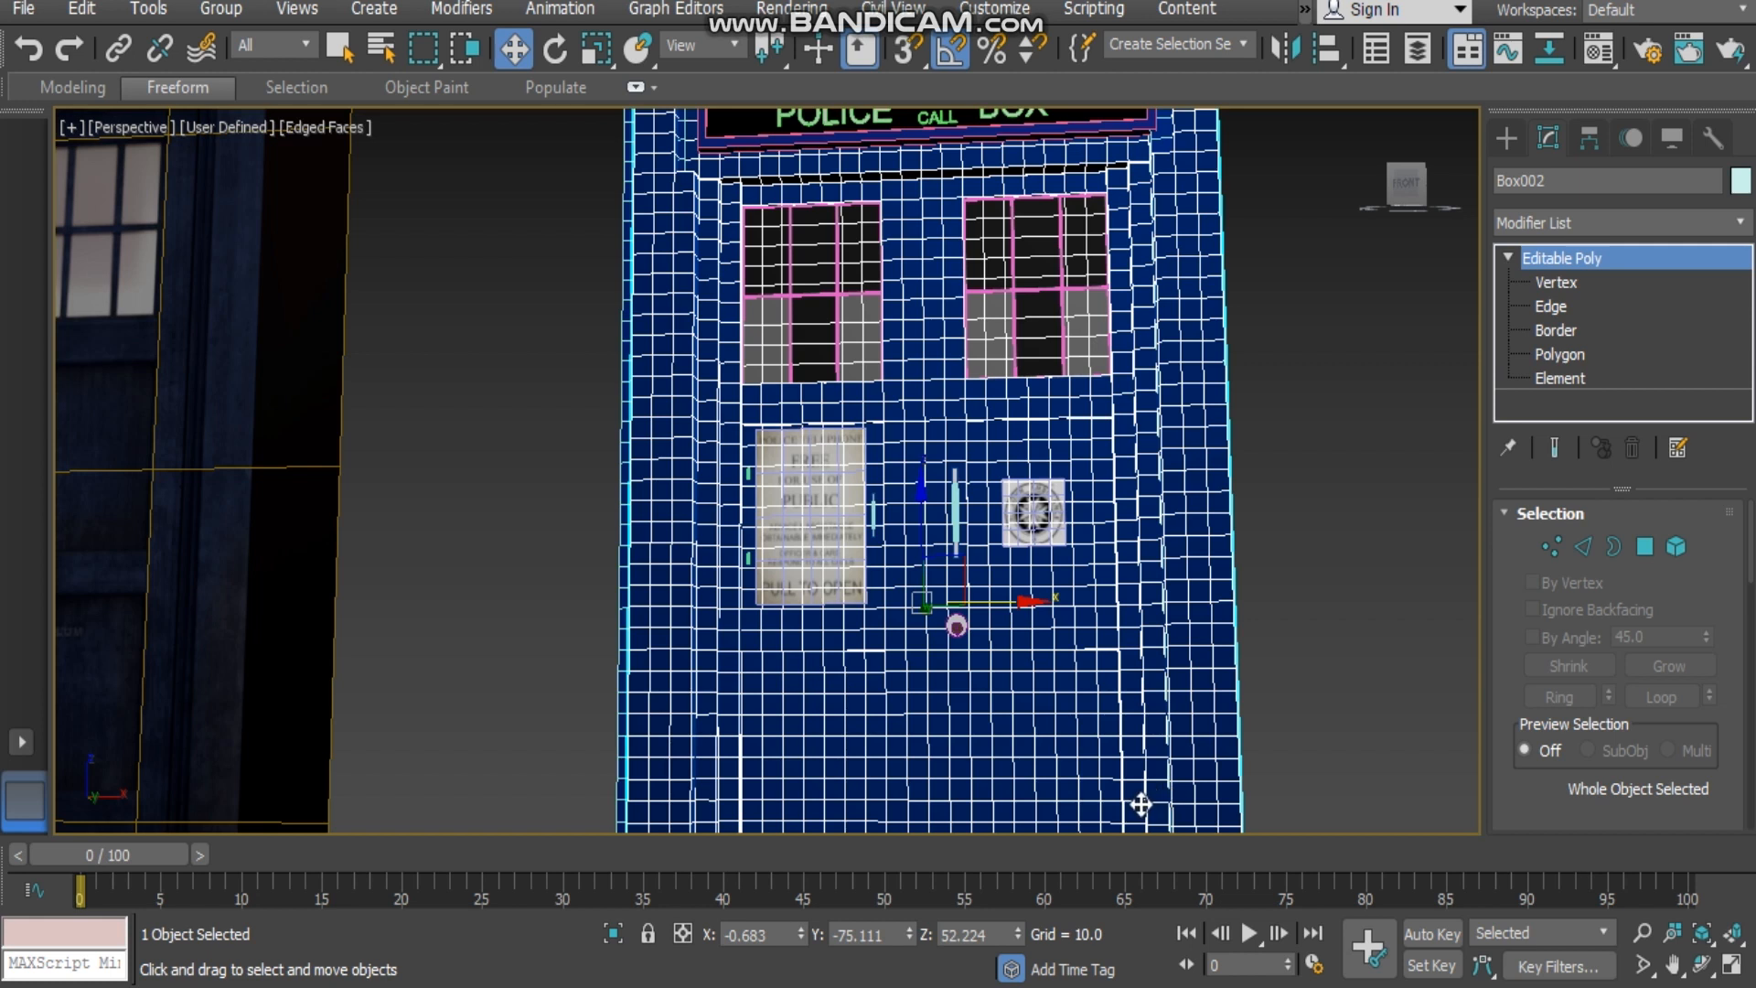
- Deselect the front wall and examine the sign and the stepped corner trim at the top of the reference image
{"action": "left_click", "coordinate": [1333, 392]}
{"action": "middle_click_drag", "start_coordinate": [863, 396], "coordinate": [818, 662]}
{"action": "middle_click_drag", "start_coordinate": [915, 424], "coordinate": [1276, 497]}
{"action": "scroll", "coordinate": [530, 373], "scroll_direction": "up", "scroll_amount": 5}
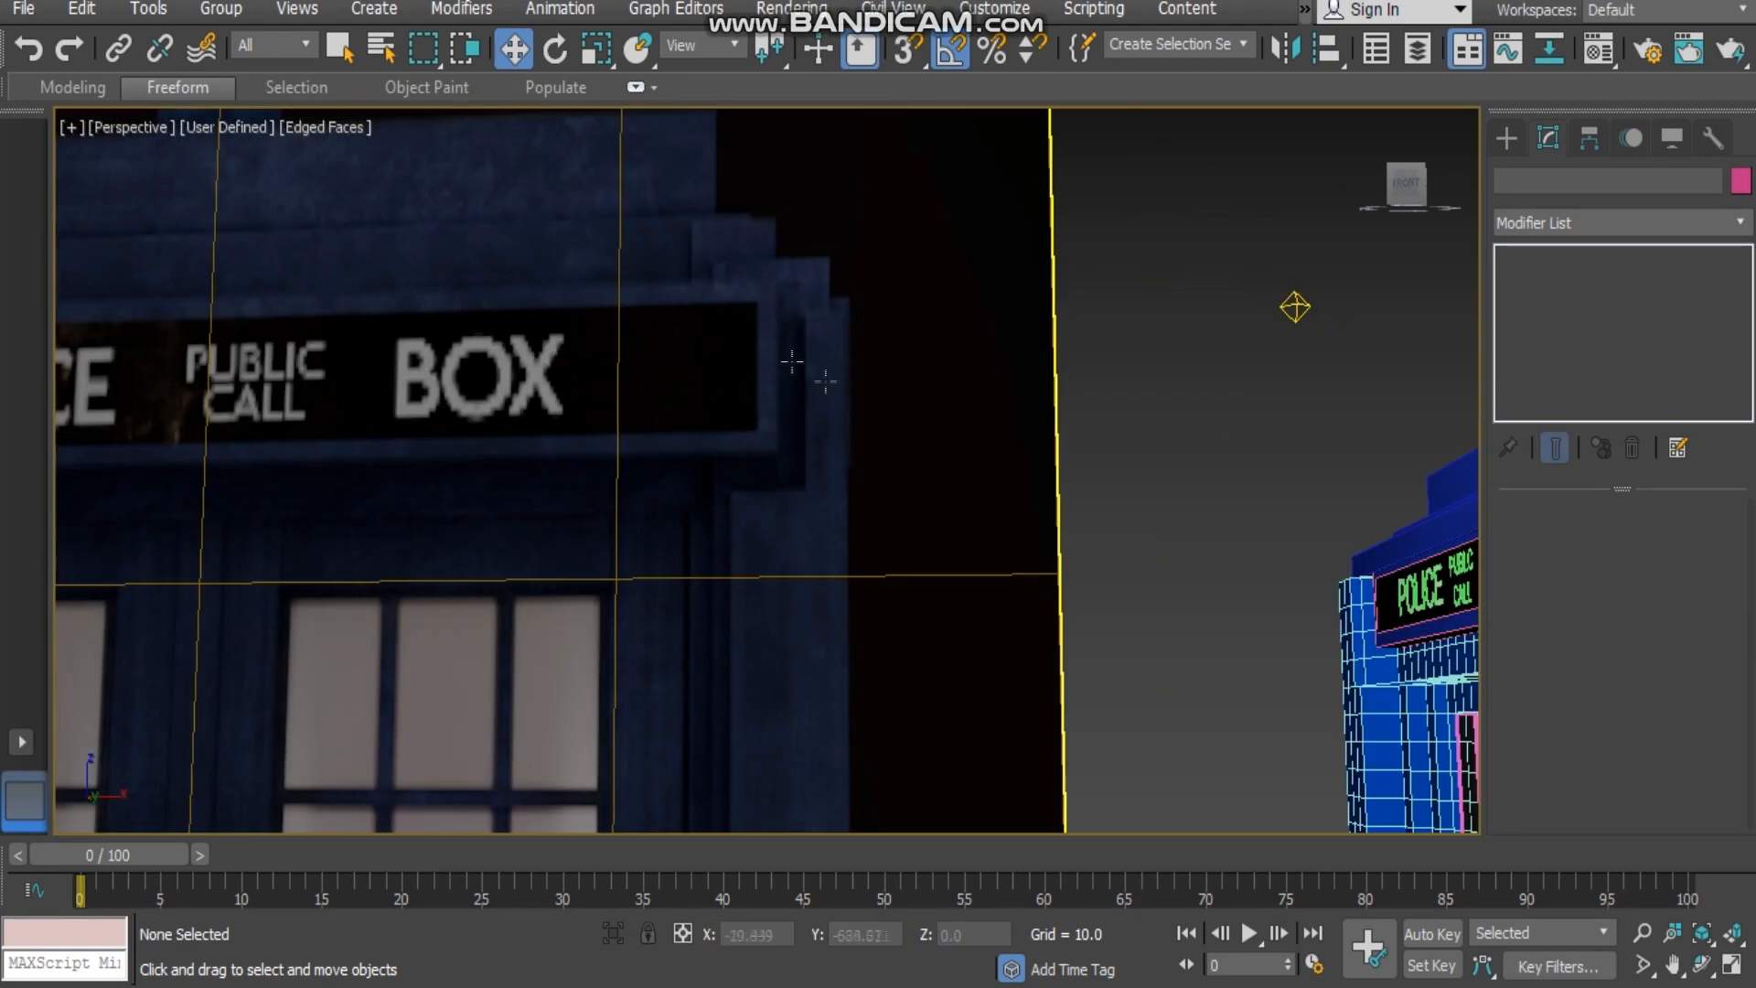
{"action": "middle_click_drag", "start_coordinate": [808, 377], "coordinate": [1271, 404]}
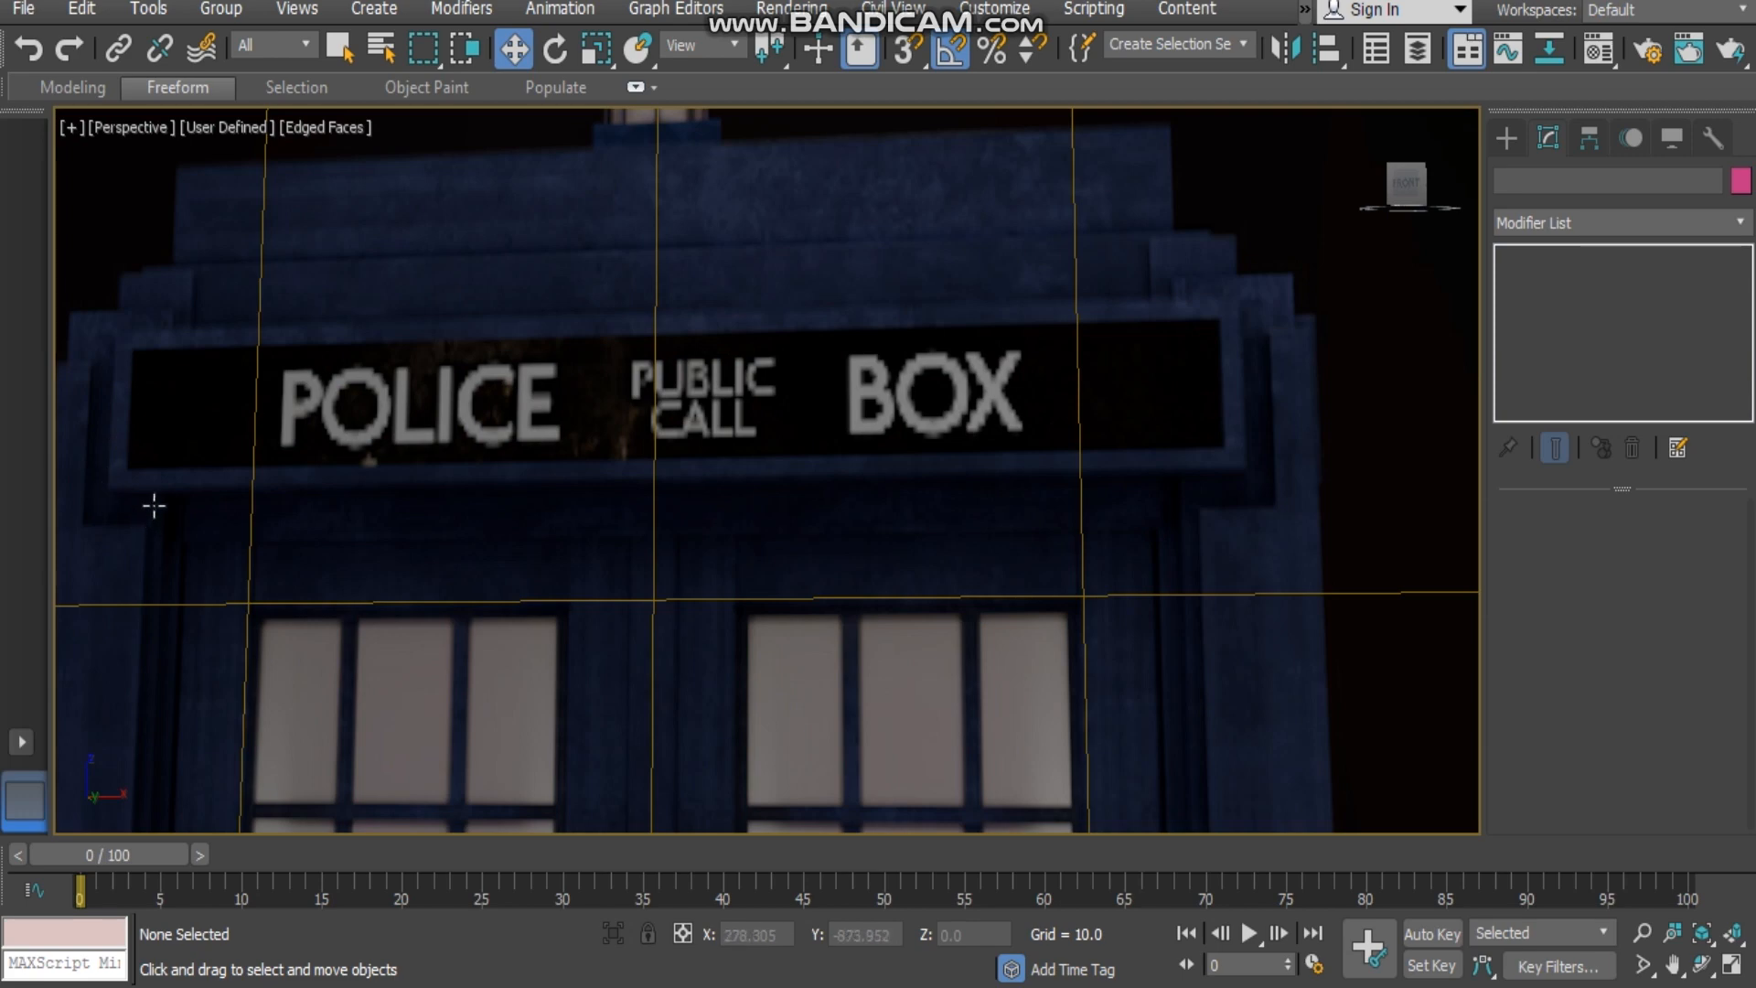
{"action": "middle_click_drag", "start_coordinate": [1210, 391], "coordinate": [1093, 403]}
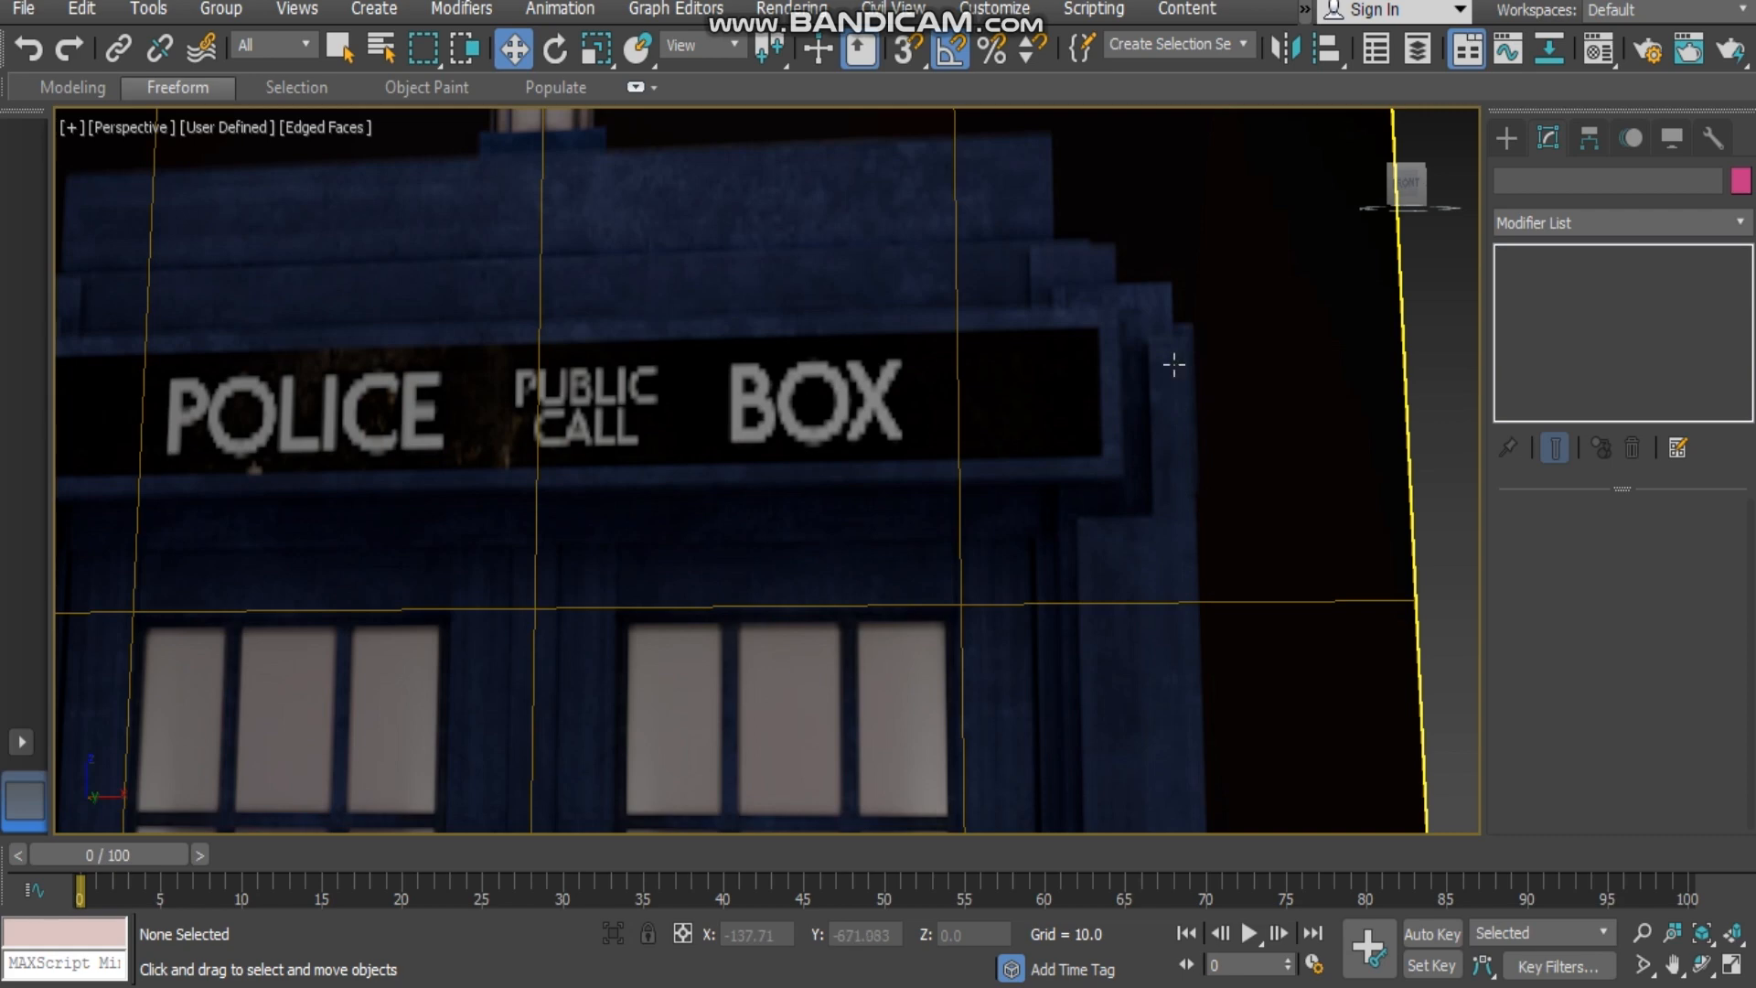
- Examine the mesh at the wall's upper corner beside the sign and across the windows and doors of the model
{"action": "middle_click_drag", "start_coordinate": [1052, 495], "coordinate": [74, 474]}
{"action": "middle_click_drag", "start_coordinate": [1239, 441], "coordinate": [1017, 426]}
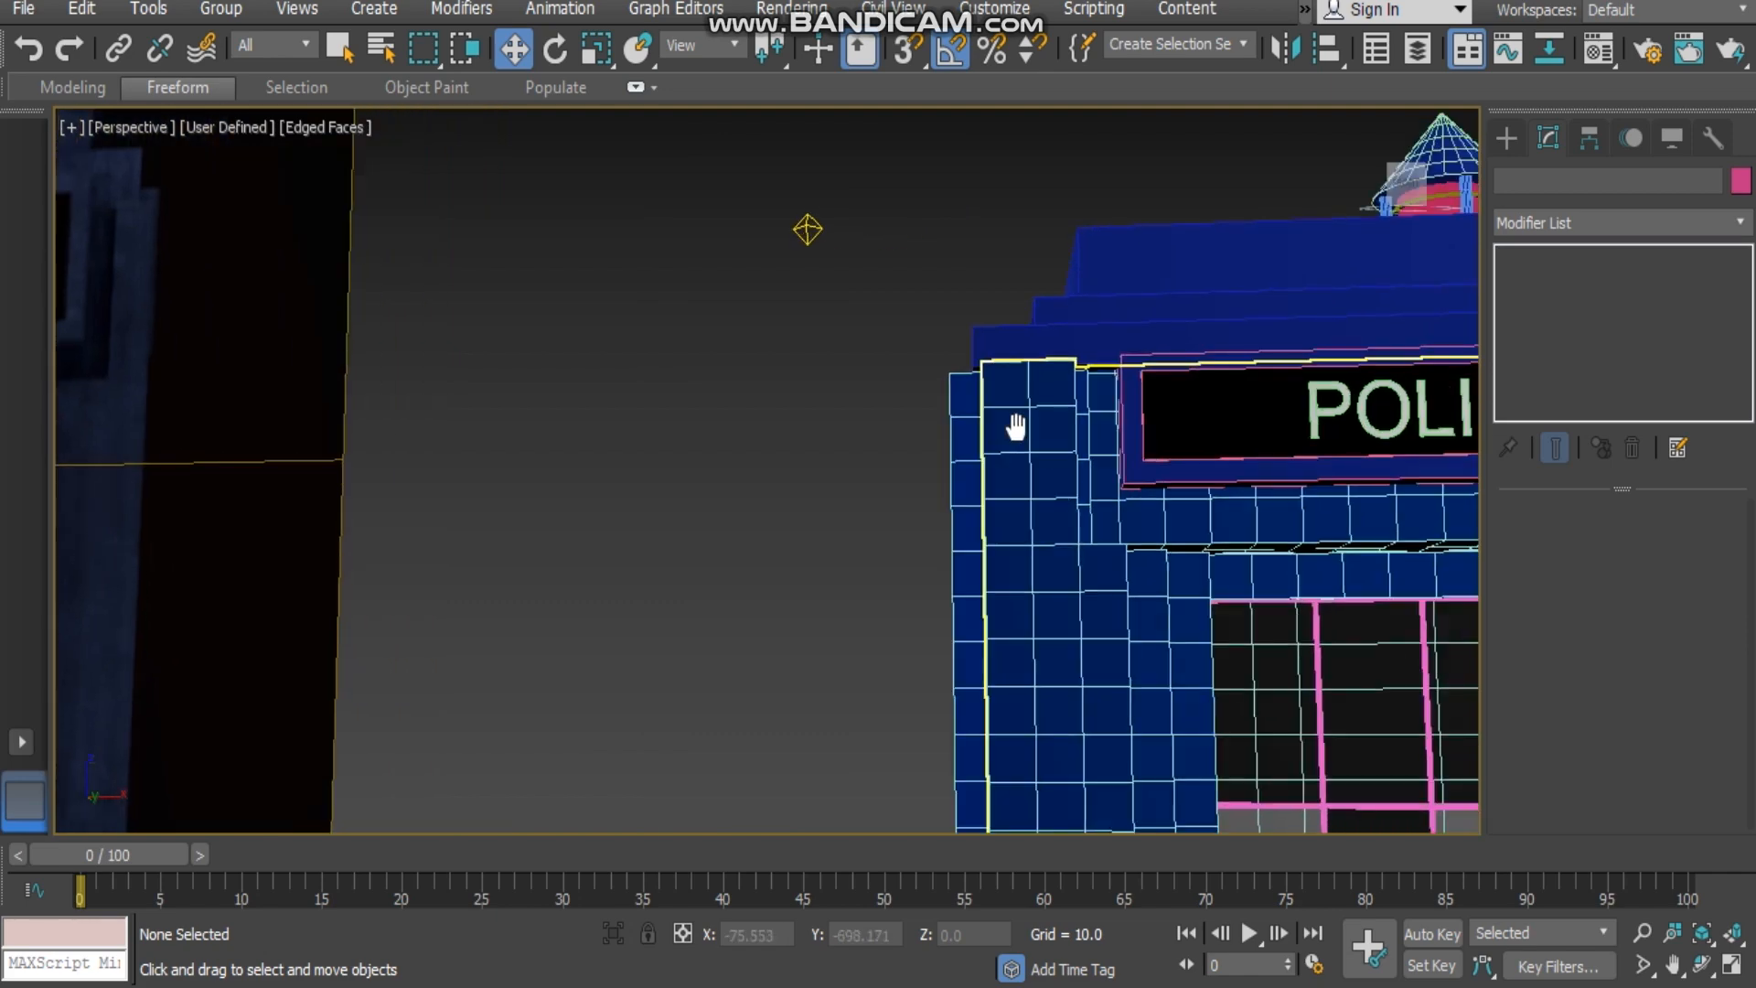
{"action": "scroll", "coordinate": [1016, 426], "scroll_direction": "up", "scroll_amount": 4}
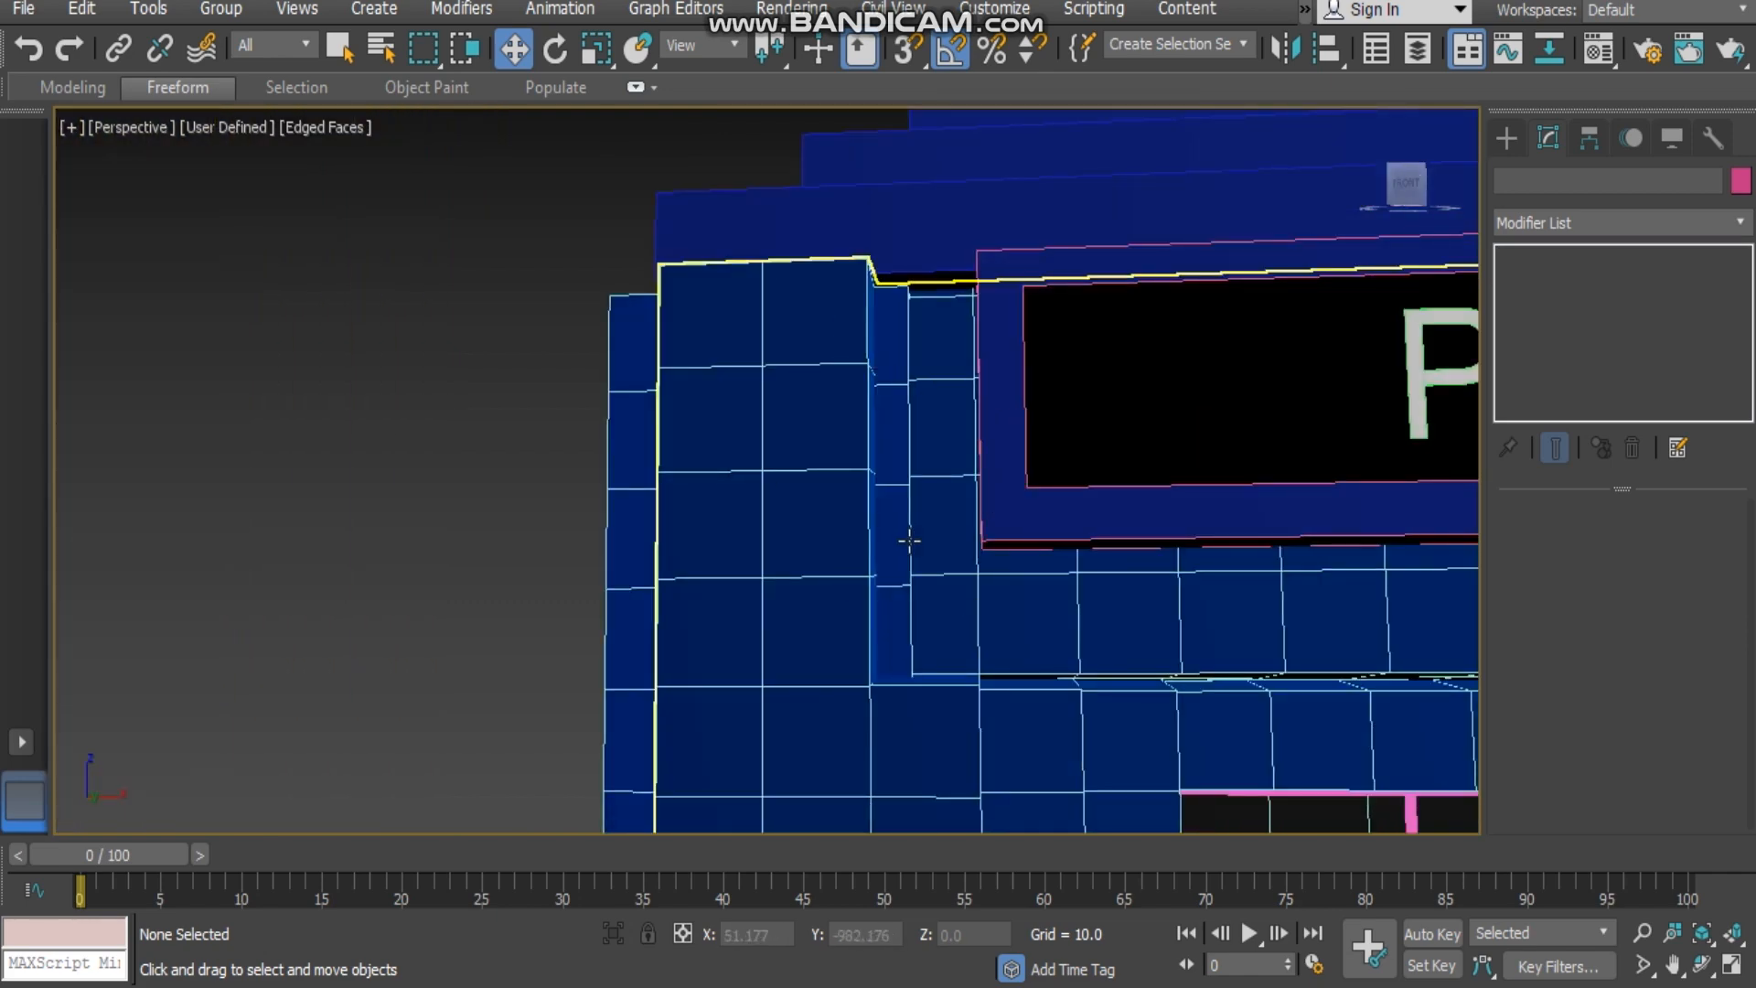
{"action": "scroll", "coordinate": [854, 490], "scroll_direction": "down", "scroll_amount": 6}
{"action": "middle_click_drag", "start_coordinate": [960, 454], "coordinate": [1041, 552]}
{"action": "scroll", "coordinate": [1041, 551], "scroll_direction": "down", "scroll_amount": 5}
{"action": "middle_click_drag", "start_coordinate": [933, 537], "coordinate": [936, 340]}
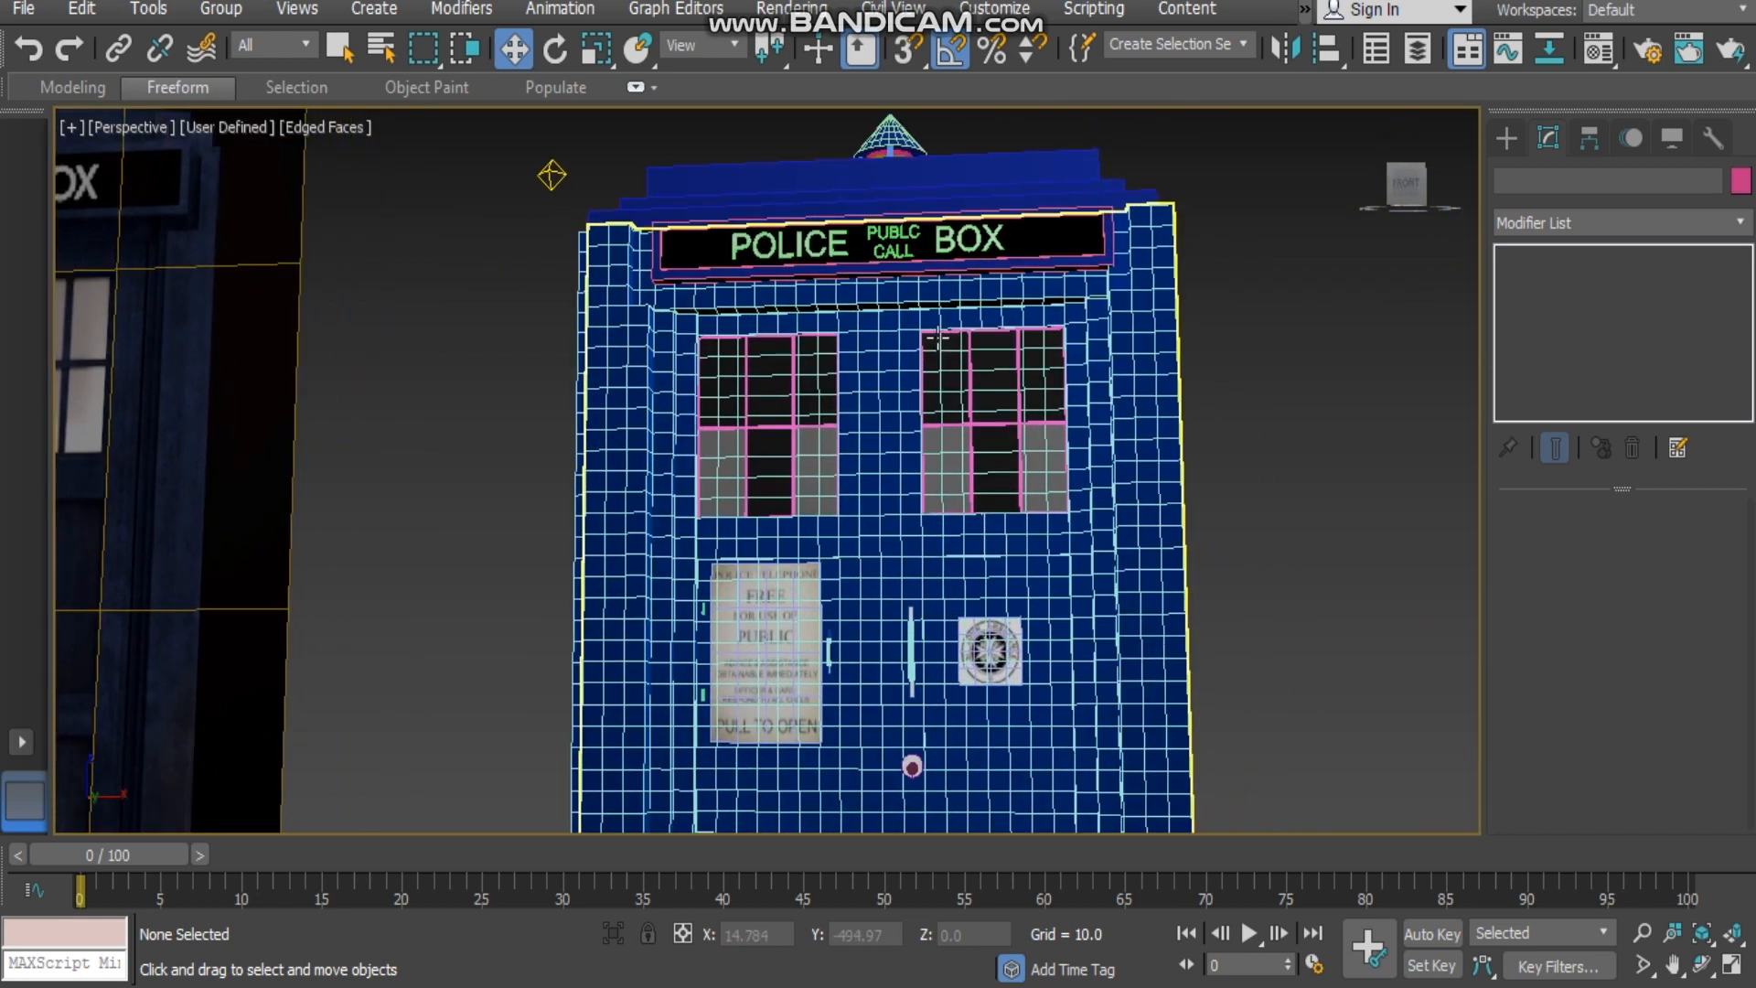
{"action": "scroll", "coordinate": [937, 336], "scroll_direction": "down", "scroll_amount": 3}
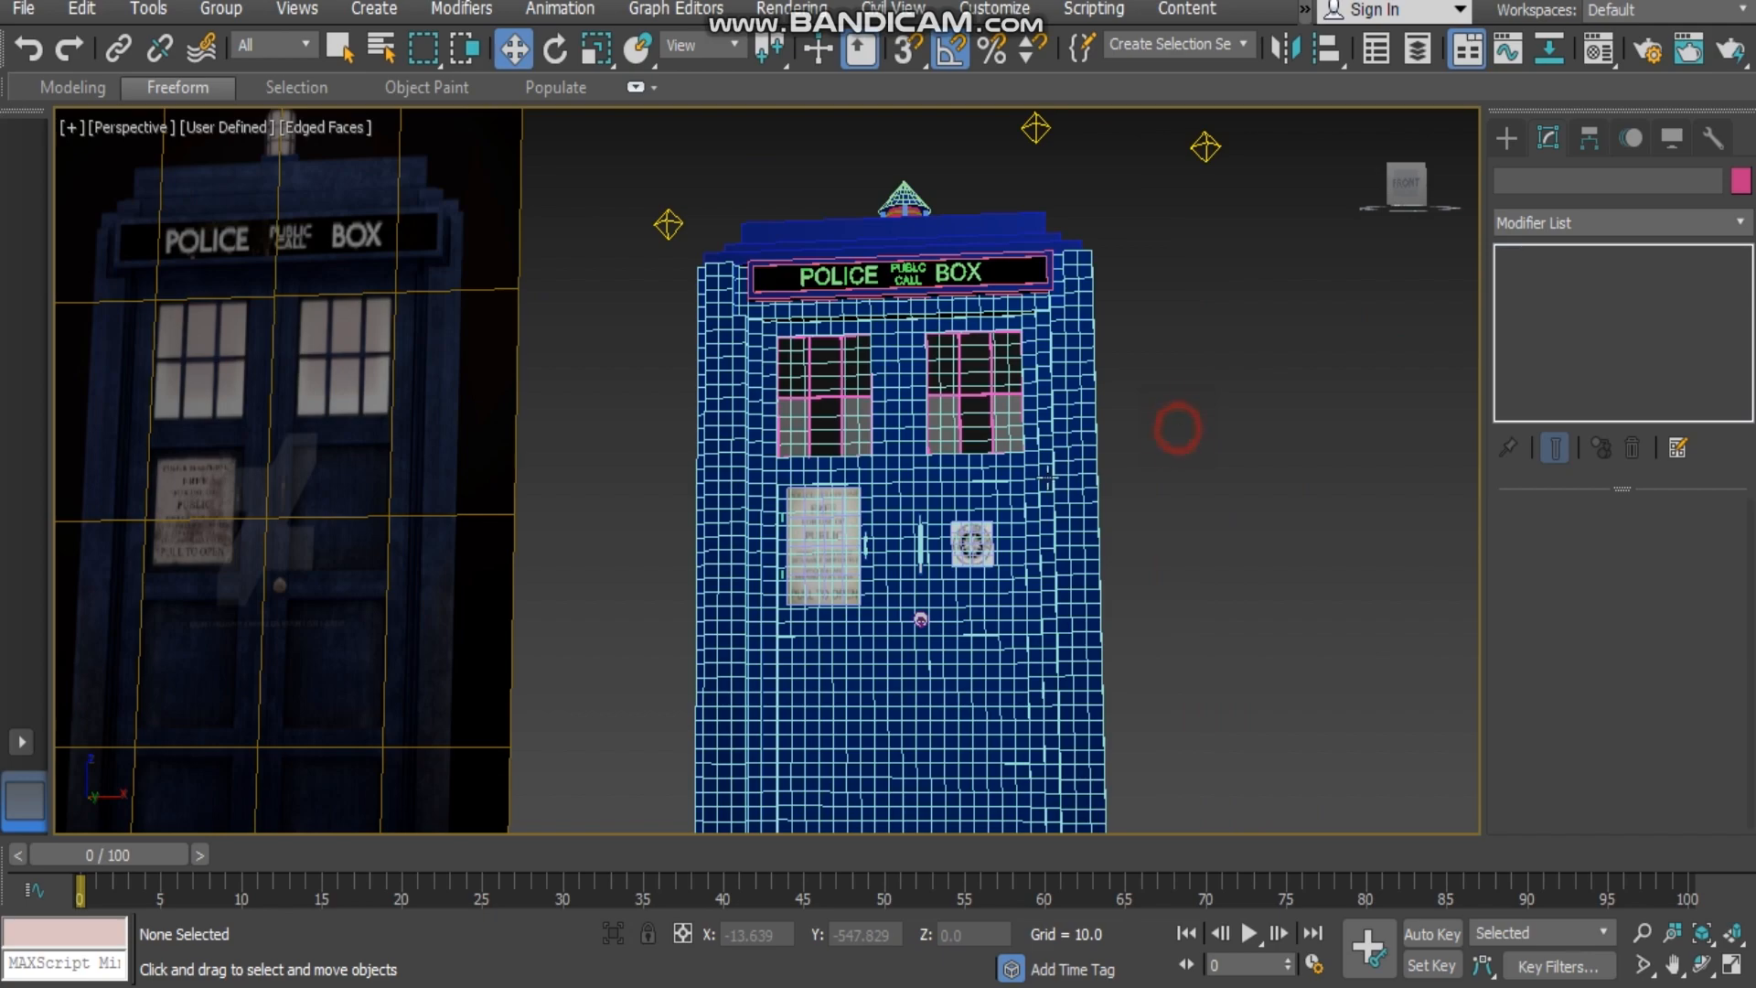
- Select the box framing the POLICE PUBLC CALL BOX sign beneath the roof to show its parameters
{"action": "middle_click_drag", "start_coordinate": [972, 510], "coordinate": [914, 499]}
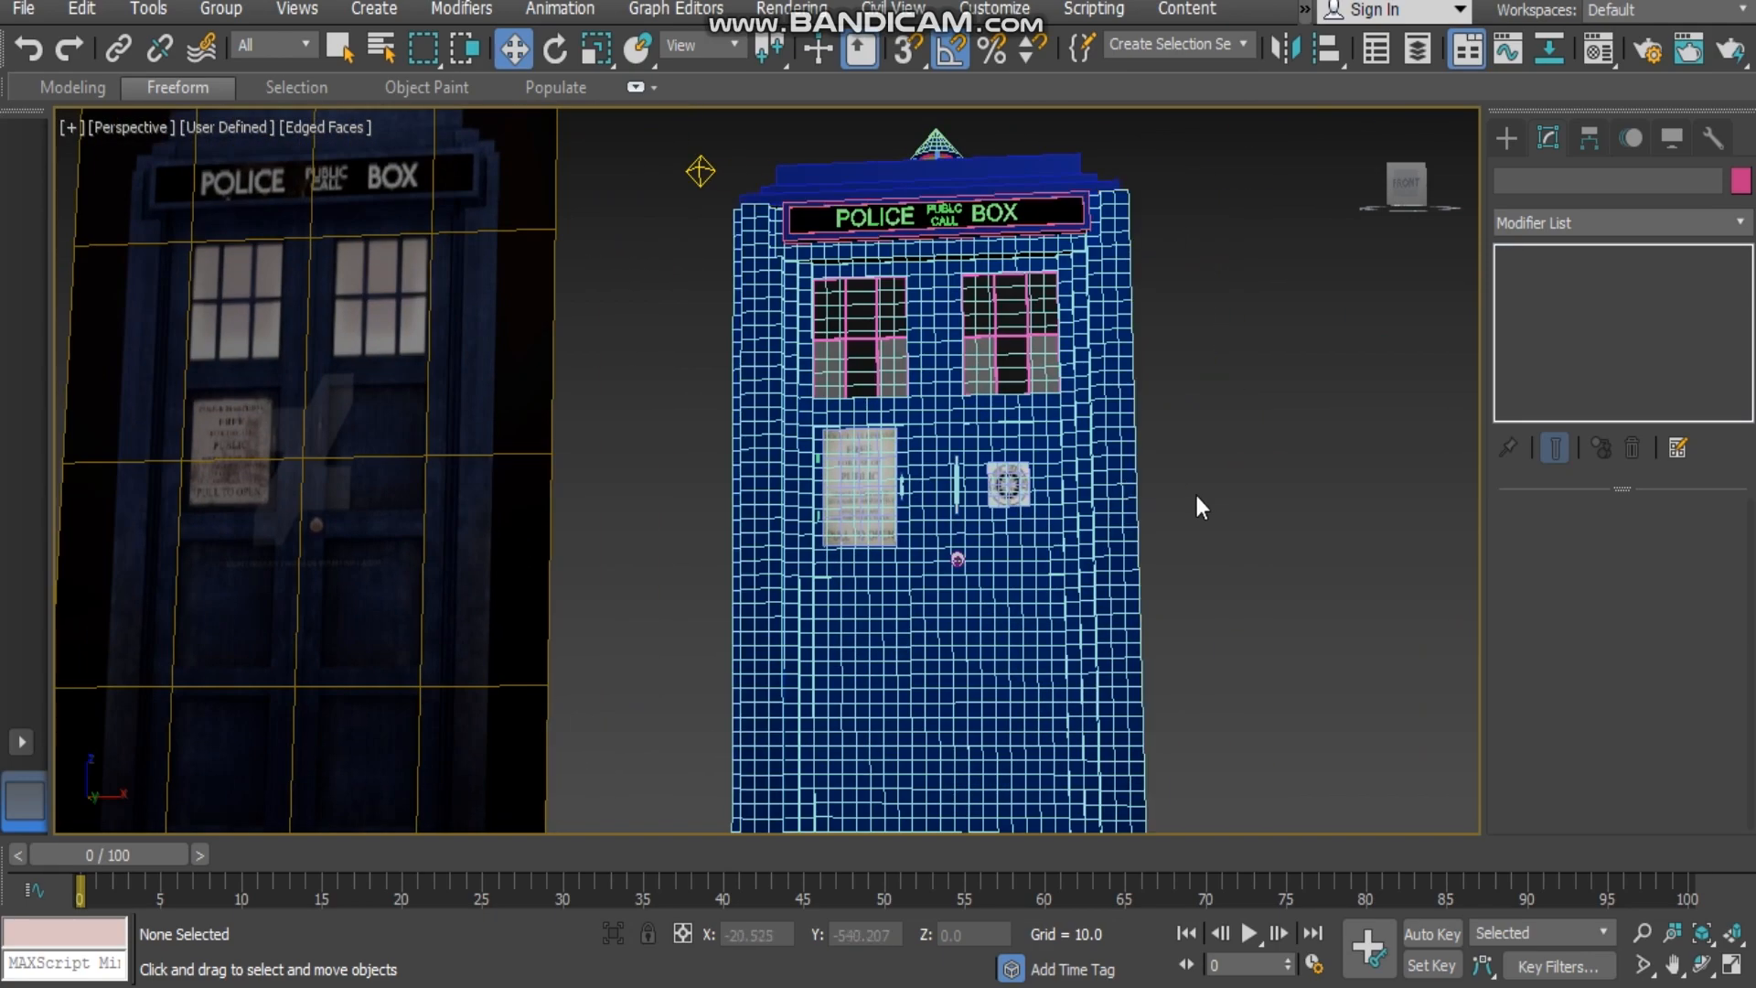
{"action": "middle_click_drag", "start_coordinate": [1140, 482], "coordinate": [908, 593]}
{"action": "scroll", "coordinate": [1125, 574], "scroll_direction": "up", "scroll_amount": 3}
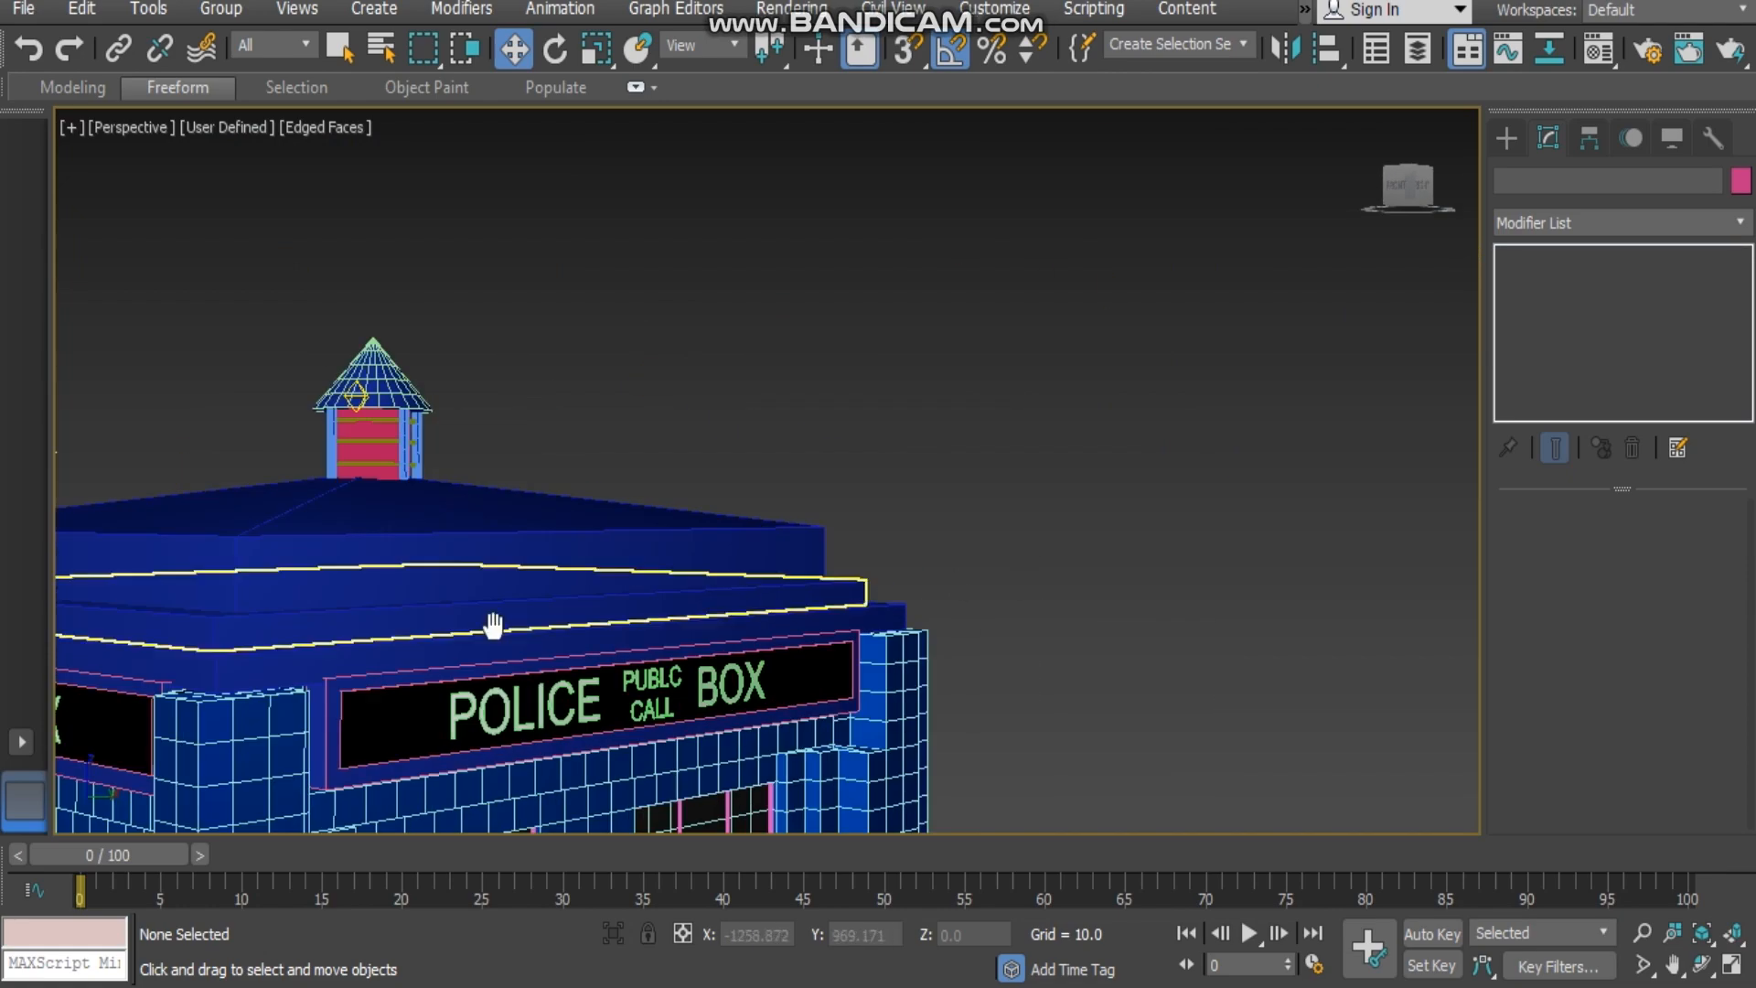
{"action": "middle_click_drag", "start_coordinate": [493, 624], "coordinate": [972, 537], "text": "alt"}
{"action": "scroll", "coordinate": [777, 595], "scroll_direction": "up", "scroll_amount": 5}
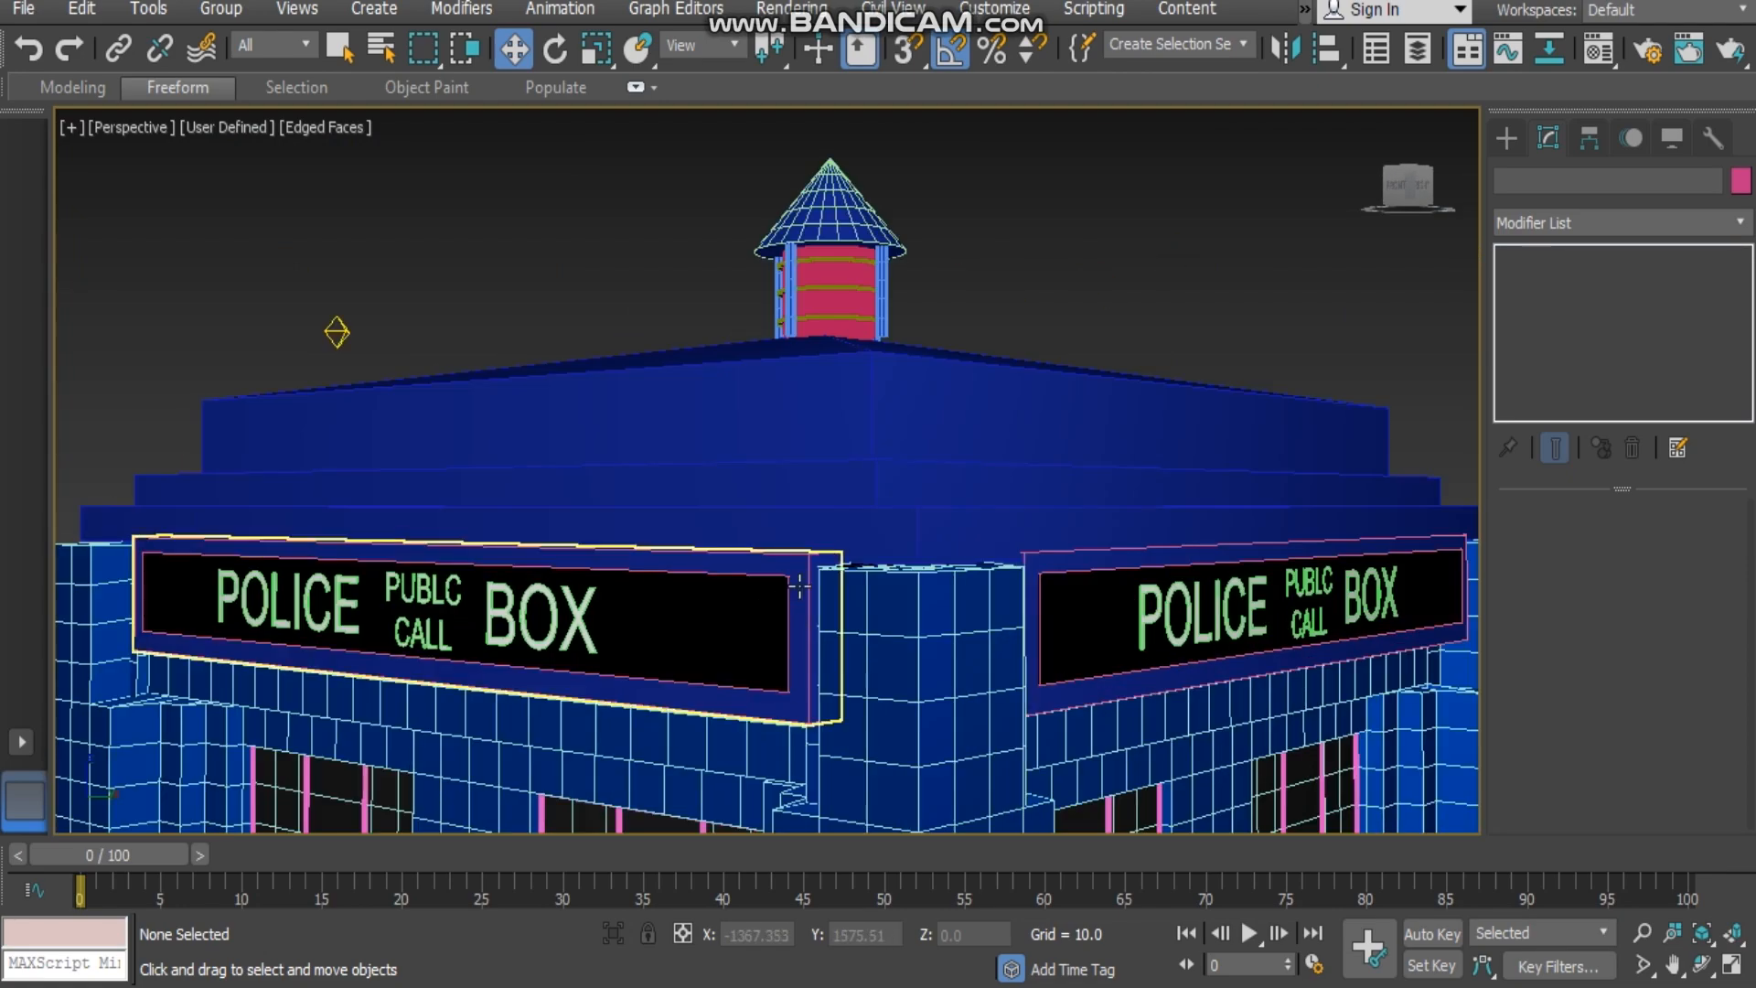
{"action": "left_click", "coordinate": [826, 567]}
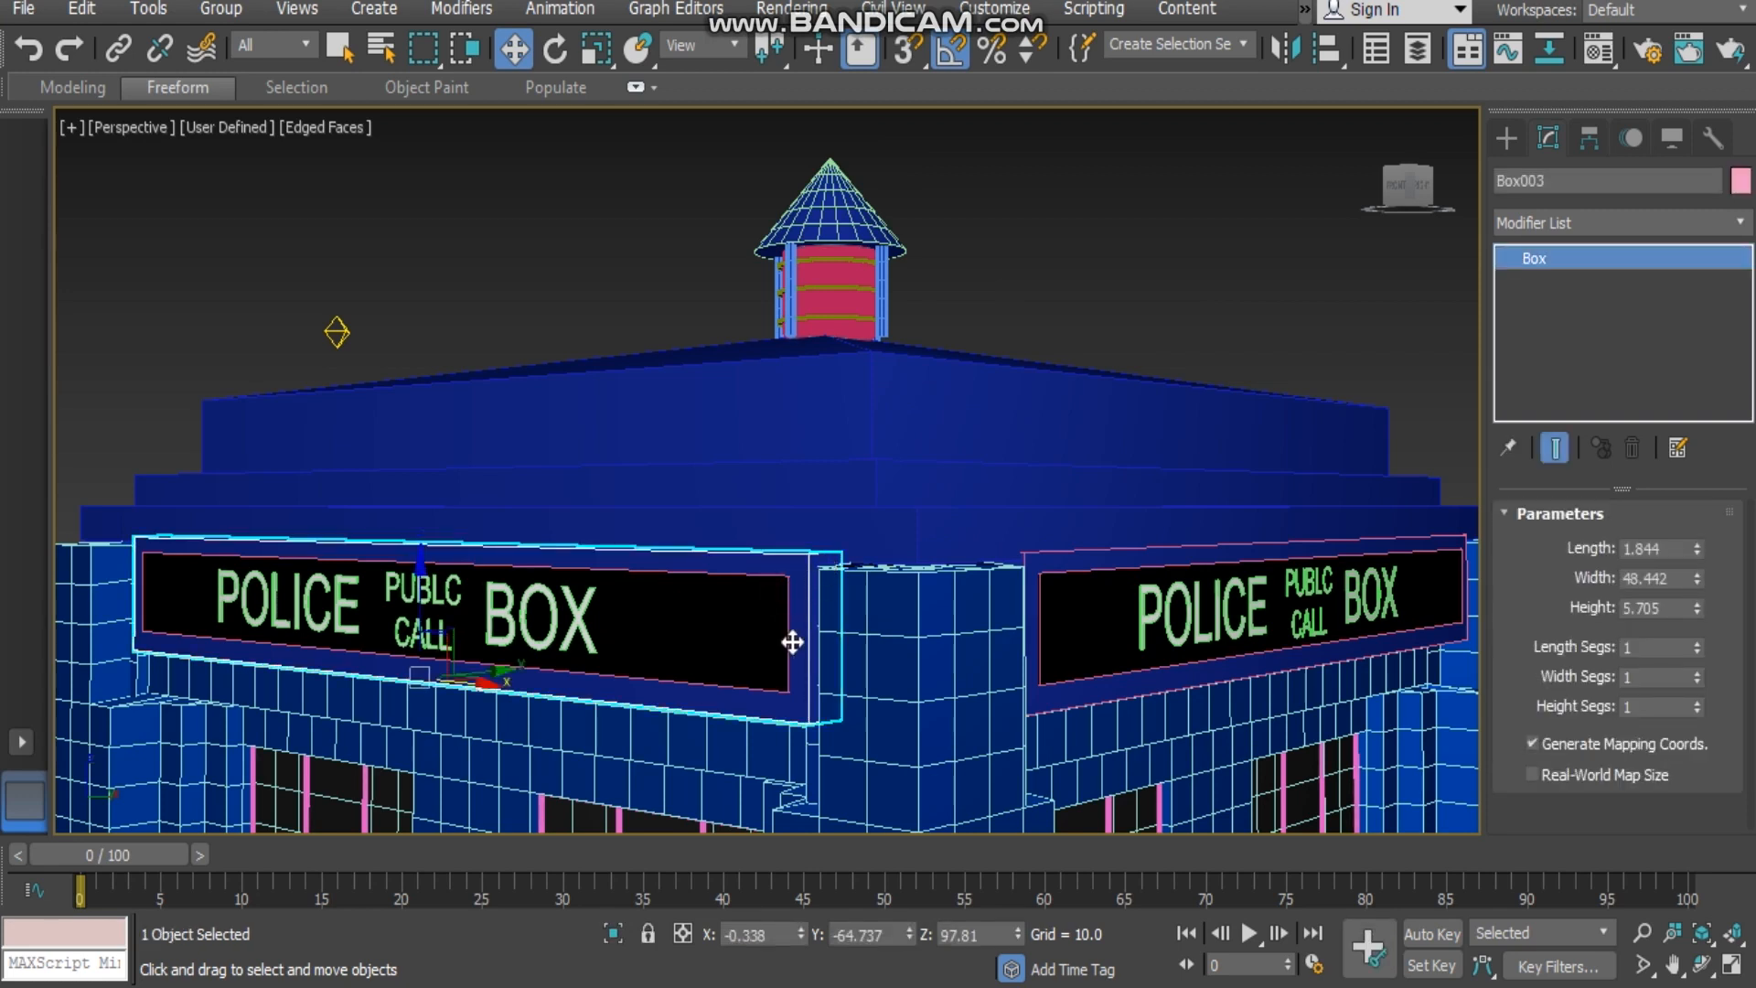
- Select the black panel inside the sign frame and examine its box dimensions and edges
{"action": "middle_click_drag", "start_coordinate": [793, 648], "coordinate": [866, 659], "text": "alt"}
{"action": "left_click", "coordinate": [880, 624]}
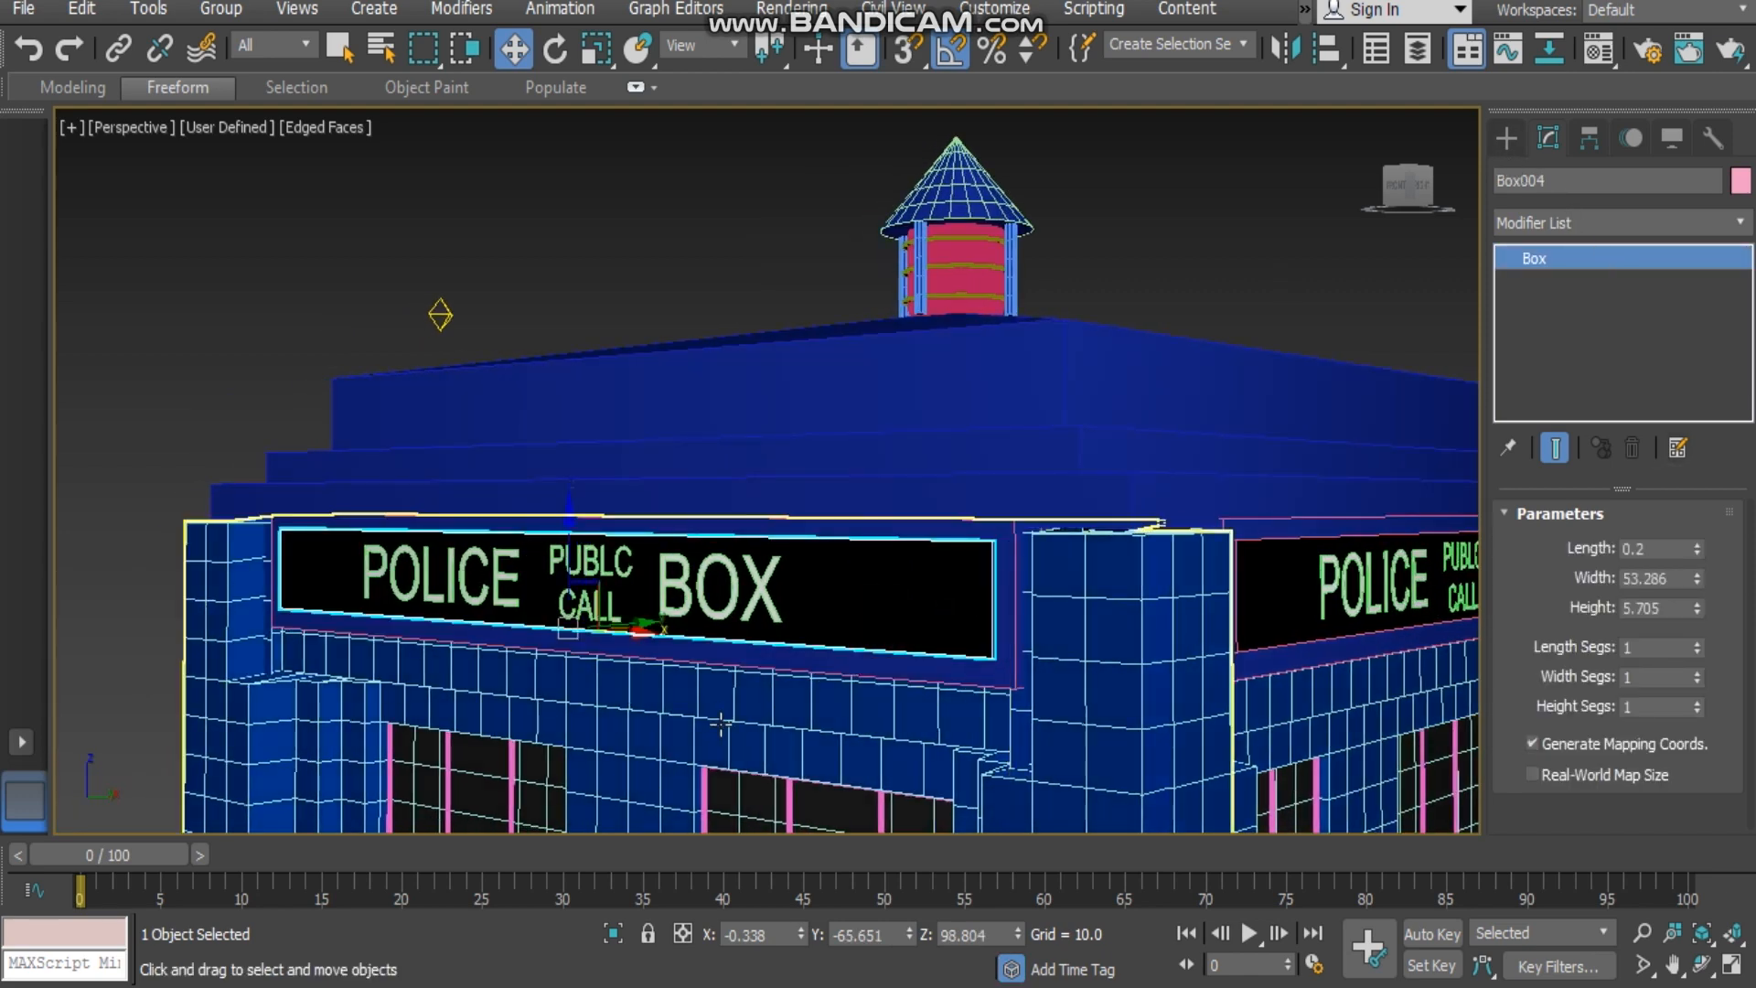
{"action": "scroll", "coordinate": [726, 726], "scroll_direction": "up", "scroll_amount": 4}
{"action": "middle_click_drag", "start_coordinate": [1160, 464], "coordinate": [996, 525]}
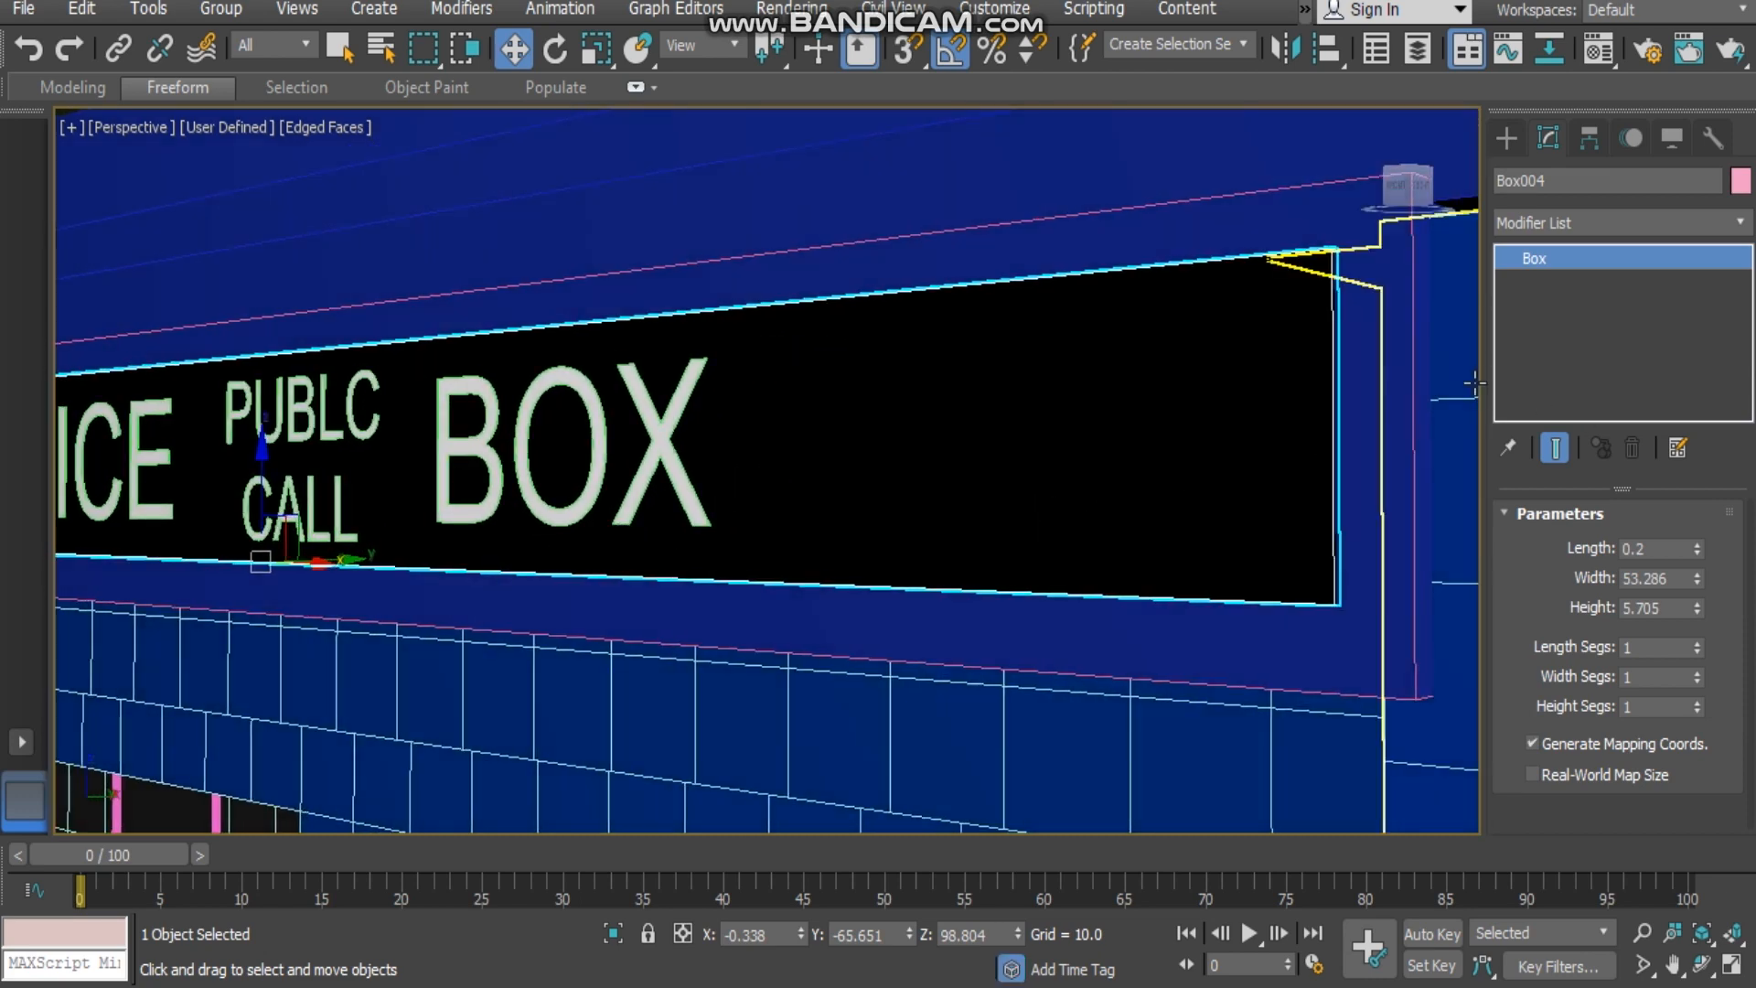
{"action": "middle_click_drag", "start_coordinate": [902, 485], "coordinate": [878, 471]}
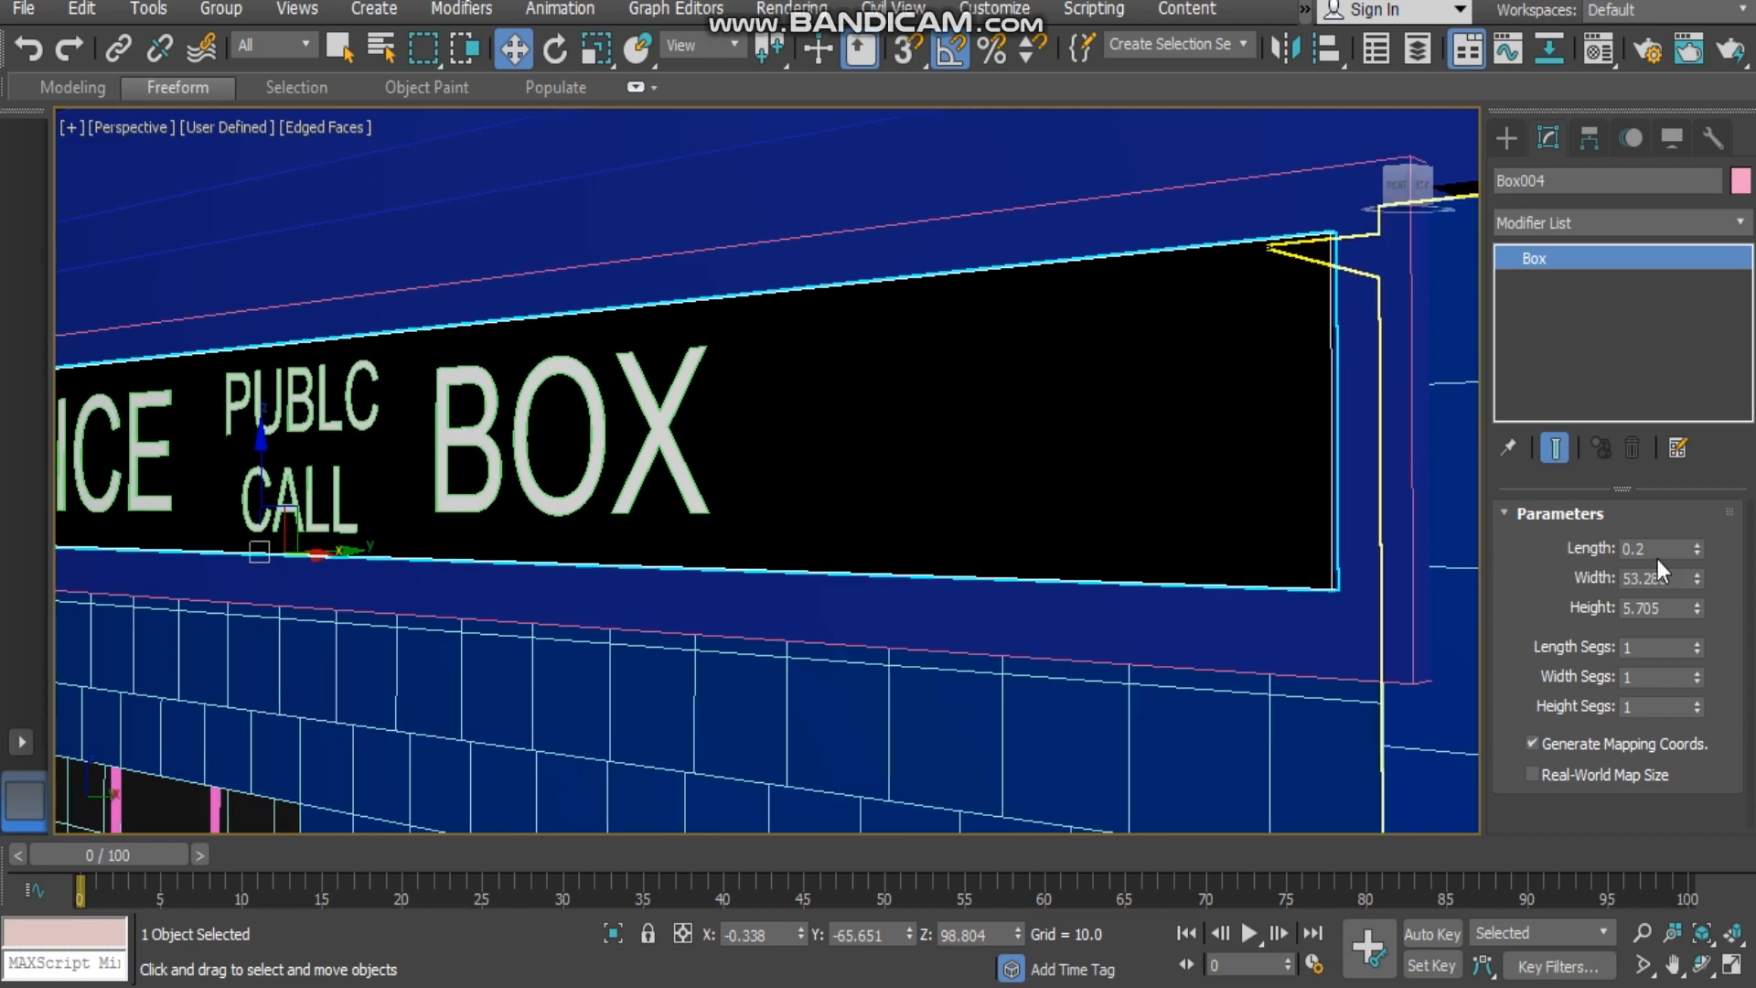
{"action": "middle_click_drag", "start_coordinate": [700, 562], "coordinate": [1226, 599]}
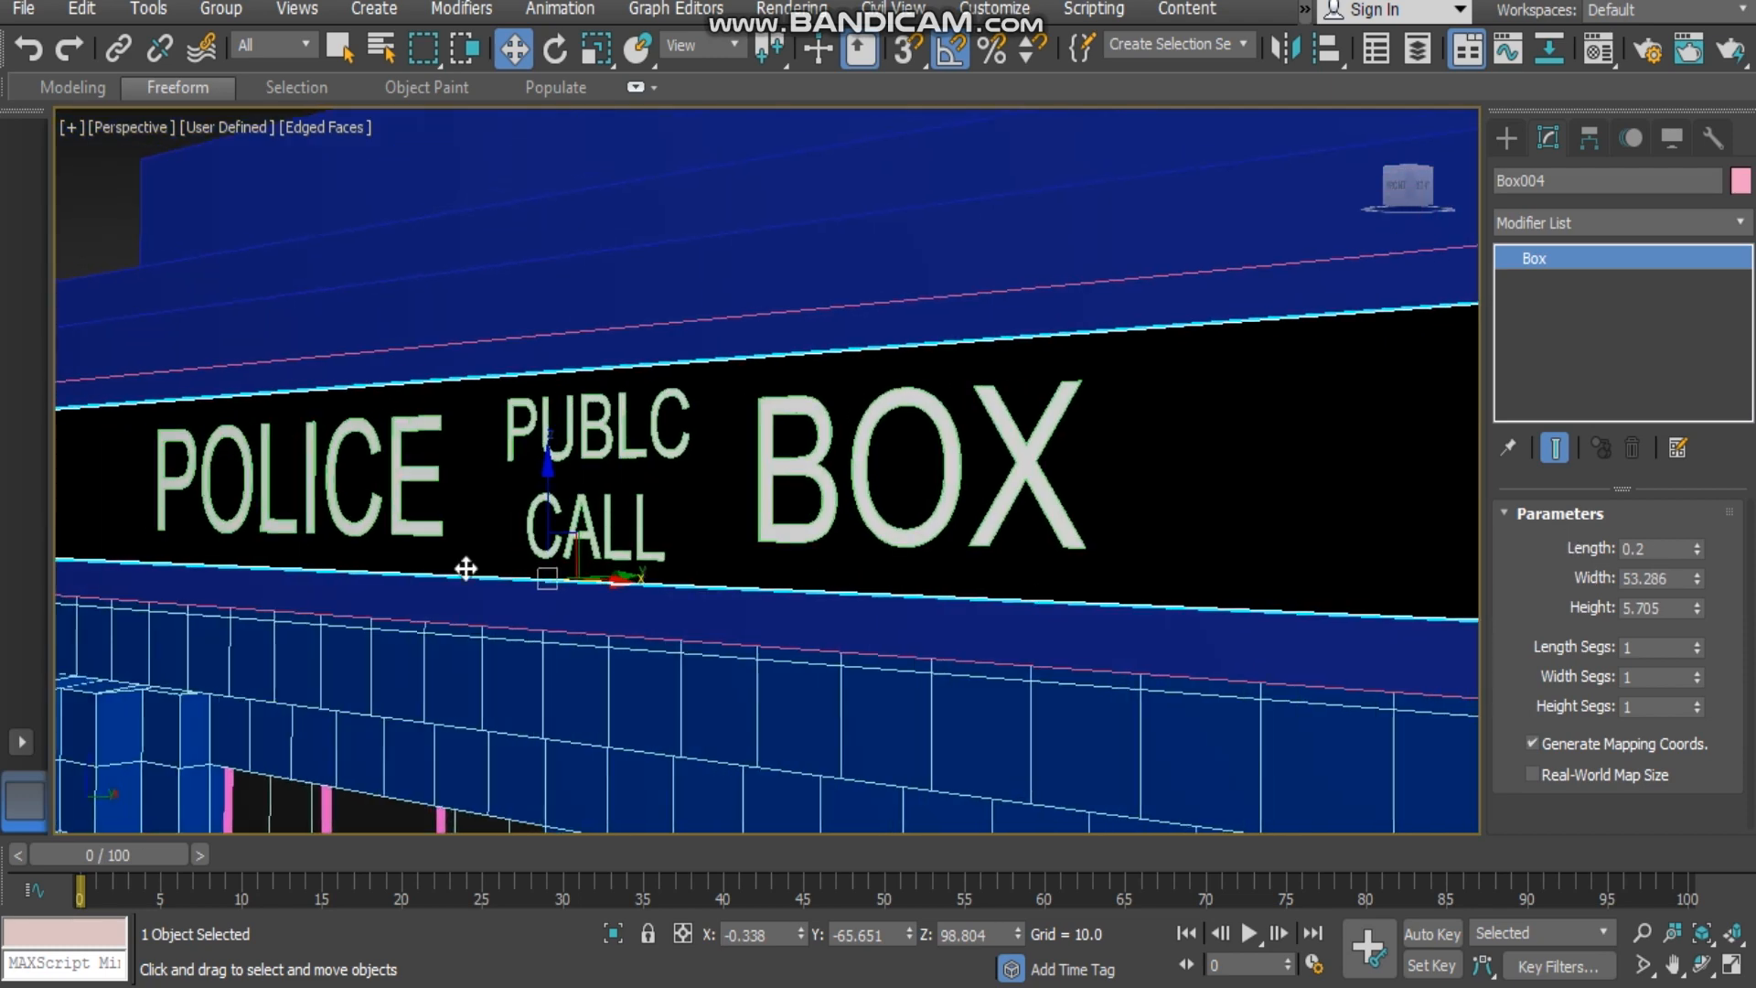
- Select the extruded PUBLC CALL lettering on the sign and show its base Text settings
{"action": "left_click", "coordinate": [309, 523]}
{"action": "left_click", "coordinate": [542, 450]}
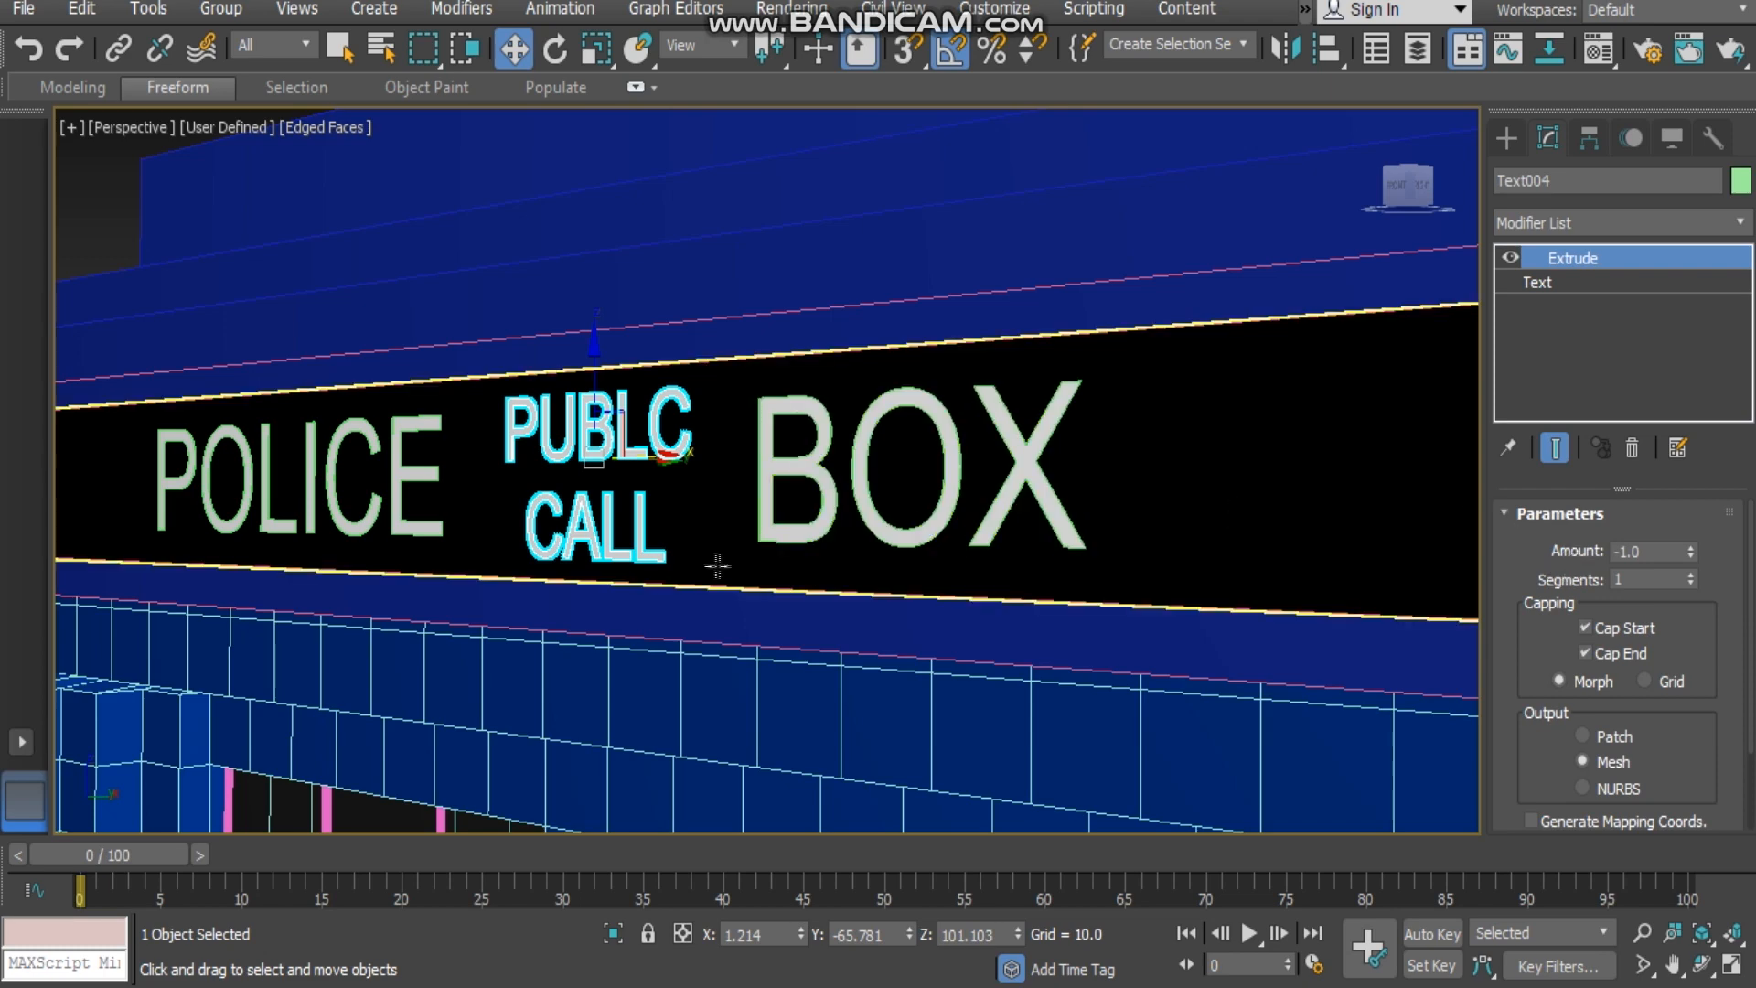
{"action": "left_click", "coordinate": [1536, 281]}
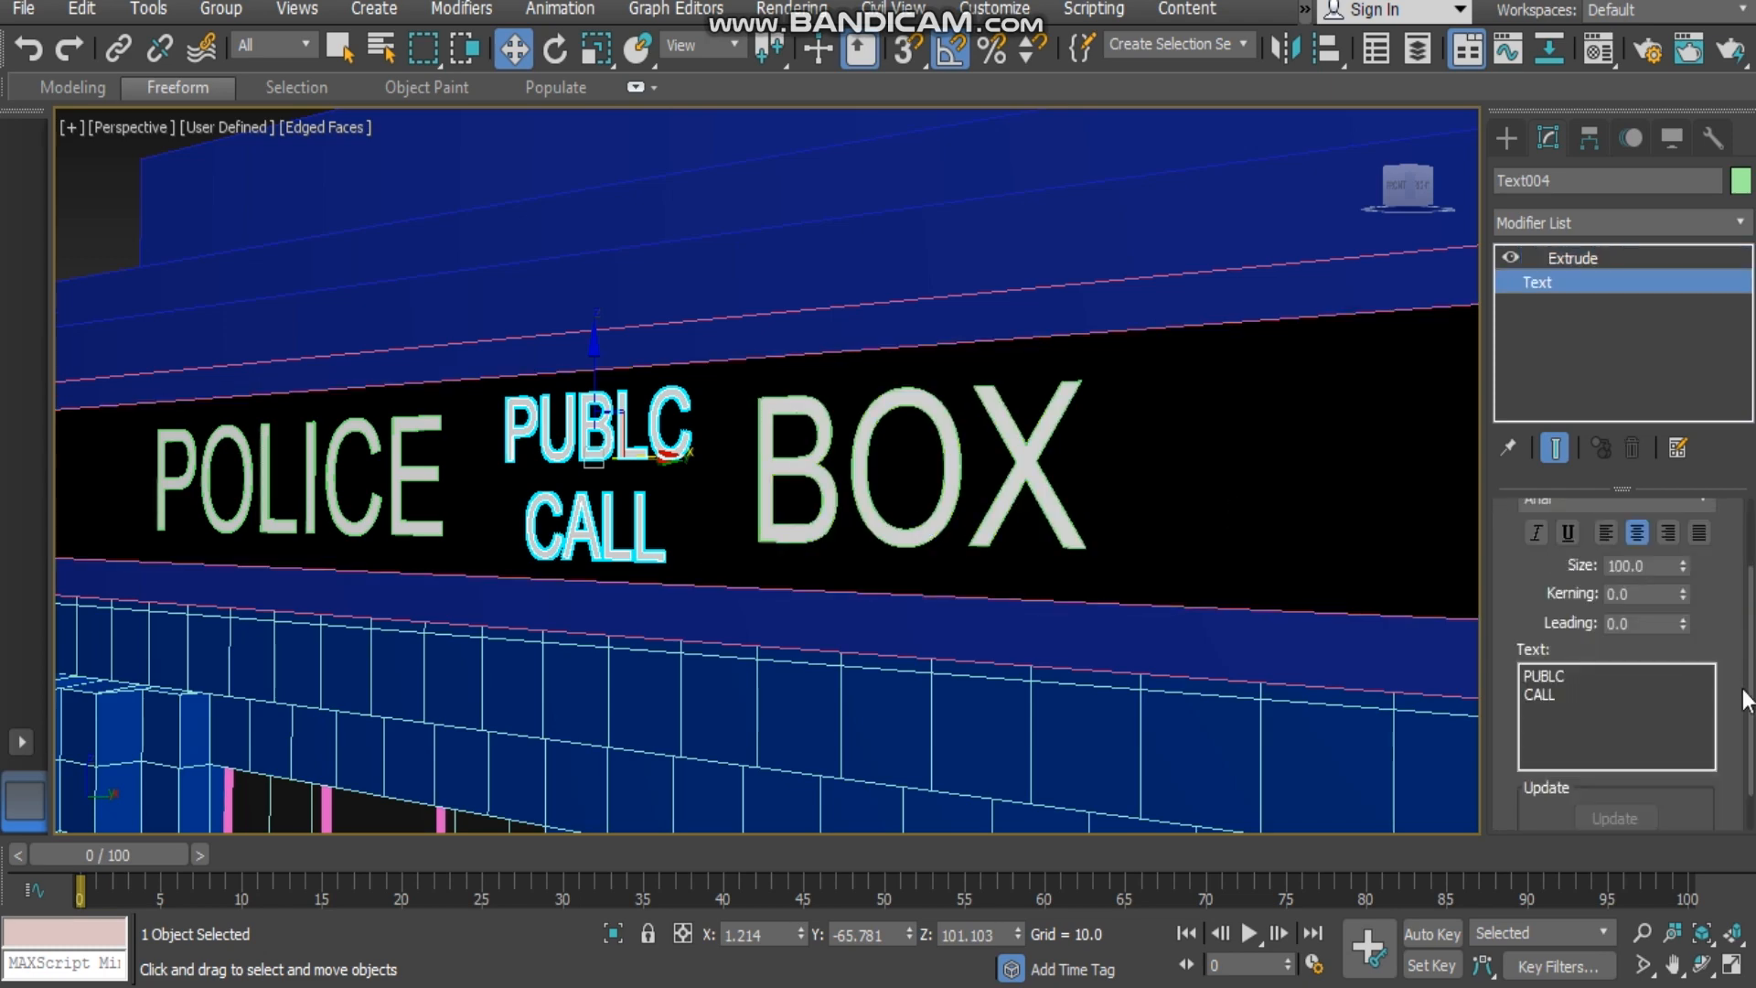
{"action": "left_click_drag", "start_coordinate": [1743, 702], "coordinate": [1747, 640]}
{"action": "scroll", "coordinate": [1742, 659], "scroll_direction": "down", "scroll_amount": 3}
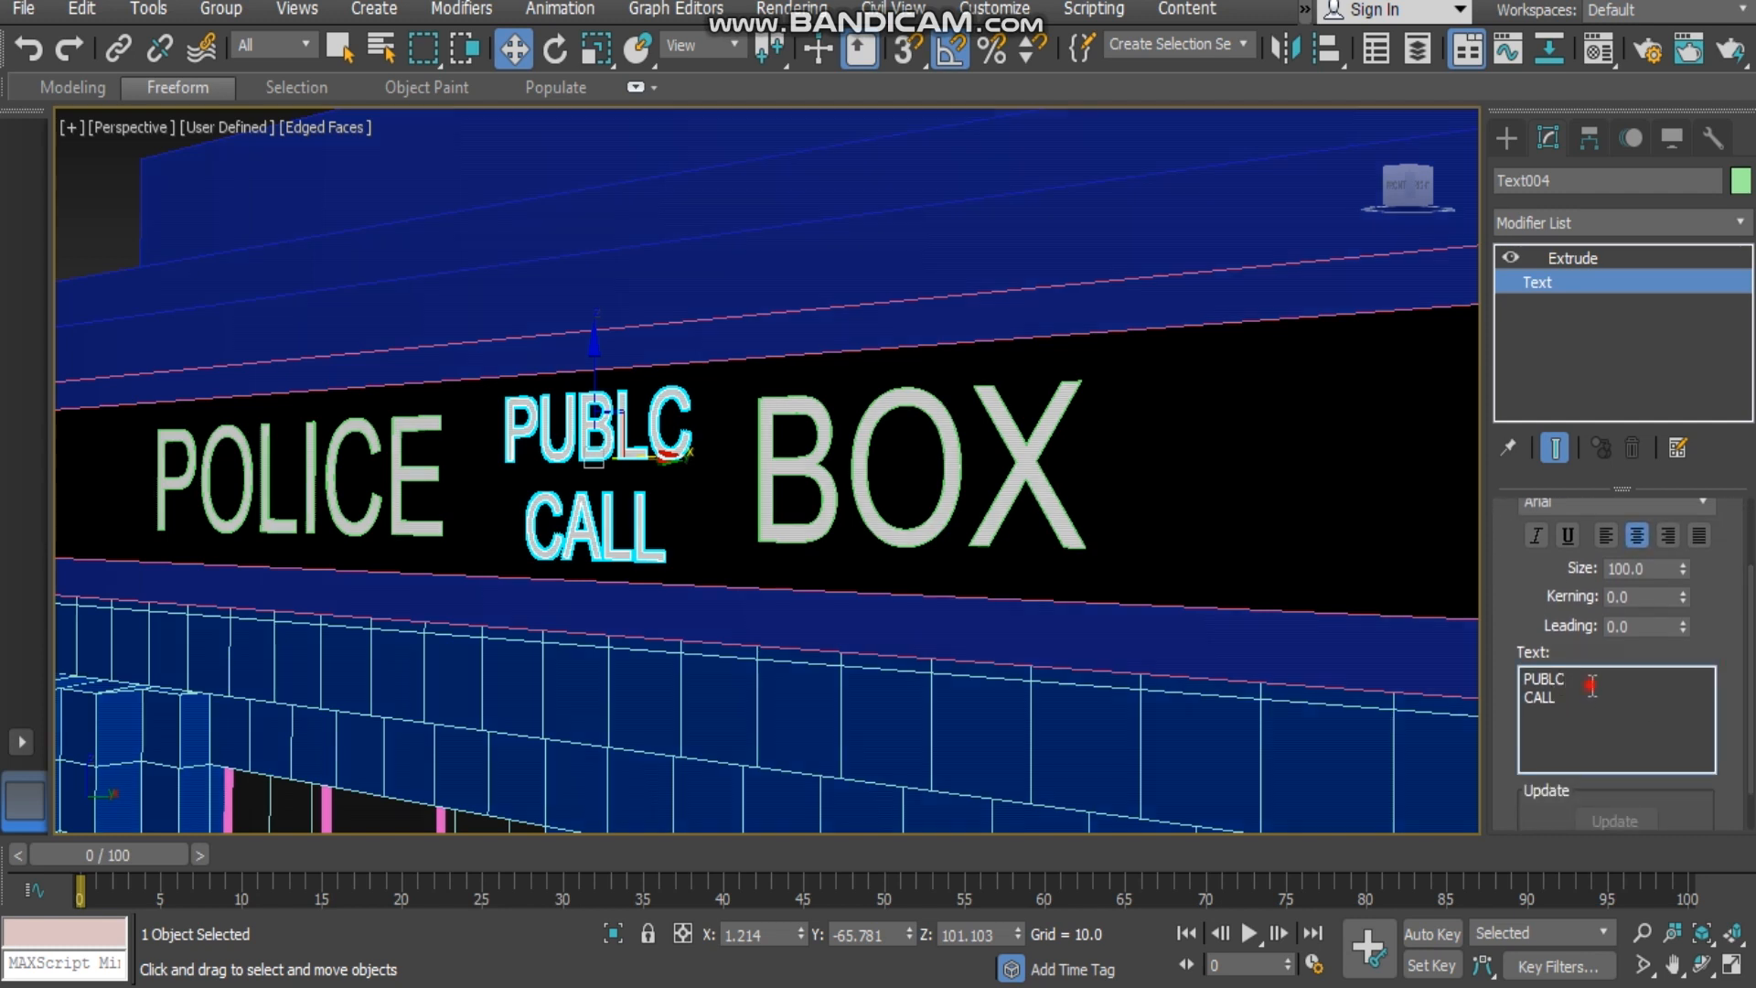
- Try an extra line break between PUBLC and CALL in the sign text and remove it again
{"action": "left_click", "coordinate": [1590, 682]}
{"action": "key", "text": "Return"}
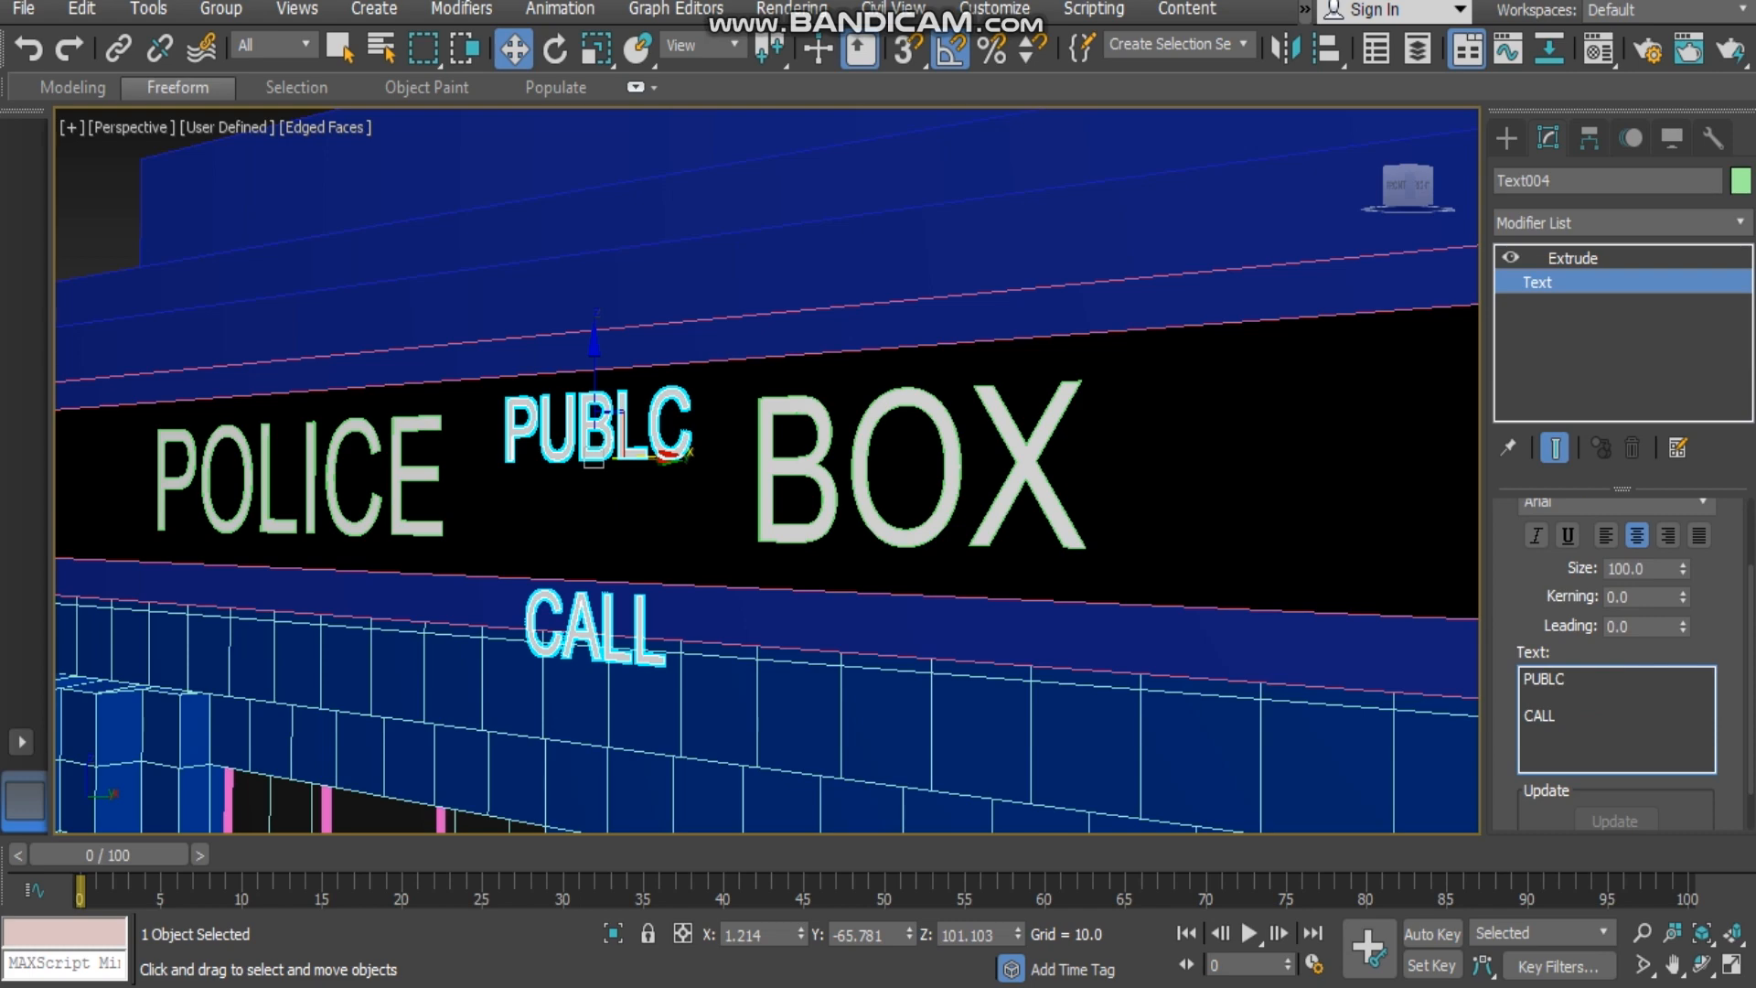
{"action": "key", "text": "BackSpace"}
- Turn off edged faces in the perspective view to show the police box with default shading only
{"action": "scroll", "coordinate": [823, 603], "scroll_direction": "down", "scroll_amount": 6}
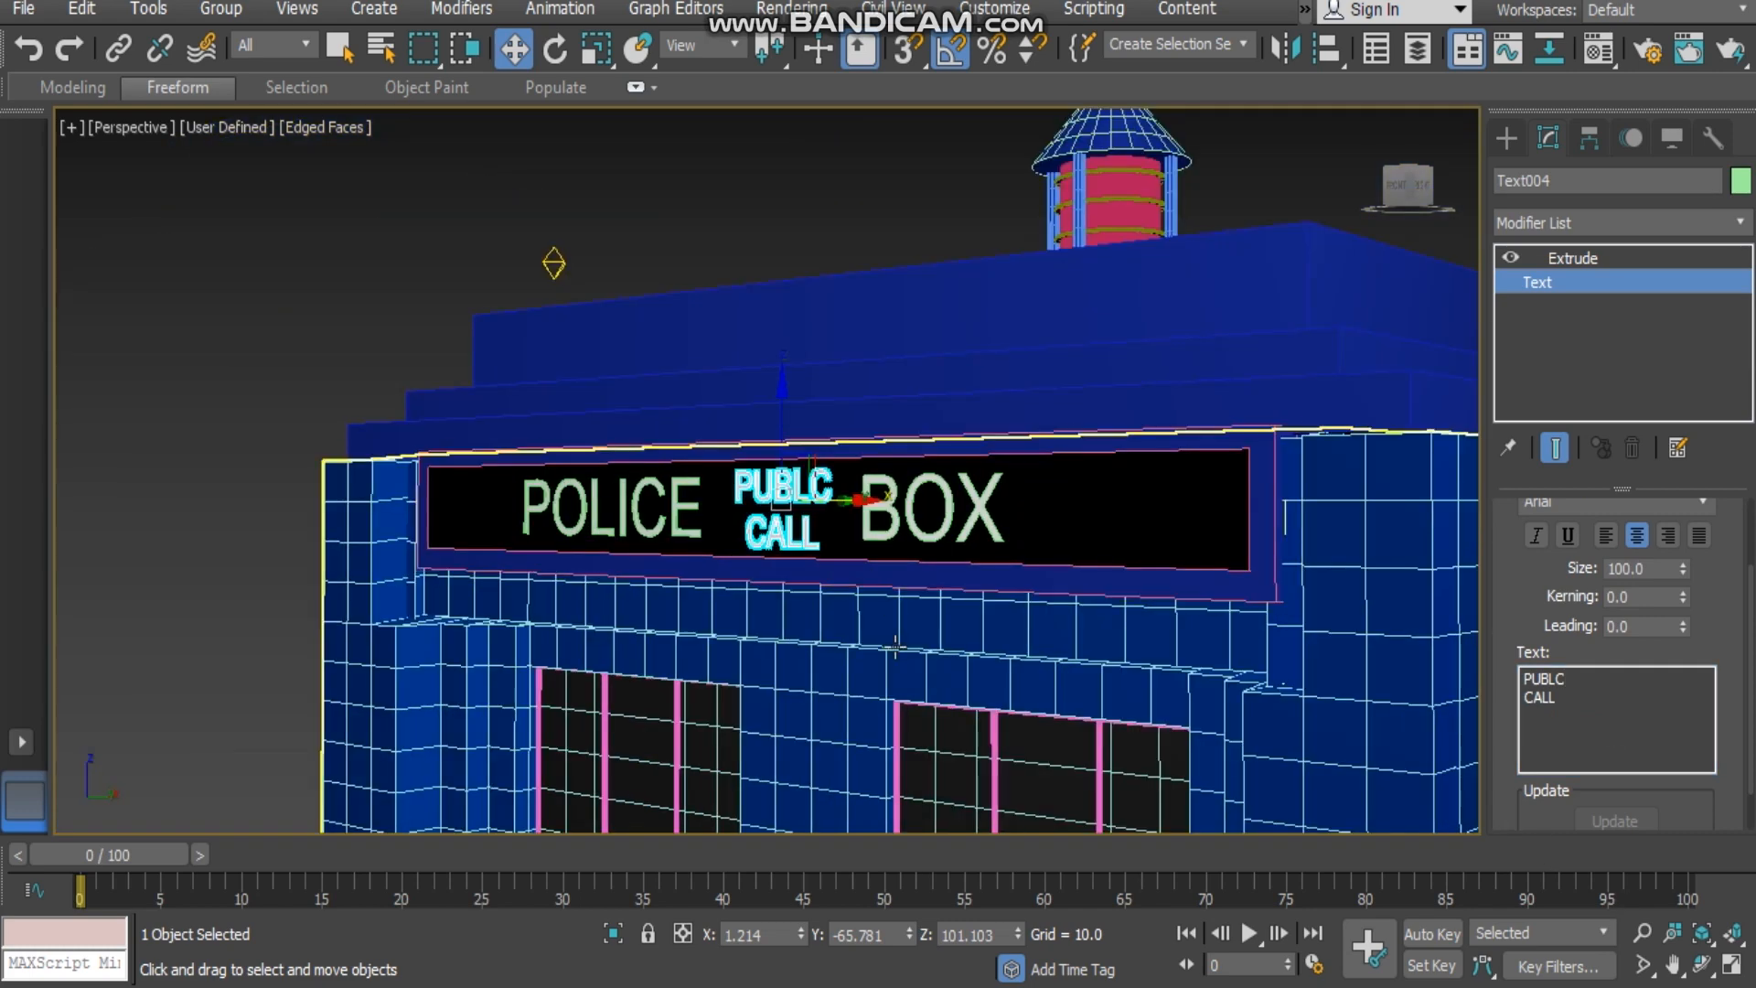
{"action": "middle_click_drag", "start_coordinate": [870, 579], "coordinate": [873, 302]}
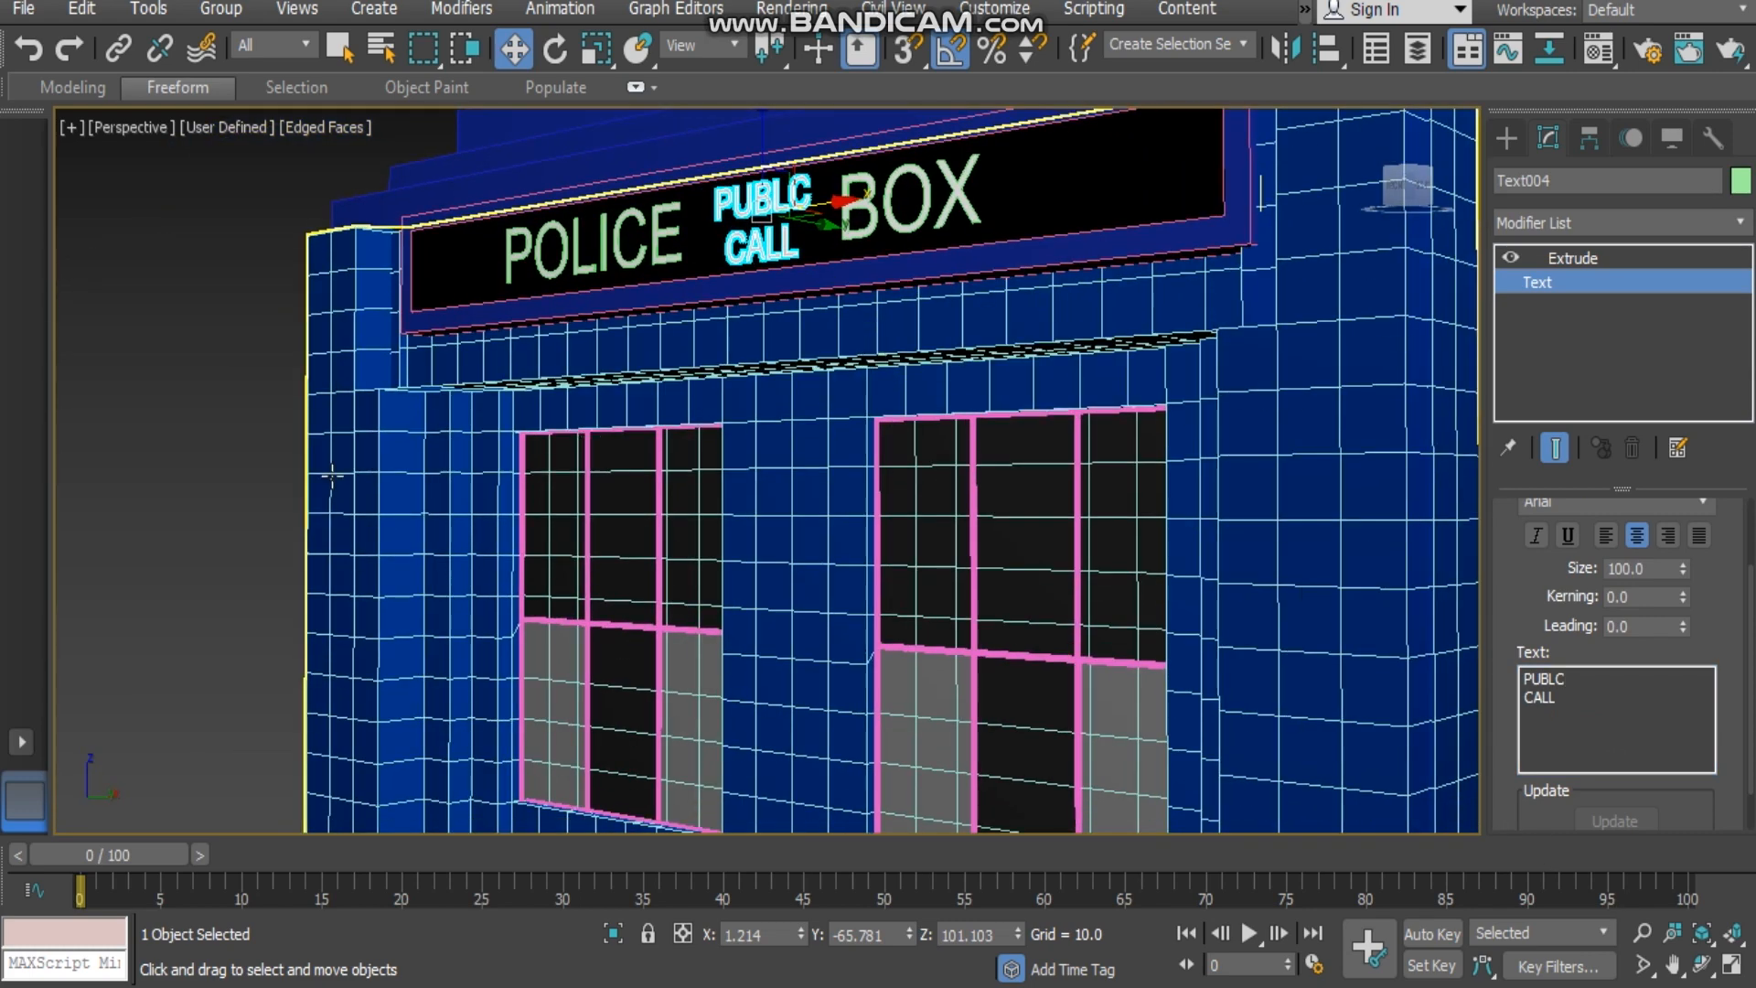
{"action": "key", "text": "F3"}
{"action": "key", "text": "F3"}
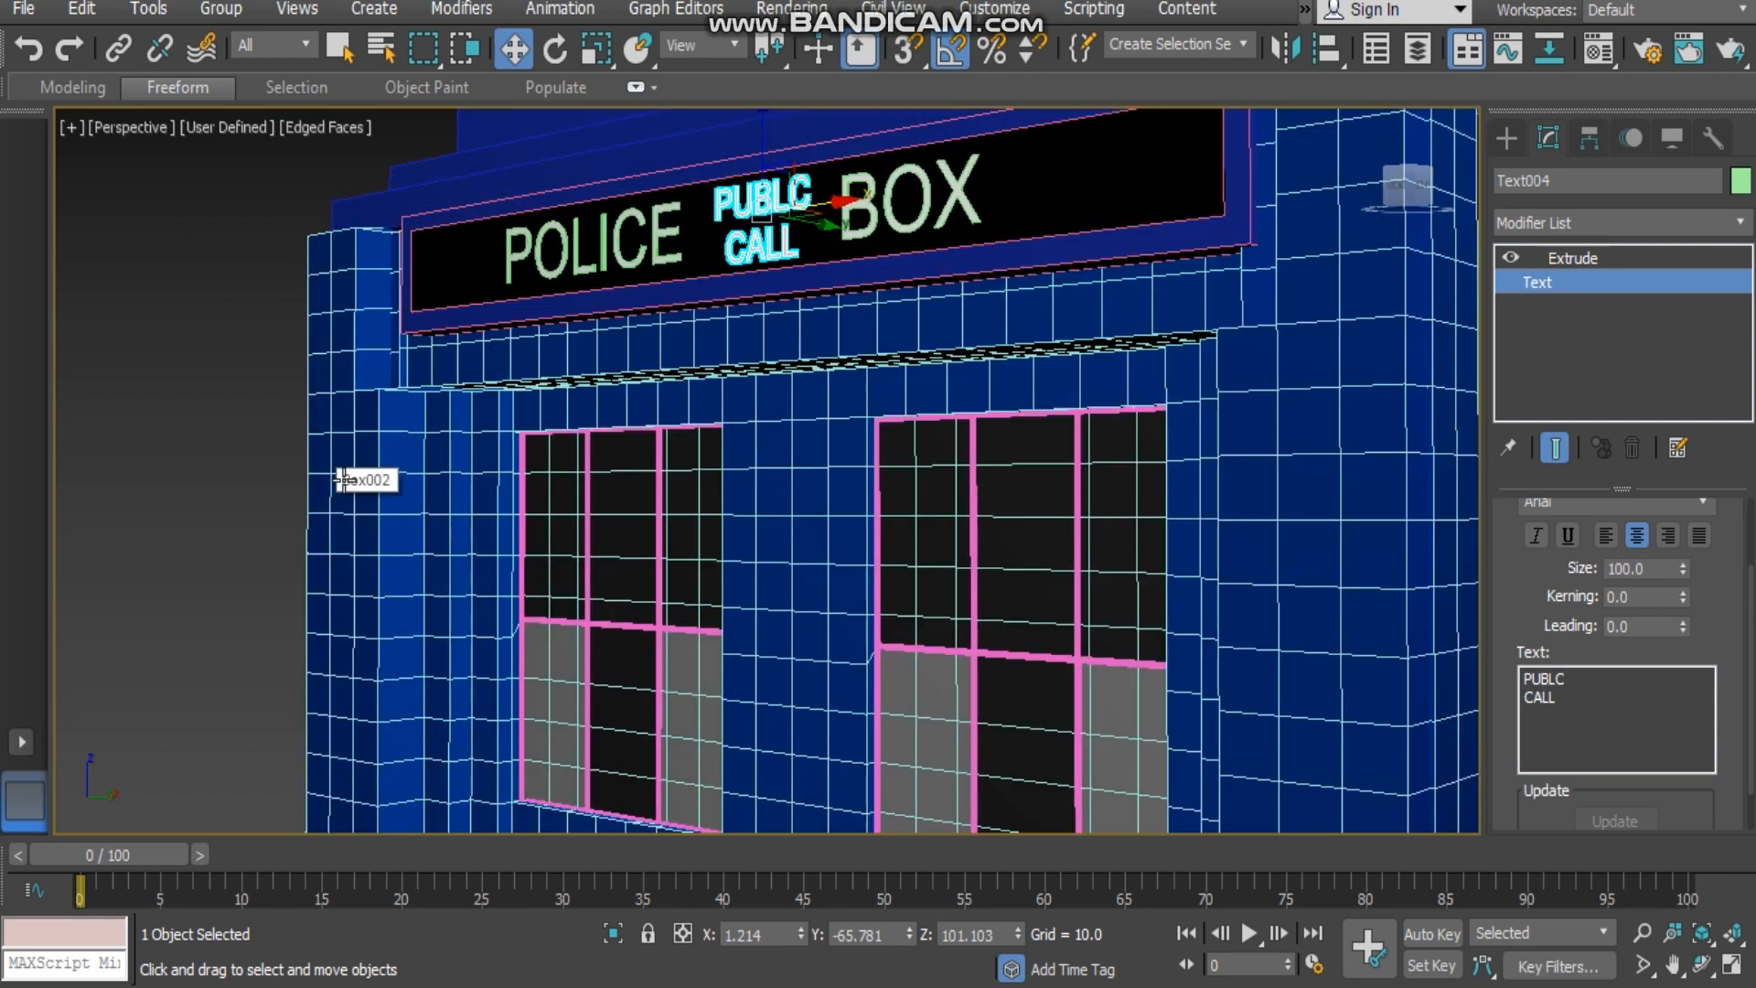
{"action": "key", "text": "F4"}
{"action": "middle_click_drag", "start_coordinate": [568, 608], "coordinate": [663, 474]}
{"action": "scroll", "coordinate": [663, 474], "scroll_direction": "down", "scroll_amount": 3}
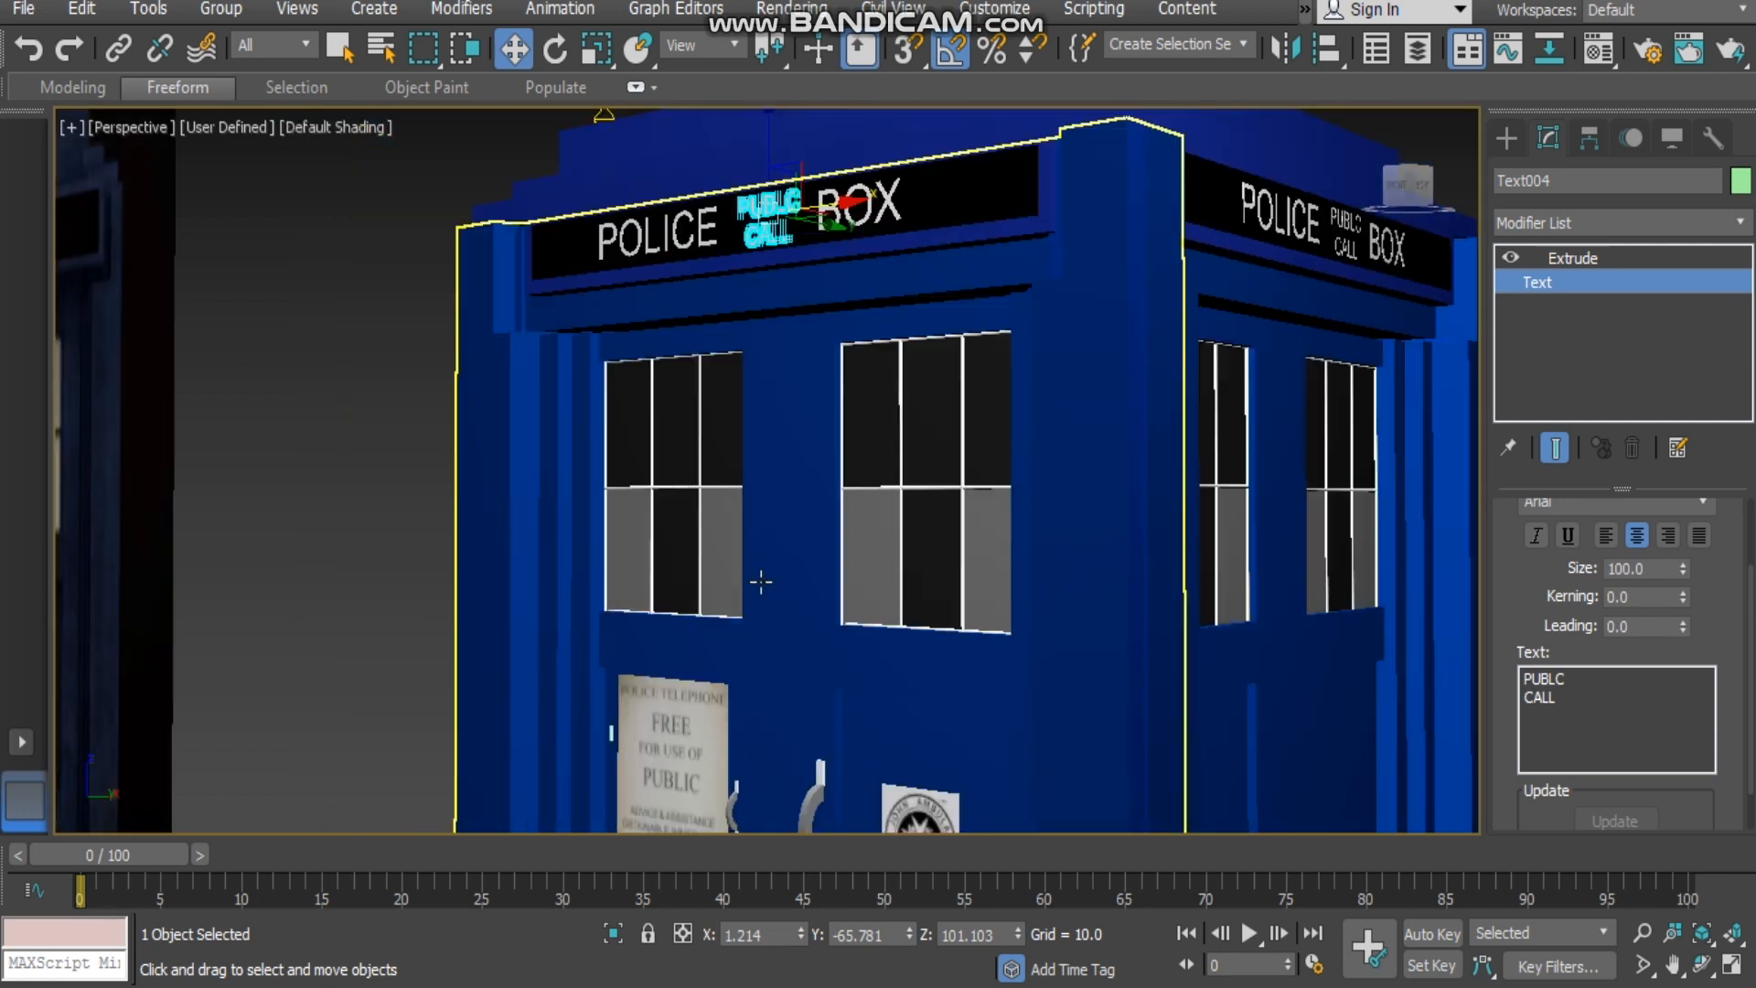
- Examine the window panes and their dividing bars in the reference image
{"action": "middle_click_drag", "start_coordinate": [764, 583], "coordinate": [498, 553], "text": "alt"}
{"action": "scroll", "coordinate": [498, 554], "scroll_direction": "up", "scroll_amount": 3}
{"action": "scroll", "coordinate": [689, 239], "scroll_direction": "up", "scroll_amount": 3}
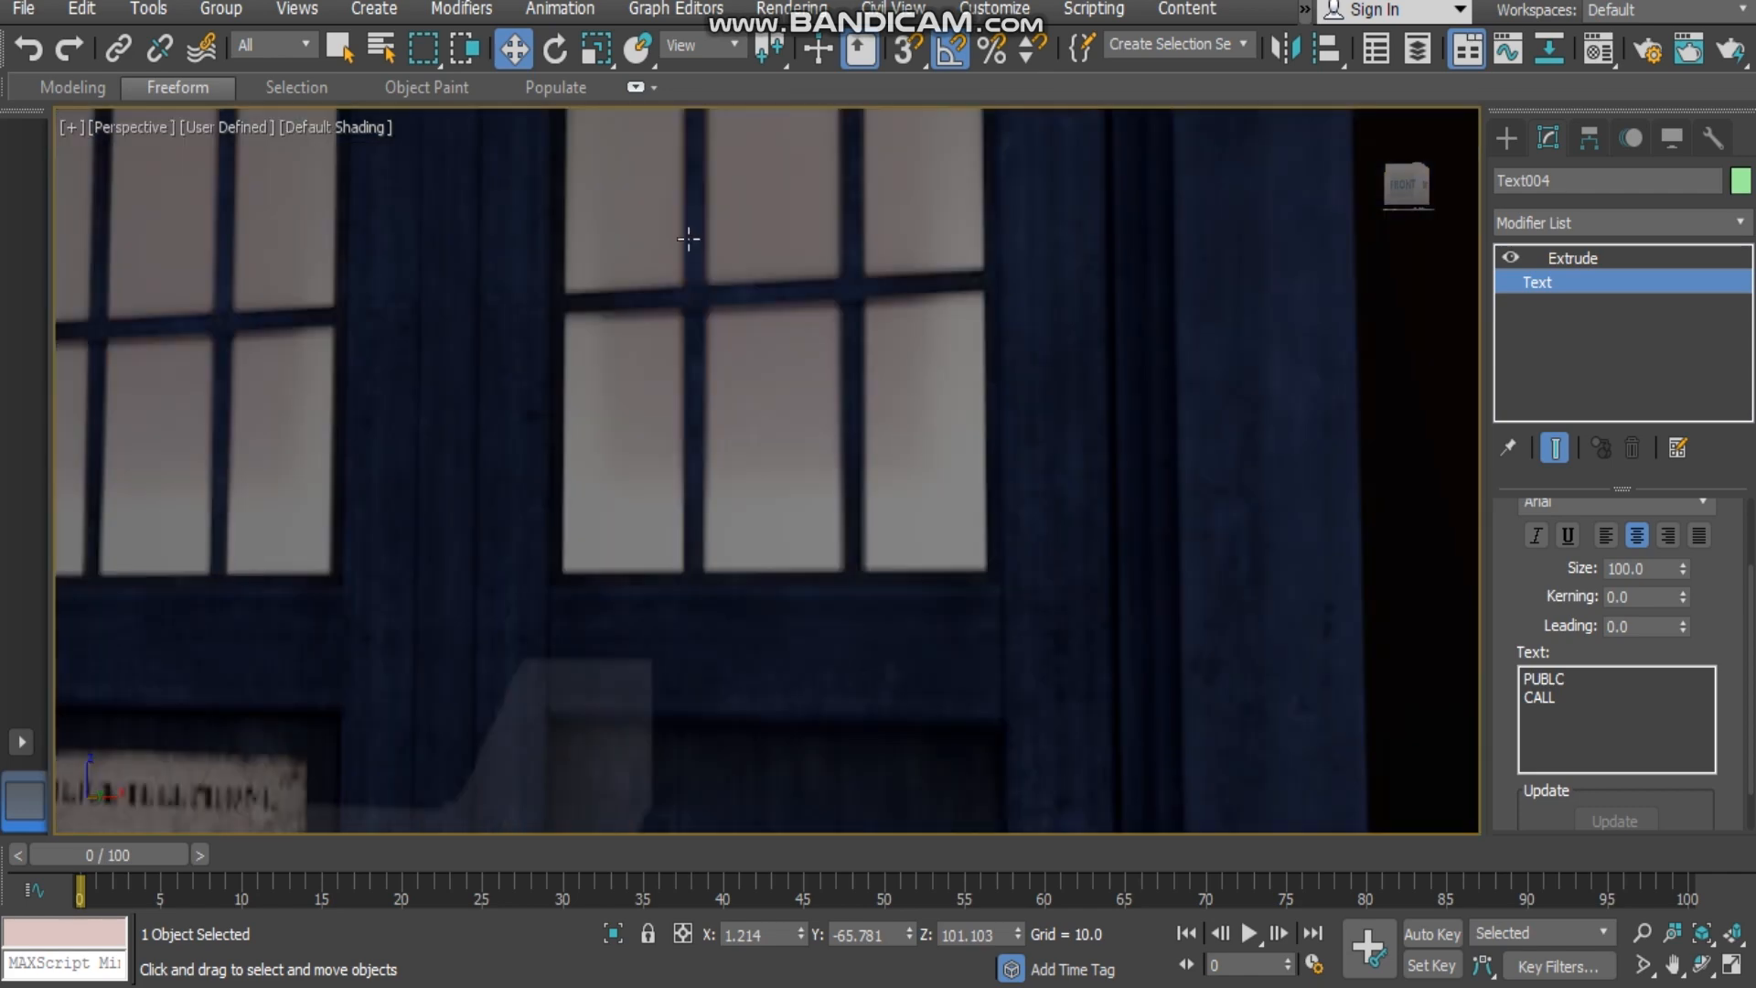
{"action": "middle_click_drag", "start_coordinate": [969, 275], "coordinate": [464, 416]}
- Select the cylinder along the bottom edge of the left window and examine the bars dividing both windows
{"action": "left_click", "coordinate": [613, 774]}
{"action": "left_click_drag", "start_coordinate": [1203, 792], "coordinate": [1193, 792]}
{"action": "middle_click_drag", "start_coordinate": [984, 552], "coordinate": [513, 590]}
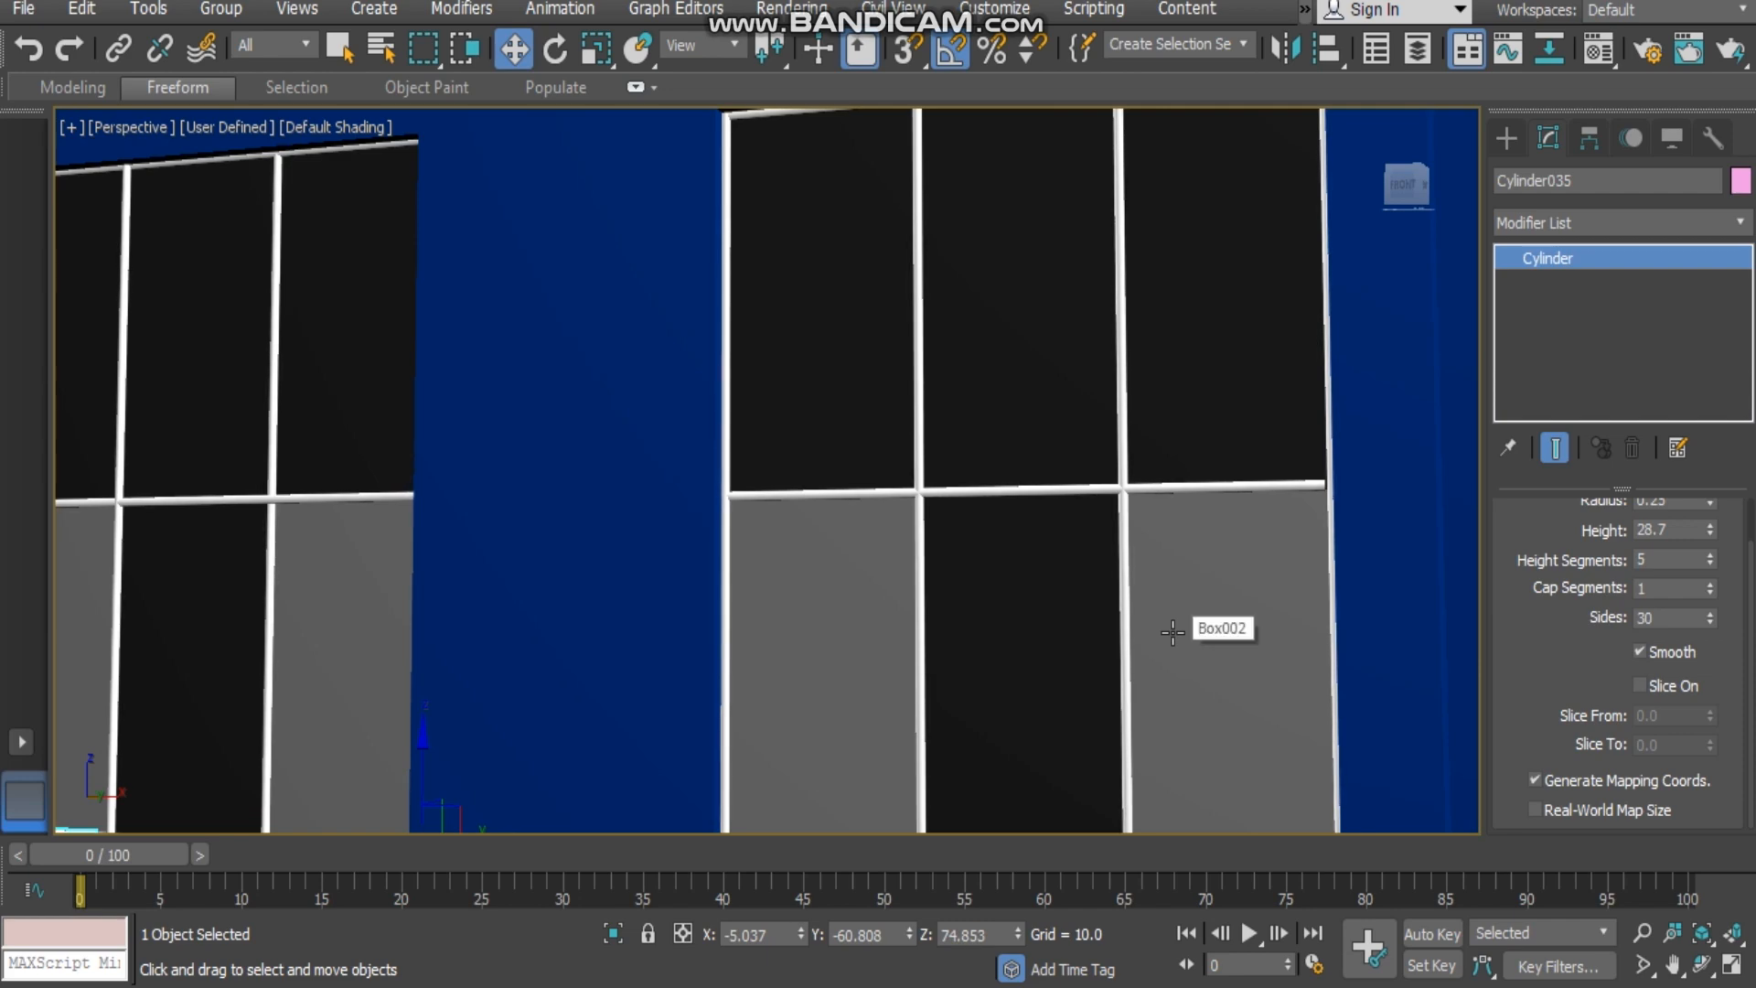
{"action": "middle_click_drag", "start_coordinate": [947, 545], "coordinate": [1092, 486]}
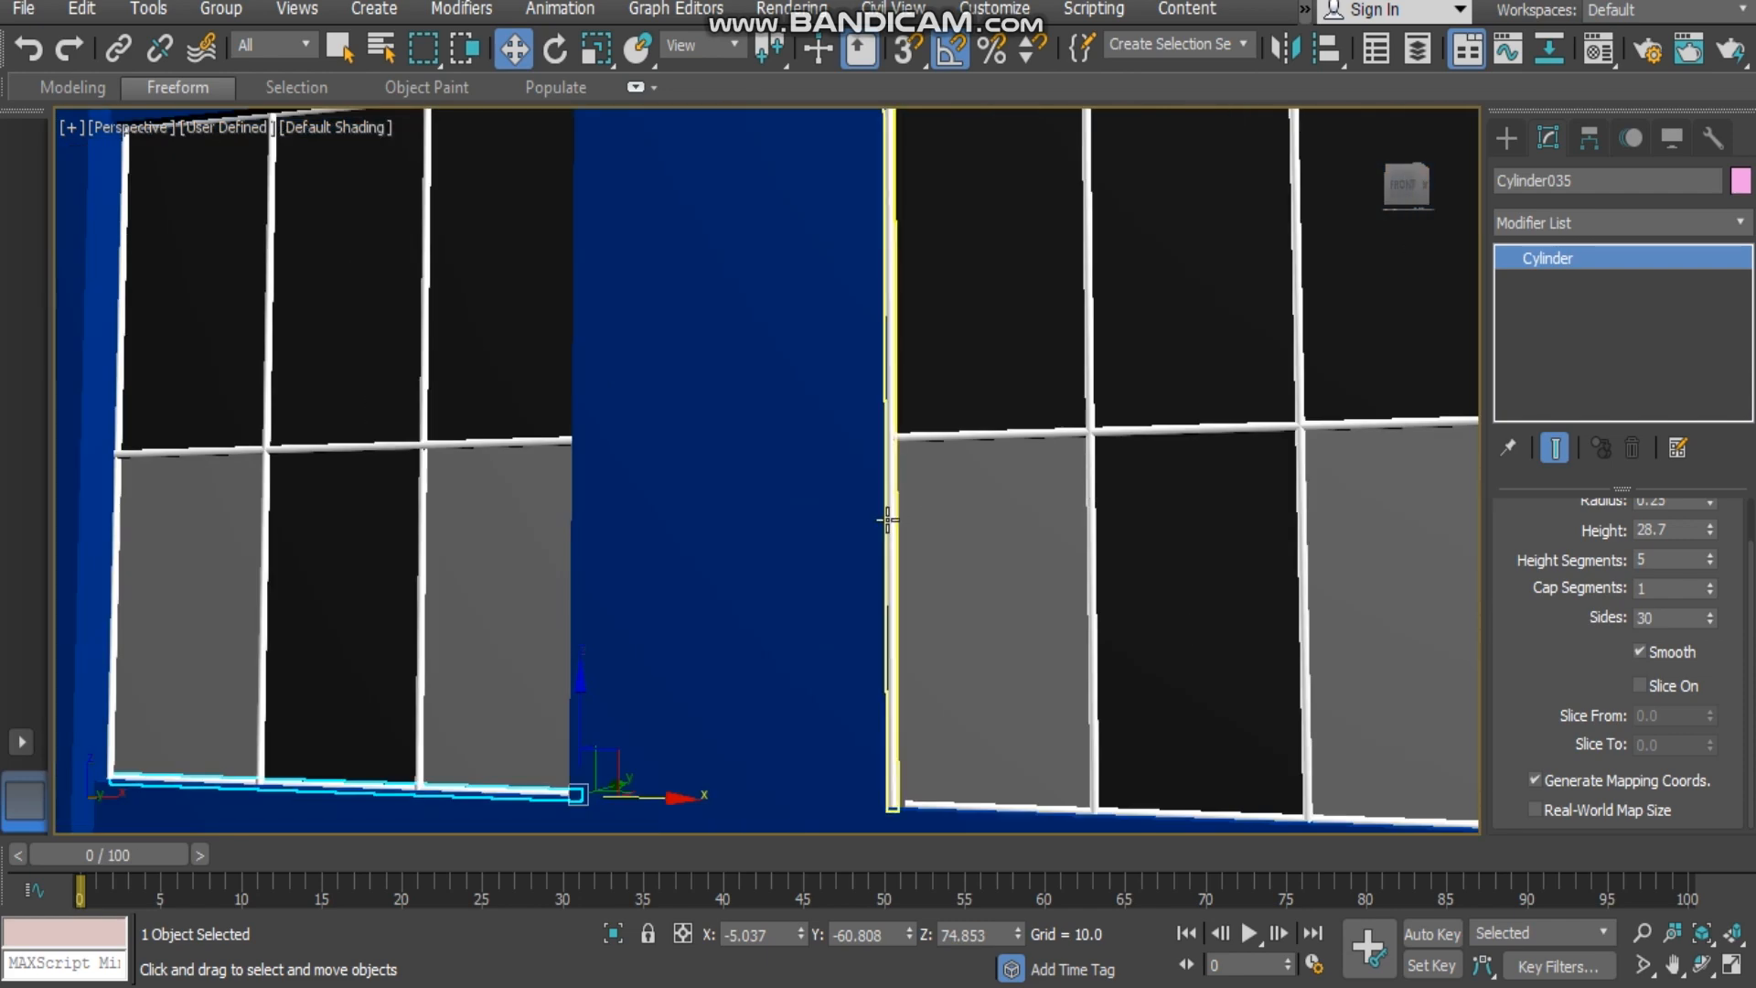
{"action": "middle_click_drag", "start_coordinate": [772, 490], "coordinate": [941, 518], "text": "alt"}
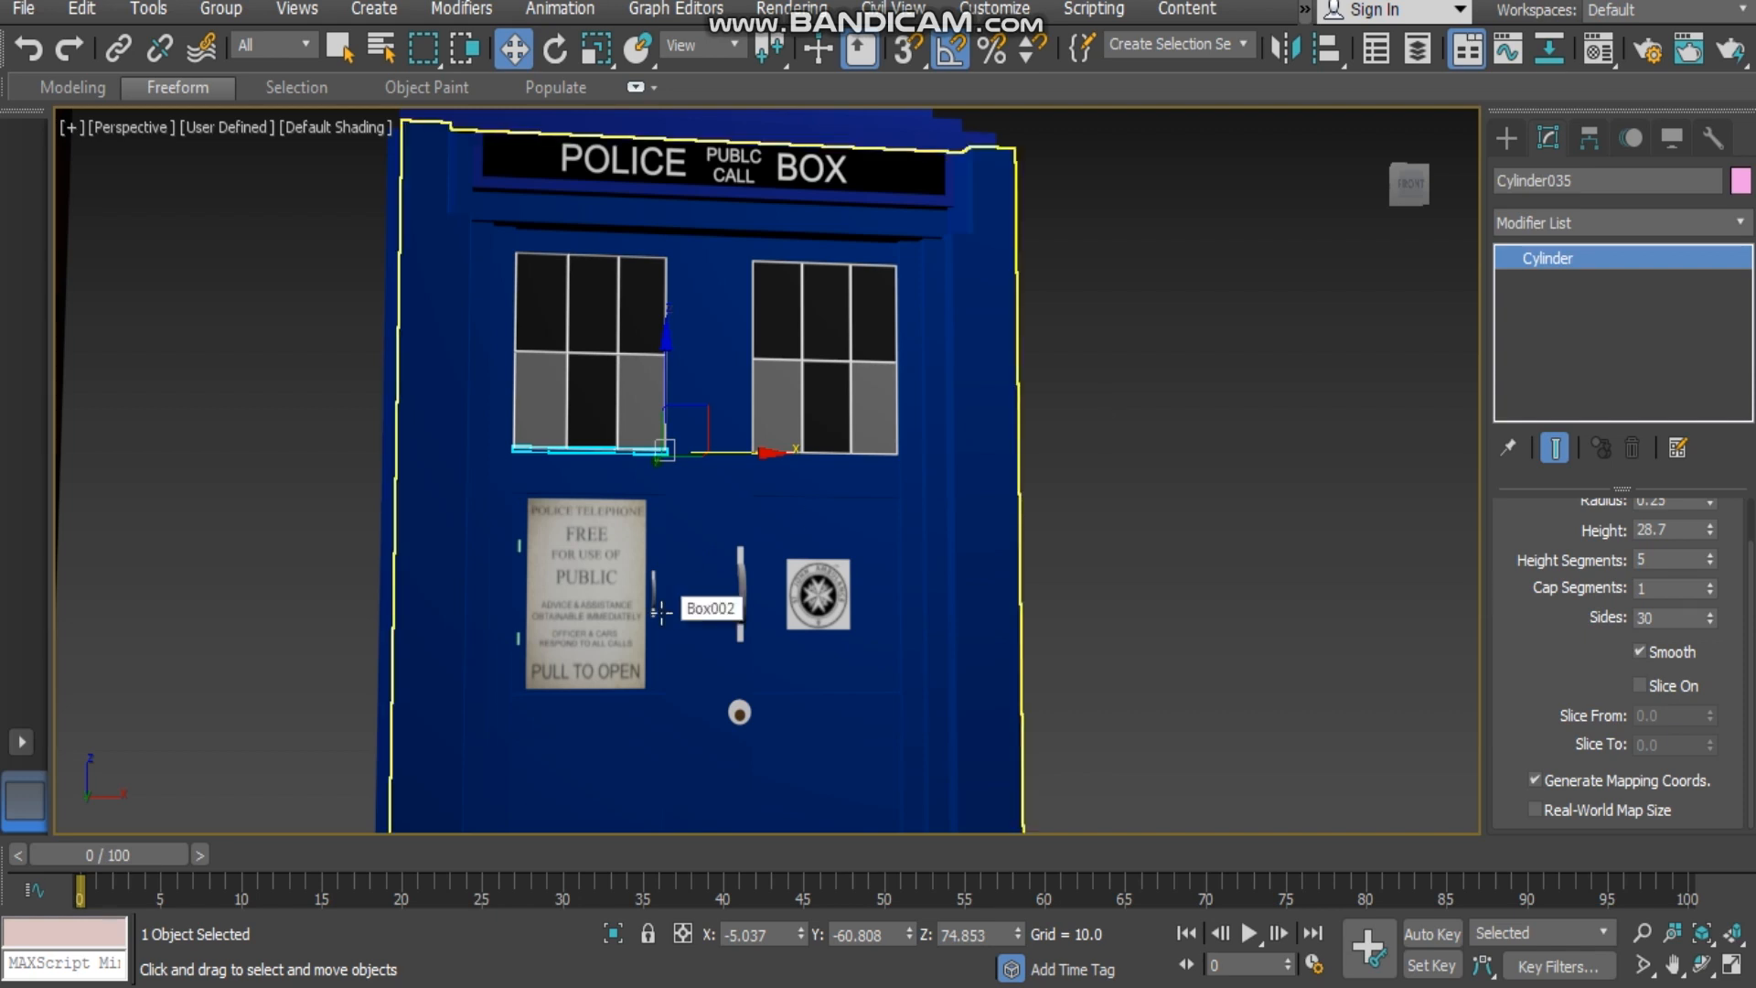
- Open the Material Editor beside the model and select the front wall
{"action": "key", "text": "m"}
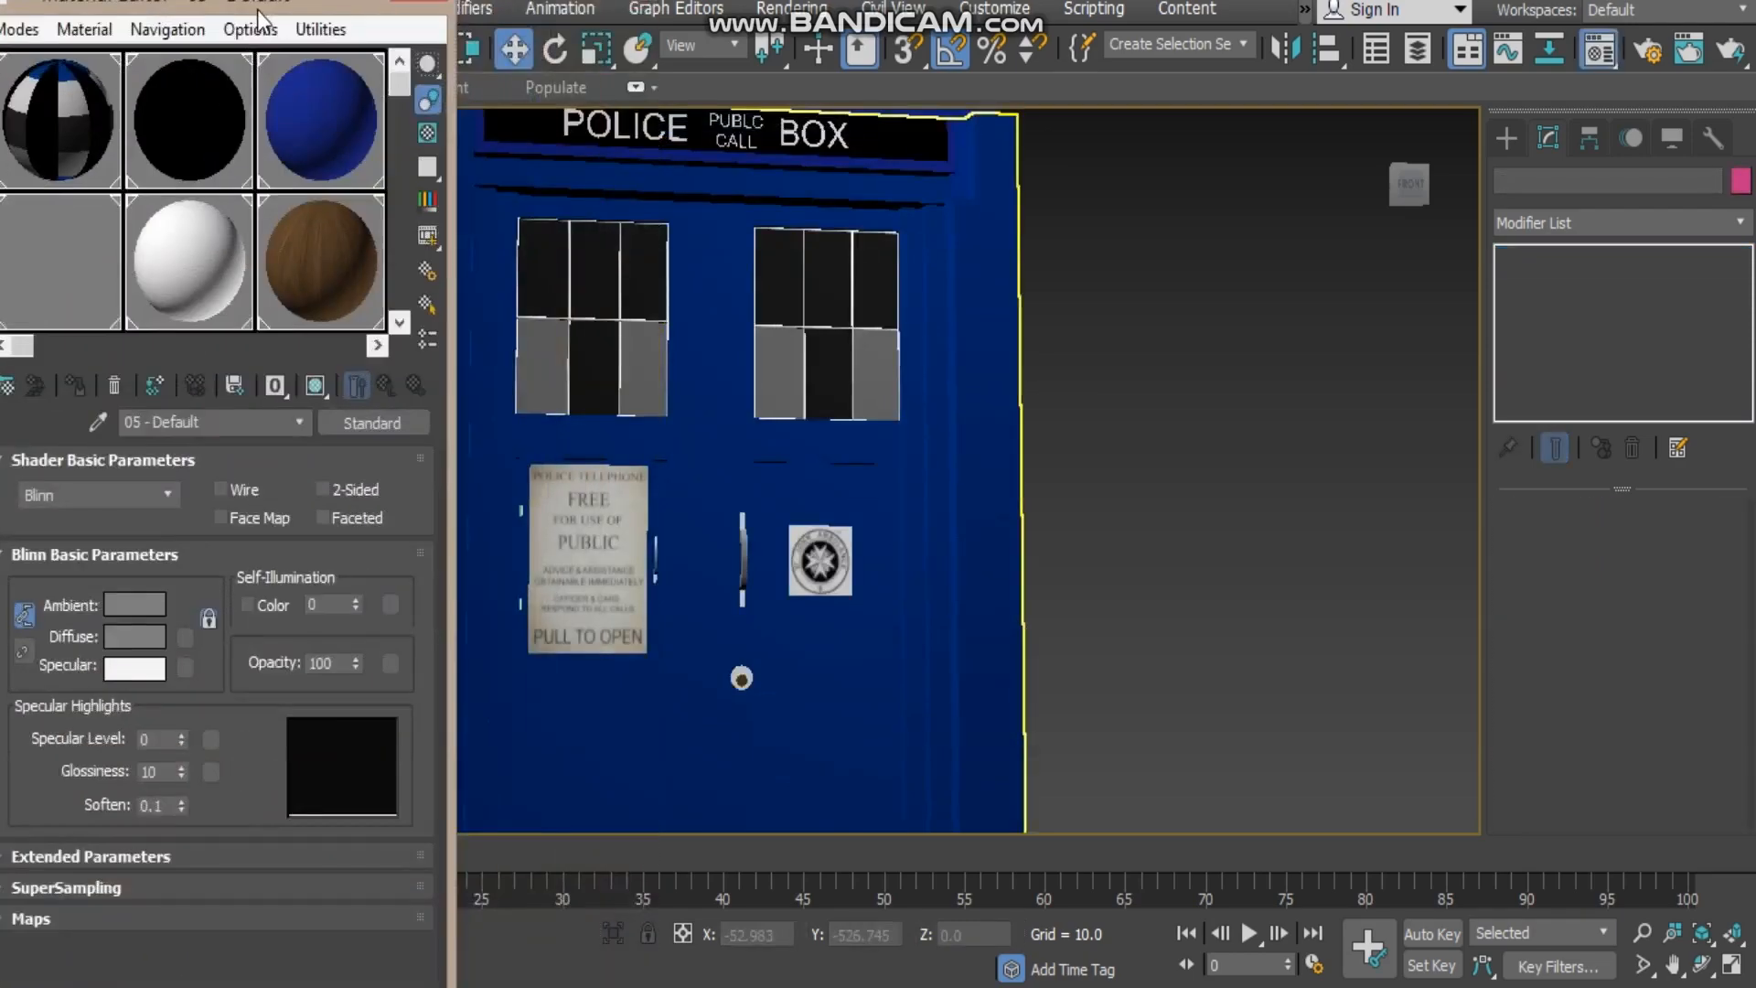
{"action": "left_click_drag", "start_coordinate": [309, 2], "coordinate": [300, 0]}
{"action": "left_click", "coordinate": [1180, 364]}
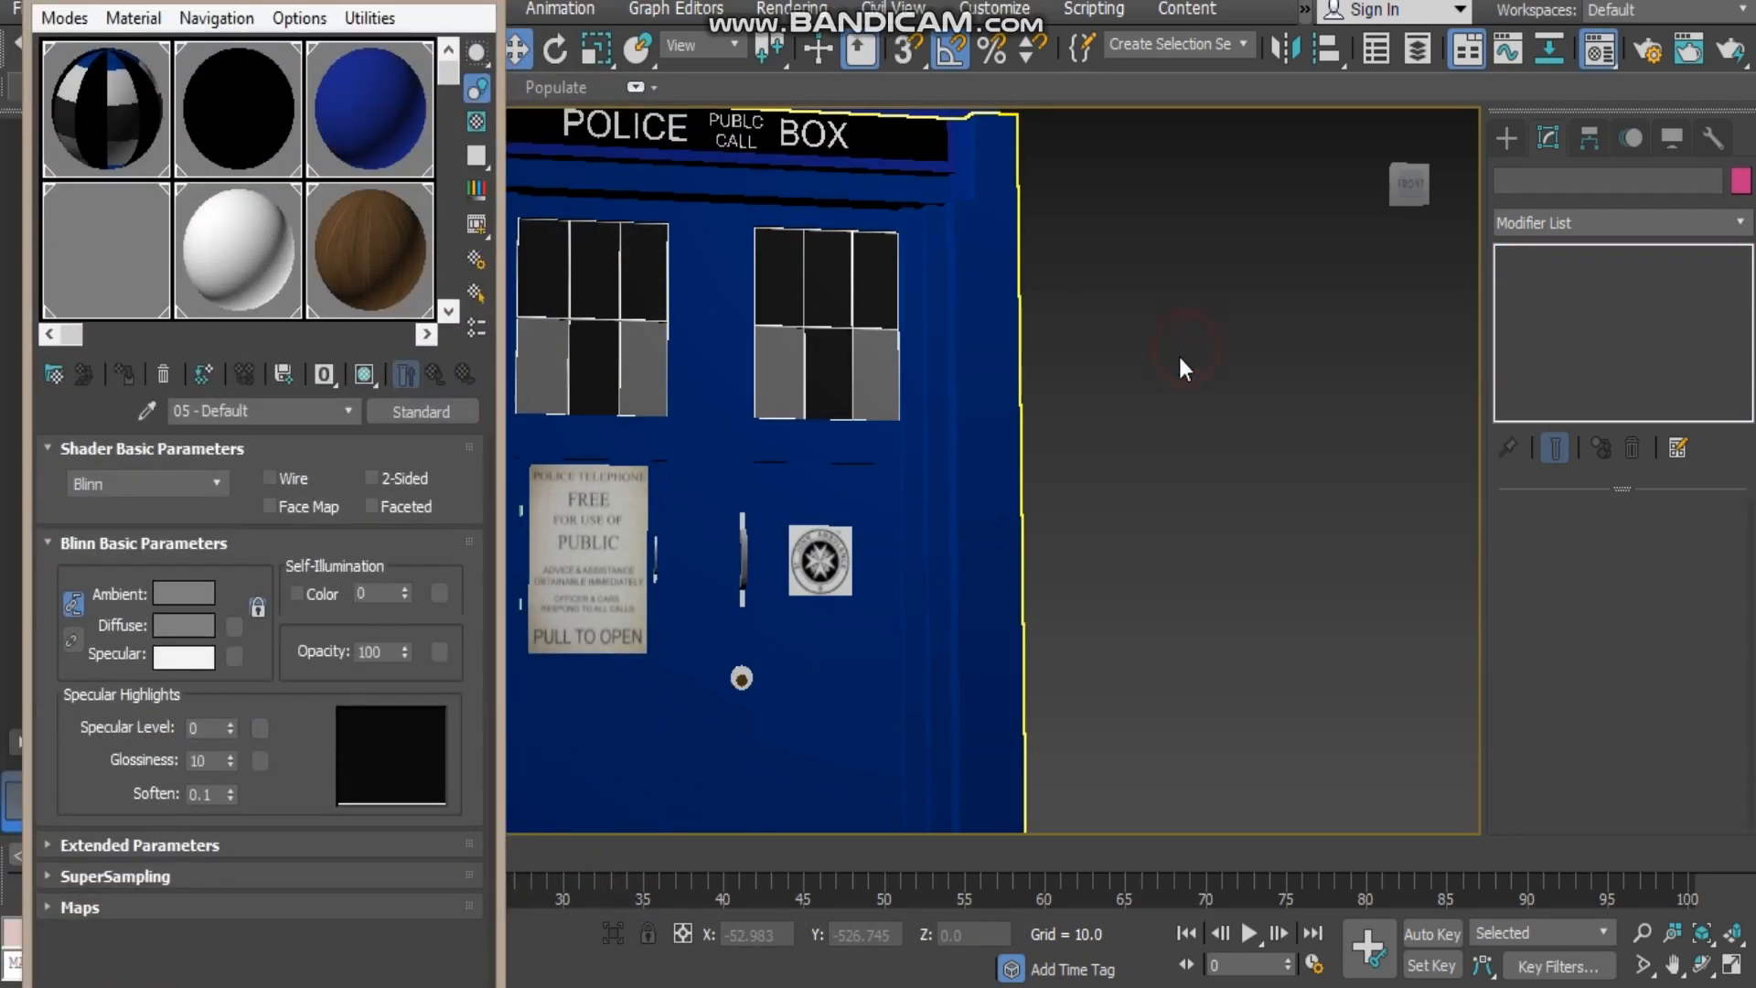
{"action": "left_click", "coordinate": [995, 405]}
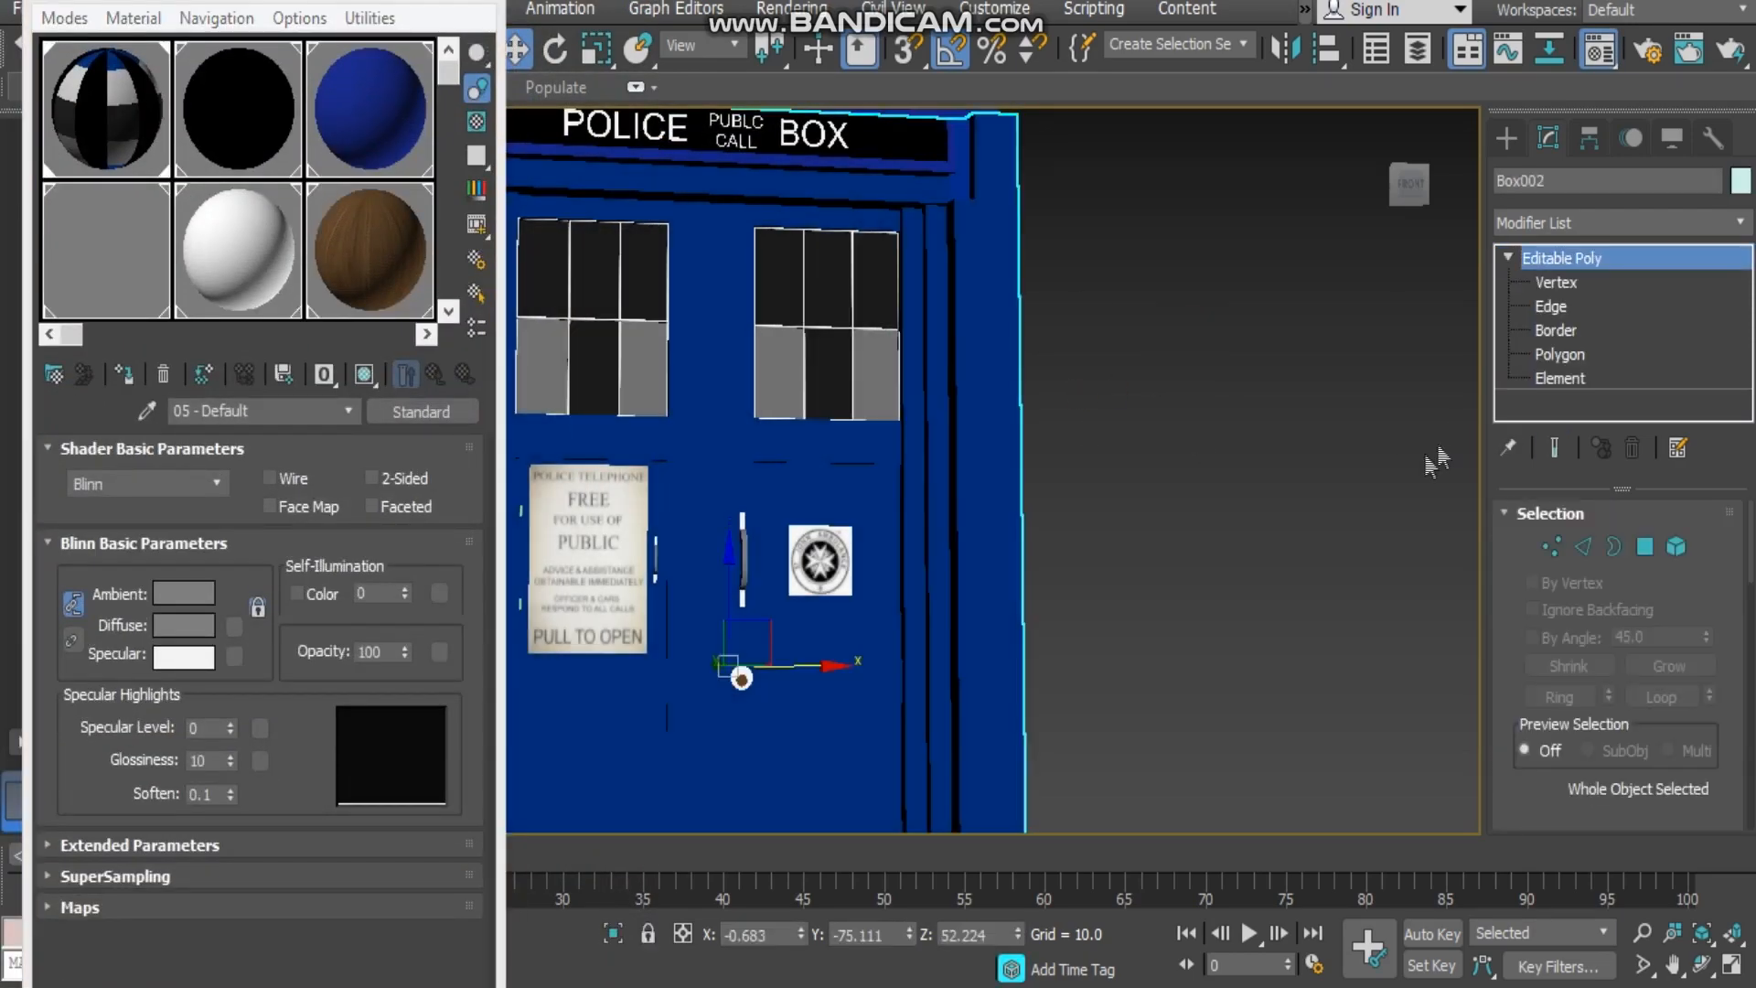
- Switch the front wall's editable poly to Polygon level and show its material ID settings
{"action": "middle_click_drag", "start_coordinate": [968, 545], "coordinate": [1170, 513]}
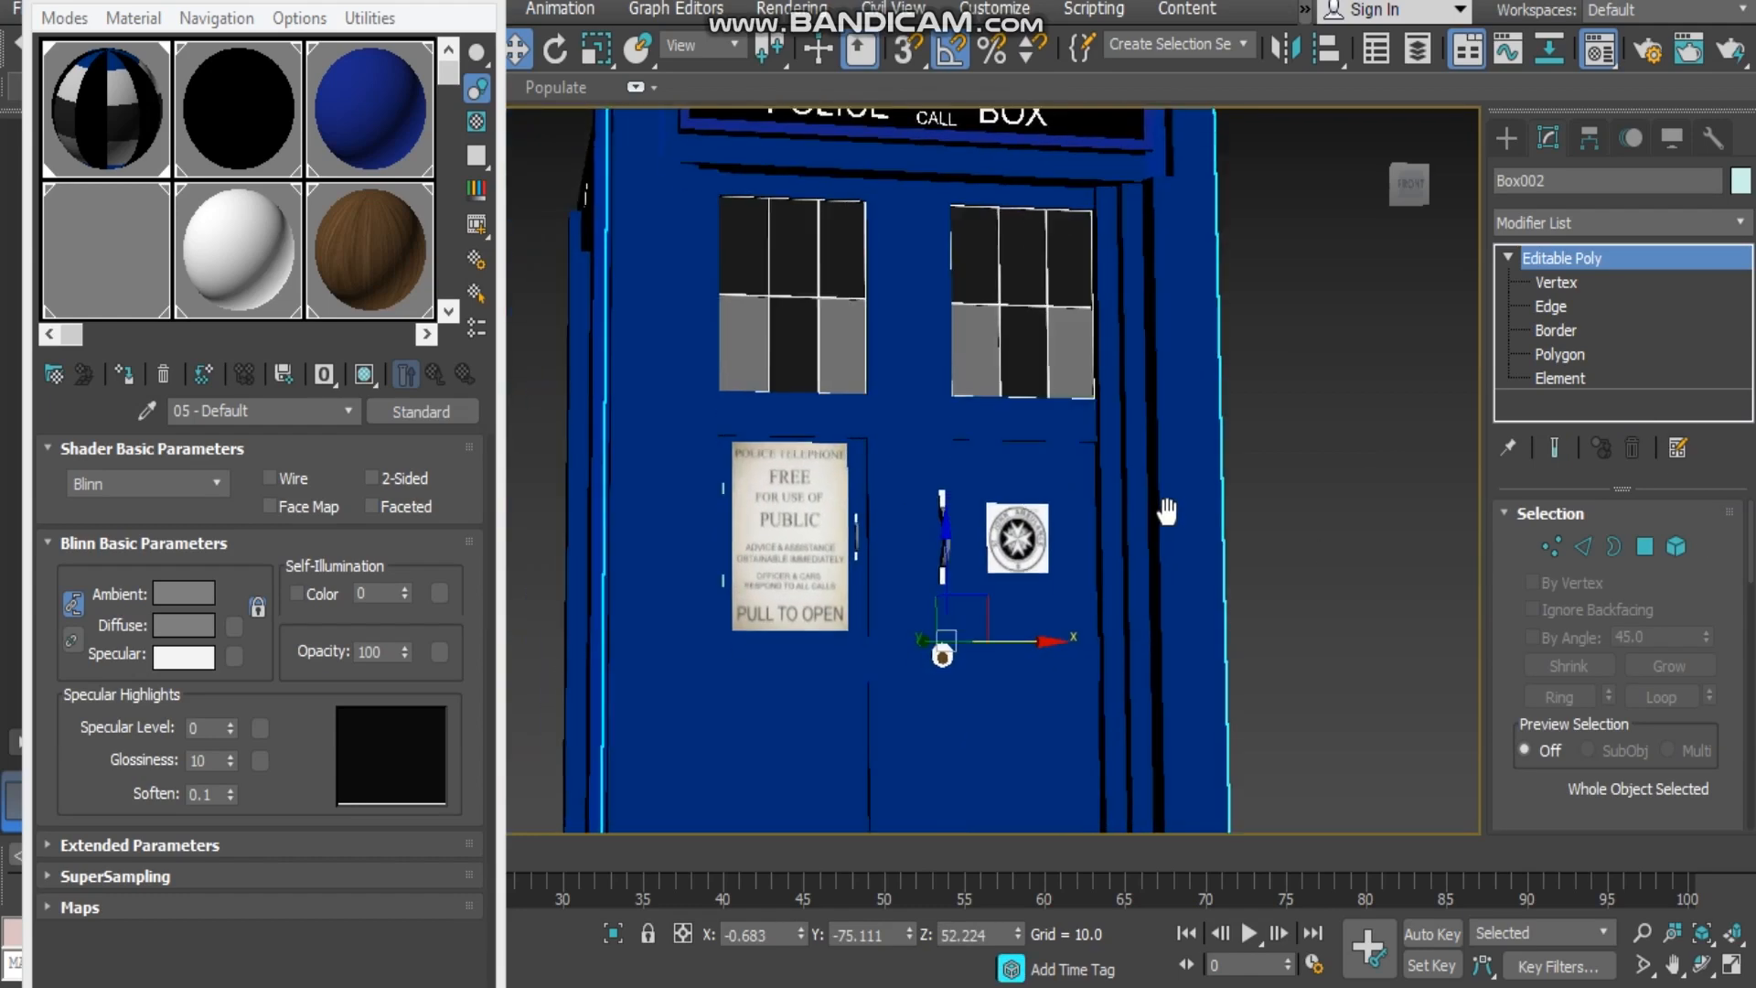
{"action": "left_click", "coordinate": [1595, 355]}
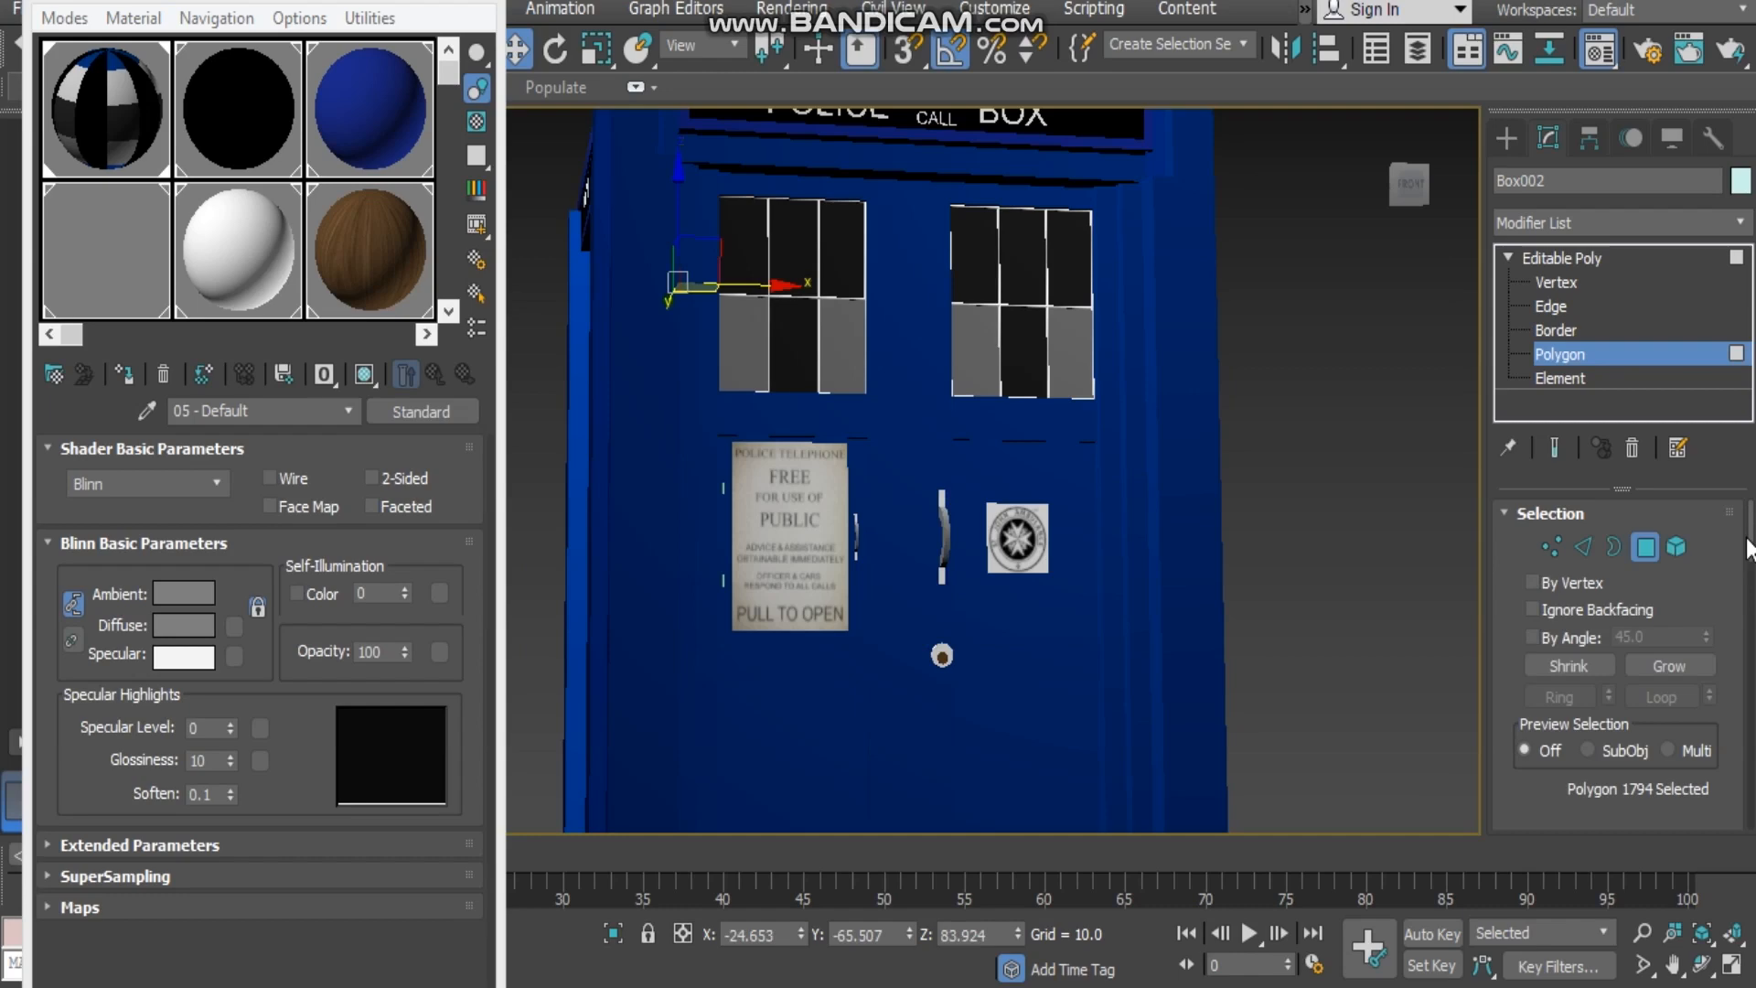
{"action": "scroll", "coordinate": [1751, 556], "scroll_direction": "down", "scroll_amount": 10}
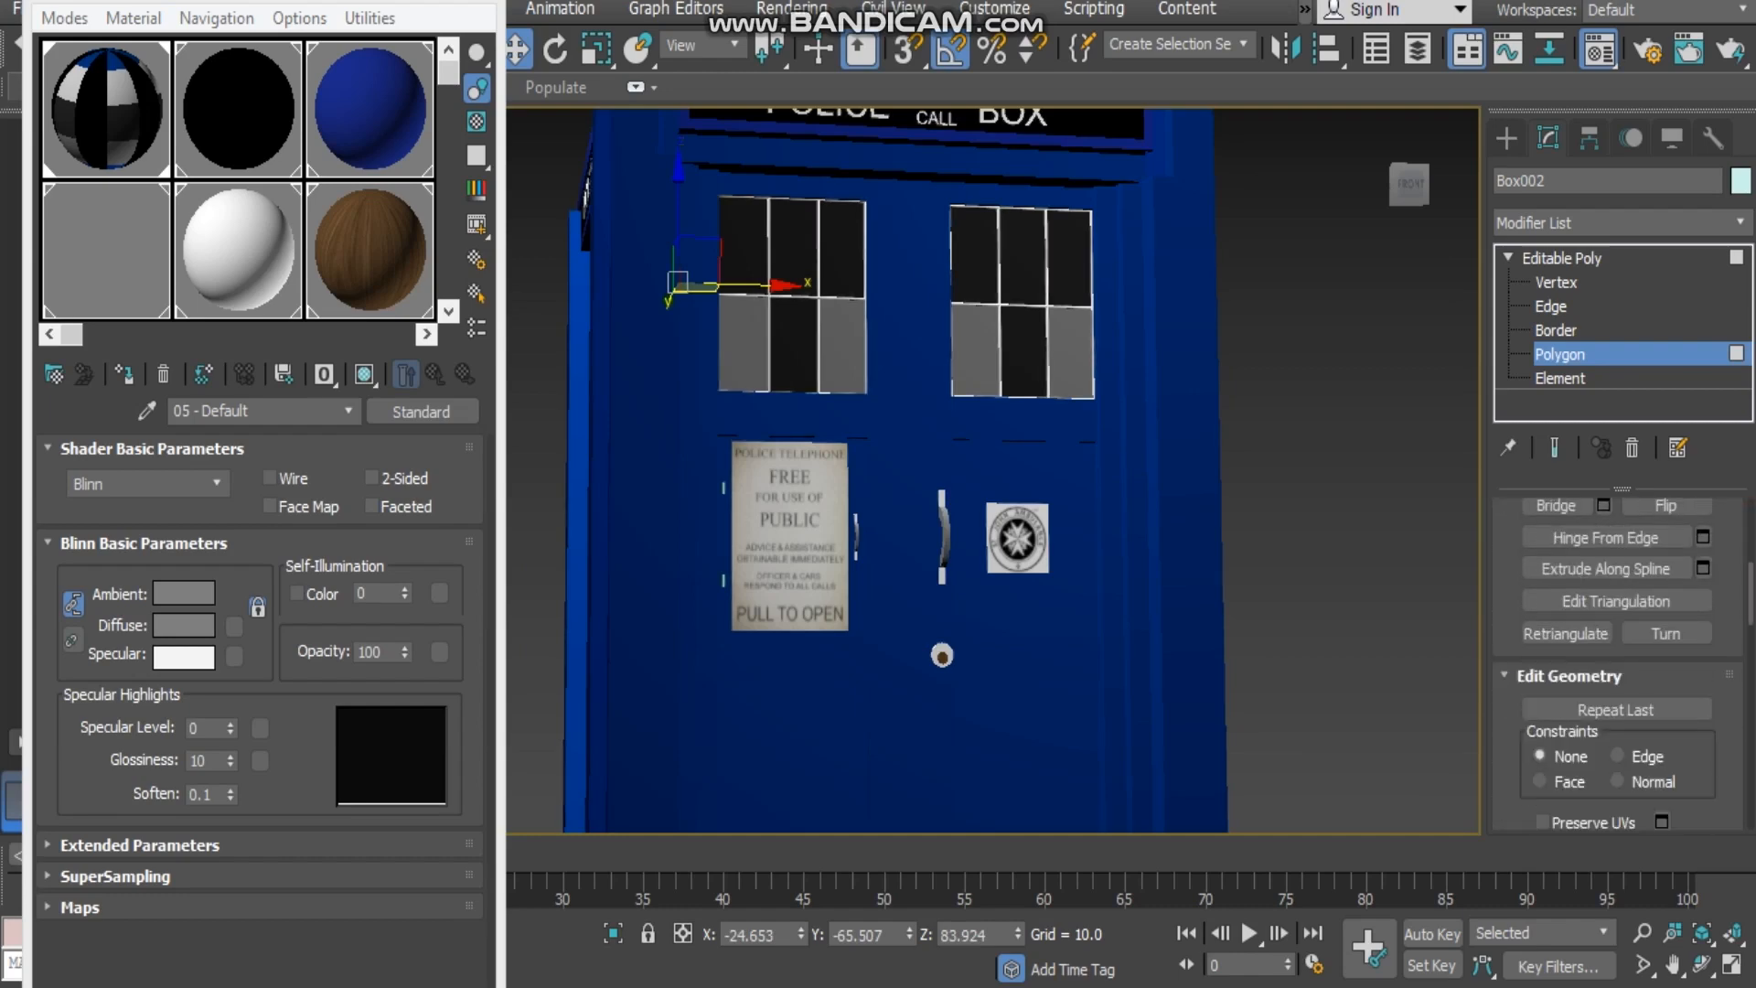
{"action": "scroll", "coordinate": [1751, 640], "scroll_direction": "down", "scroll_amount": 10}
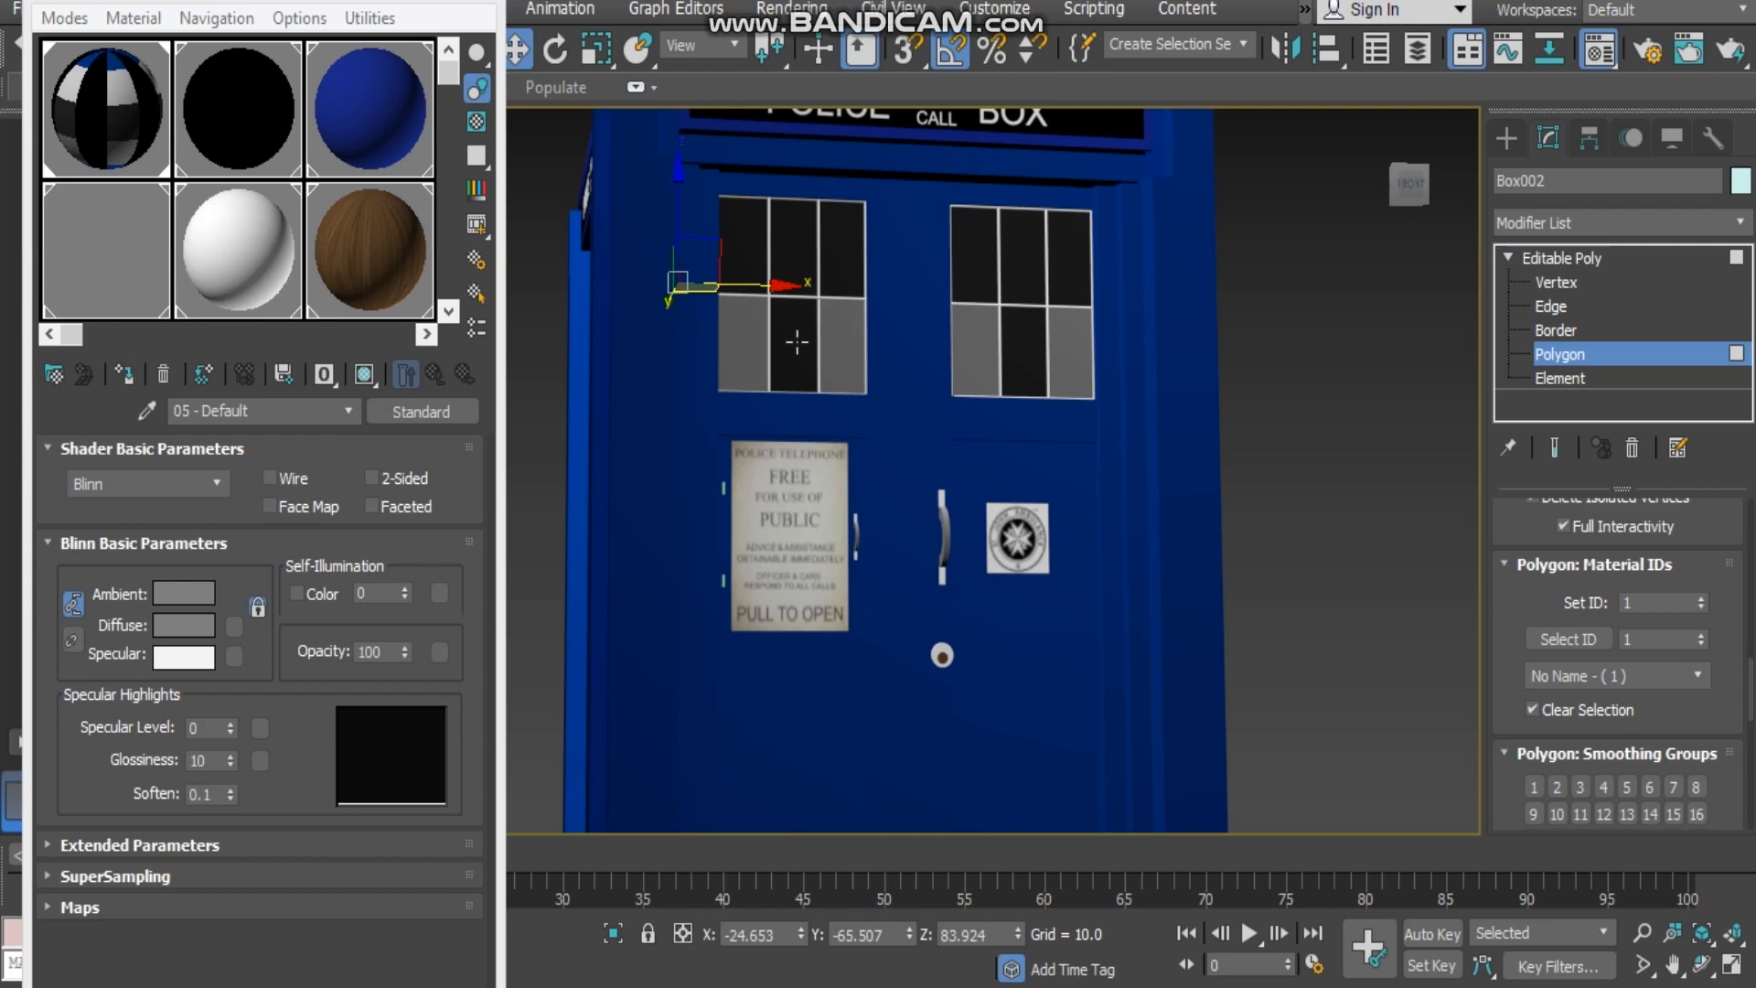
- Pick the unused 11 - Default material, look up the Multi/Sub-Object type in the material list, and cancel the choice
{"action": "left_click", "coordinate": [426, 334]}
{"action": "left_click", "coordinate": [426, 334]}
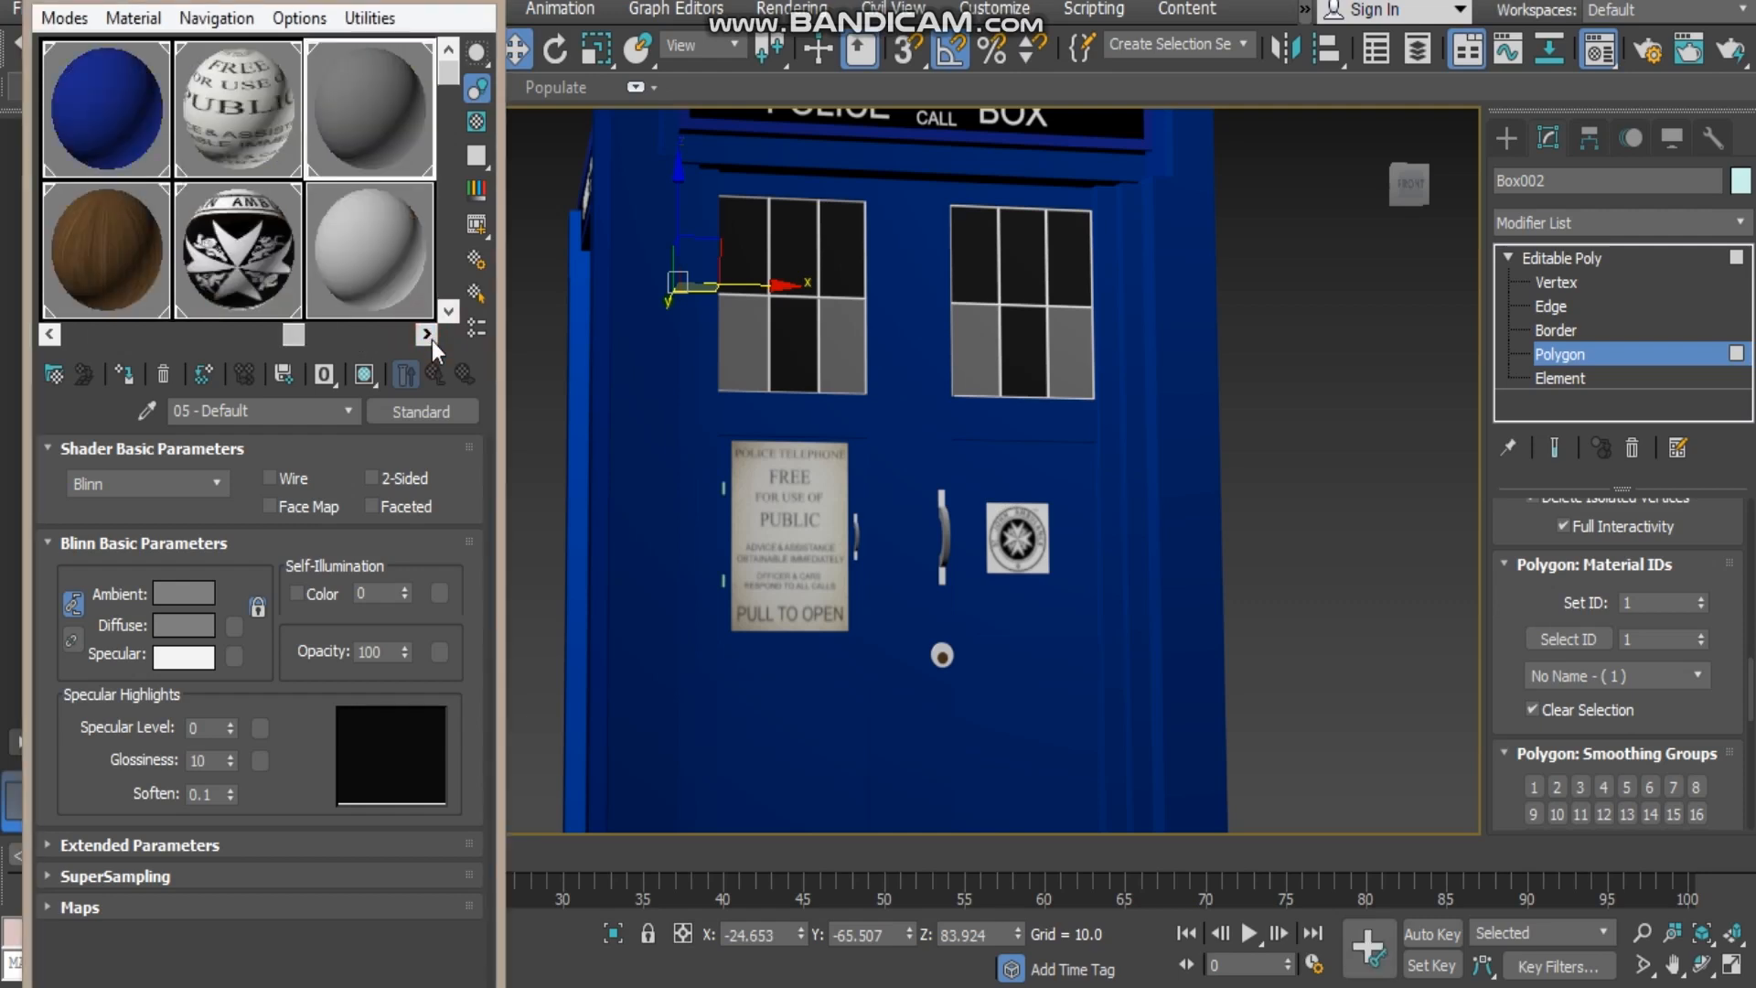
{"action": "left_click", "coordinate": [426, 333]}
{"action": "left_click", "coordinate": [207, 255]}
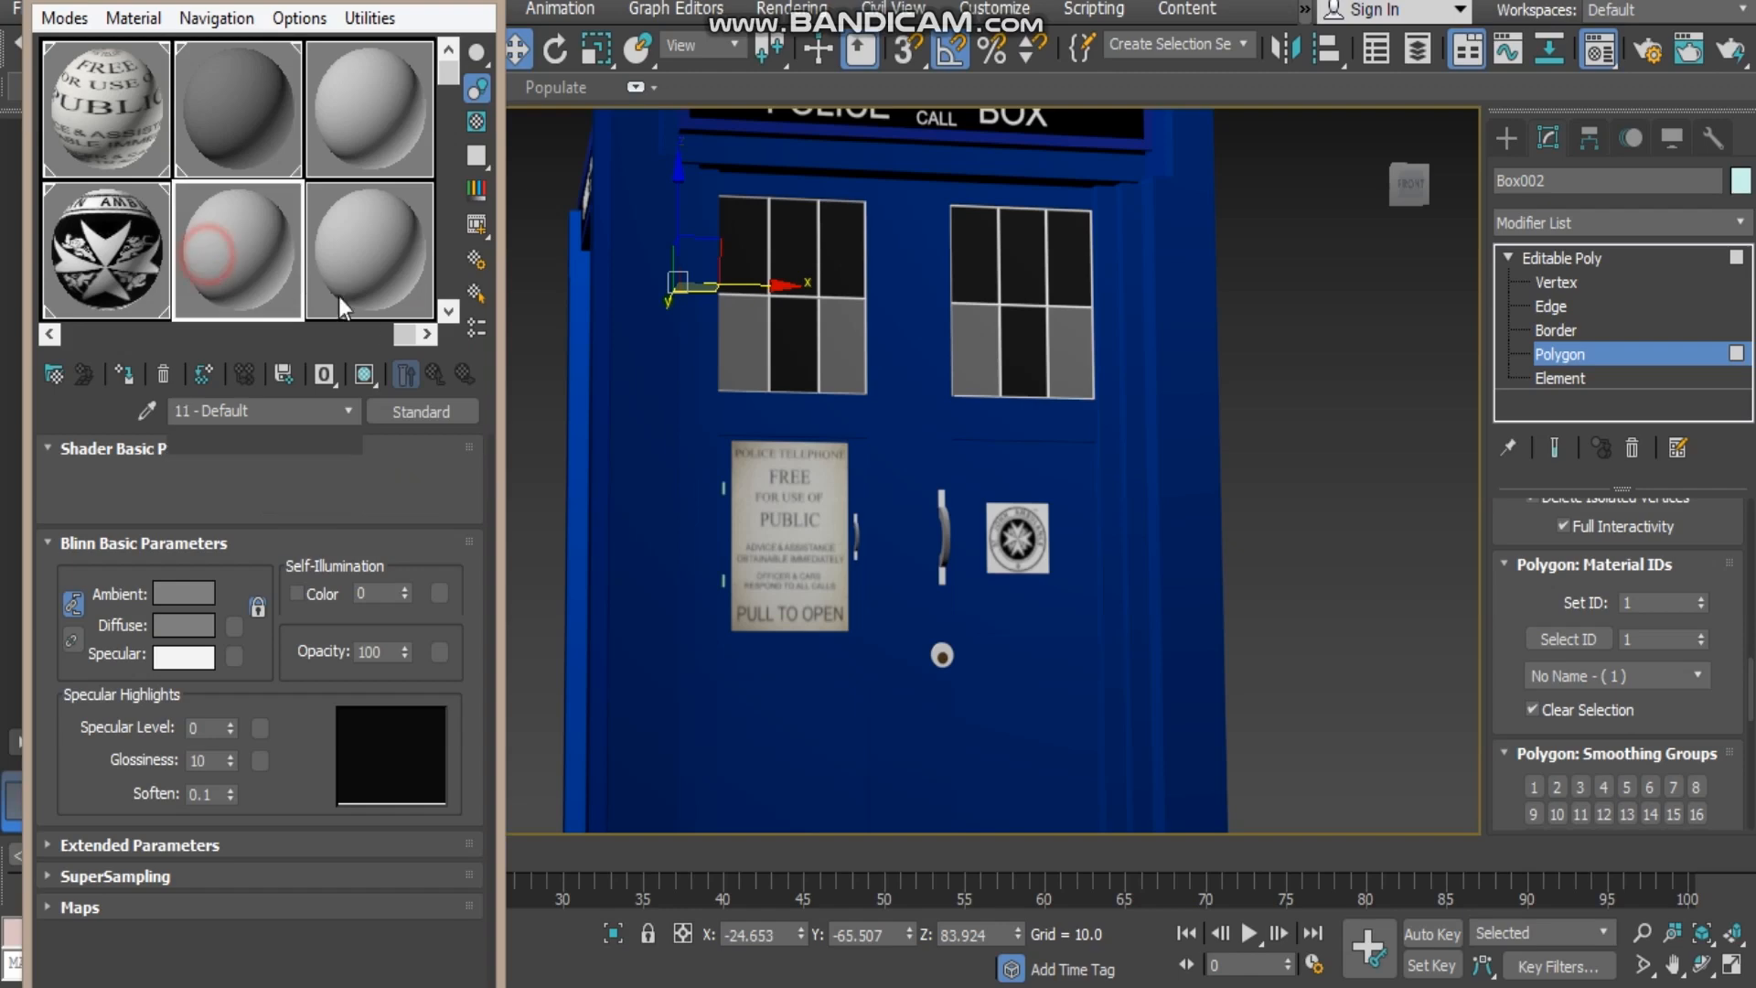
{"action": "left_click", "coordinate": [432, 409]}
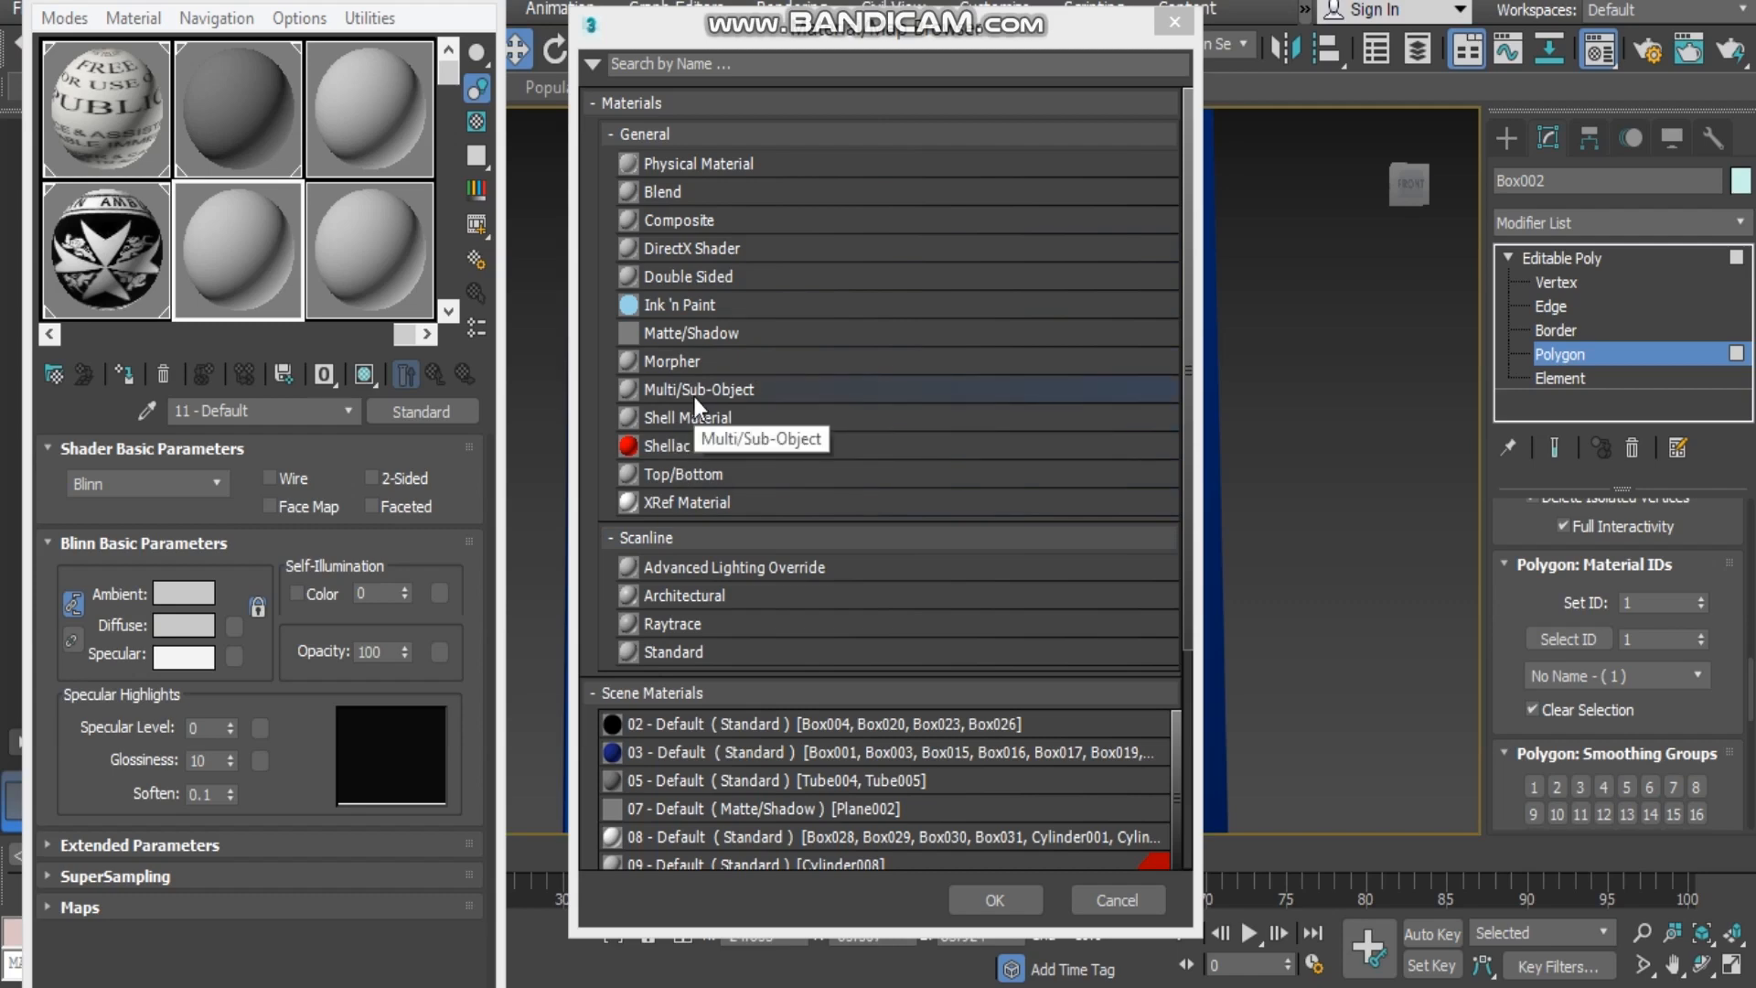
{"action": "left_click", "coordinate": [1117, 900]}
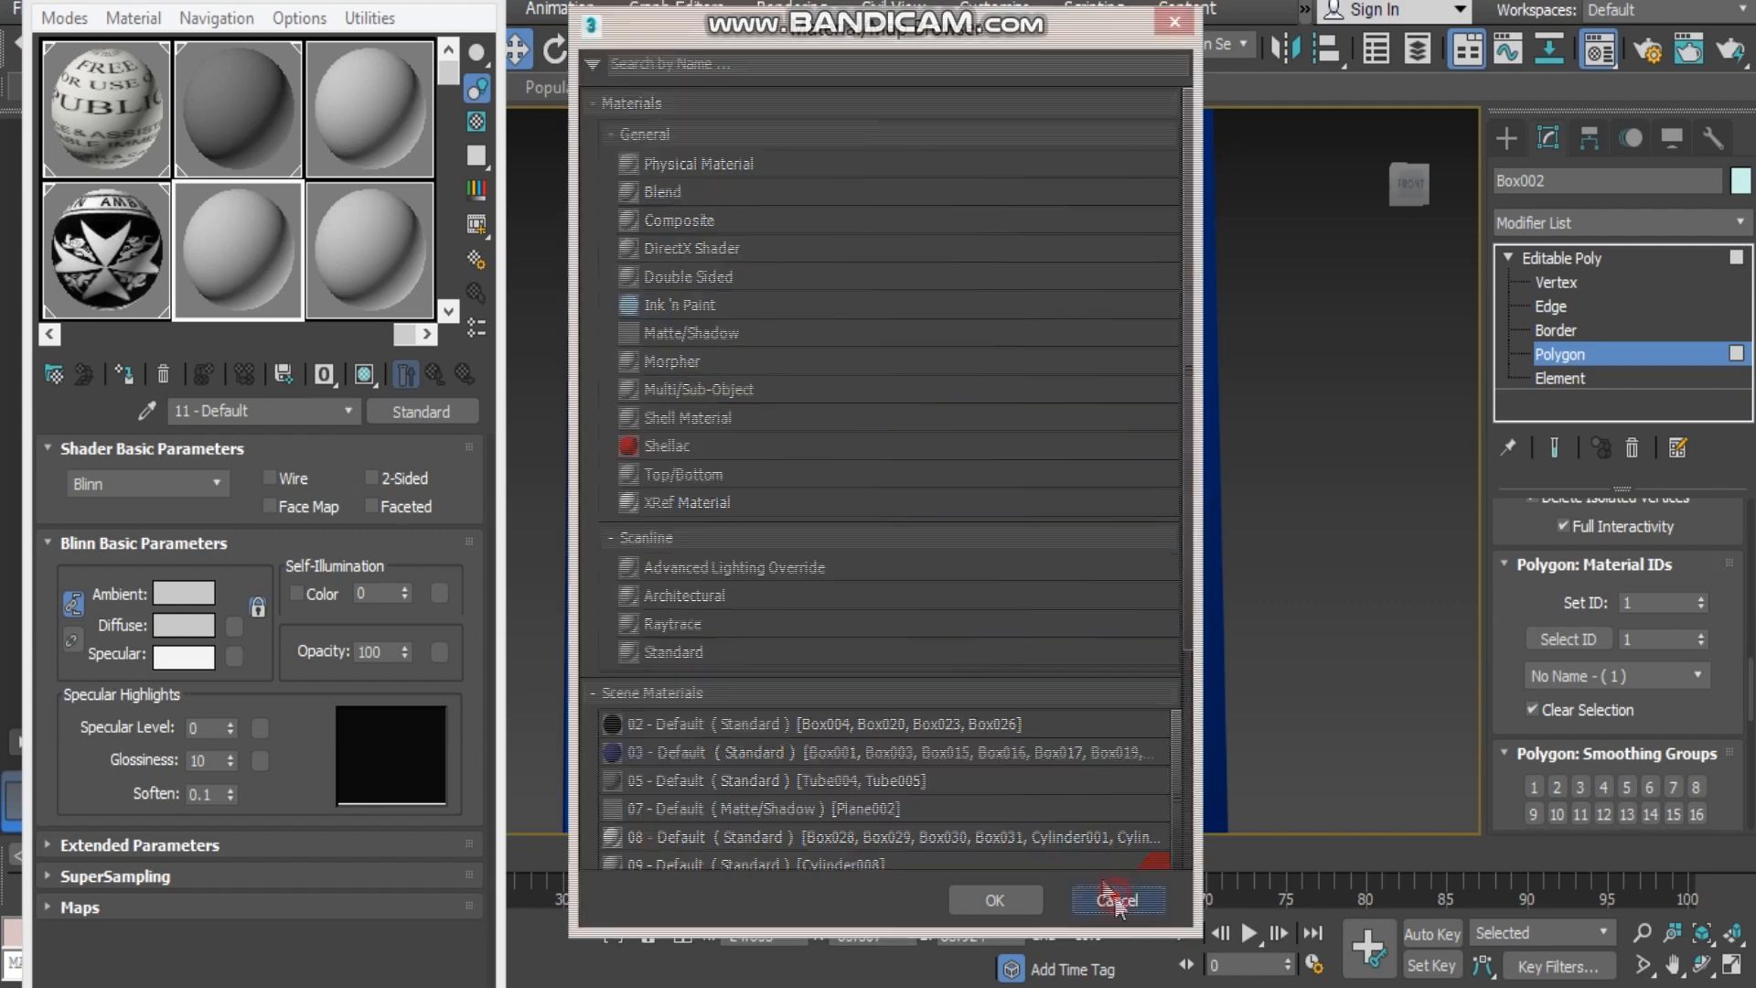
- Show the sub-materials of the Tardis door Multi/Sub-Object material and compare them with the front wall's window panes
{"action": "left_click", "coordinate": [51, 336]}
{"action": "left_click", "coordinate": [51, 336]}
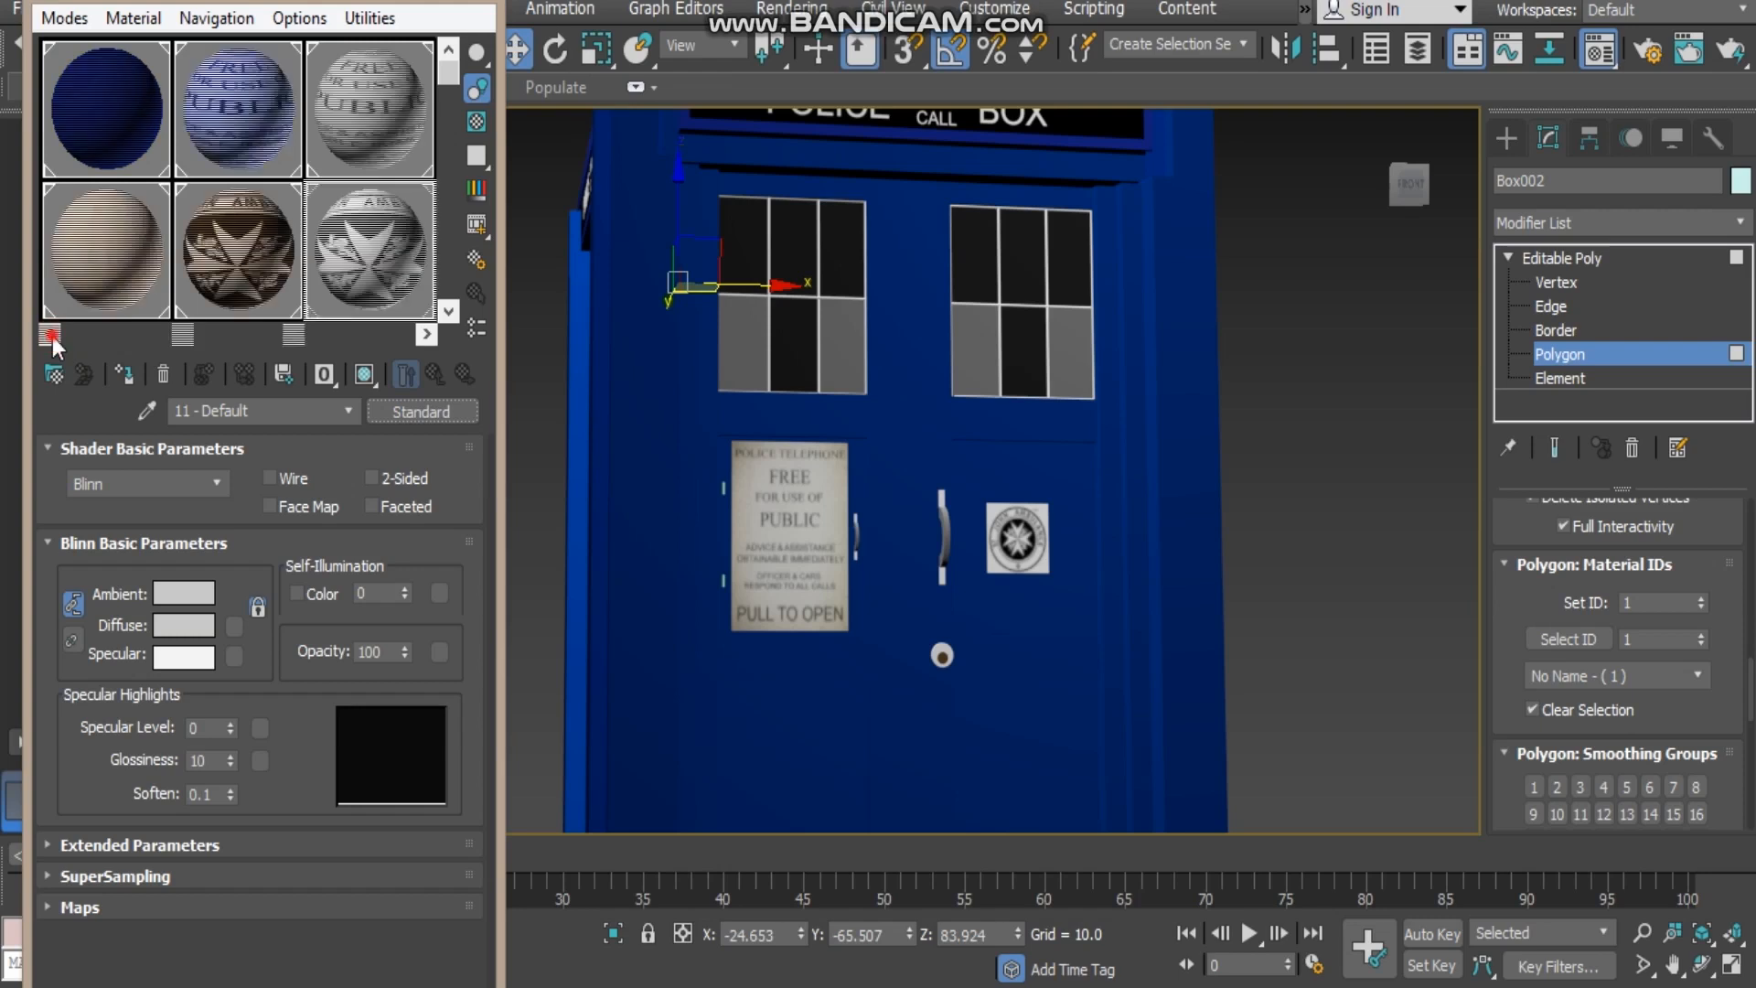
{"action": "left_click", "coordinate": [51, 336]}
{"action": "left_click", "coordinate": [101, 136]}
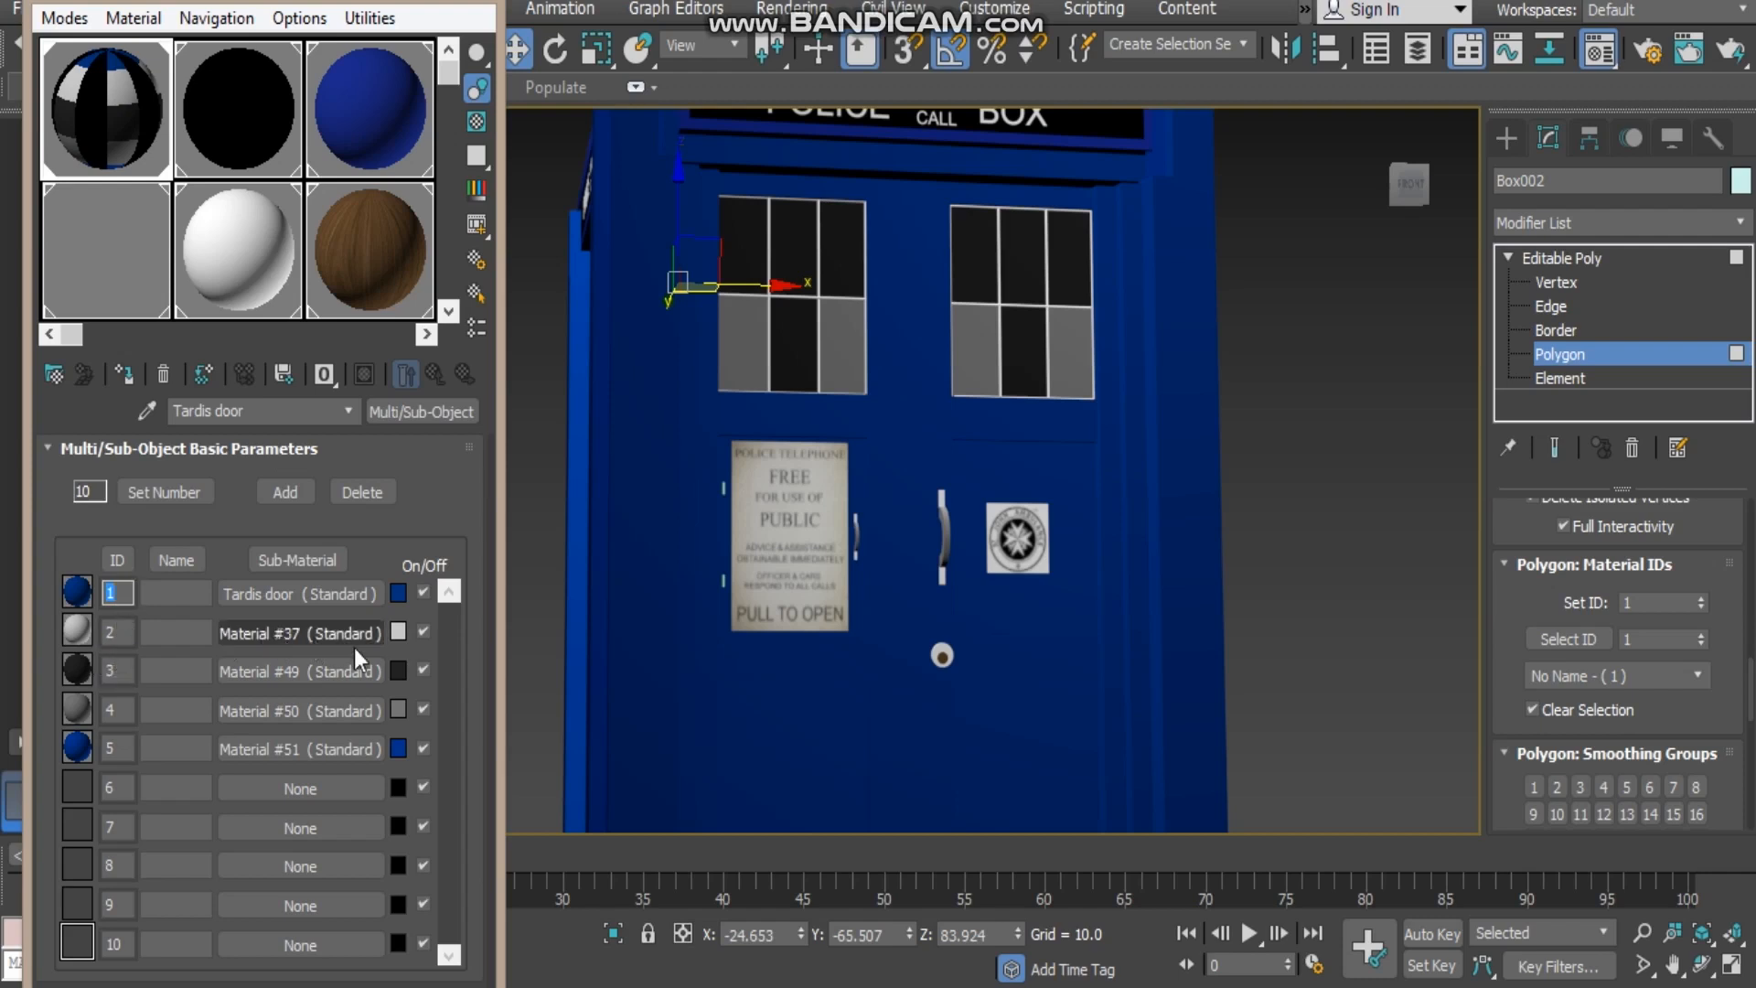
{"action": "middle_click_drag", "start_coordinate": [773, 366], "coordinate": [809, 457]}
{"action": "scroll", "coordinate": [809, 457], "scroll_direction": "up", "scroll_amount": 5}
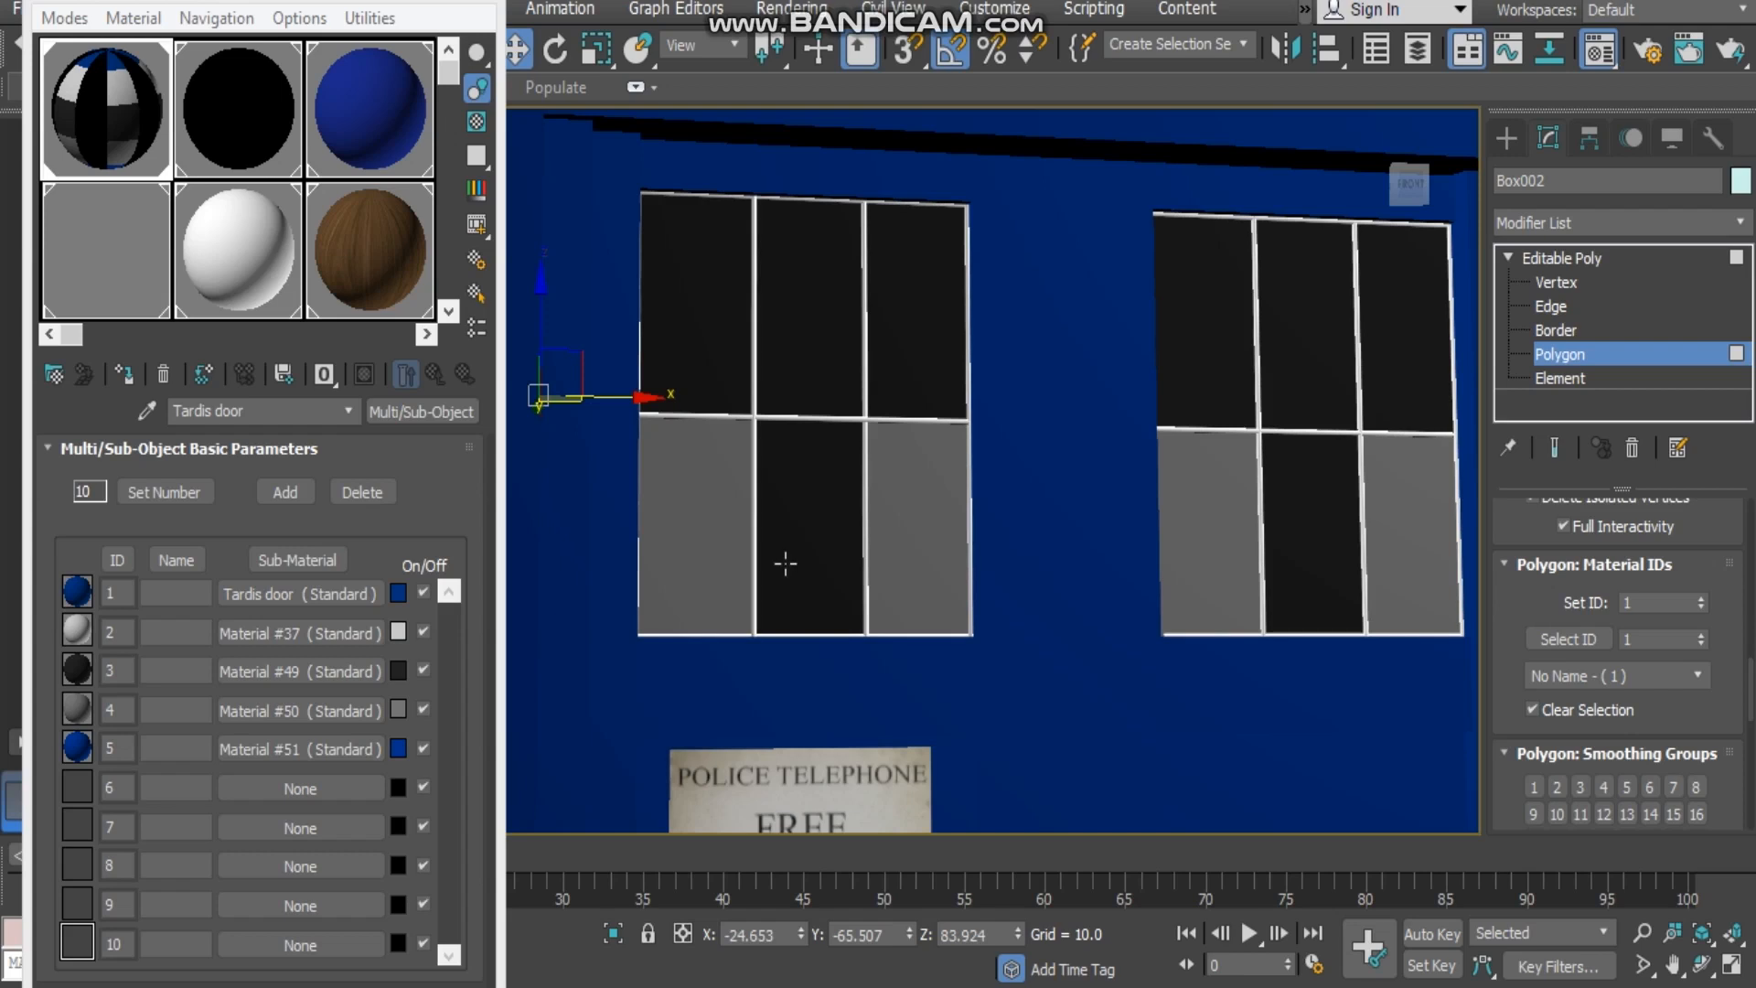
{"action": "middle_click_drag", "start_coordinate": [830, 703], "coordinate": [874, 622]}
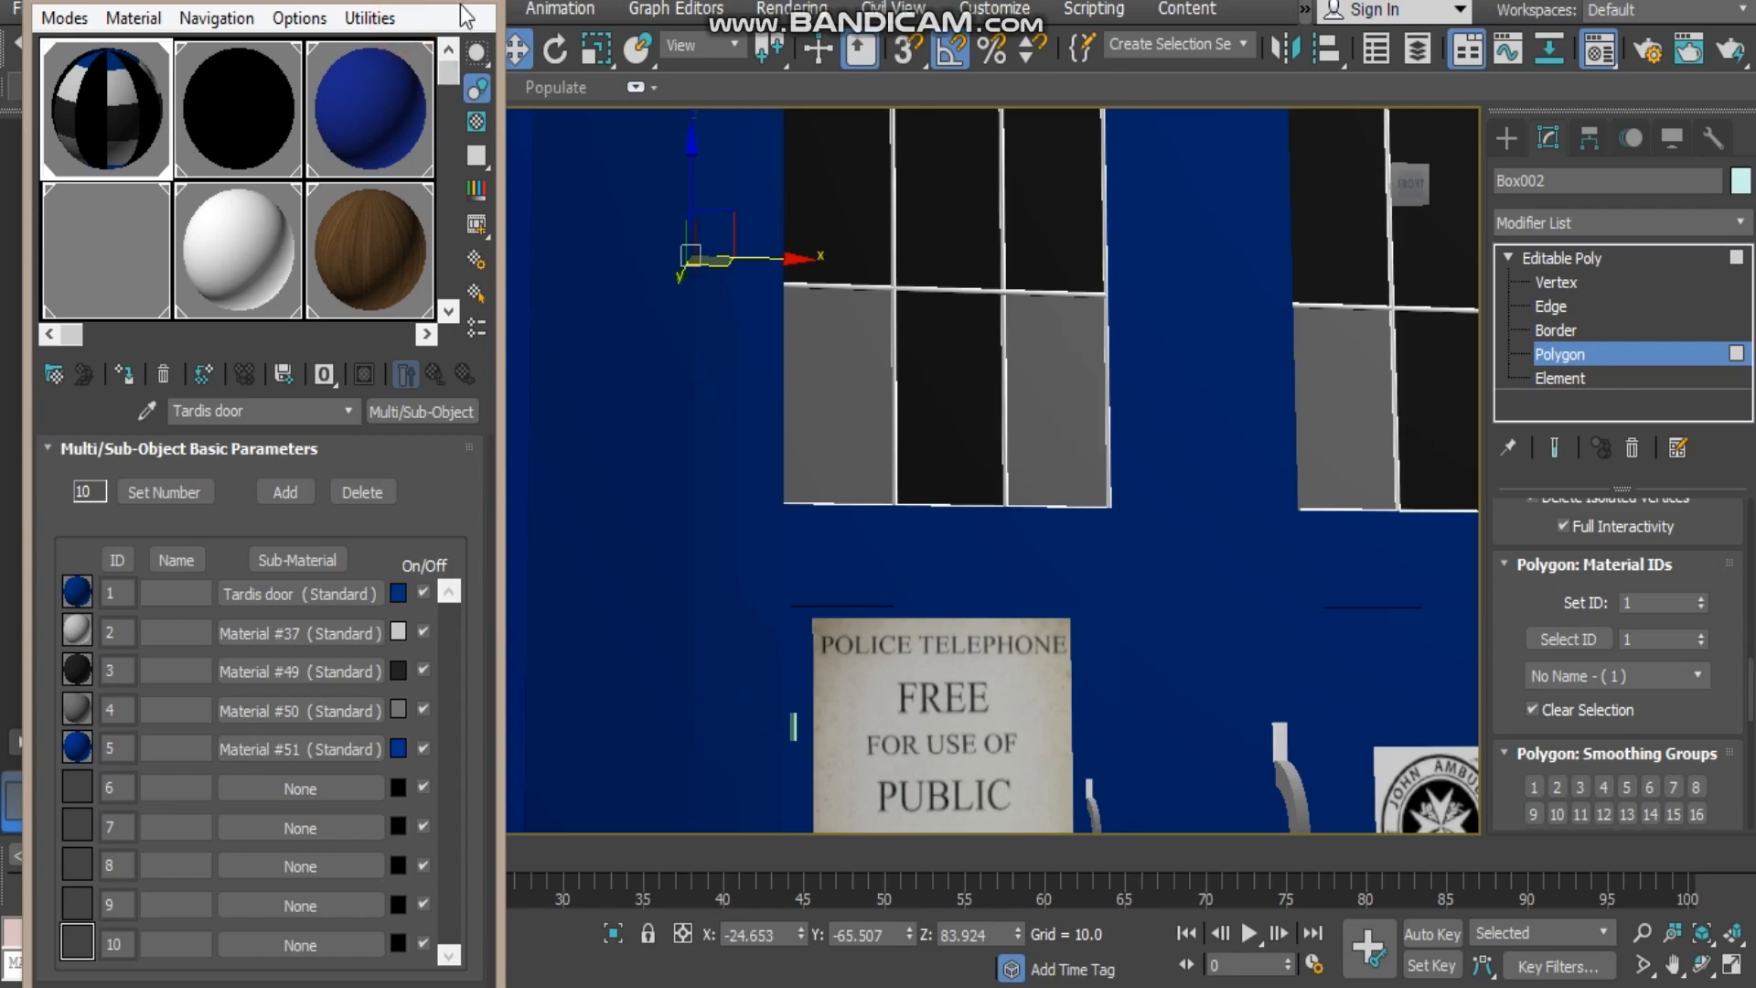
- Close the Material Editor and bring the door's signs and handles into view
{"action": "left_click_drag", "start_coordinate": [461, 4], "coordinate": [564, 108]}
{"action": "left_click", "coordinate": [589, 91]}
{"action": "middle_click_drag", "start_coordinate": [1148, 354], "coordinate": [882, 374]}
{"action": "scroll", "coordinate": [882, 374], "scroll_direction": "down", "scroll_amount": 6}
{"action": "middle_click_drag", "start_coordinate": [1063, 408], "coordinate": [925, 590], "text": "alt"}
{"action": "scroll", "coordinate": [924, 590], "scroll_direction": "up", "scroll_amount": 5}
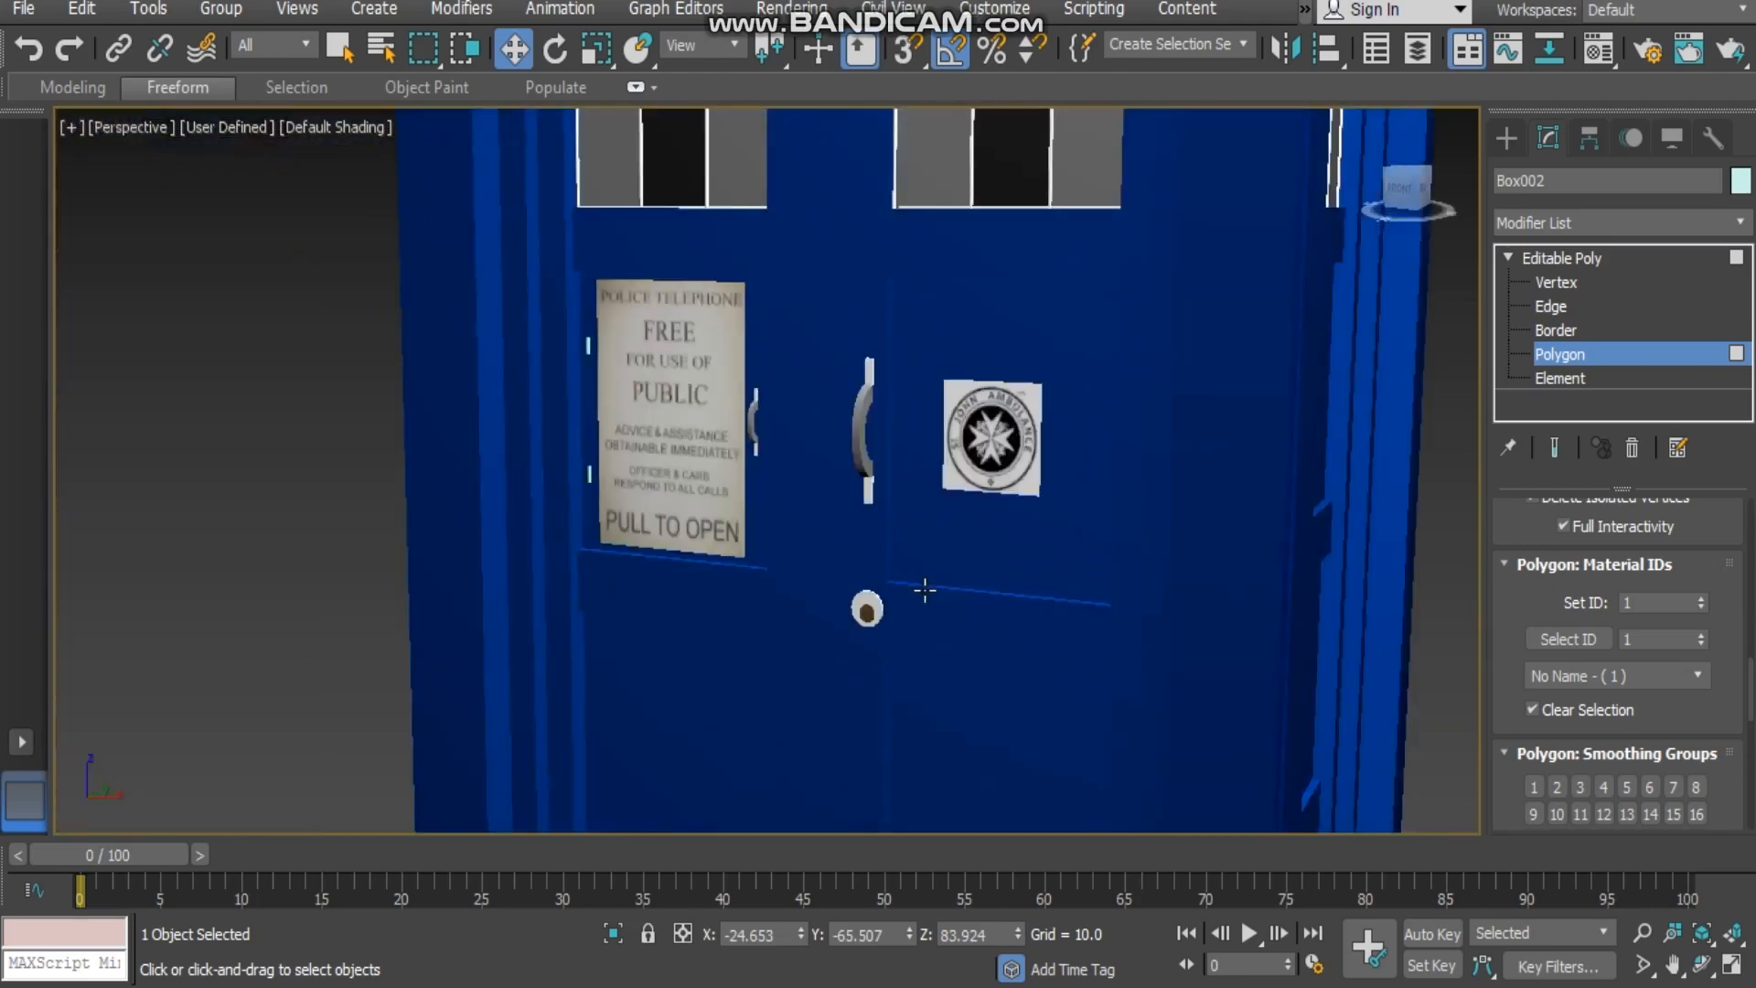
- Examine the telephone notice and the St John Ambulance badge on the front doors up close
{"action": "scroll", "coordinate": [925, 590], "scroll_direction": "up", "scroll_amount": 4}
{"action": "middle_click_drag", "start_coordinate": [649, 448], "coordinate": [665, 564]}
{"action": "left_click", "coordinate": [456, 463]}
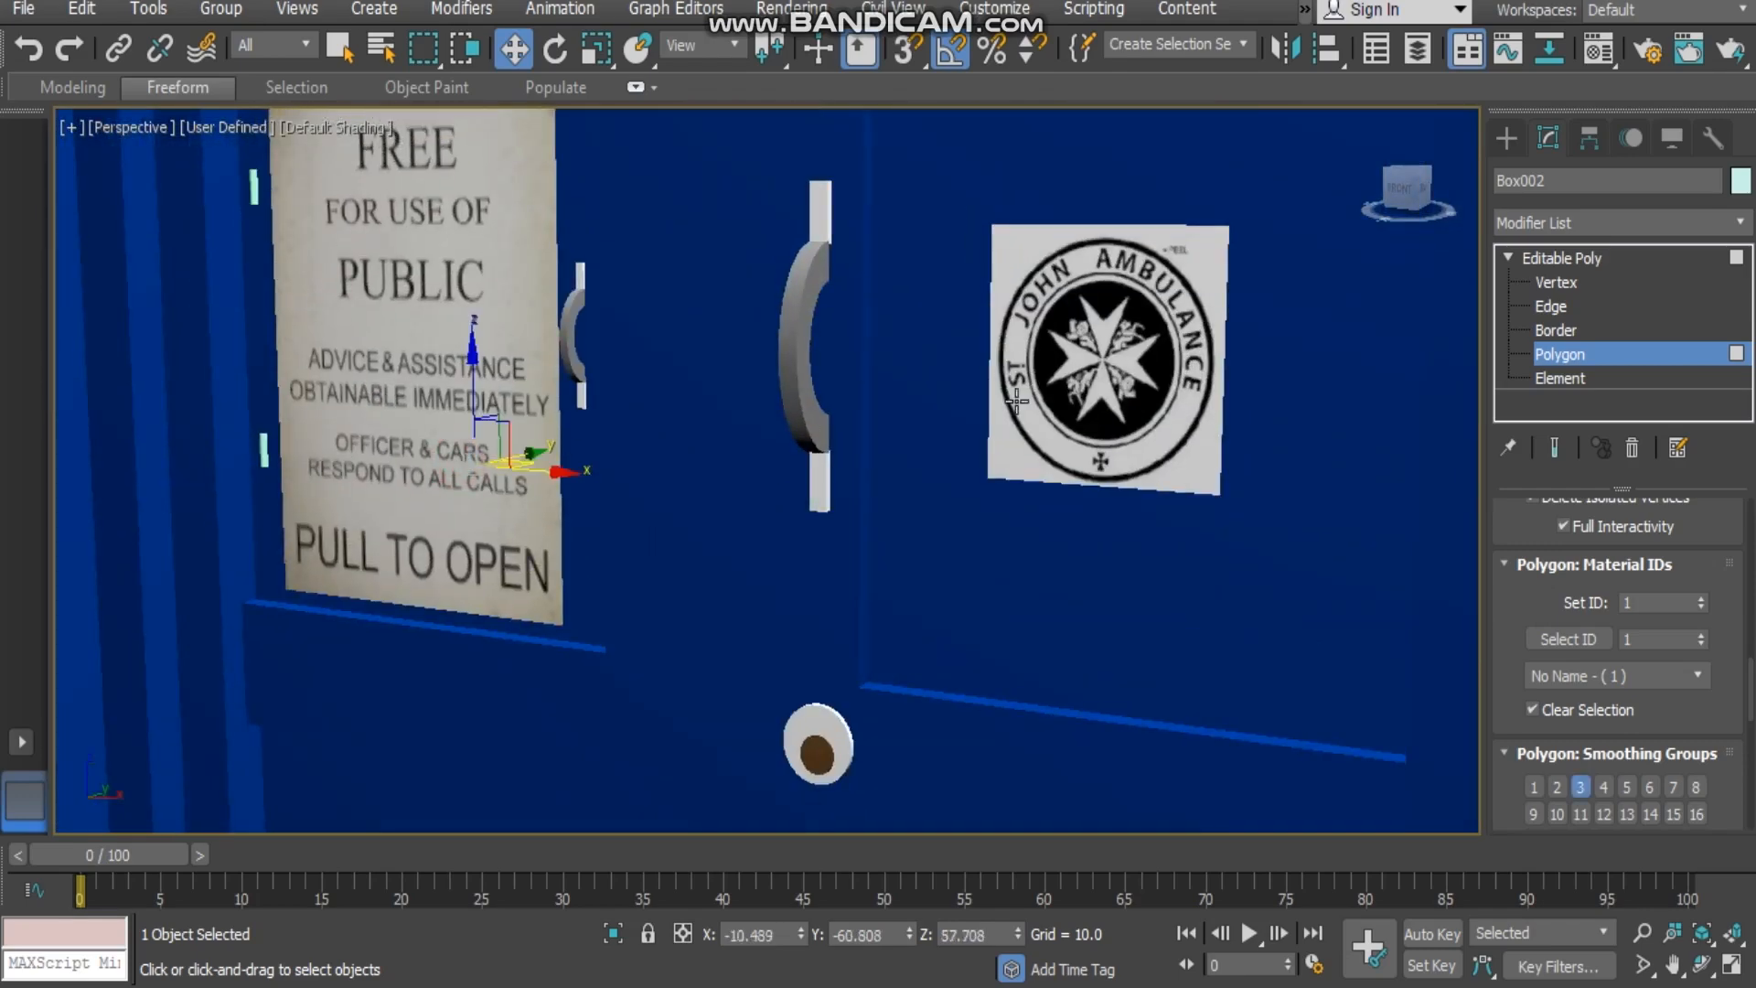
{"action": "left_click", "coordinate": [1017, 401]}
{"action": "left_click", "coordinate": [404, 414]}
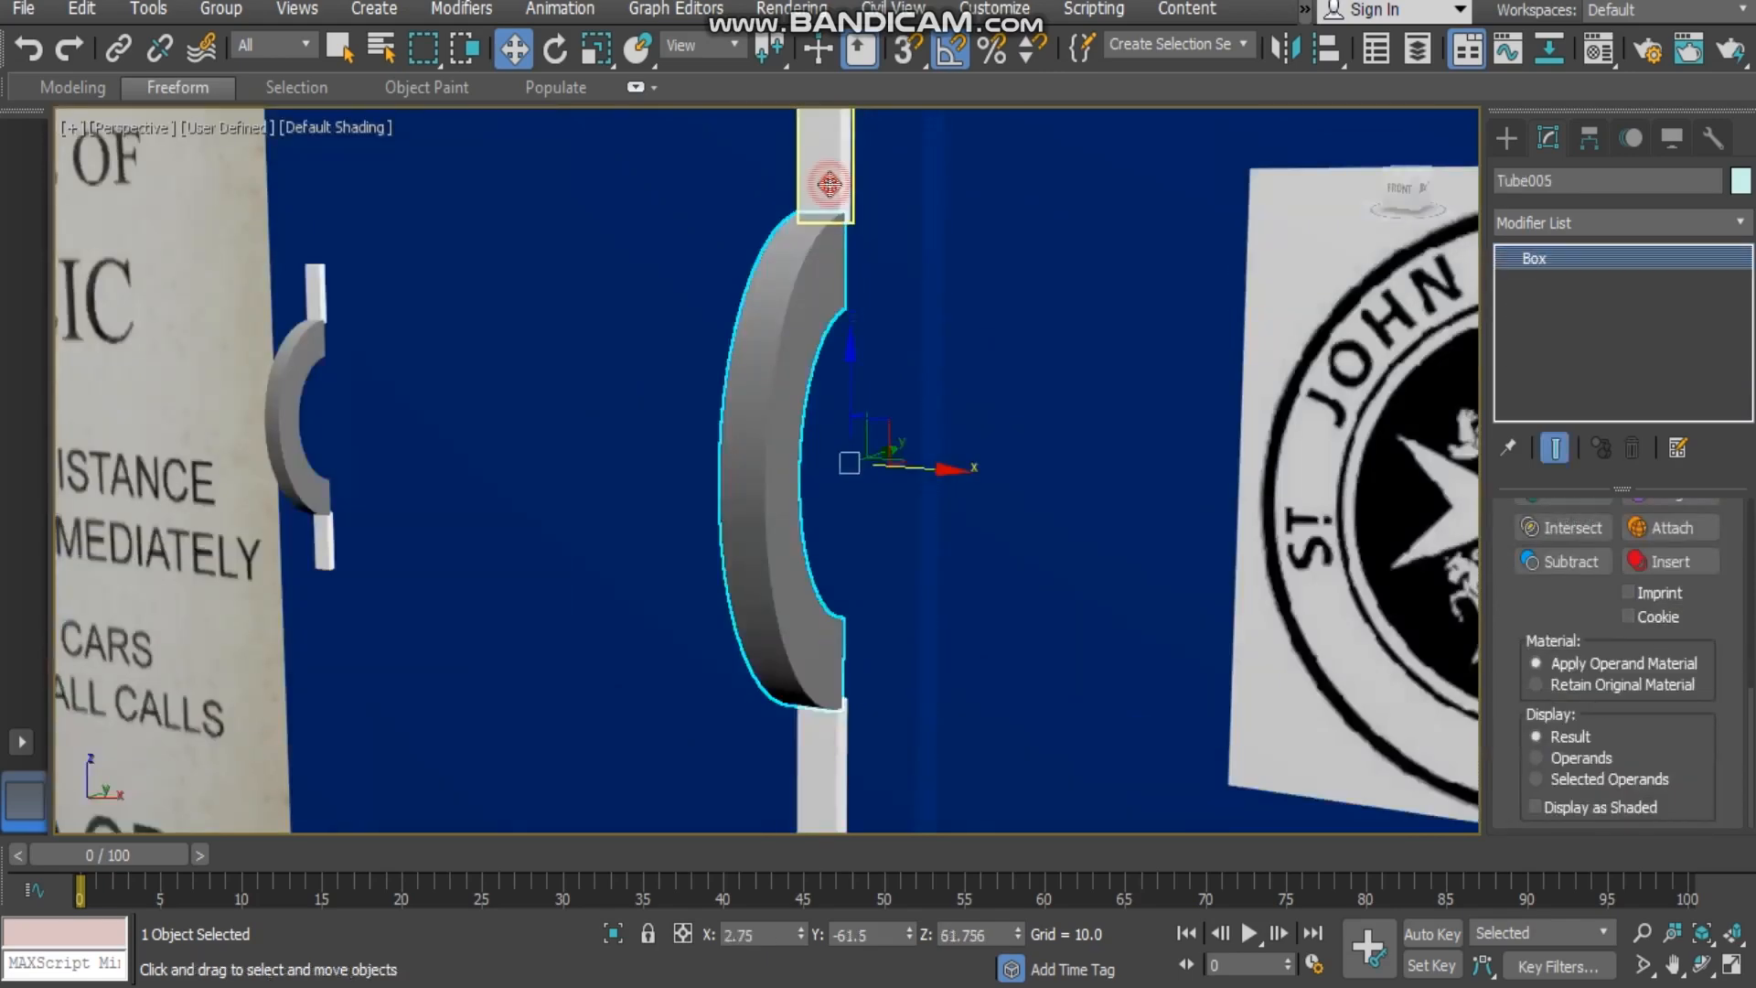
- Select the large door handle's upper mounting box and its curved tube to compare how each was made
{"action": "left_click", "coordinate": [826, 184]}
{"action": "left_click", "coordinate": [780, 321]}
{"action": "middle_click_drag", "start_coordinate": [1103, 355], "coordinate": [918, 370]}
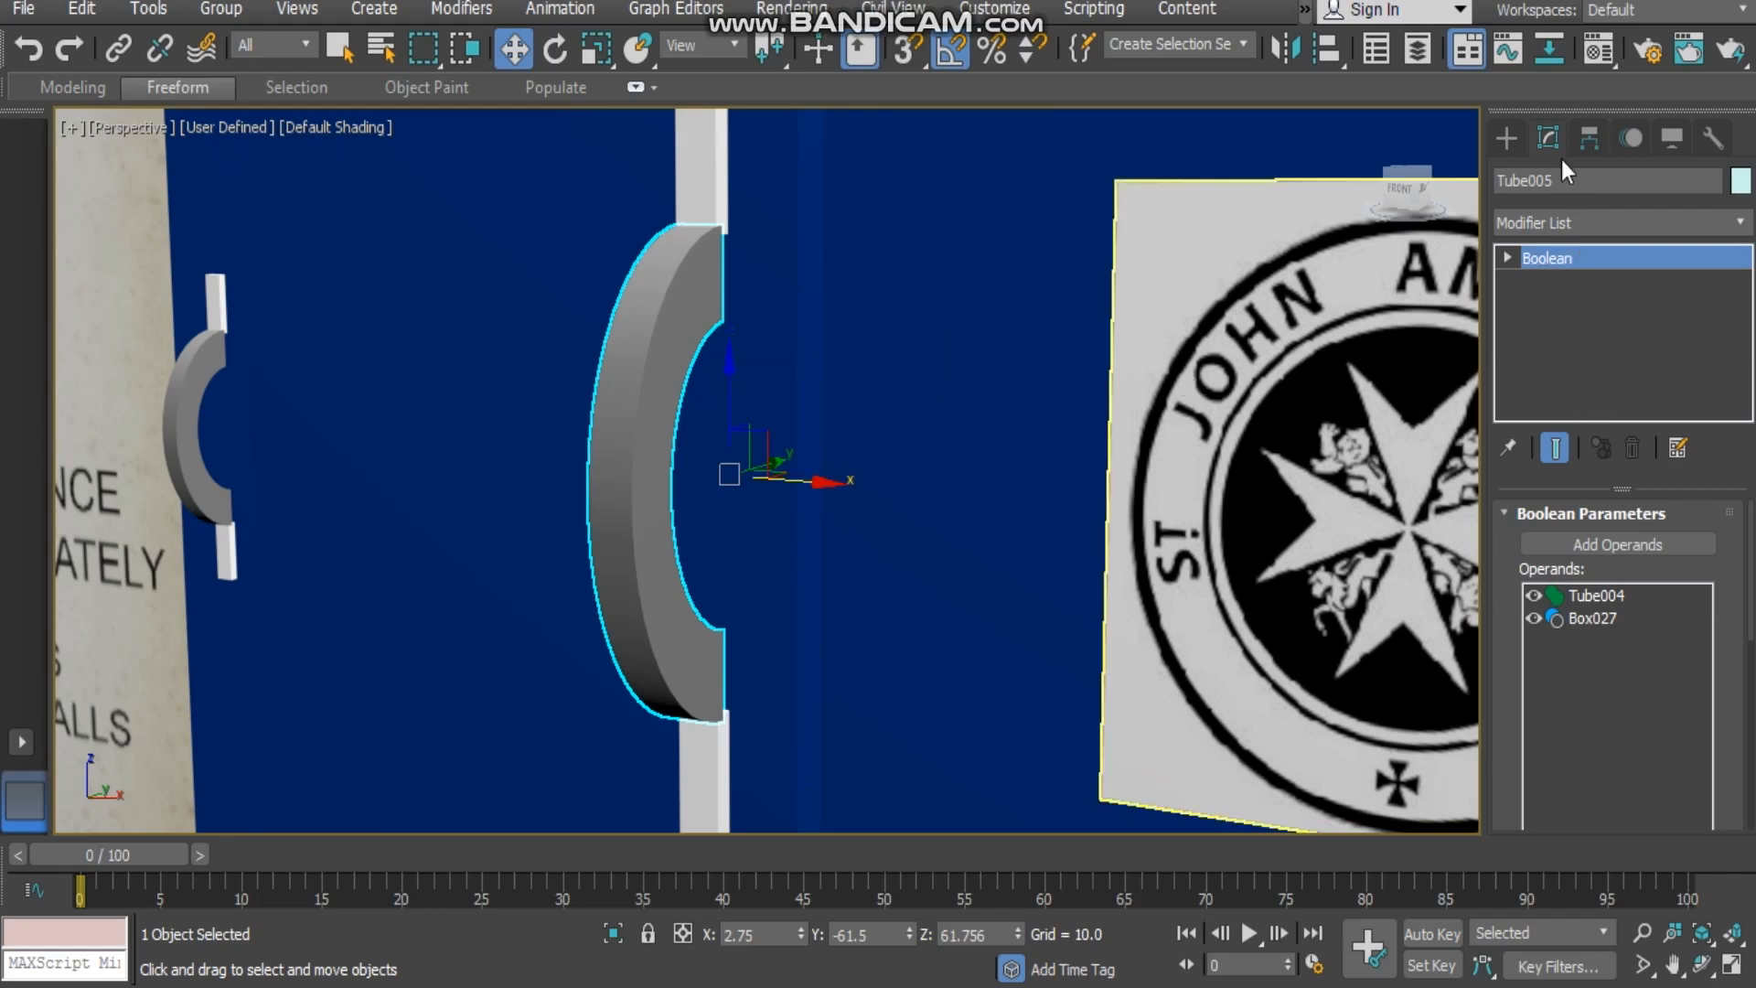
- Show the Compound Objects category of geometry, where the Boolean tool used for the curved handle is found
{"action": "left_click", "coordinate": [1511, 138]}
{"action": "left_click", "coordinate": [1638, 219]}
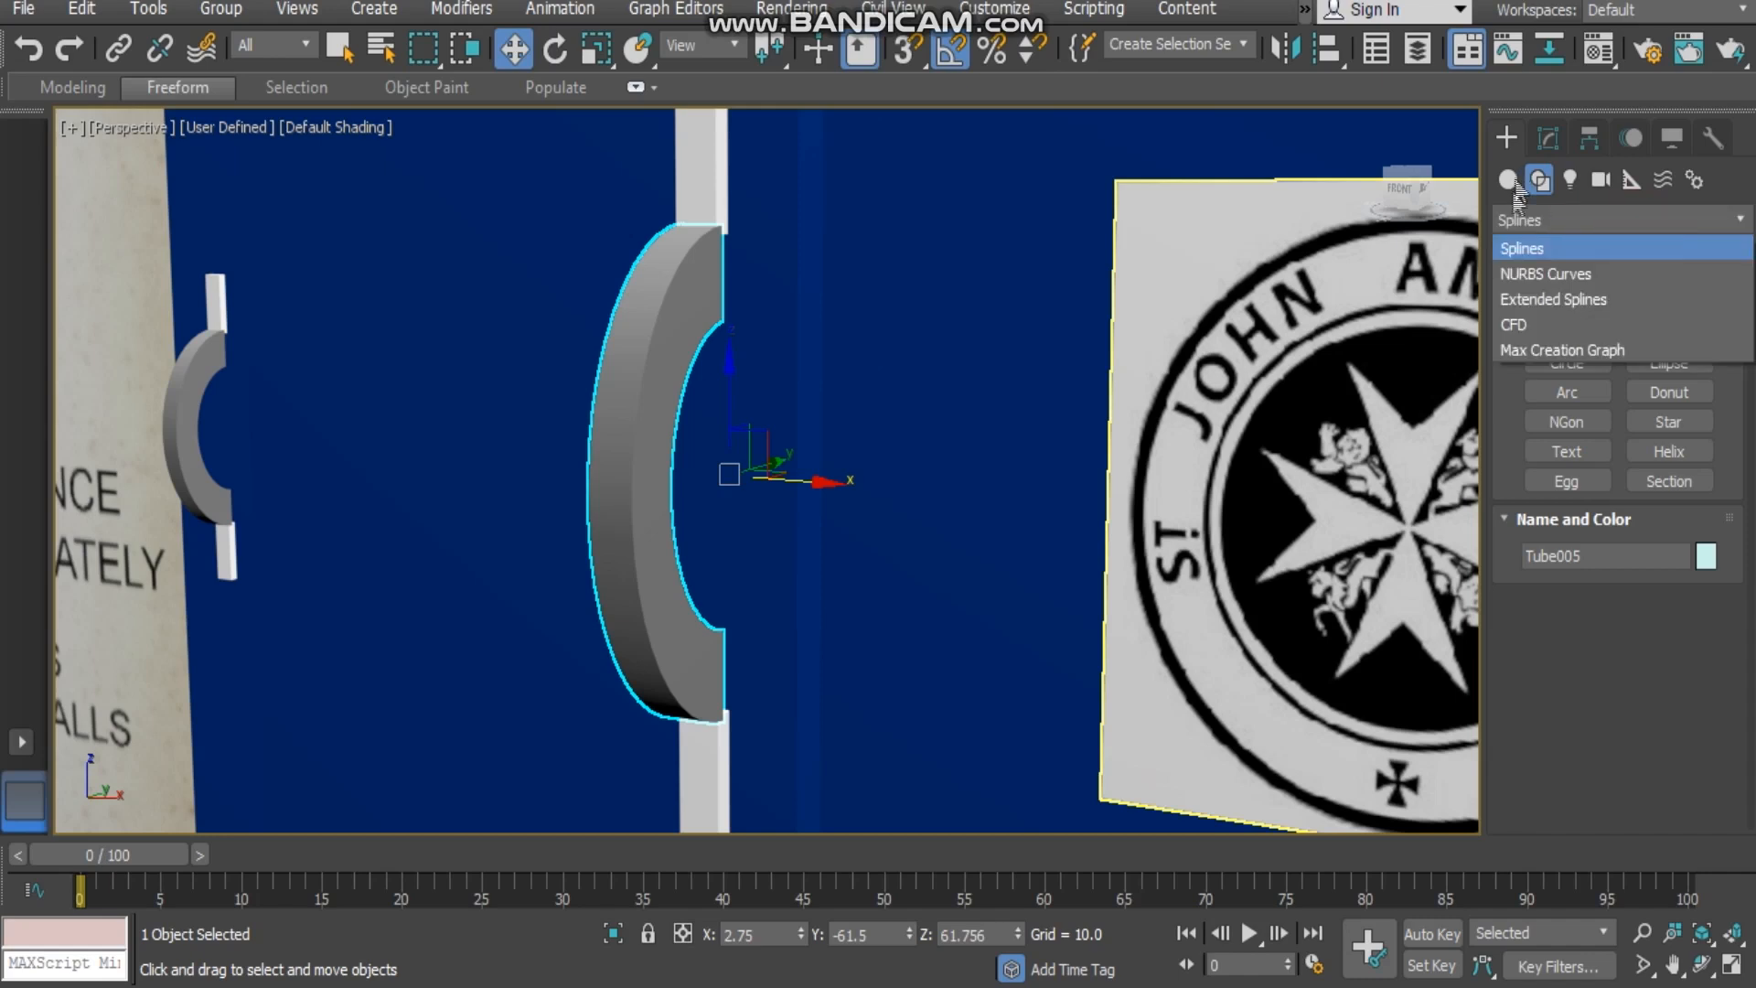
{"action": "left_click", "coordinate": [1509, 180]}
{"action": "left_click", "coordinate": [1595, 221]}
{"action": "left_click", "coordinate": [1596, 242]}
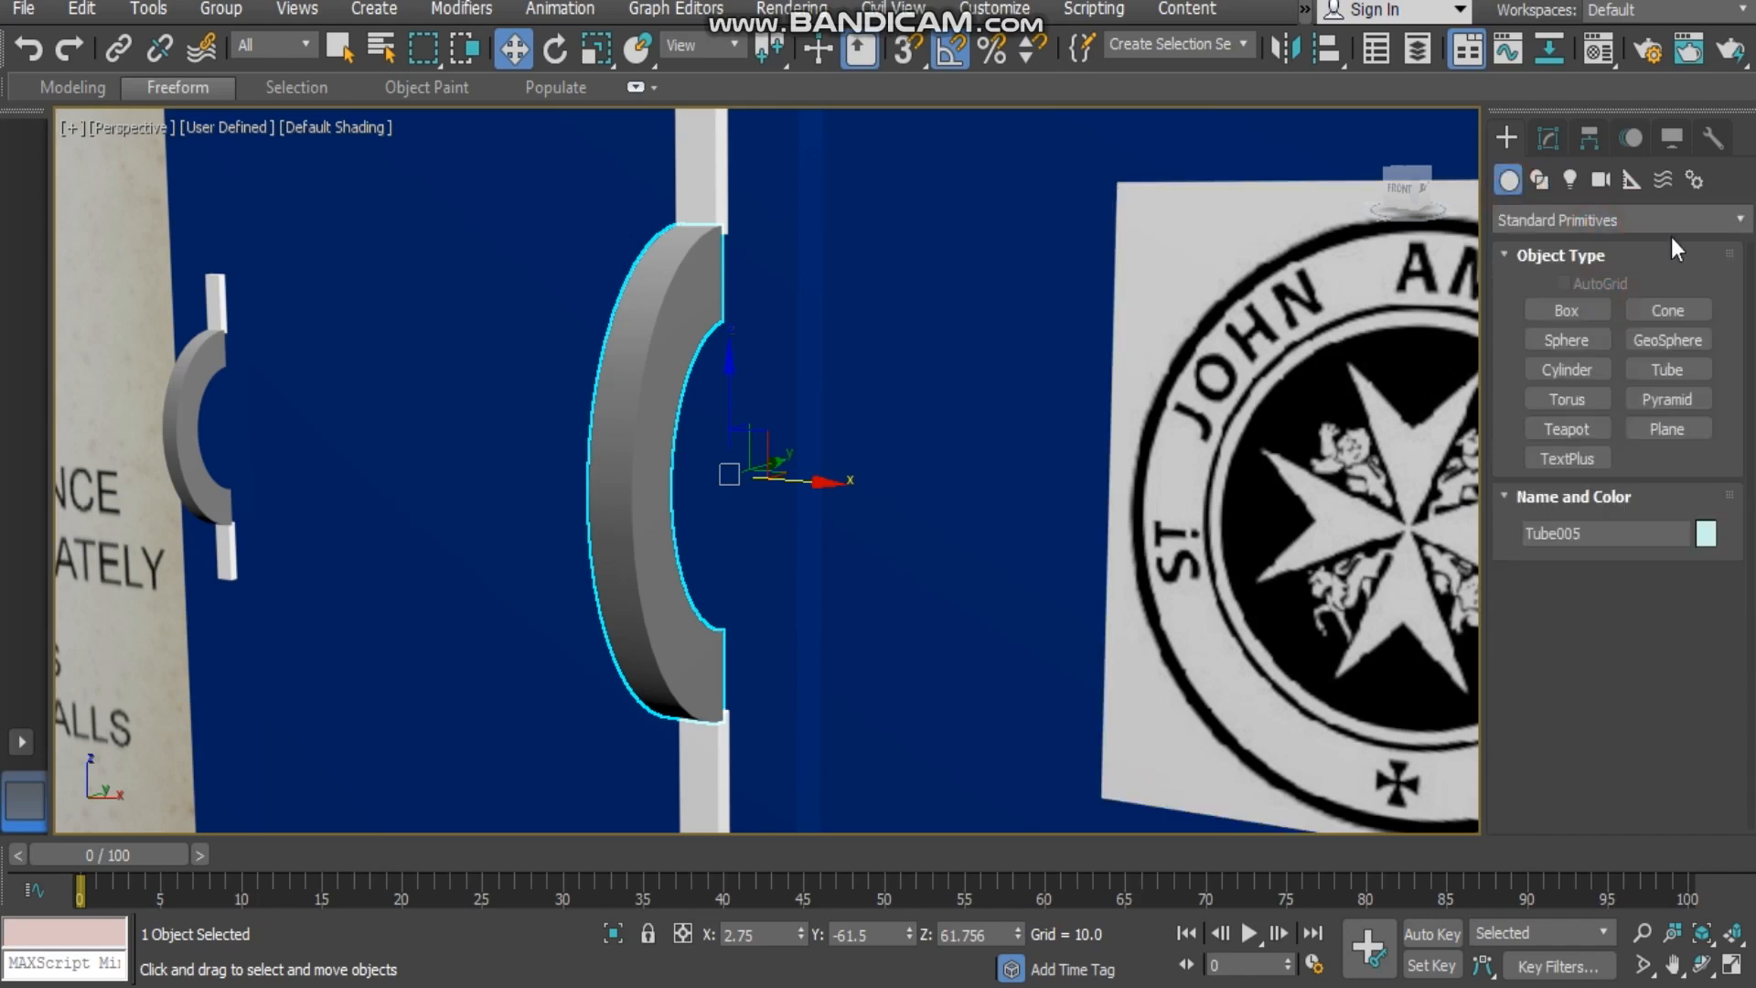
{"action": "left_click", "coordinate": [1619, 219]}
{"action": "left_click", "coordinate": [1591, 278]}
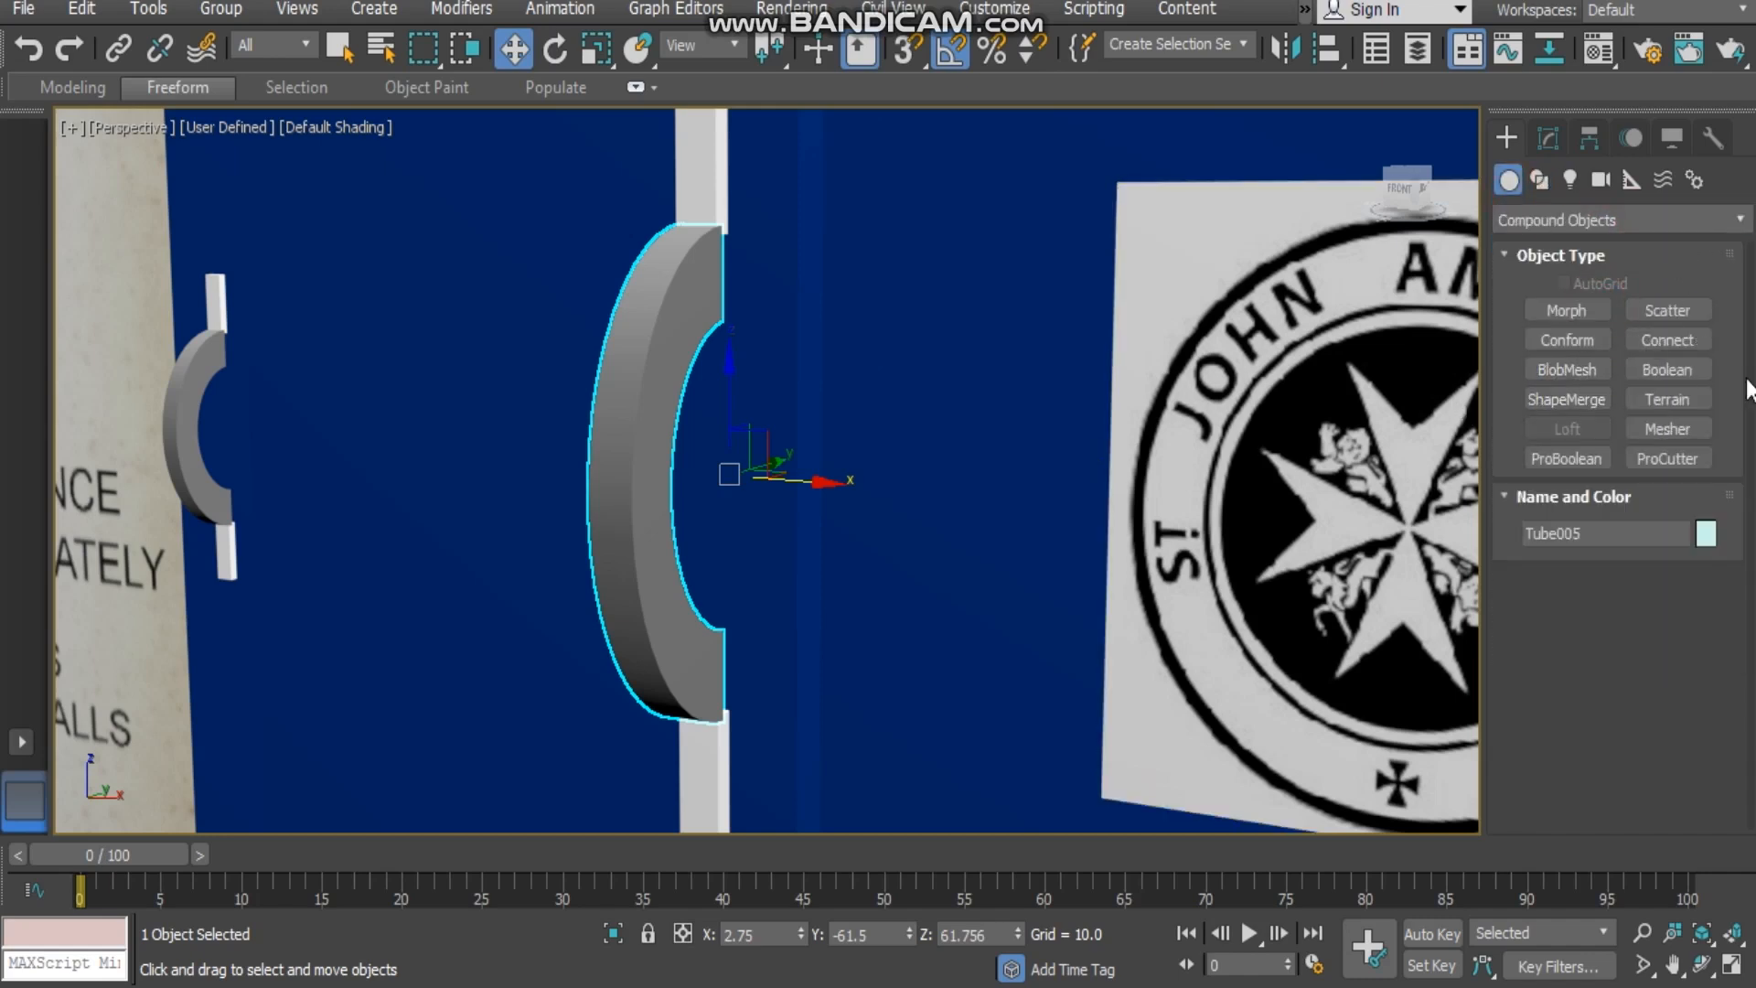
- Select the small handle group beside the telephone notice, and the large handle's curved part and lower mounting box
{"action": "middle_click_drag", "start_coordinate": [991, 482], "coordinate": [893, 462], "text": "alt"}
{"action": "middle_click_drag", "start_coordinate": [776, 458], "coordinate": [823, 509], "text": "alt"}
{"action": "left_click", "coordinate": [674, 504]}
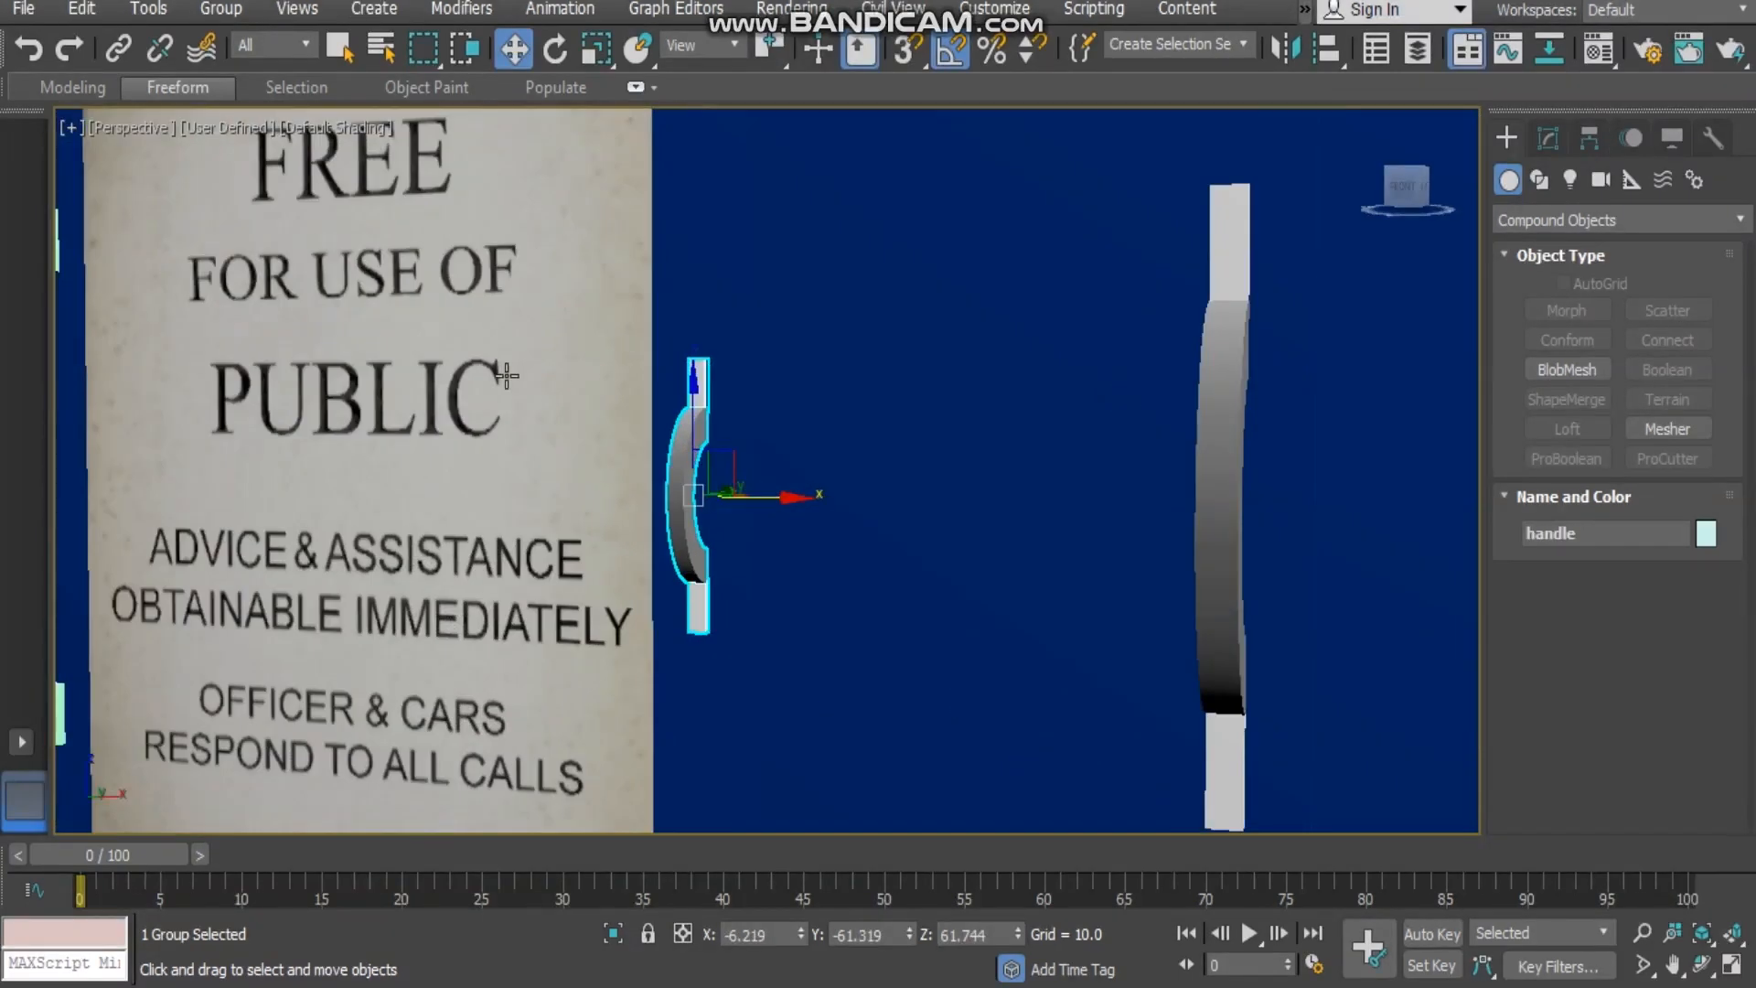
{"action": "key", "text": "shift+z"}
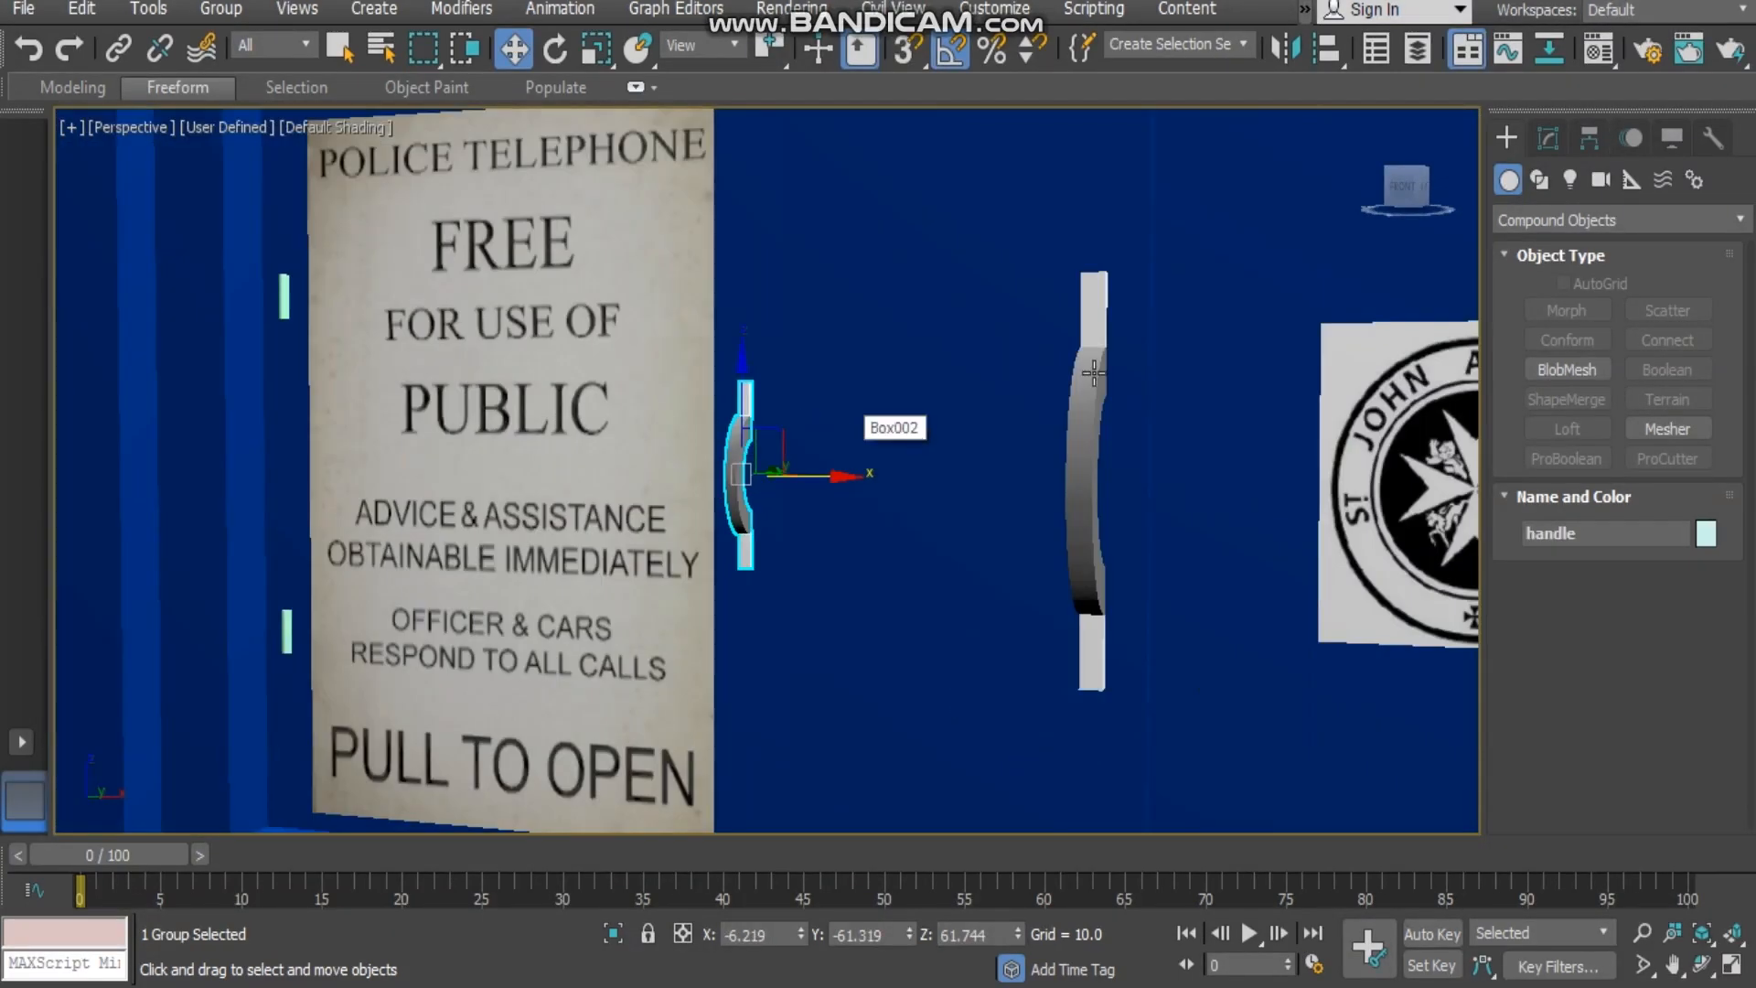
{"action": "left_click", "coordinate": [1077, 554]}
{"action": "left_click", "coordinate": [1091, 652]}
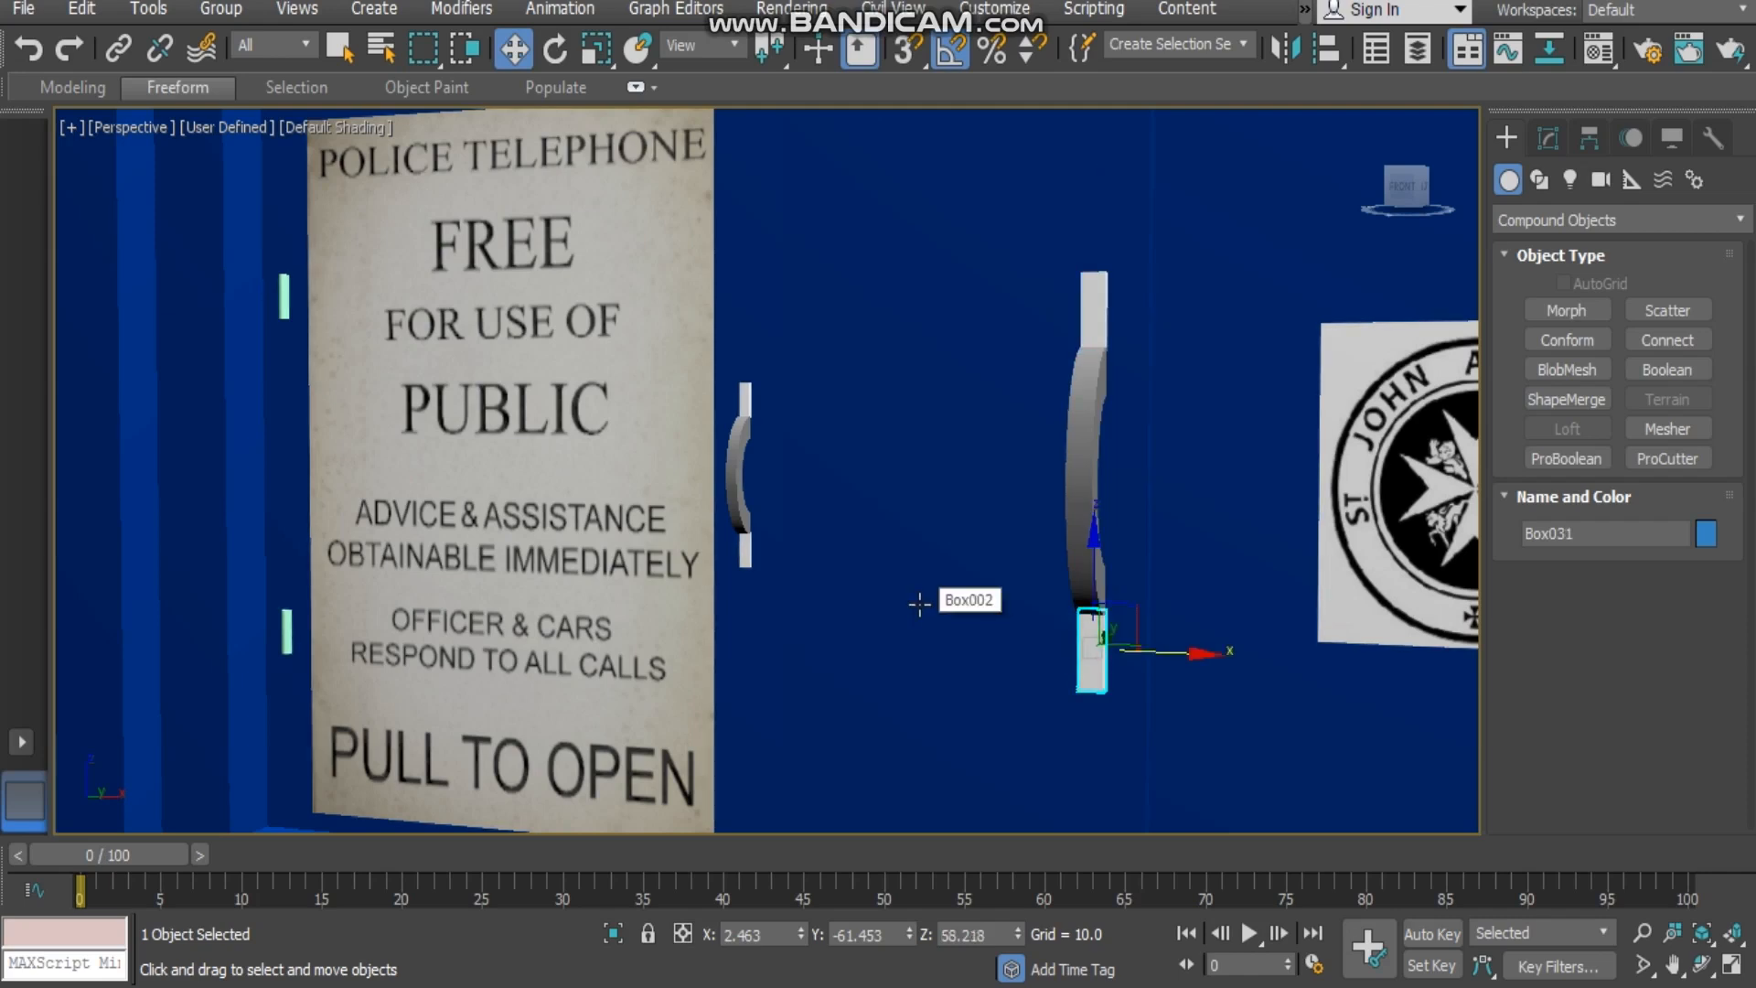
- Select the lower hinge beside the telephone notice and compare its Line profile with the Lathe result
{"action": "middle_click_drag", "start_coordinate": [395, 595], "coordinate": [763, 584]}
{"action": "scroll", "coordinate": [563, 593], "scroll_direction": "up", "scroll_amount": 3}
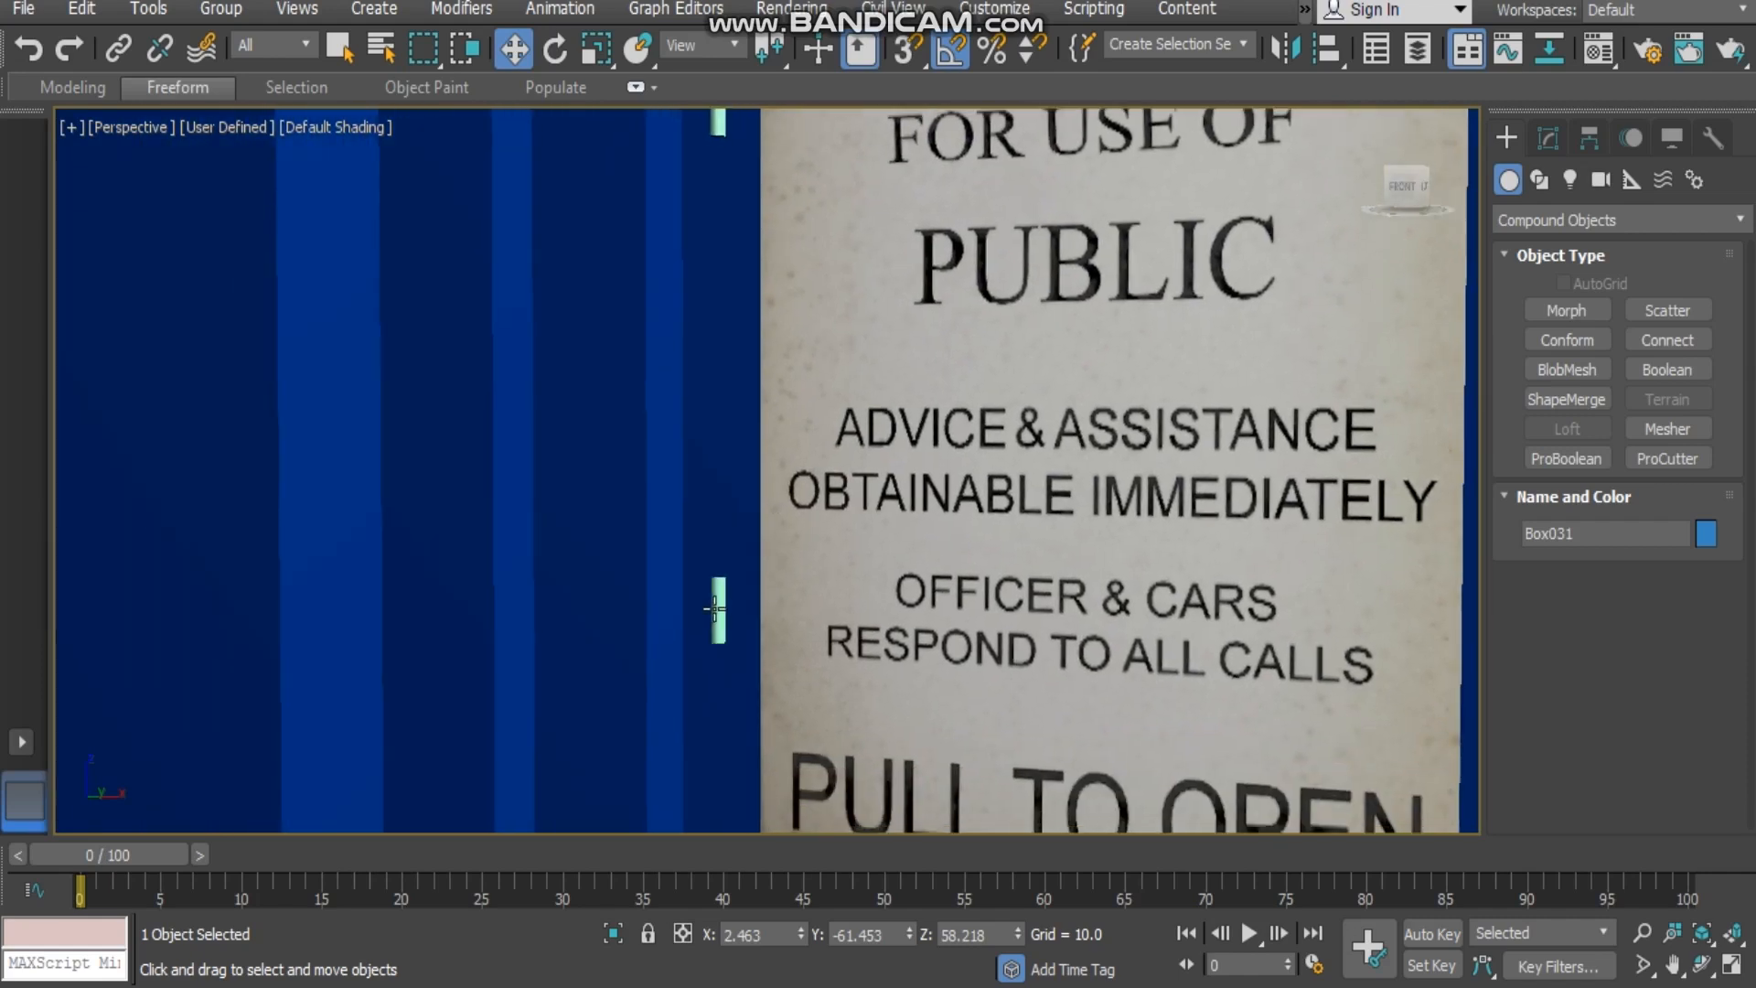
{"action": "scroll", "coordinate": [640, 586], "scroll_direction": "up", "scroll_amount": 3}
{"action": "left_click", "coordinate": [554, 574]}
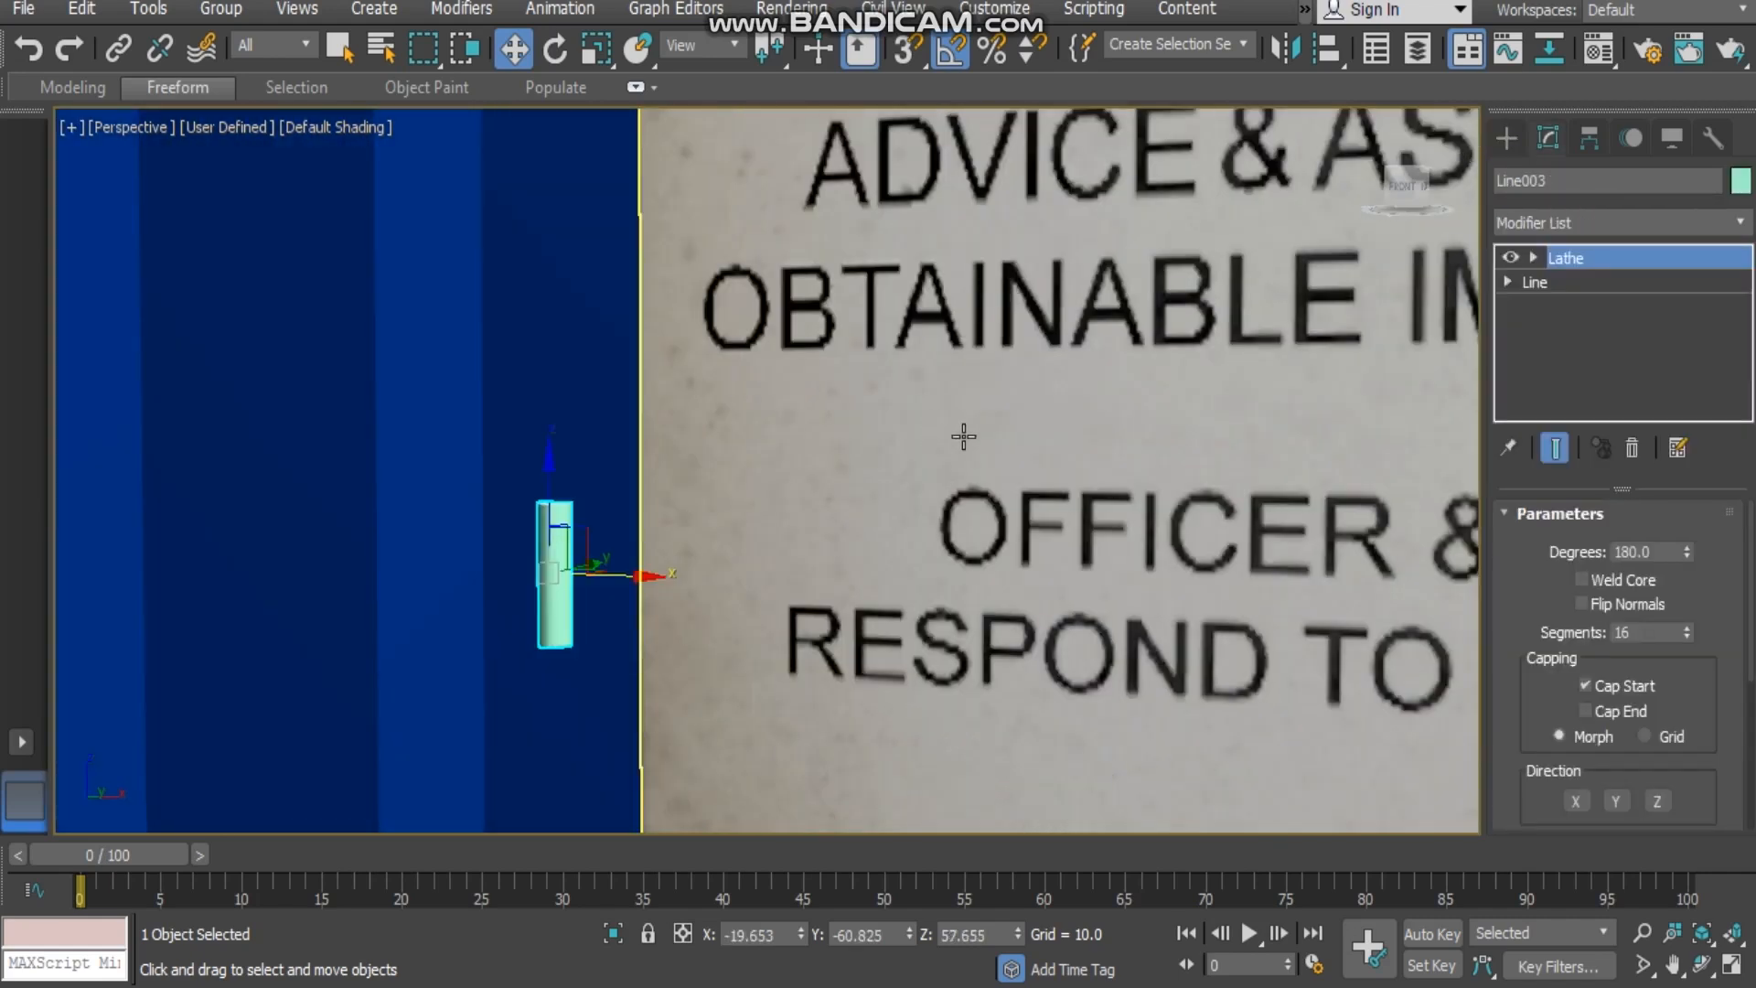
{"action": "left_click", "coordinate": [1589, 289]}
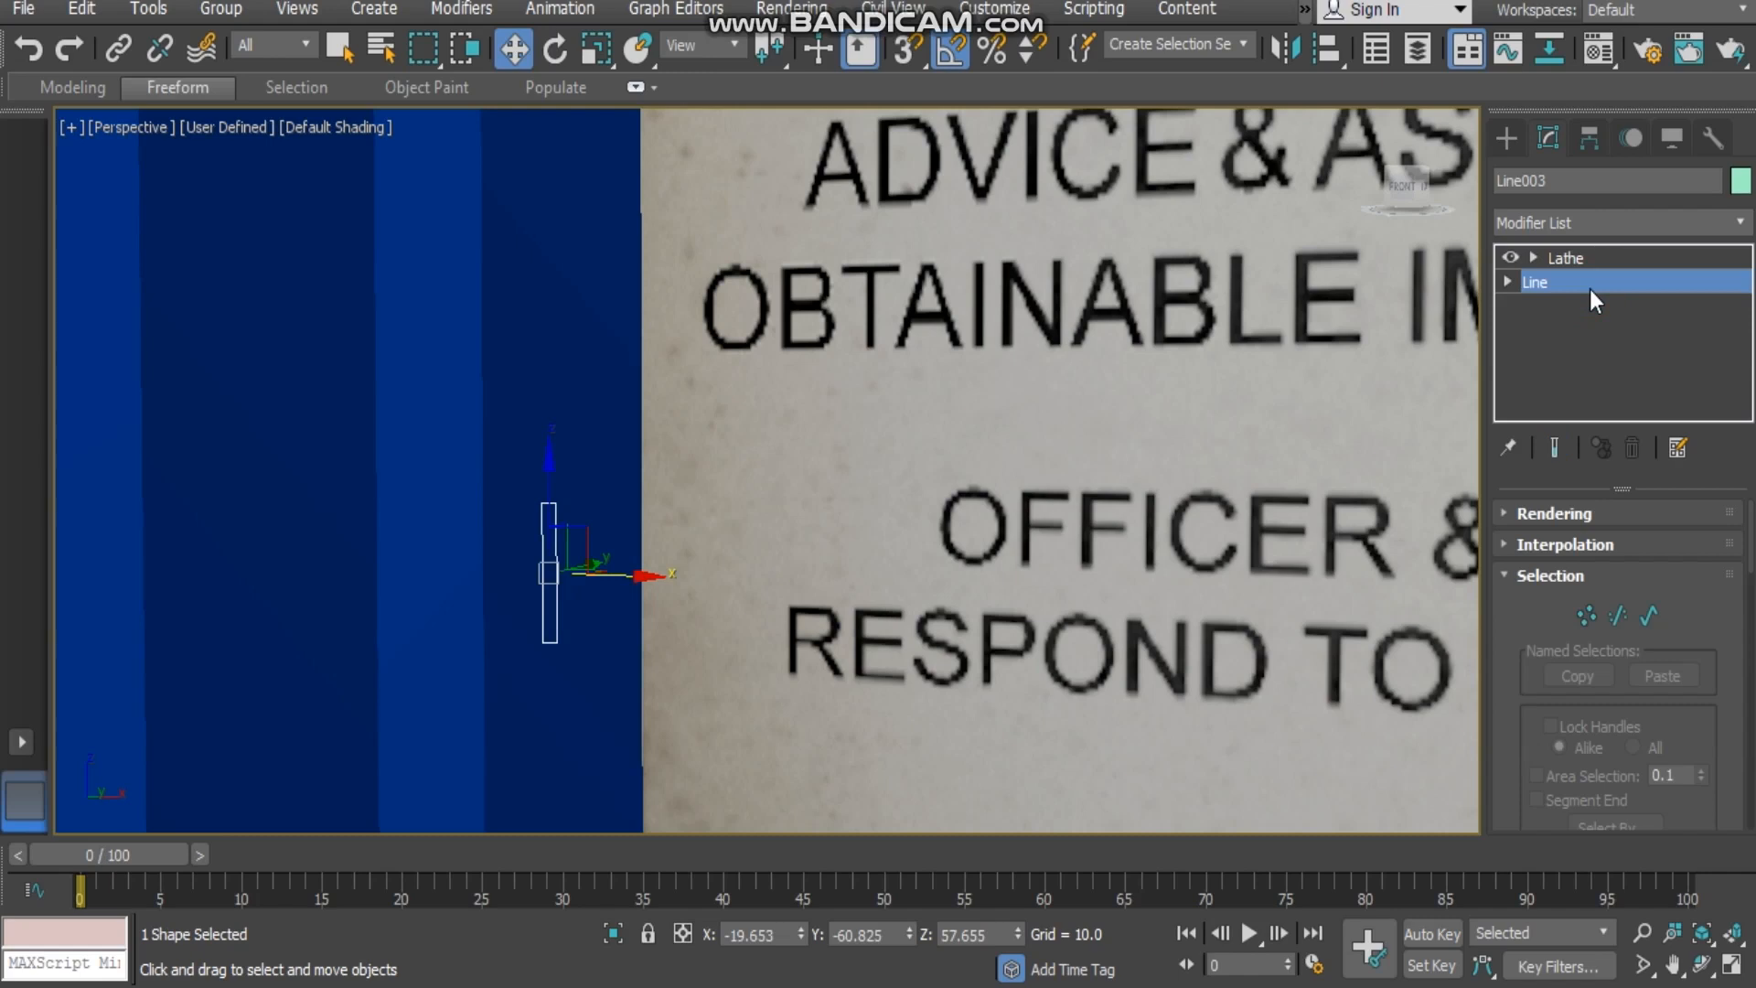
{"action": "scroll", "coordinate": [655, 588], "scroll_direction": "up", "scroll_amount": 4}
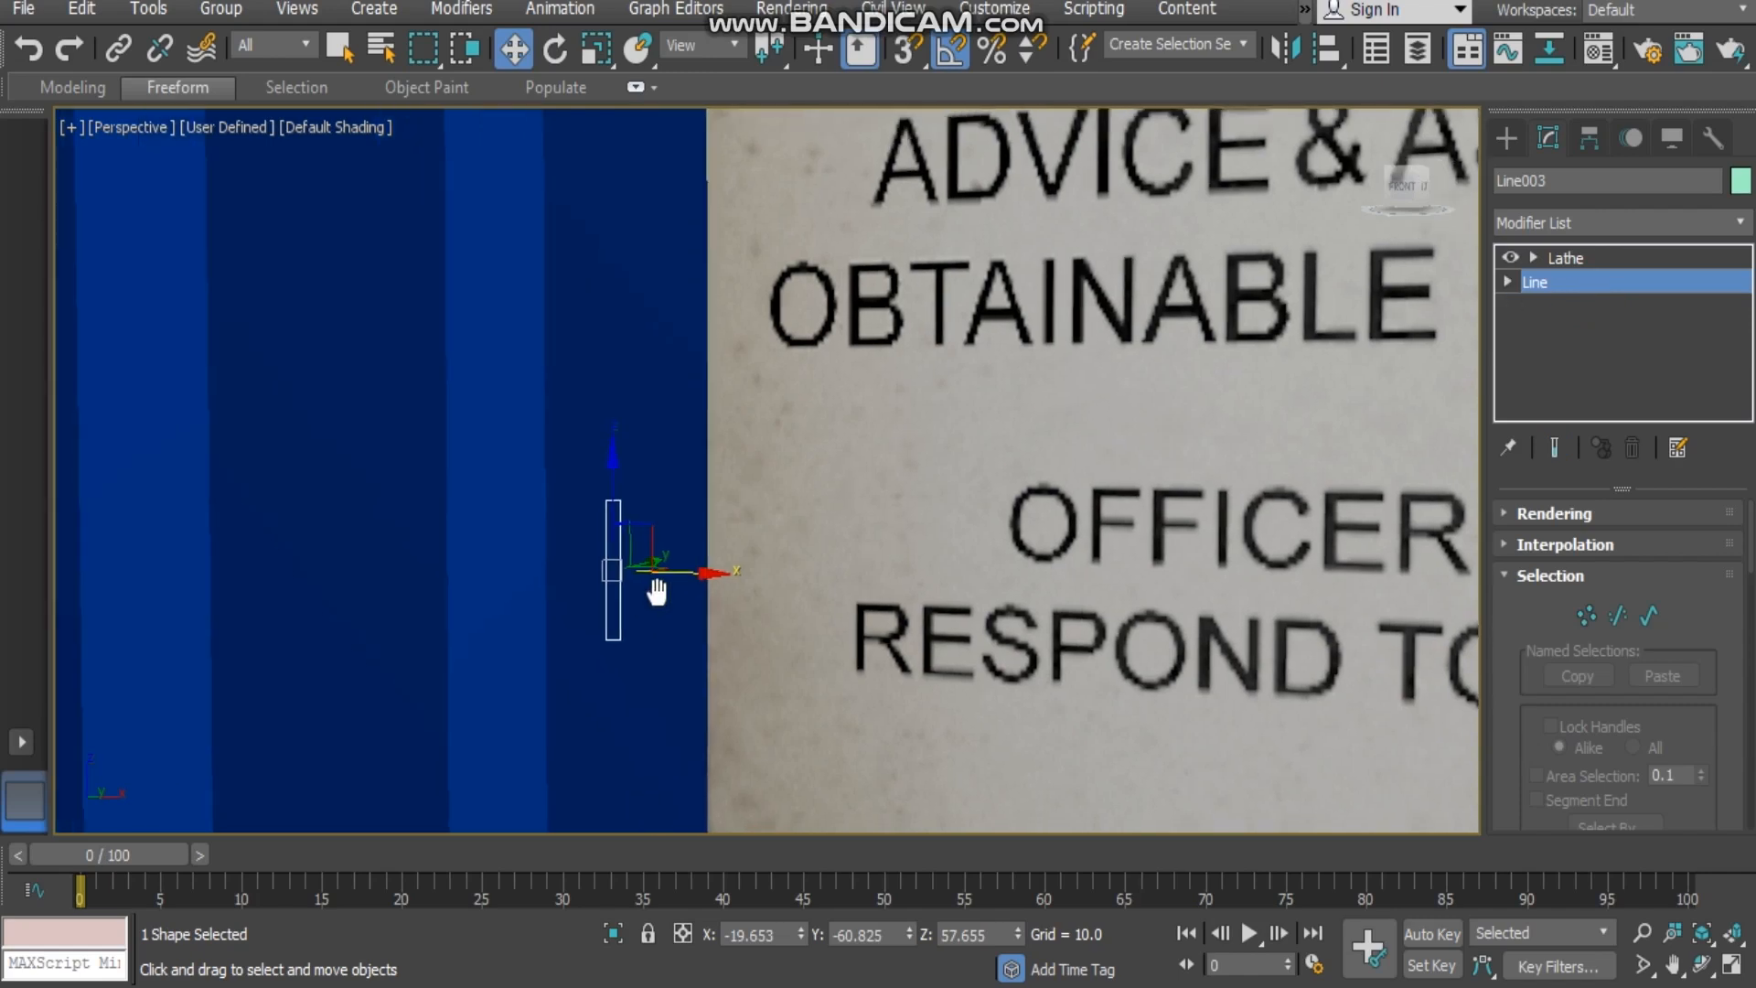
{"action": "middle_click_drag", "start_coordinate": [674, 576], "coordinate": [707, 563]}
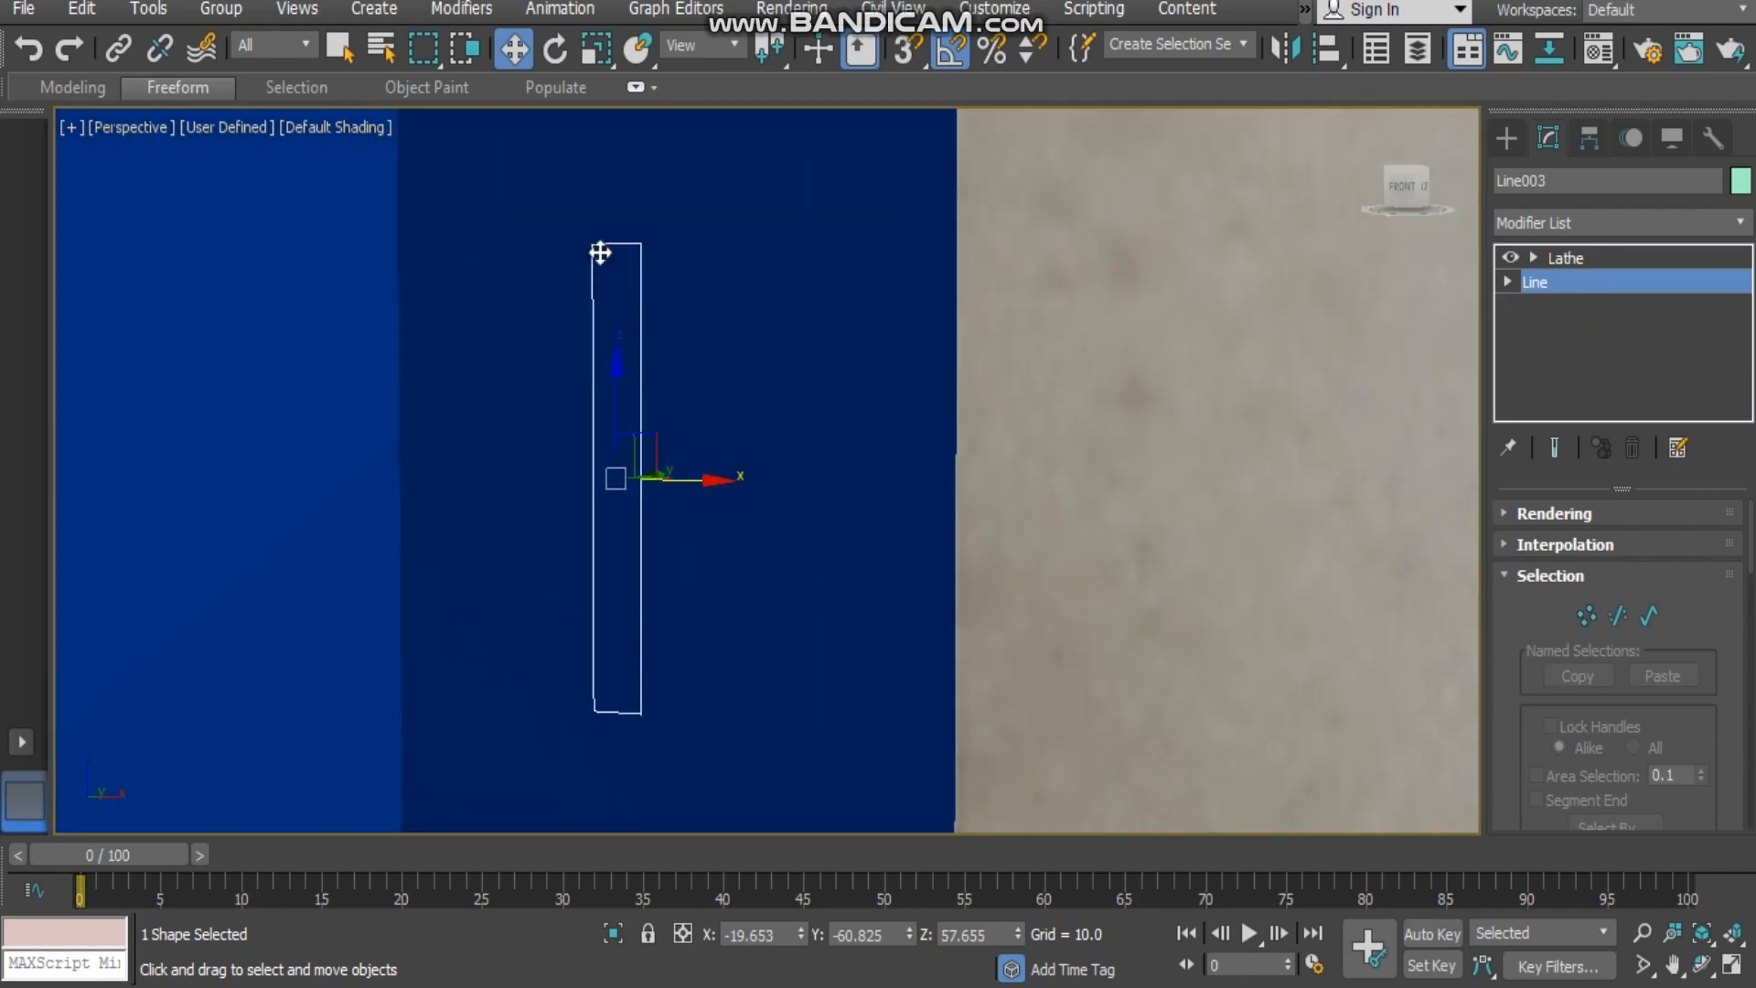
{"action": "left_click", "coordinate": [1639, 262]}
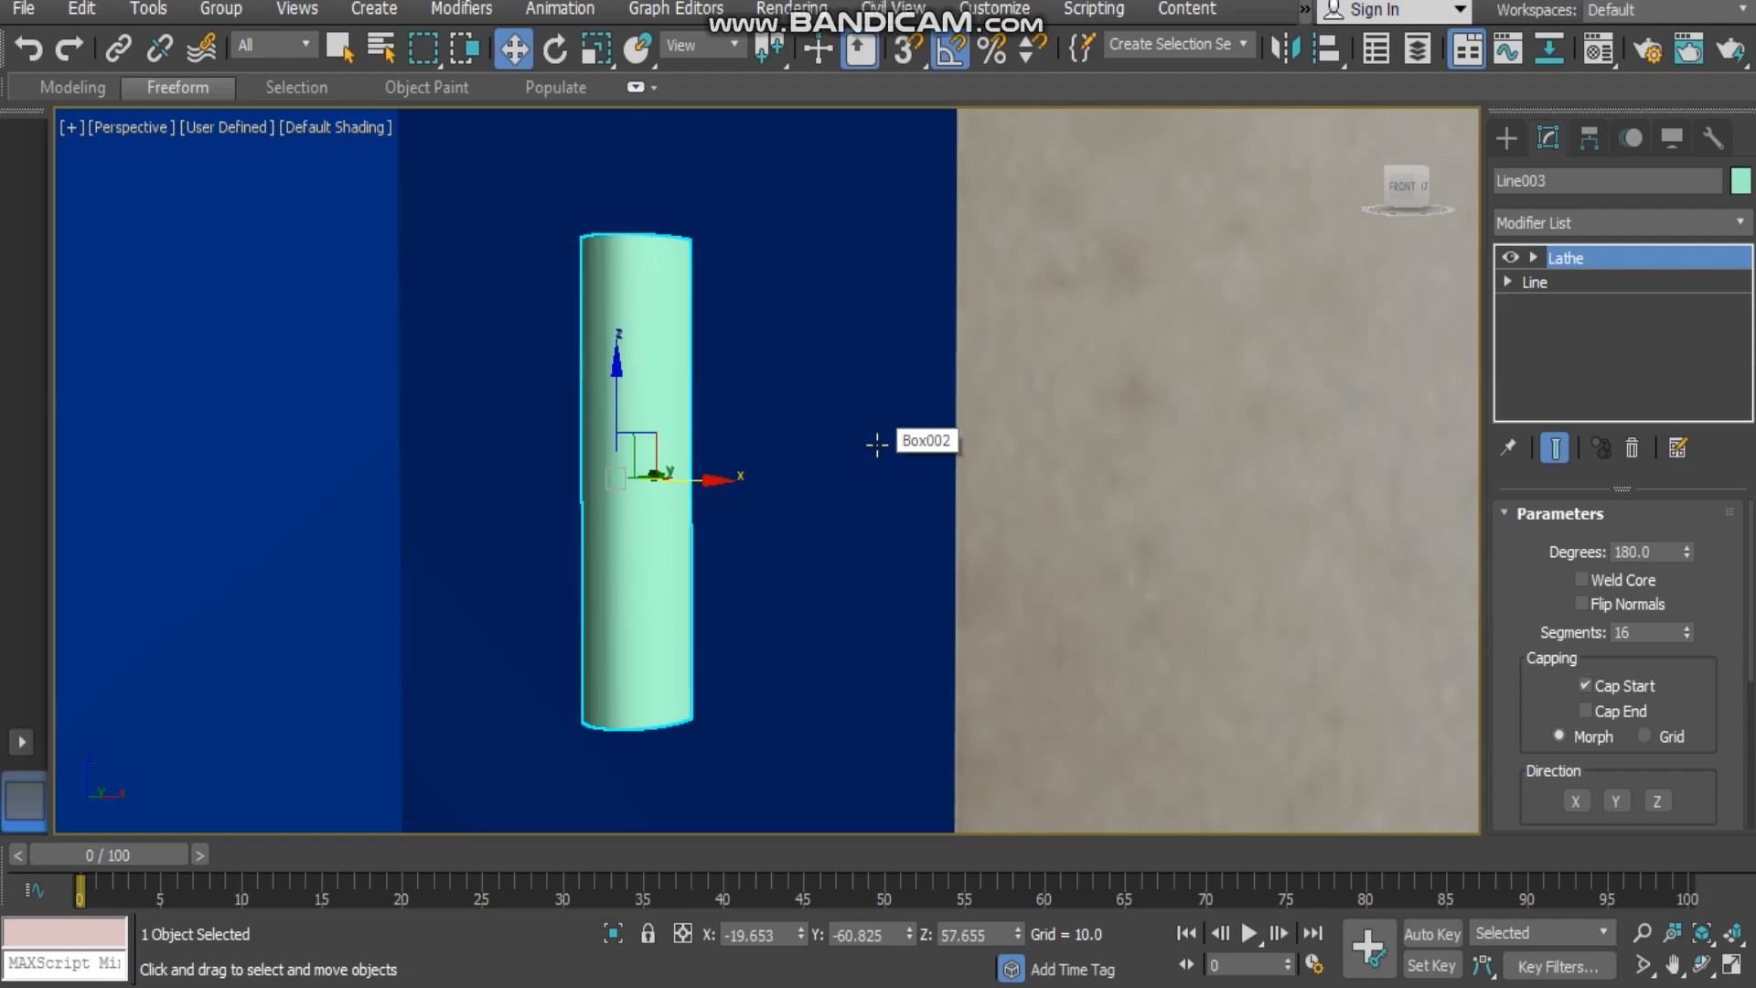
- Try the Center, Max and Min alignments on the hinge's Lathe modifier and return it to Max
{"action": "left_click_drag", "start_coordinate": [1750, 556], "coordinate": [1750, 641]}
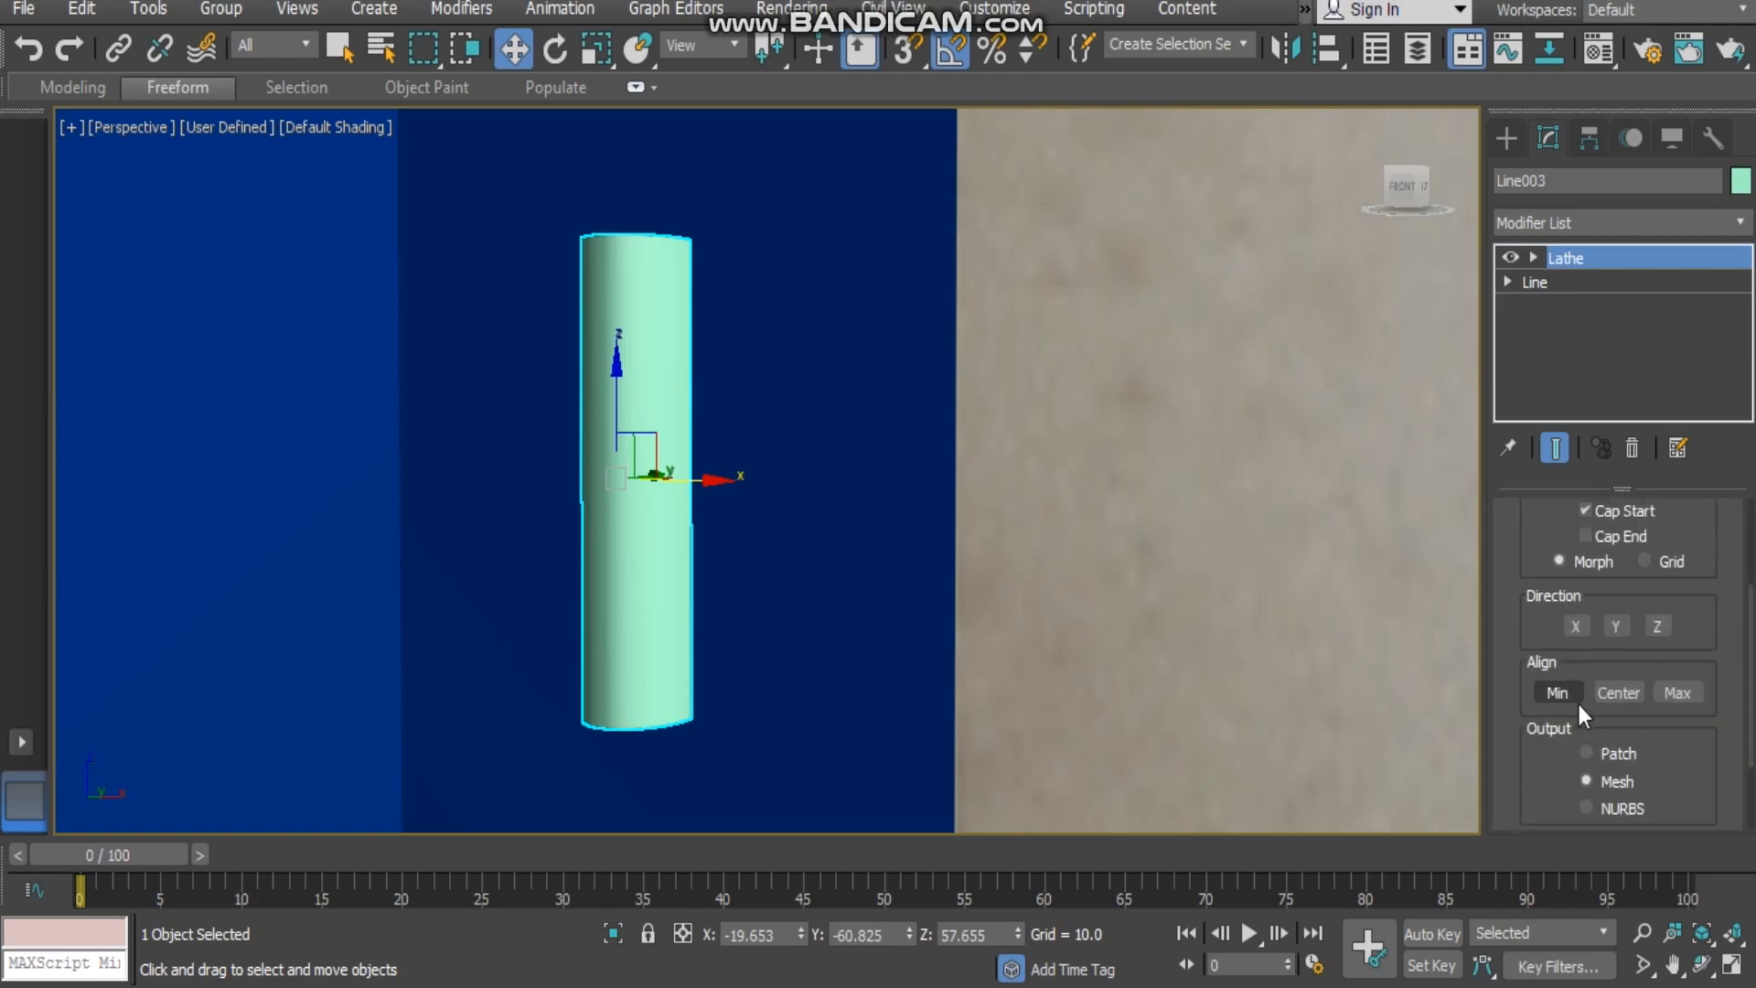
{"action": "left_click", "coordinate": [1636, 697]}
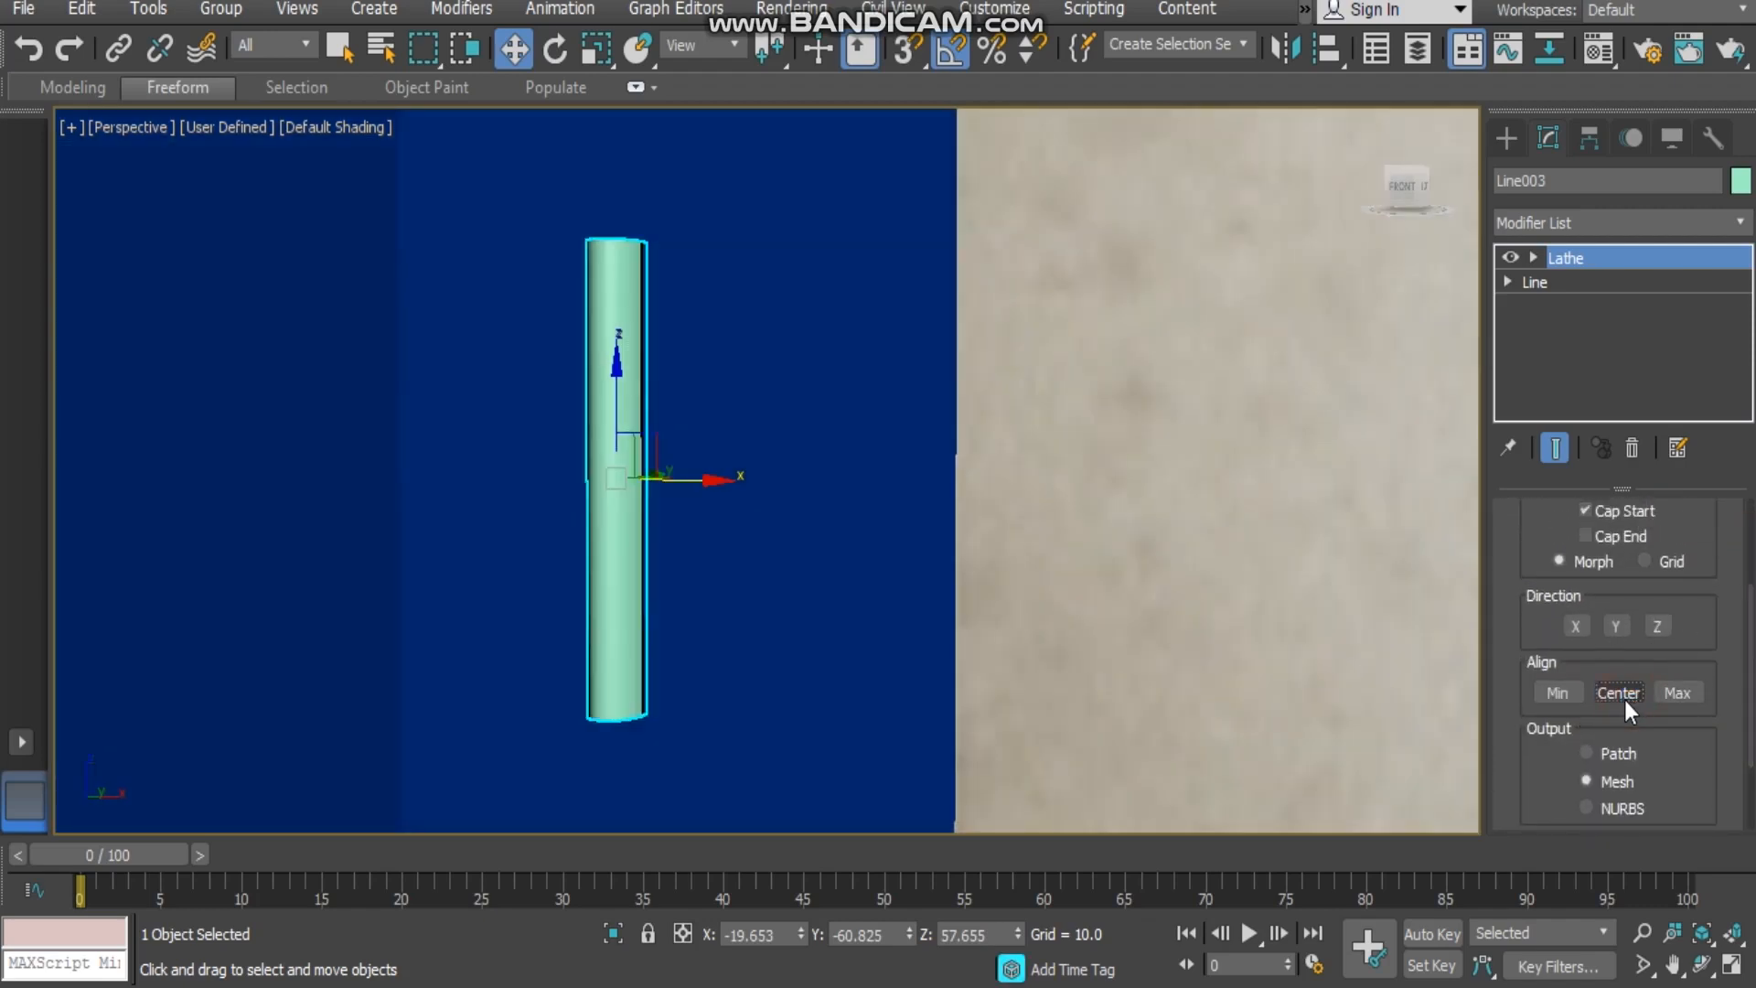
{"action": "left_click", "coordinate": [1677, 693]}
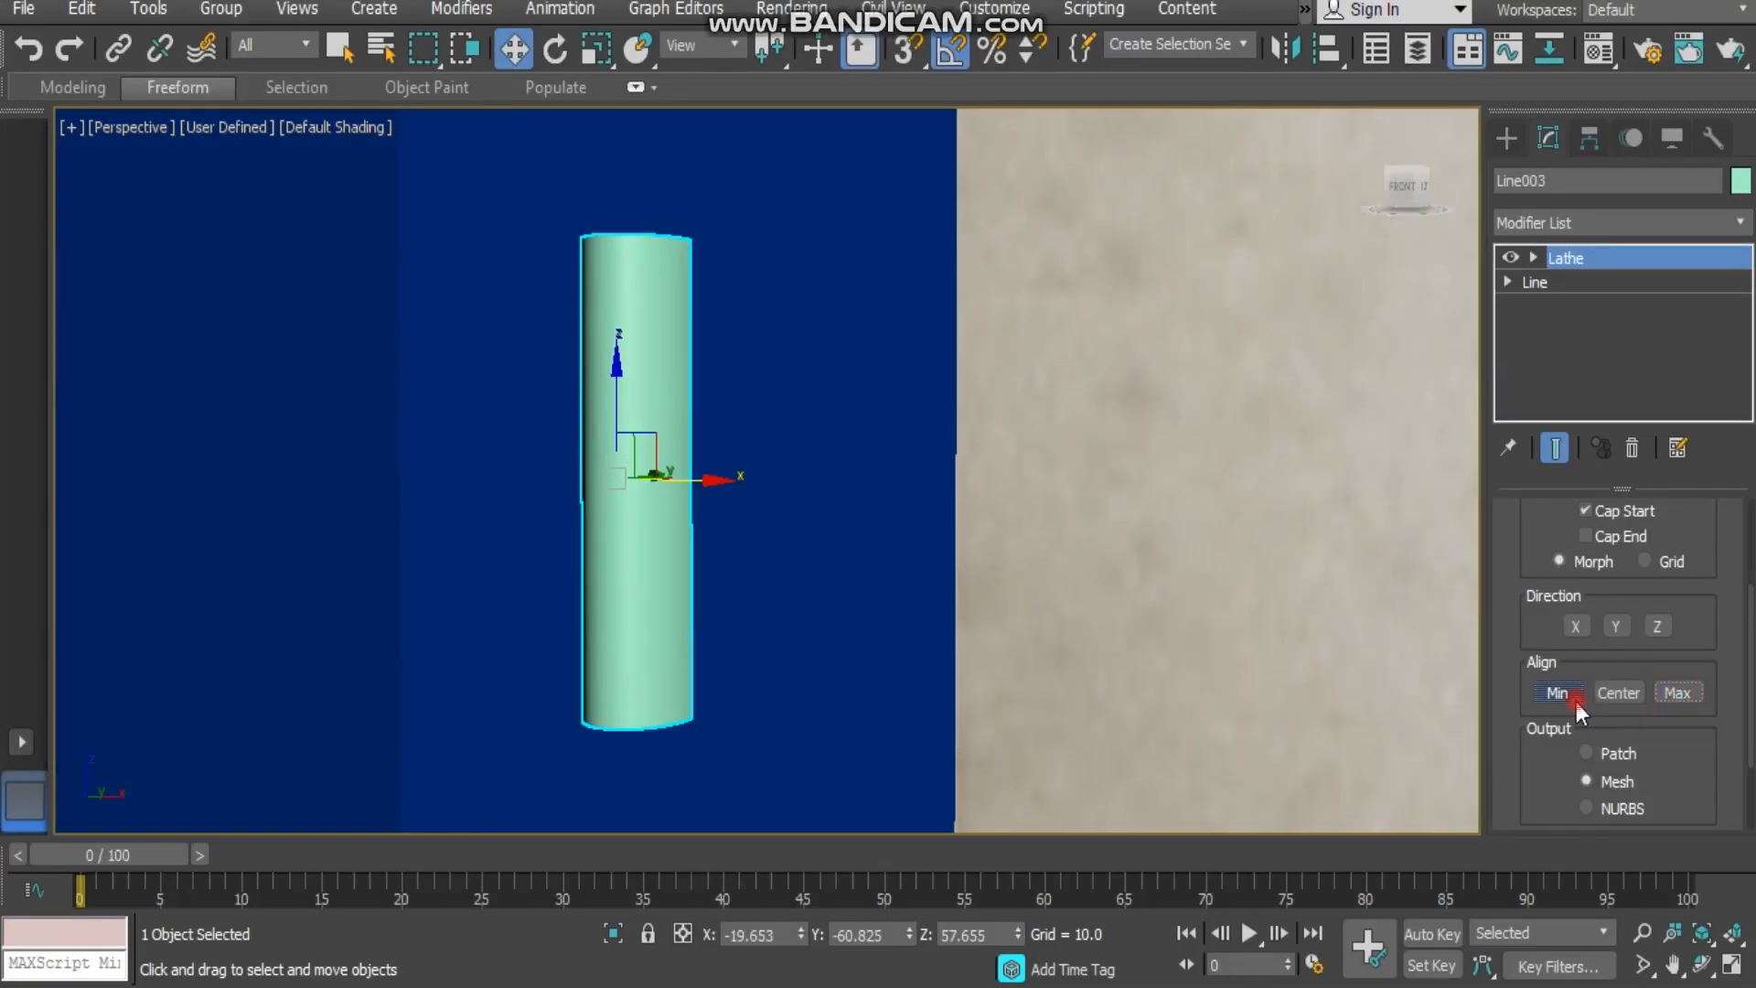
{"action": "left_click", "coordinate": [1557, 693]}
{"action": "left_click", "coordinate": [1678, 692]}
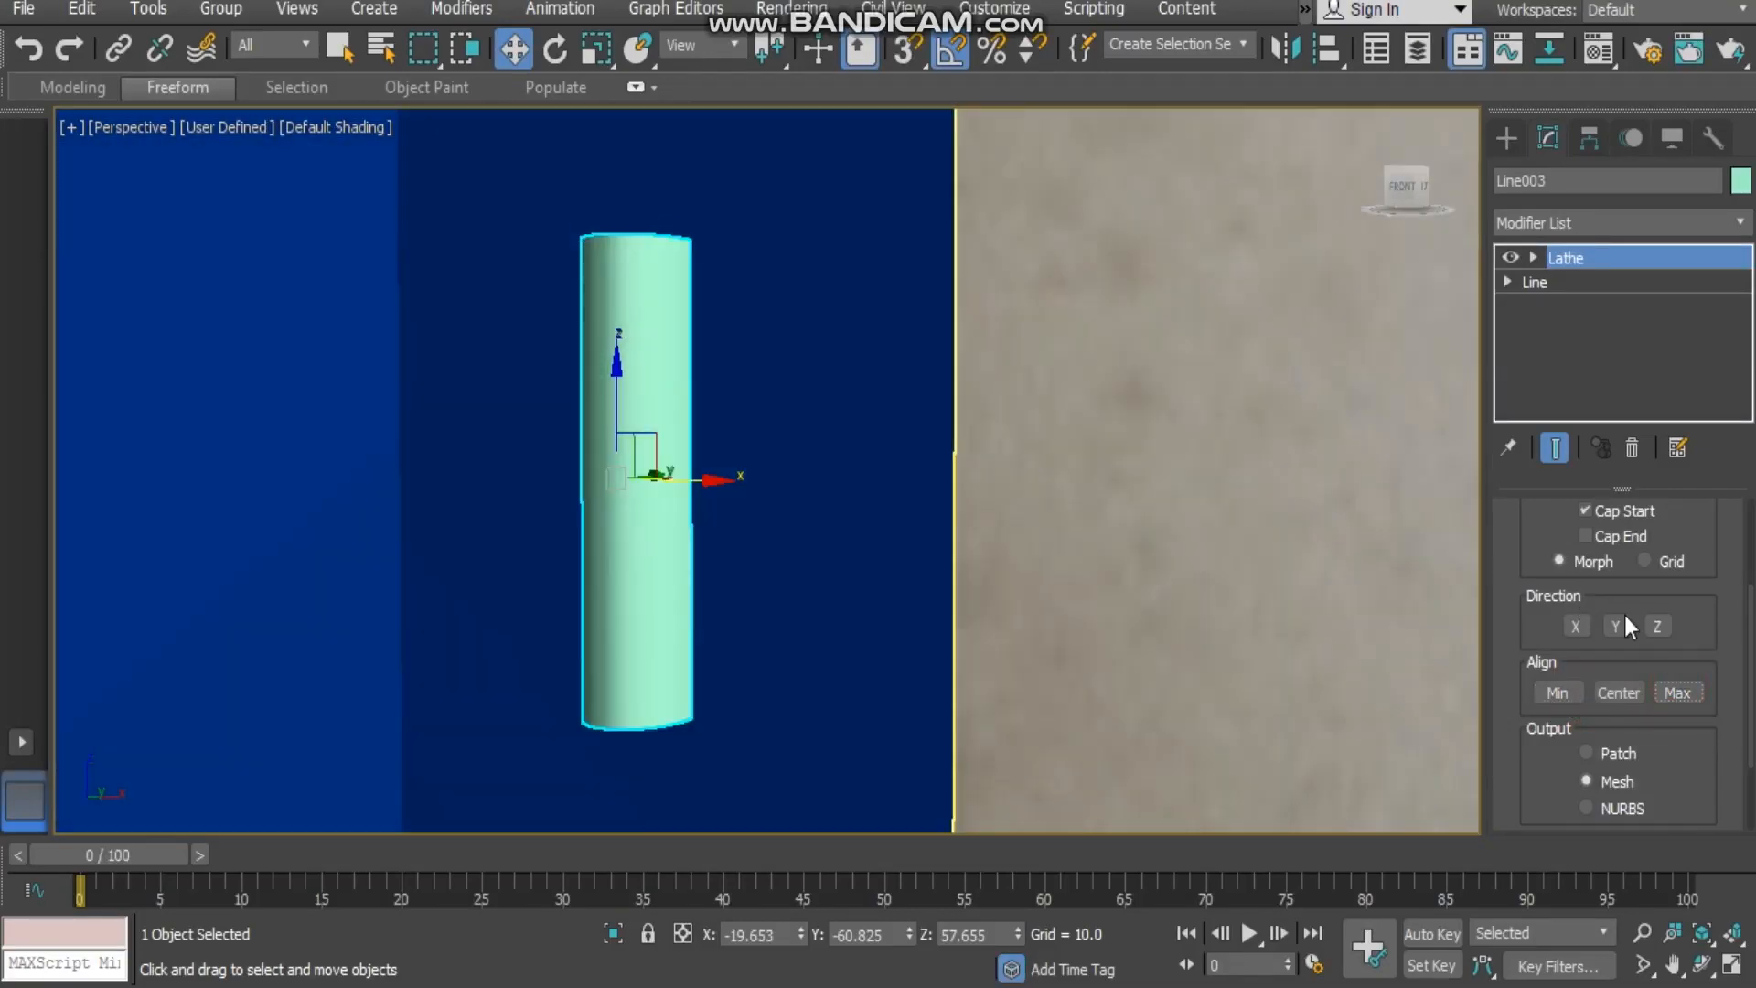
{"action": "scroll", "coordinate": [1626, 624], "scroll_direction": "up", "scroll_amount": 3}
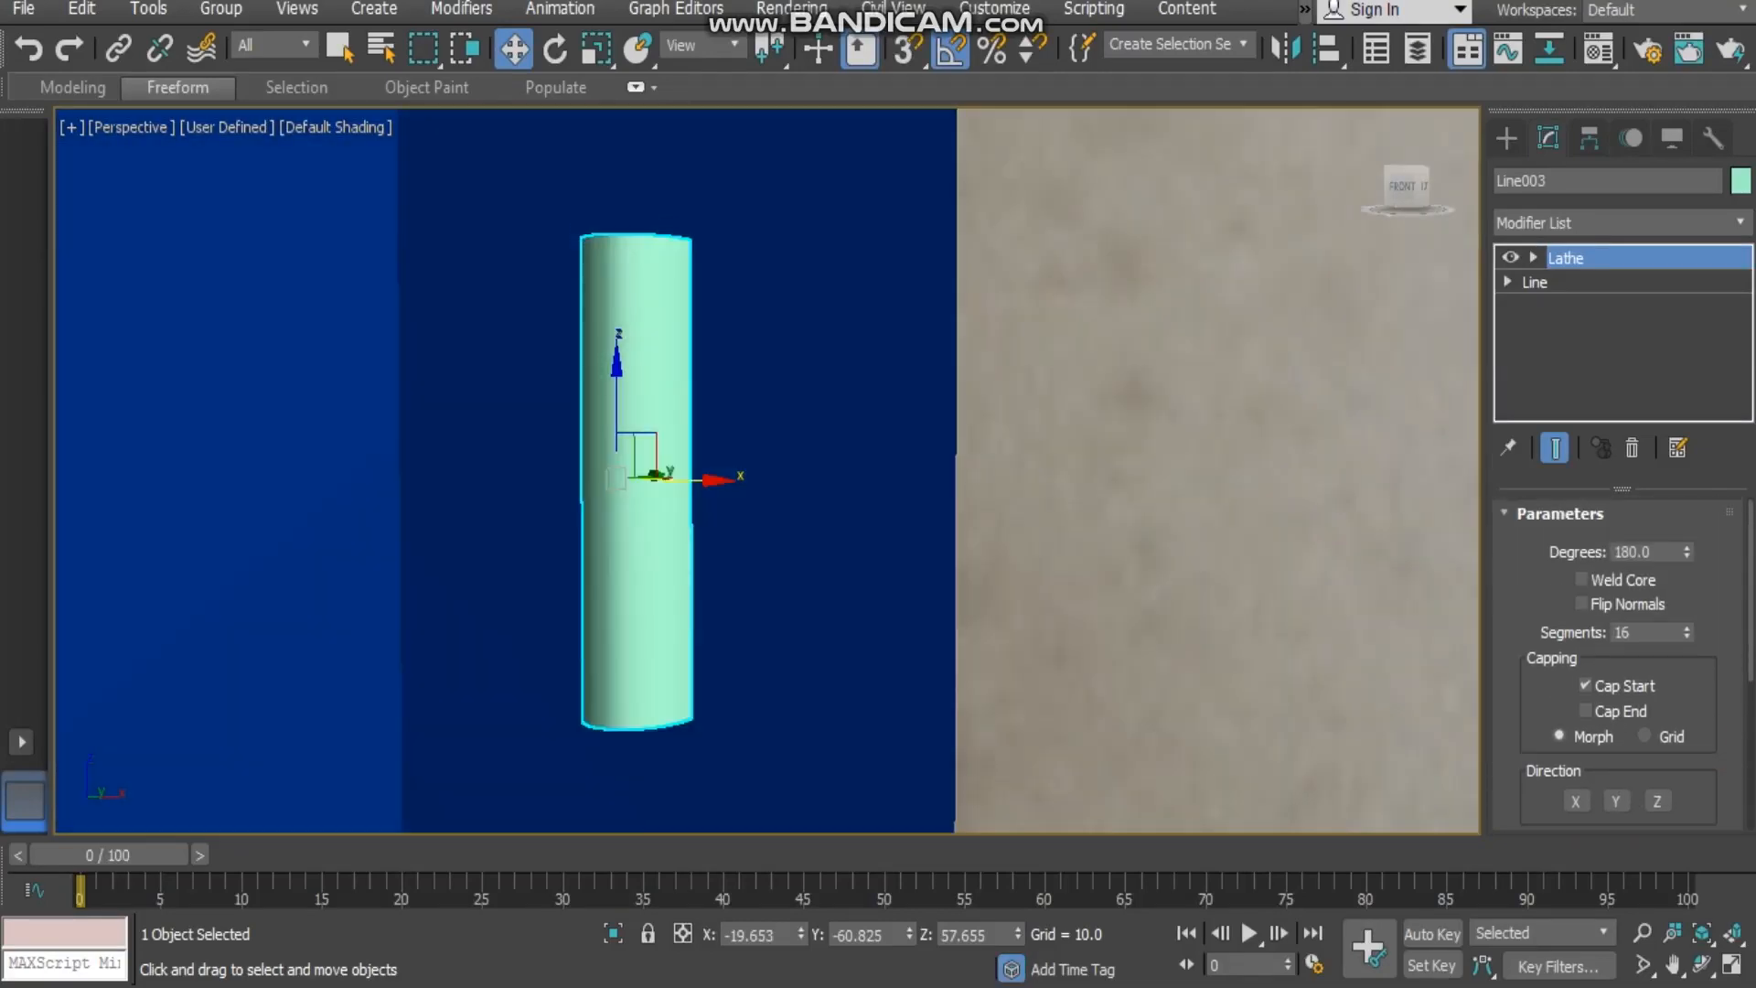
- Select the wooden cylinder inside the round door lock and examine its keyhole cut up close
{"action": "middle_click_drag", "start_coordinate": [801, 670], "coordinate": [850, 952]}
{"action": "scroll", "coordinate": [802, 605], "scroll_direction": "down", "scroll_amount": 3}
{"action": "middle_click_drag", "start_coordinate": [805, 576], "coordinate": [805, 814]}
{"action": "scroll", "coordinate": [784, 480], "scroll_direction": "down", "scroll_amount": 2}
{"action": "middle_click_drag", "start_coordinate": [812, 668], "coordinate": [811, 970]}
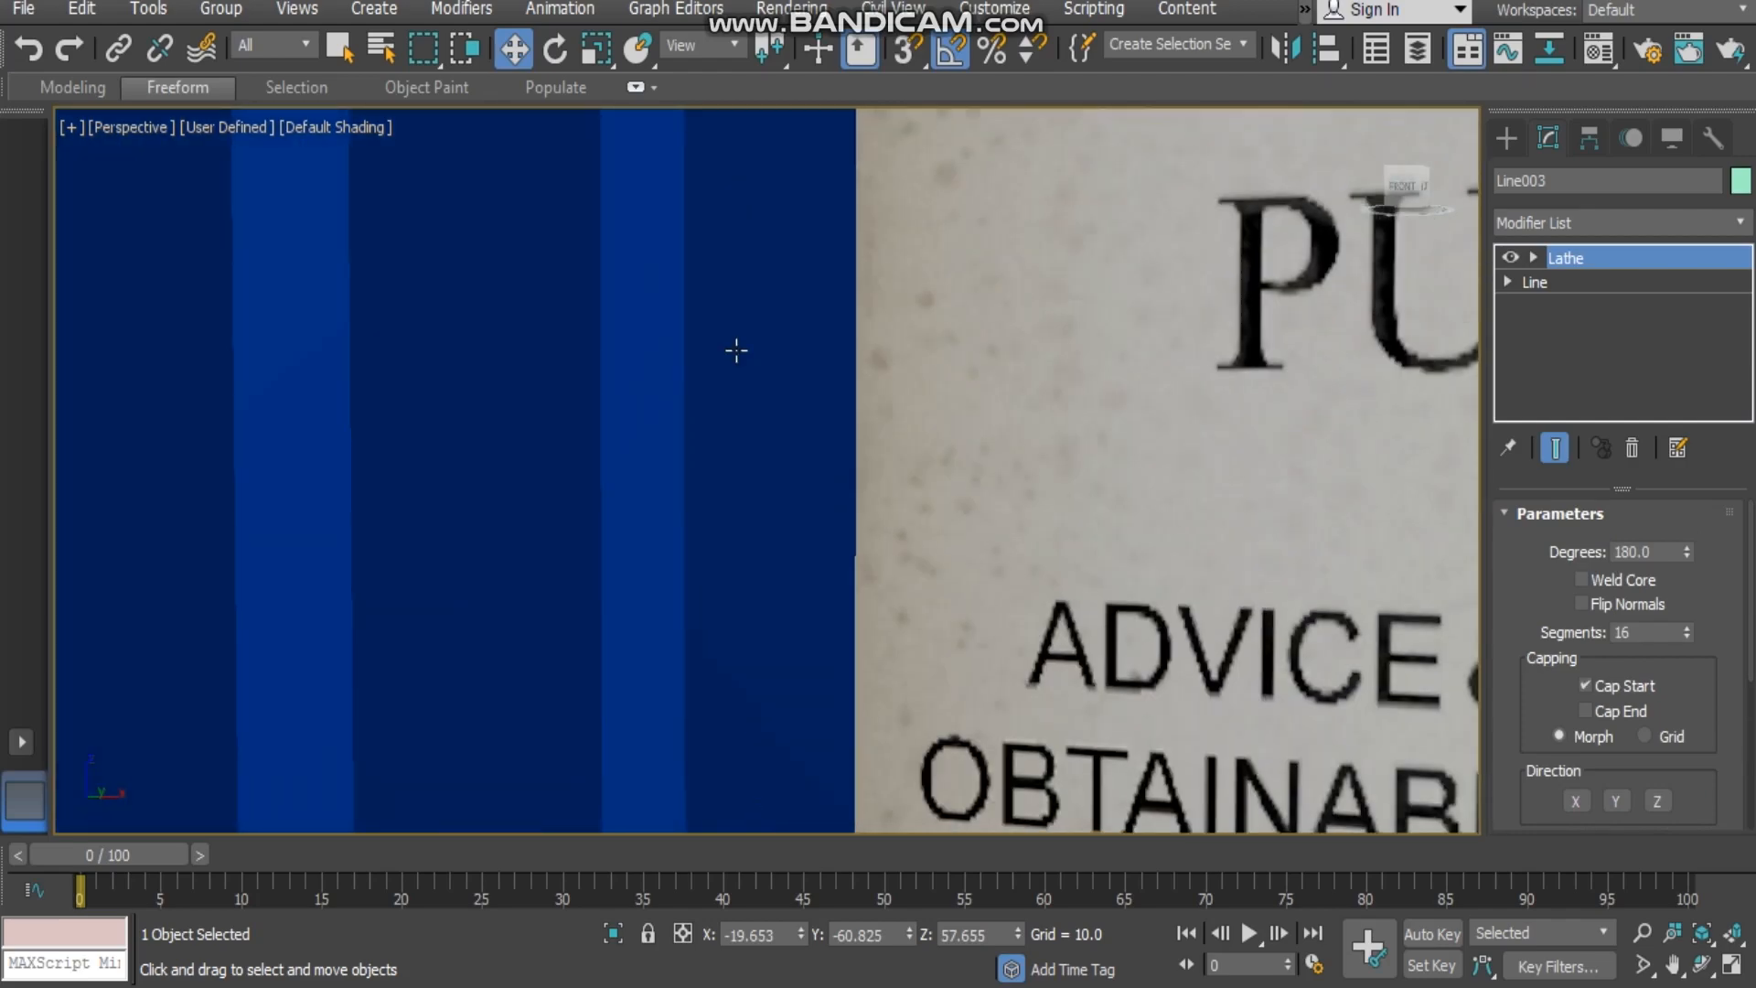
{"action": "scroll", "coordinate": [736, 350], "scroll_direction": "down", "scroll_amount": 4}
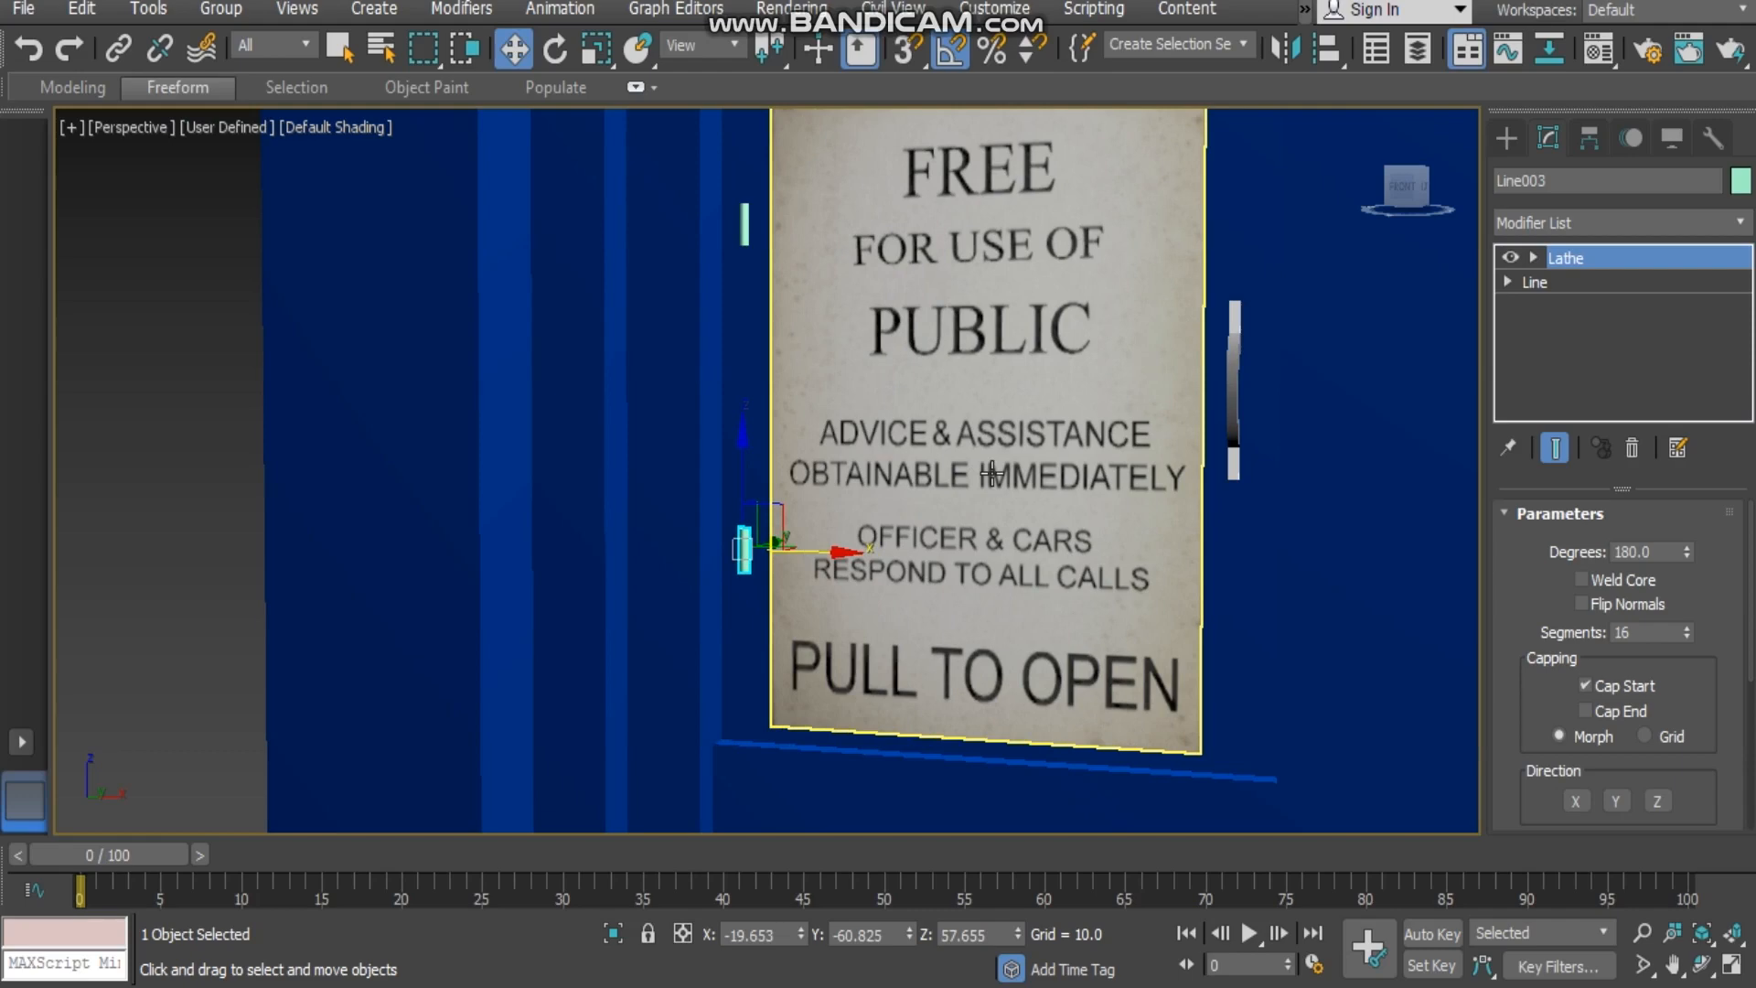
{"action": "scroll", "coordinate": [1061, 437], "scroll_direction": "down", "scroll_amount": 5}
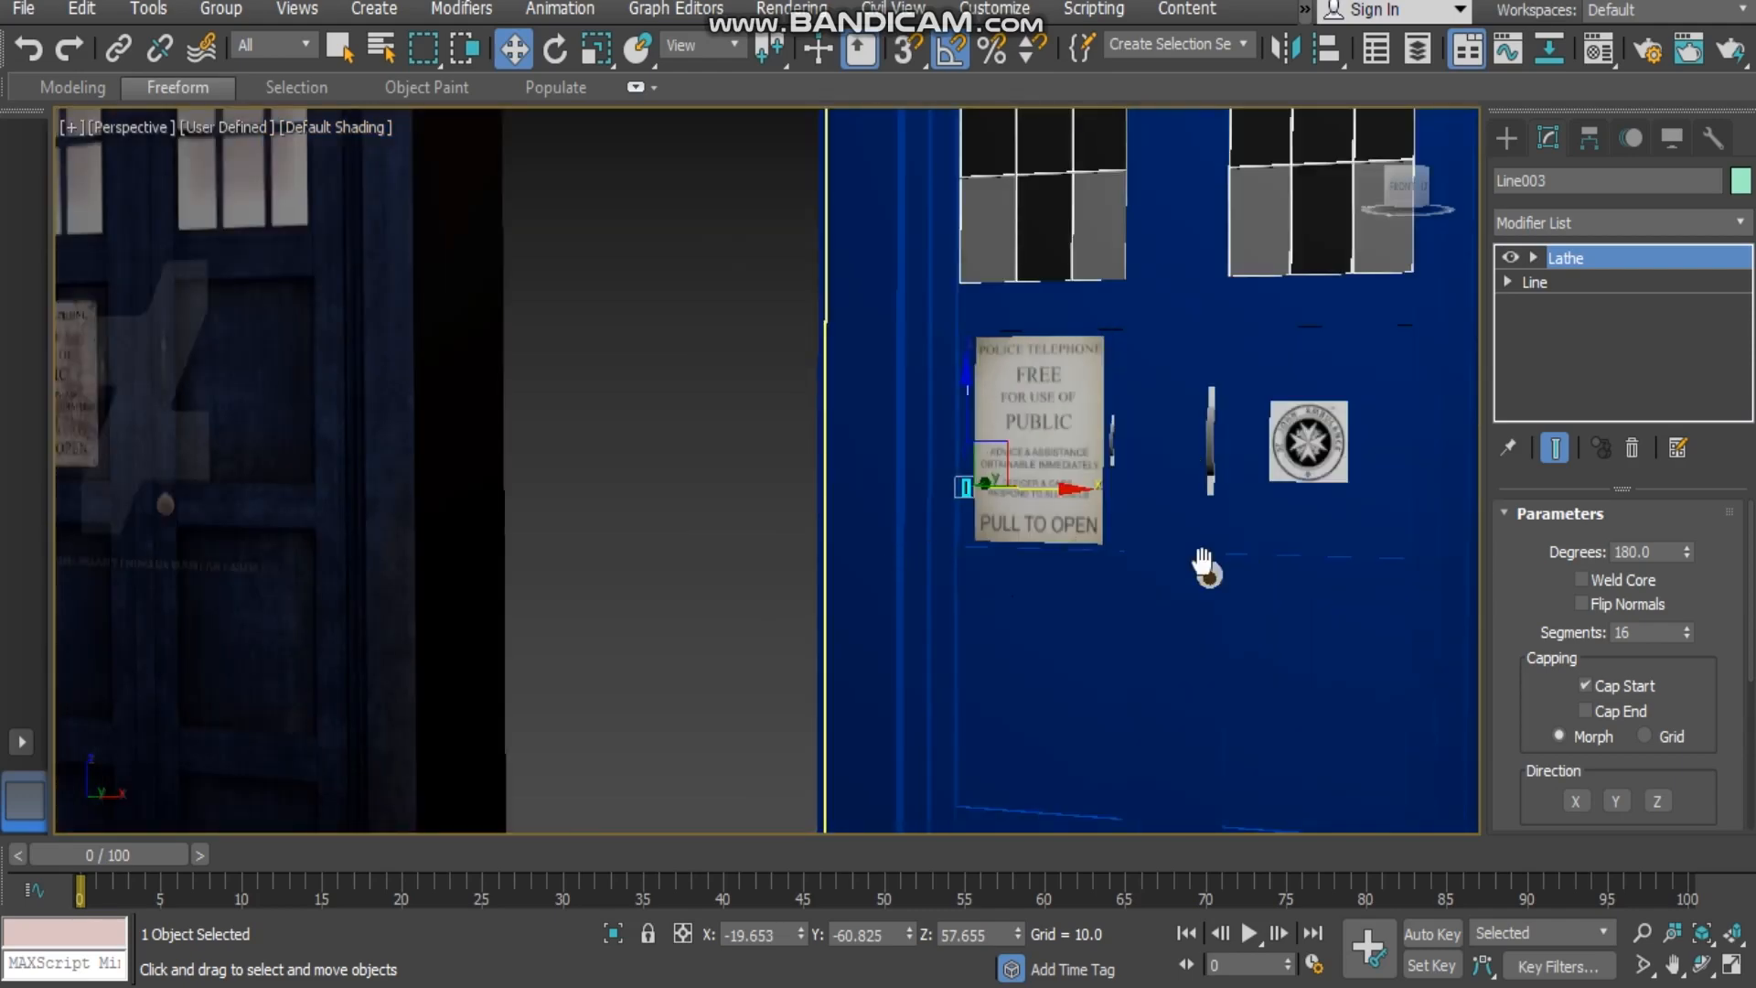
{"action": "middle_click_drag", "start_coordinate": [1202, 560], "coordinate": [800, 593]}
{"action": "middle_click_drag", "start_coordinate": [954, 574], "coordinate": [735, 611], "text": "alt"}
{"action": "scroll", "coordinate": [734, 611], "scroll_direction": "up", "scroll_amount": 10}
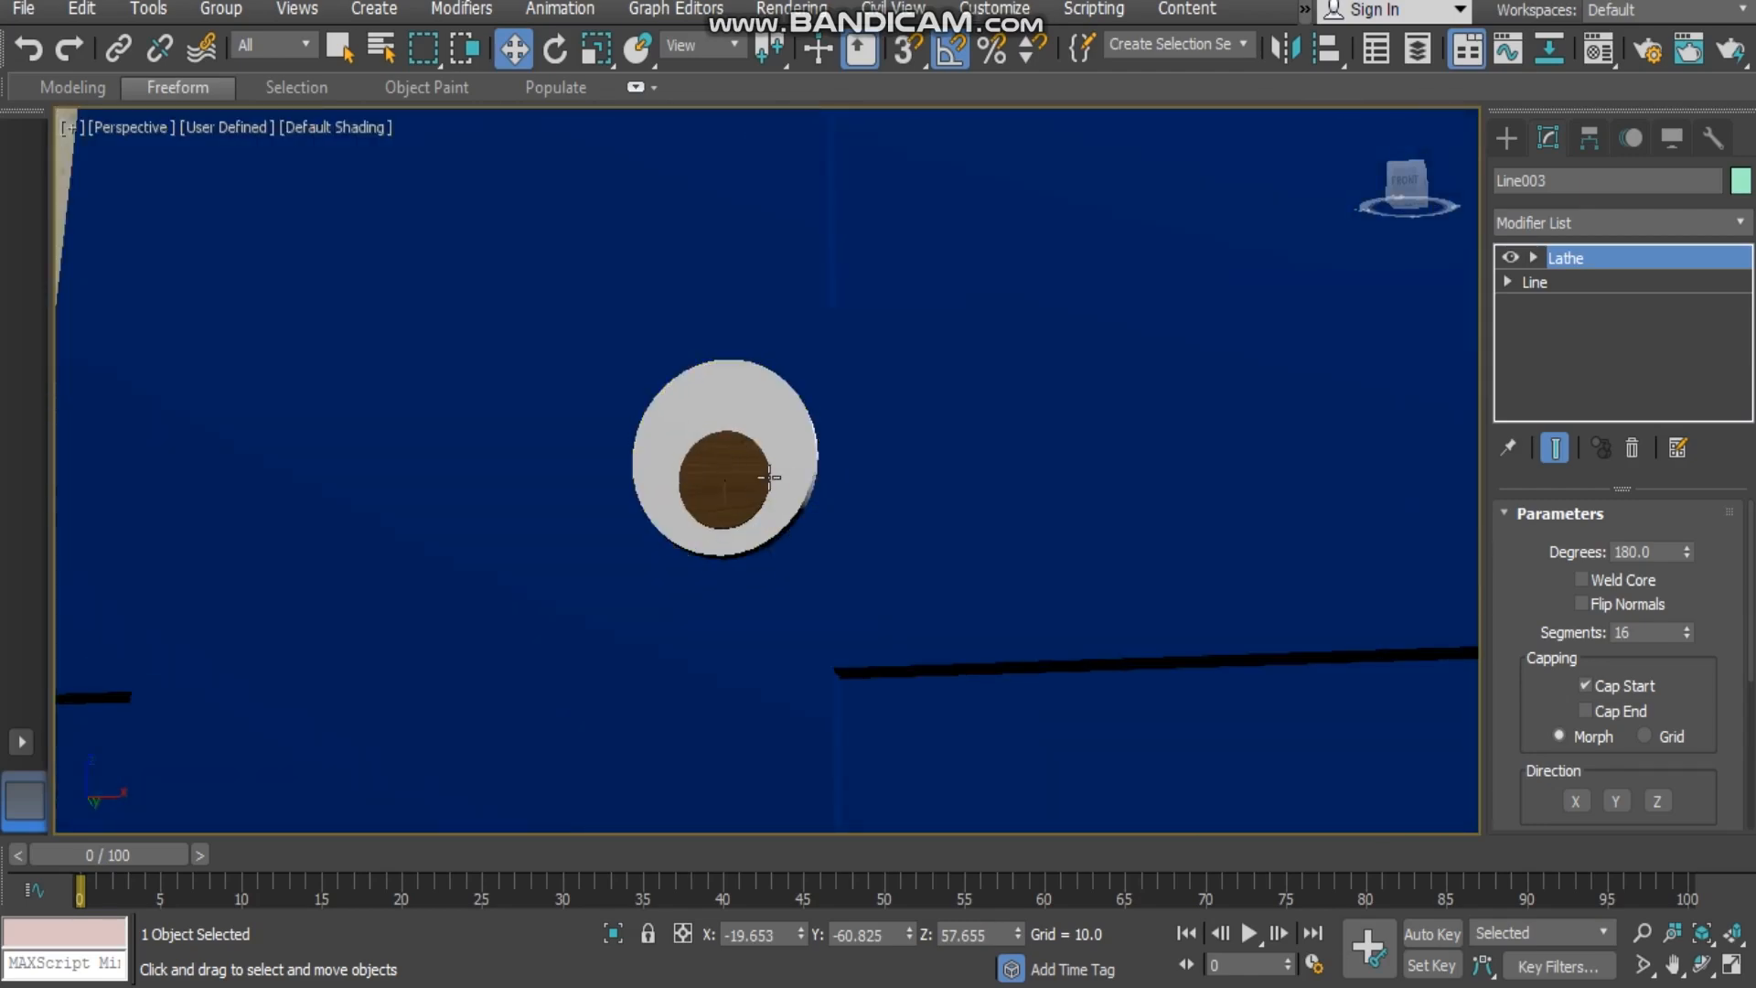
{"action": "left_click", "coordinate": [745, 504]}
{"action": "scroll", "coordinate": [723, 508], "scroll_direction": "up", "scroll_amount": 8}
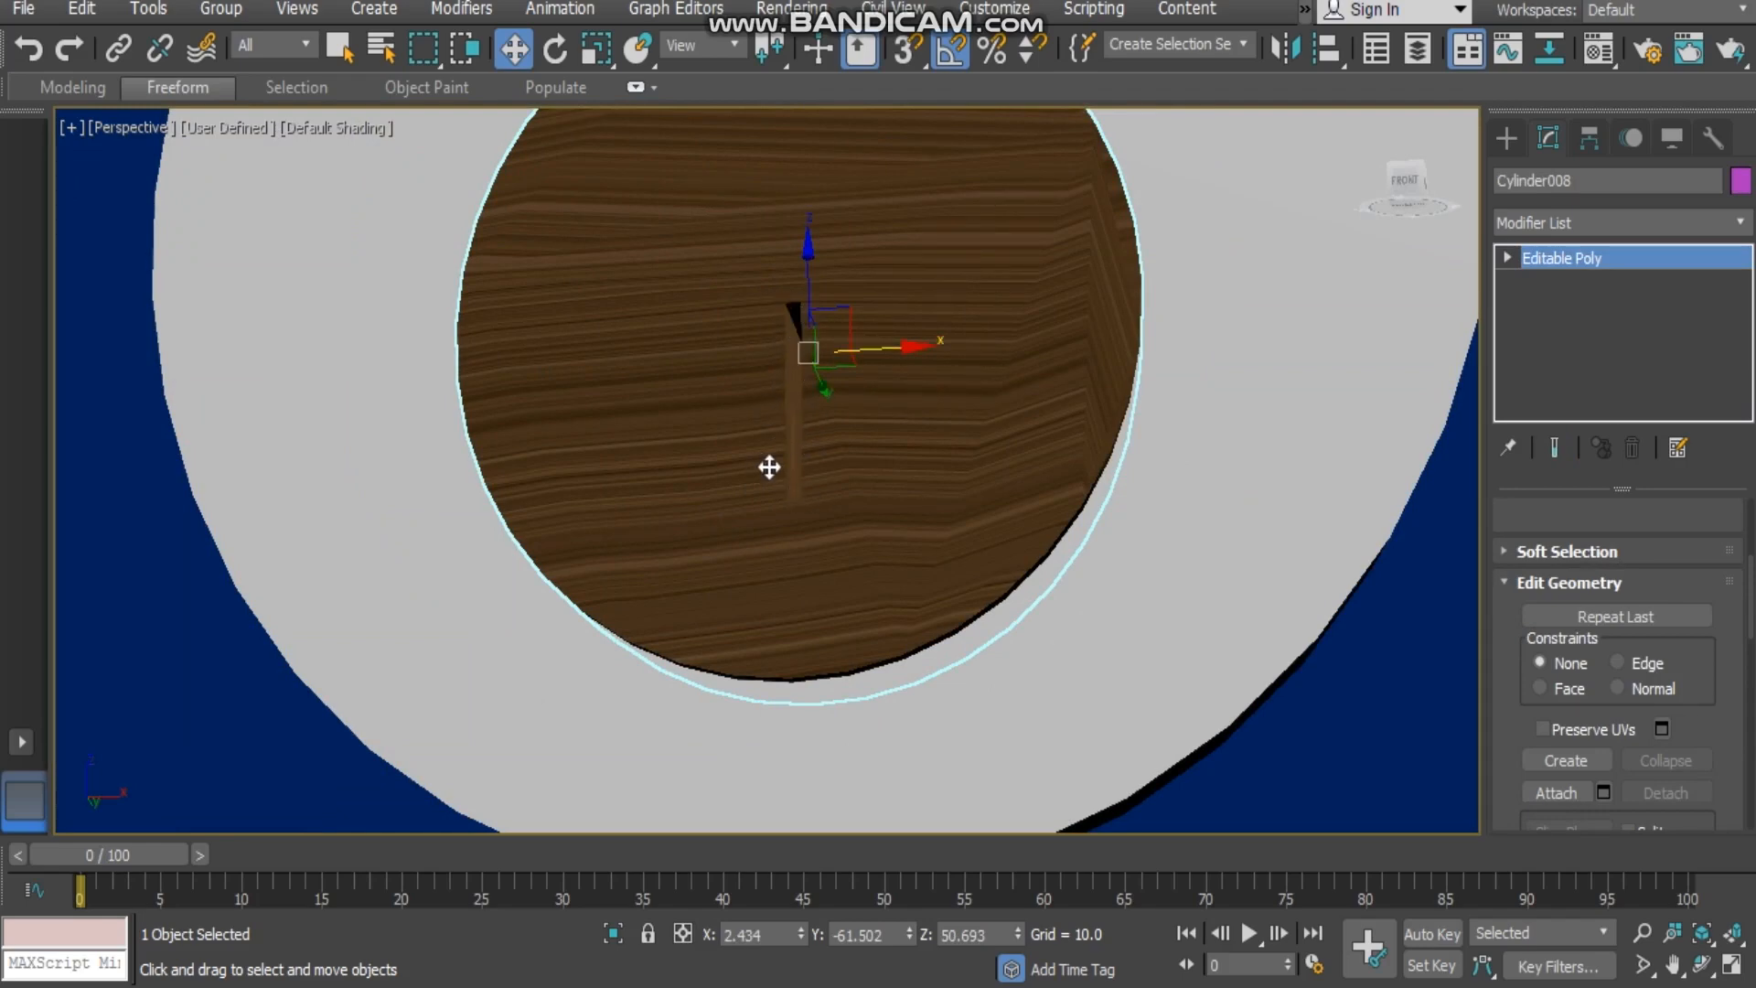
- Examine the stepped roof above the police box sign by selecting its lower tier and its top tier
{"action": "scroll", "coordinate": [875, 443], "scroll_direction": "down", "scroll_amount": 8}
{"action": "middle_click_drag", "start_coordinate": [946, 398], "coordinate": [979, 713]}
{"action": "scroll", "coordinate": [948, 506], "scroll_direction": "up", "scroll_amount": 1}
{"action": "scroll", "coordinate": [949, 506], "scroll_direction": "down", "scroll_amount": 3}
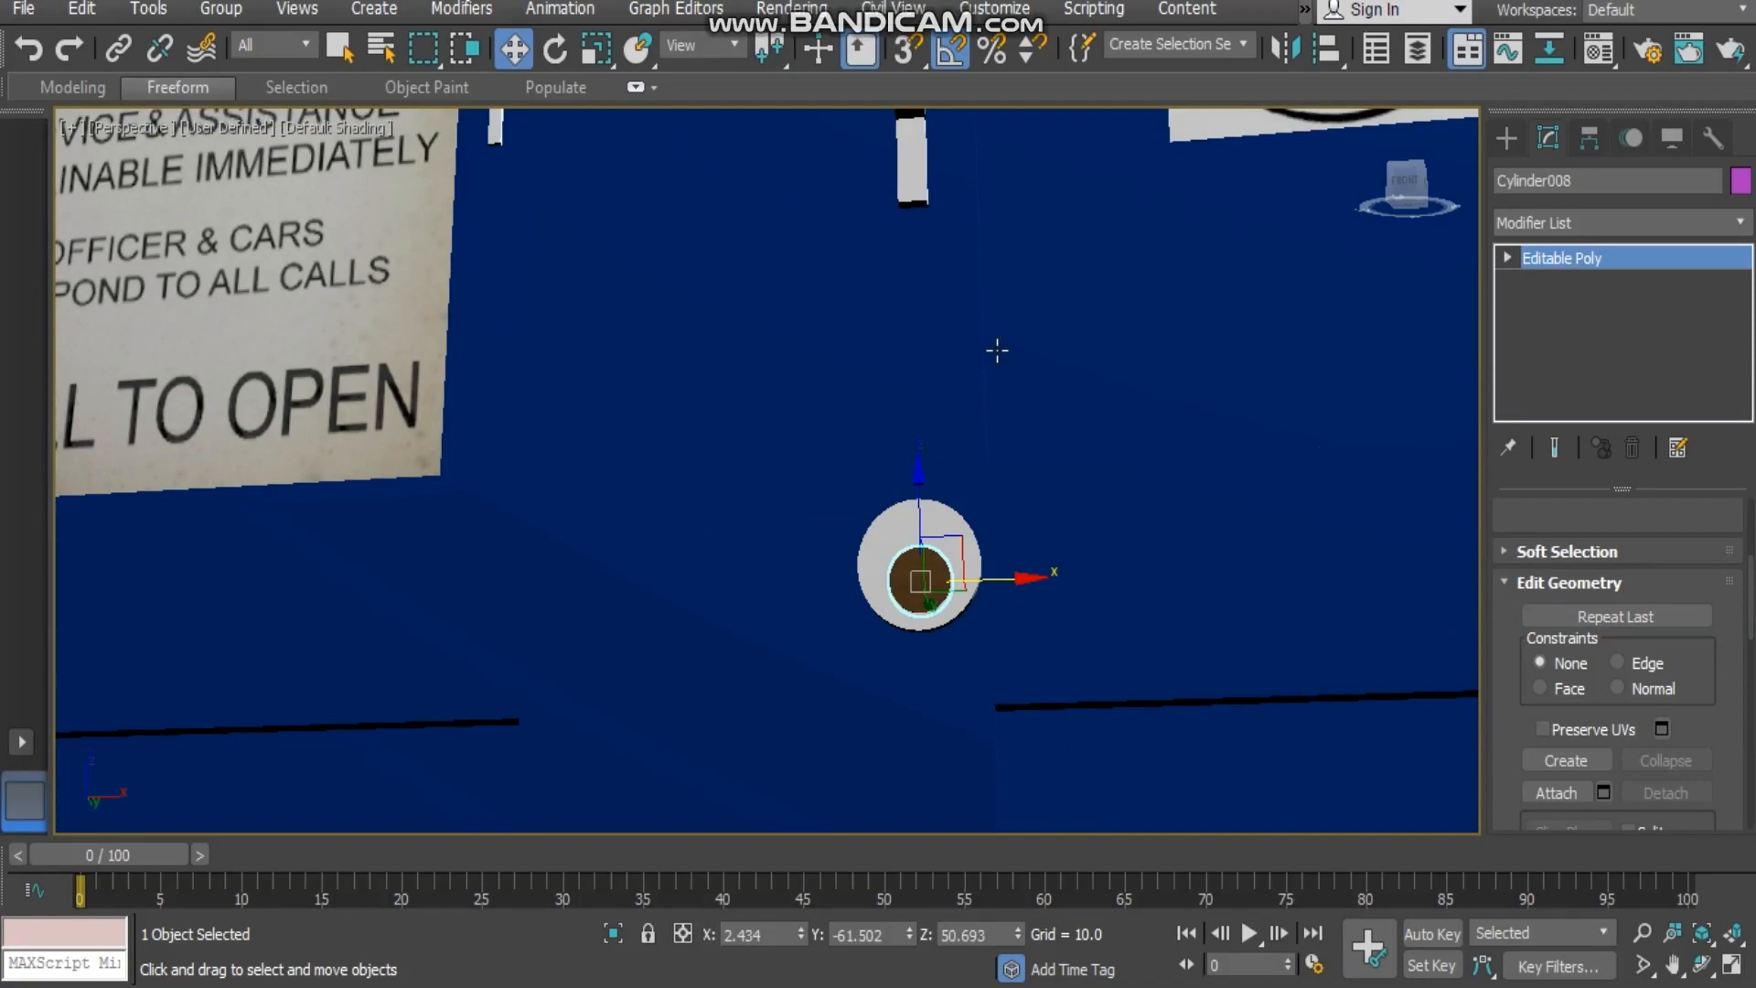
{"action": "scroll", "coordinate": [1000, 337], "scroll_direction": "down", "scroll_amount": 3}
{"action": "middle_click_drag", "start_coordinate": [1015, 294], "coordinate": [966, 726]}
{"action": "middle_click_drag", "start_coordinate": [974, 527], "coordinate": [969, 824]}
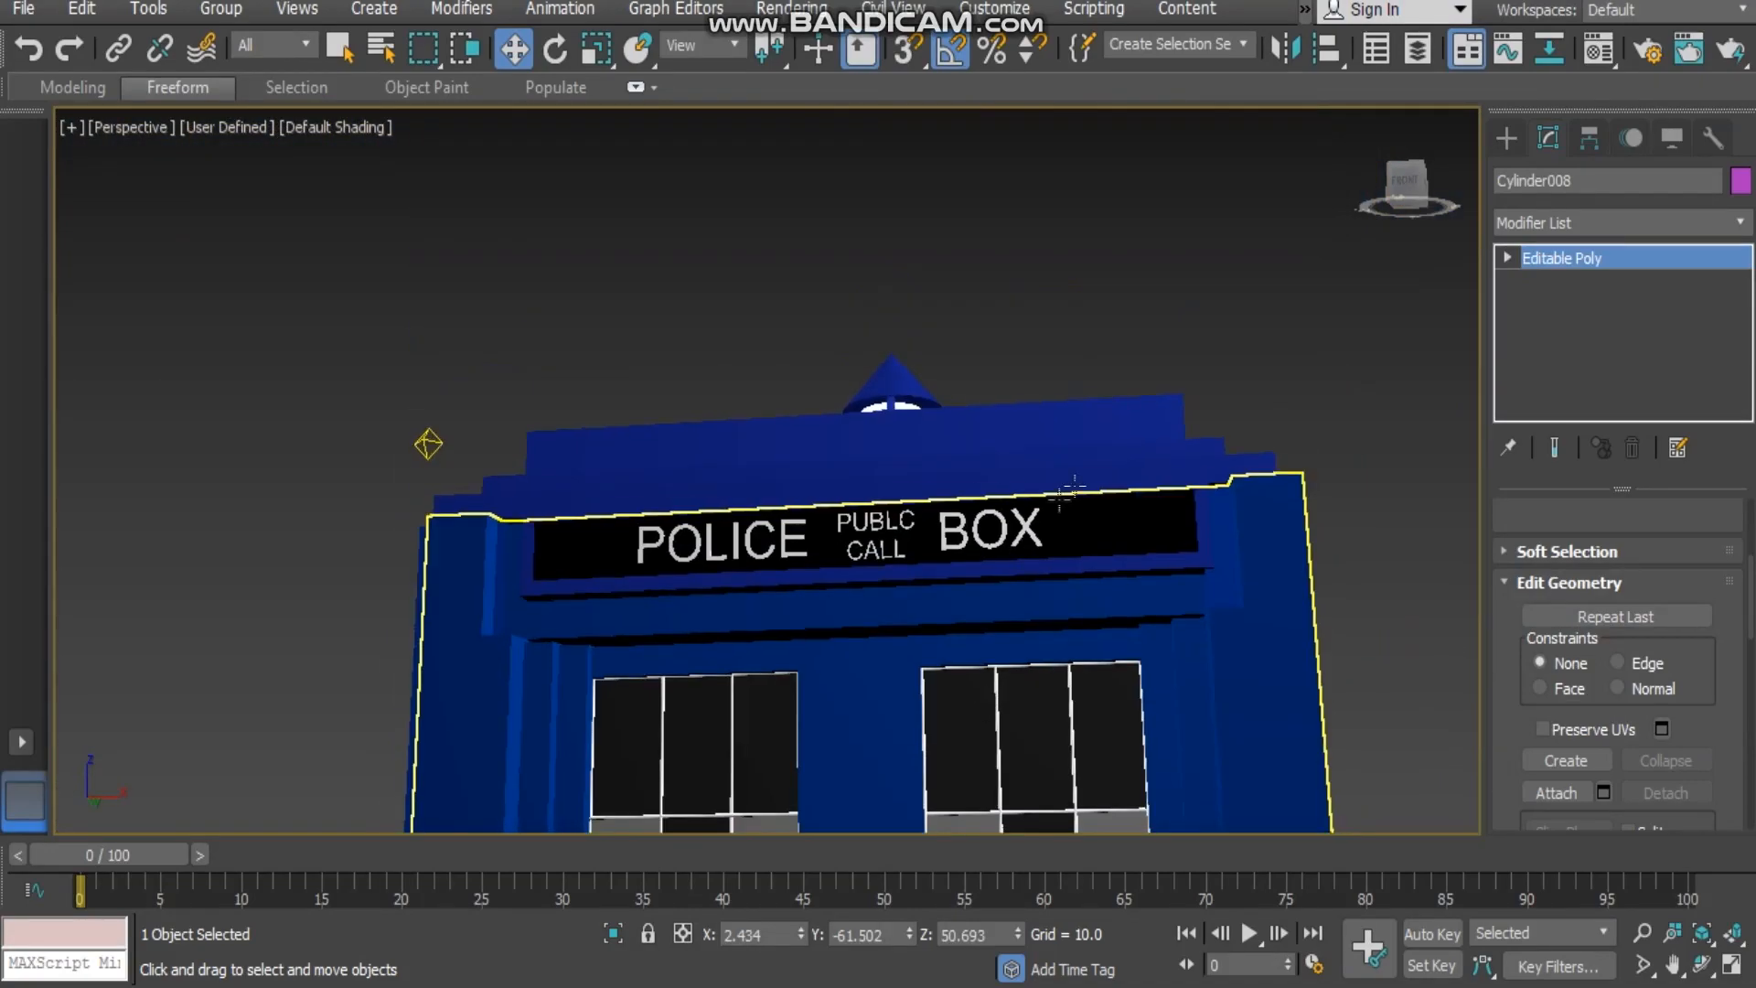
{"action": "middle_click_drag", "start_coordinate": [1101, 446], "coordinate": [933, 595], "text": "alt"}
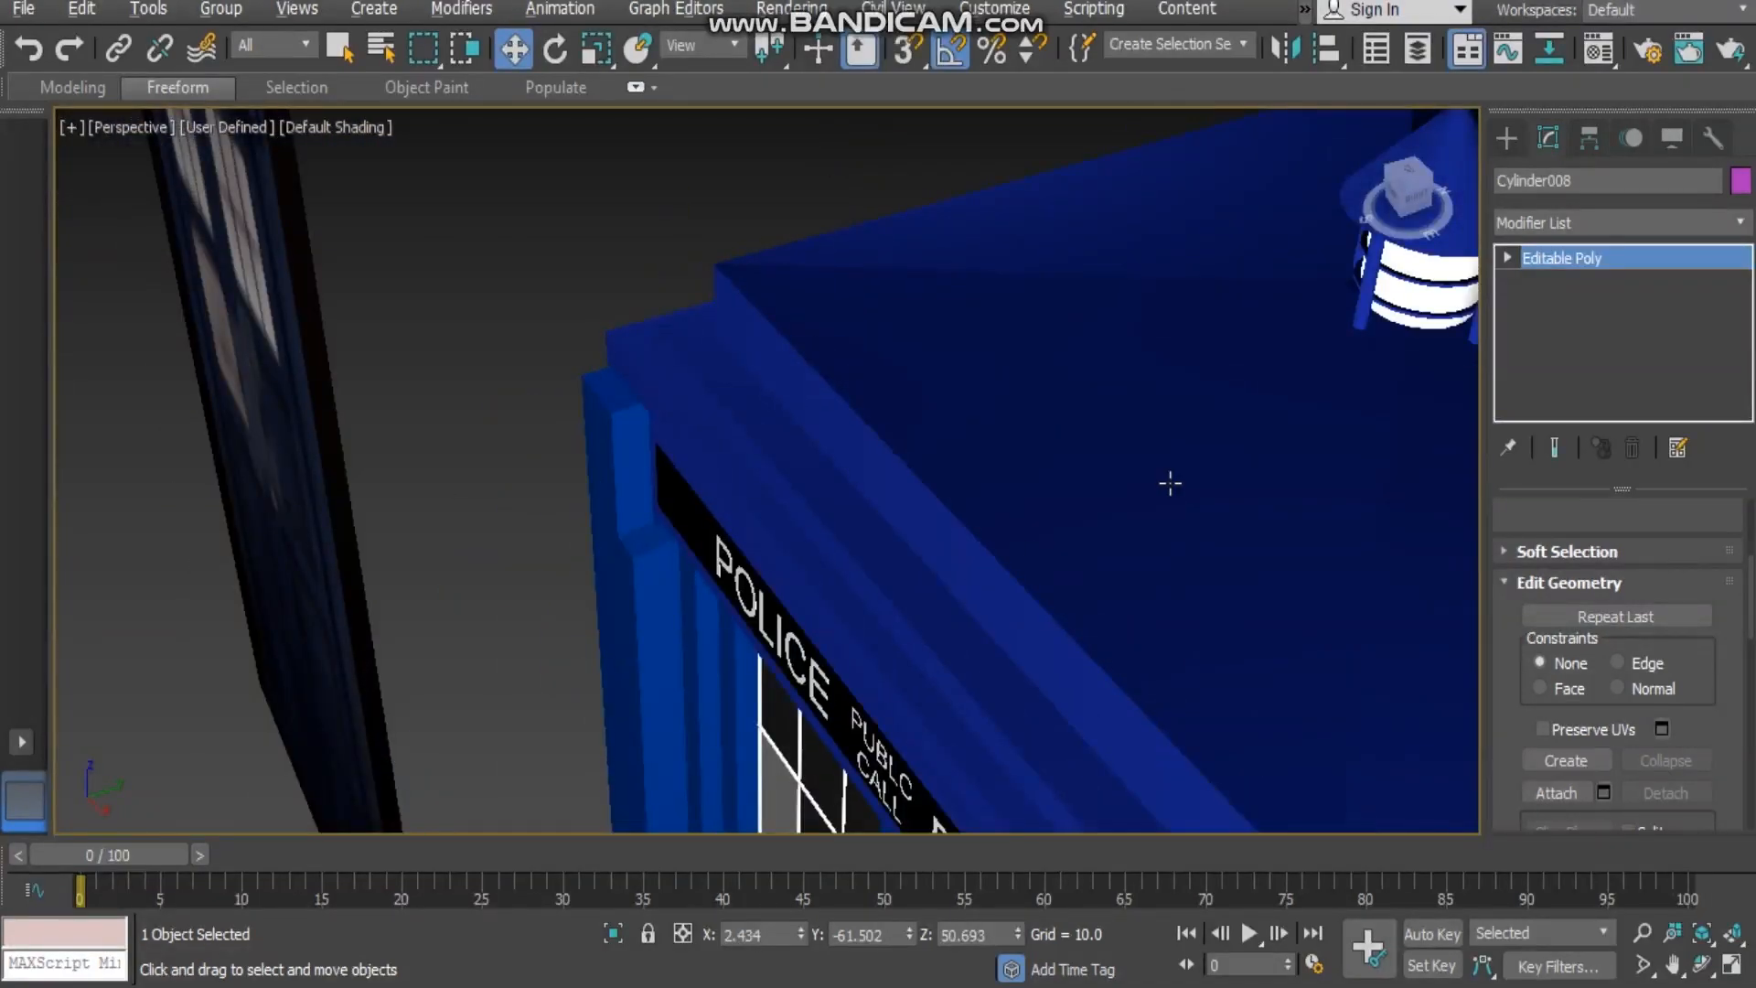
{"action": "scroll", "coordinate": [1170, 482], "scroll_direction": "down", "scroll_amount": 3}
{"action": "middle_click_drag", "start_coordinate": [1195, 478], "coordinate": [941, 467]}
{"action": "middle_click_drag", "start_coordinate": [1117, 607], "coordinate": [1101, 519], "text": "alt"}
{"action": "scroll", "coordinate": [1101, 518], "scroll_direction": "up", "scroll_amount": 3}
{"action": "left_click", "coordinate": [758, 452]}
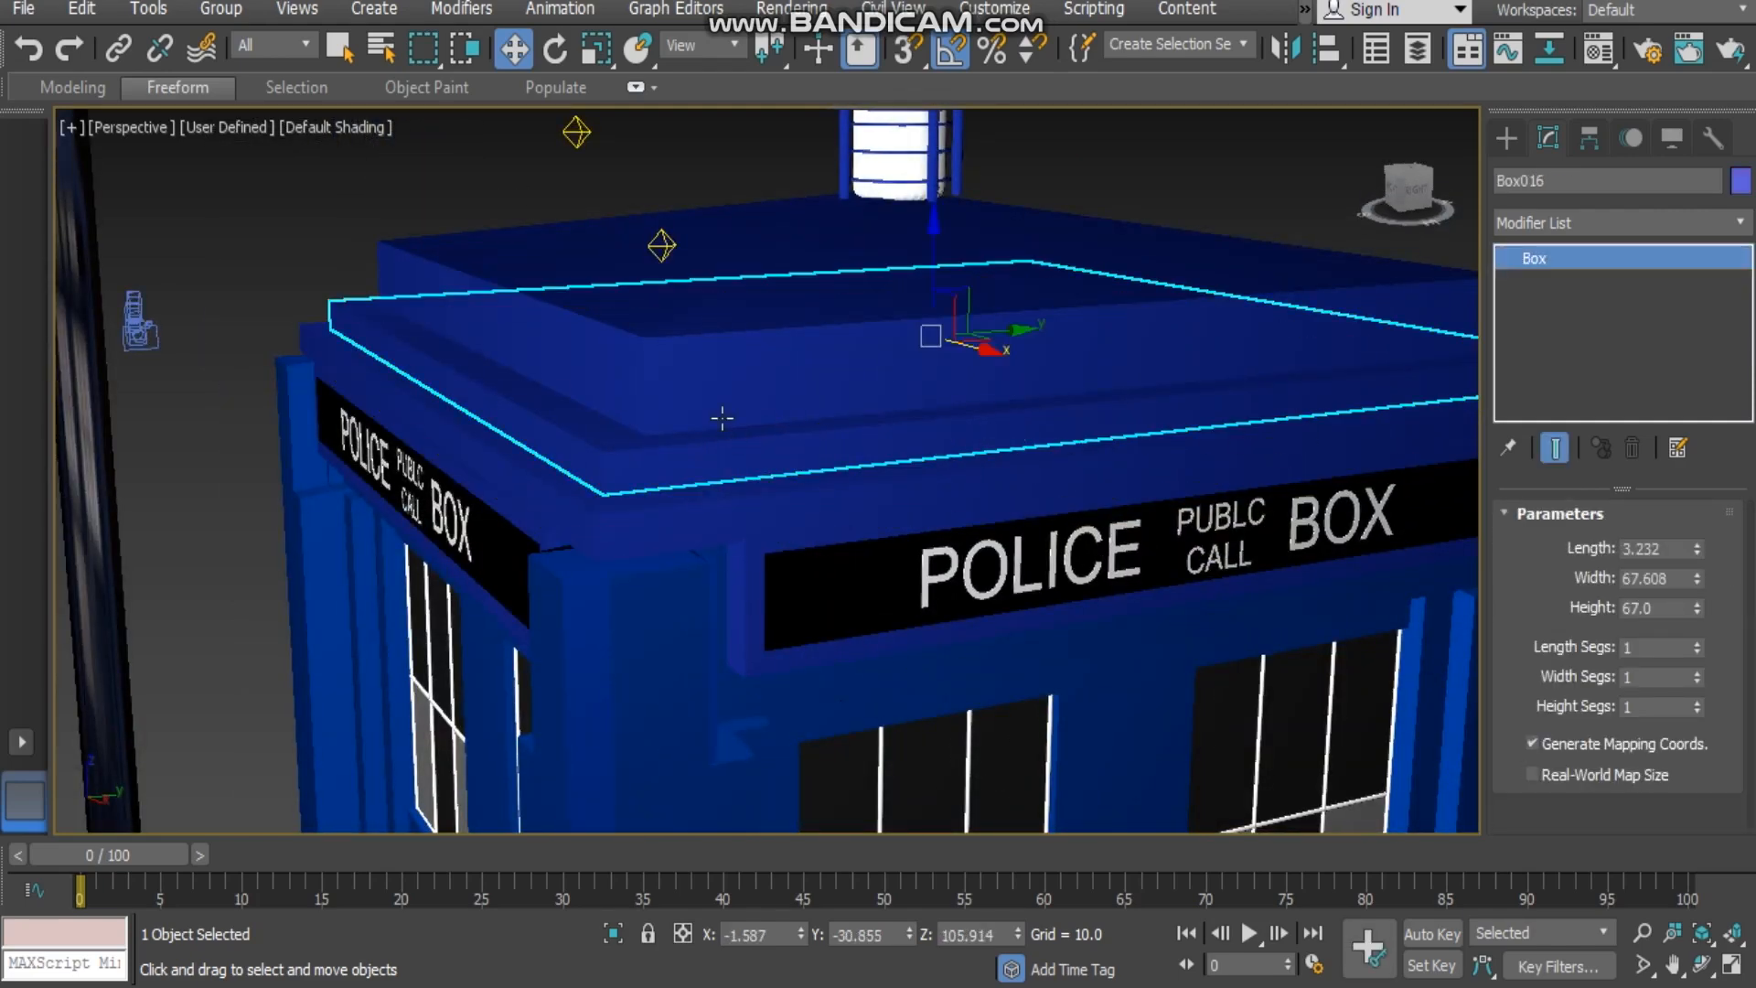
{"action": "left_click", "coordinate": [717, 389]}
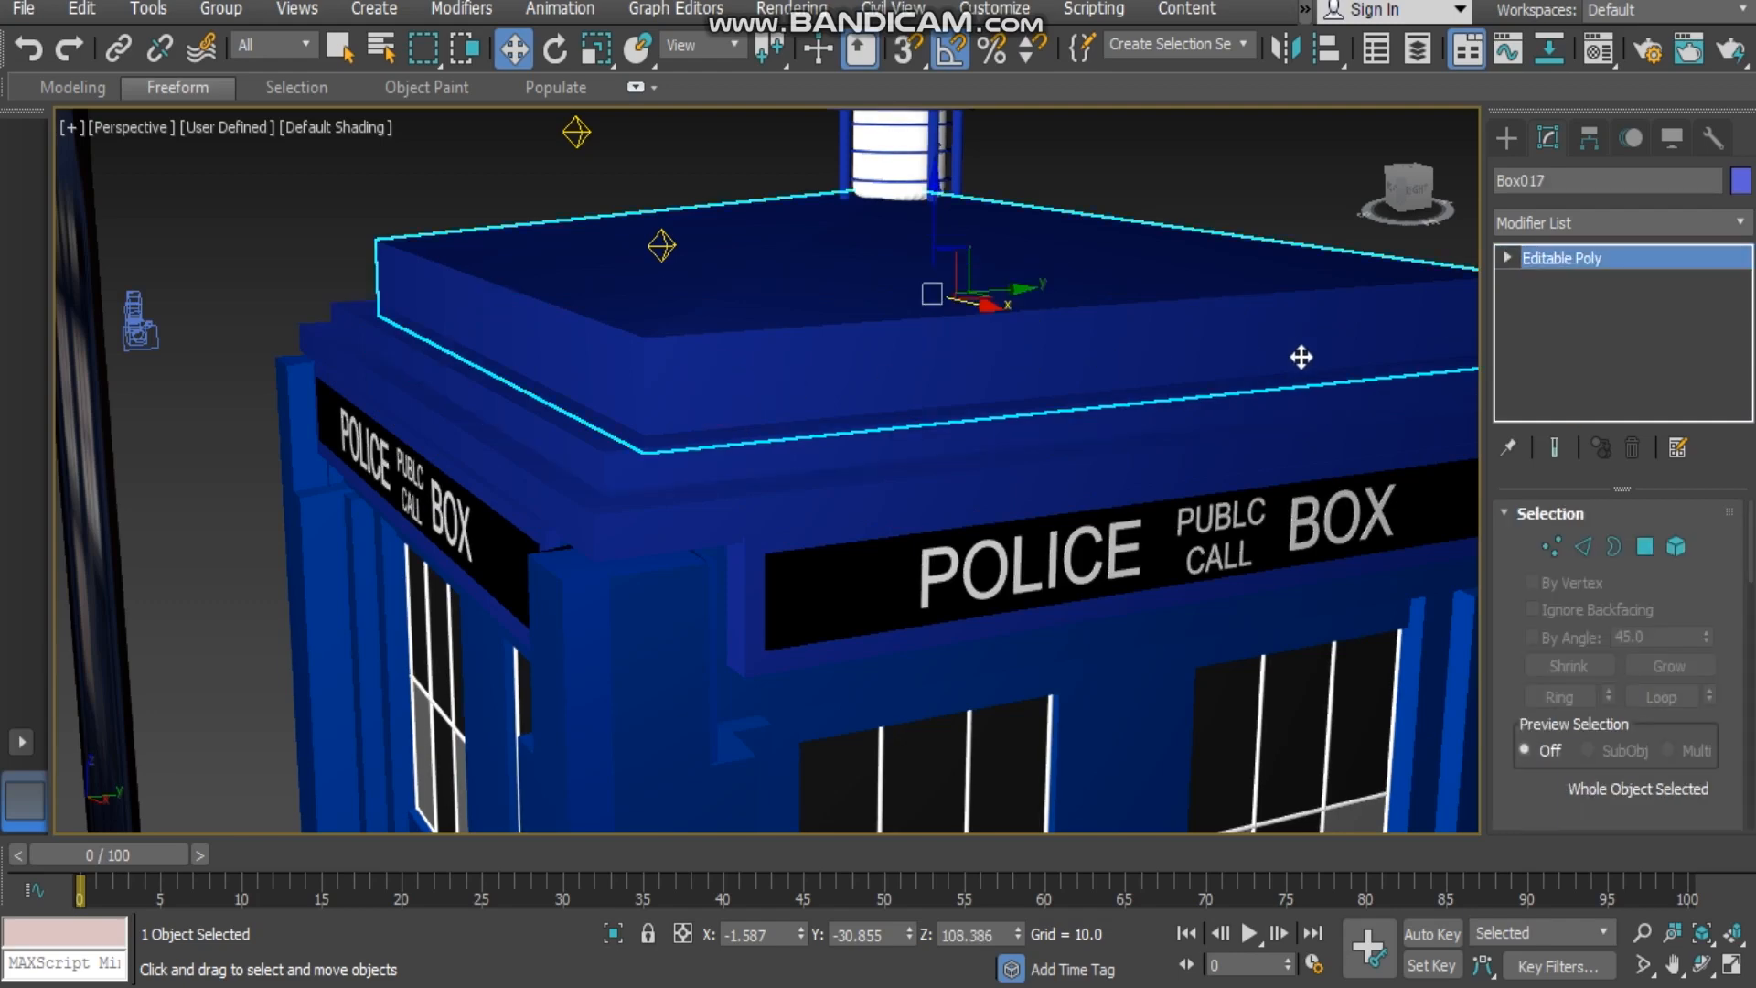
- Select the cone on top of the roof lamp and examine the lamp's posts, rings and white cylinder
{"action": "scroll", "coordinate": [883, 499], "scroll_direction": "down", "scroll_amount": 4}
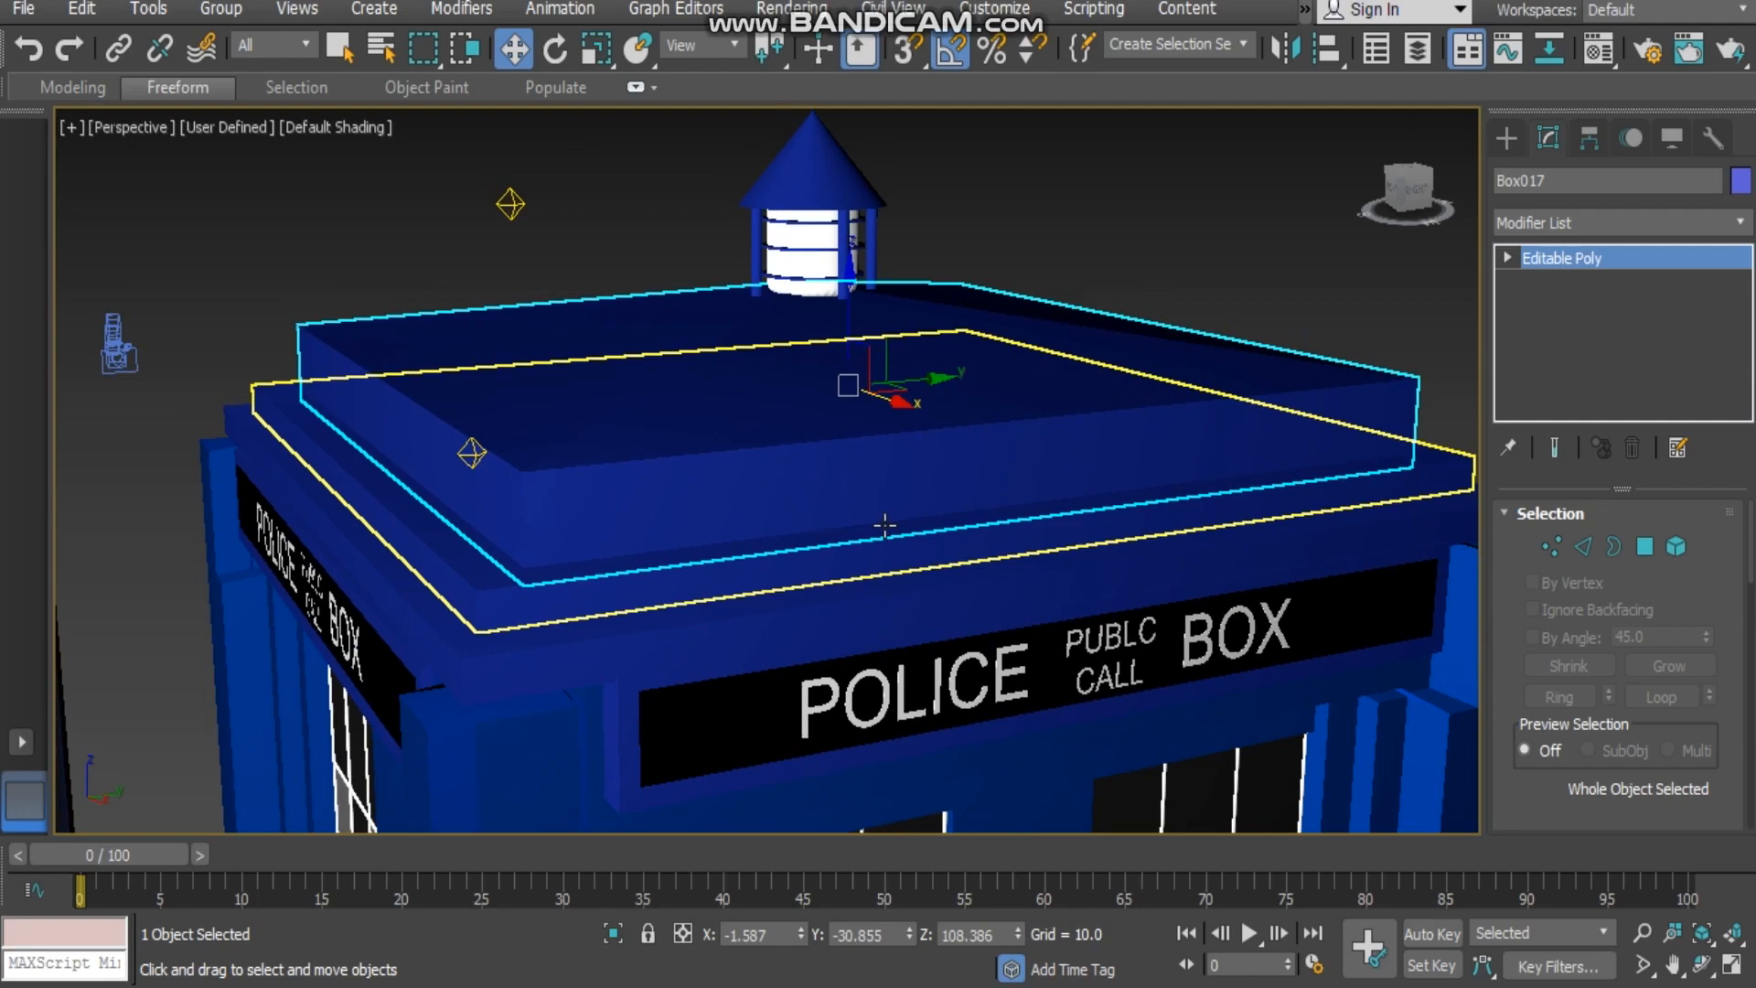
{"action": "middle_click_drag", "start_coordinate": [1050, 283], "coordinate": [1074, 383]}
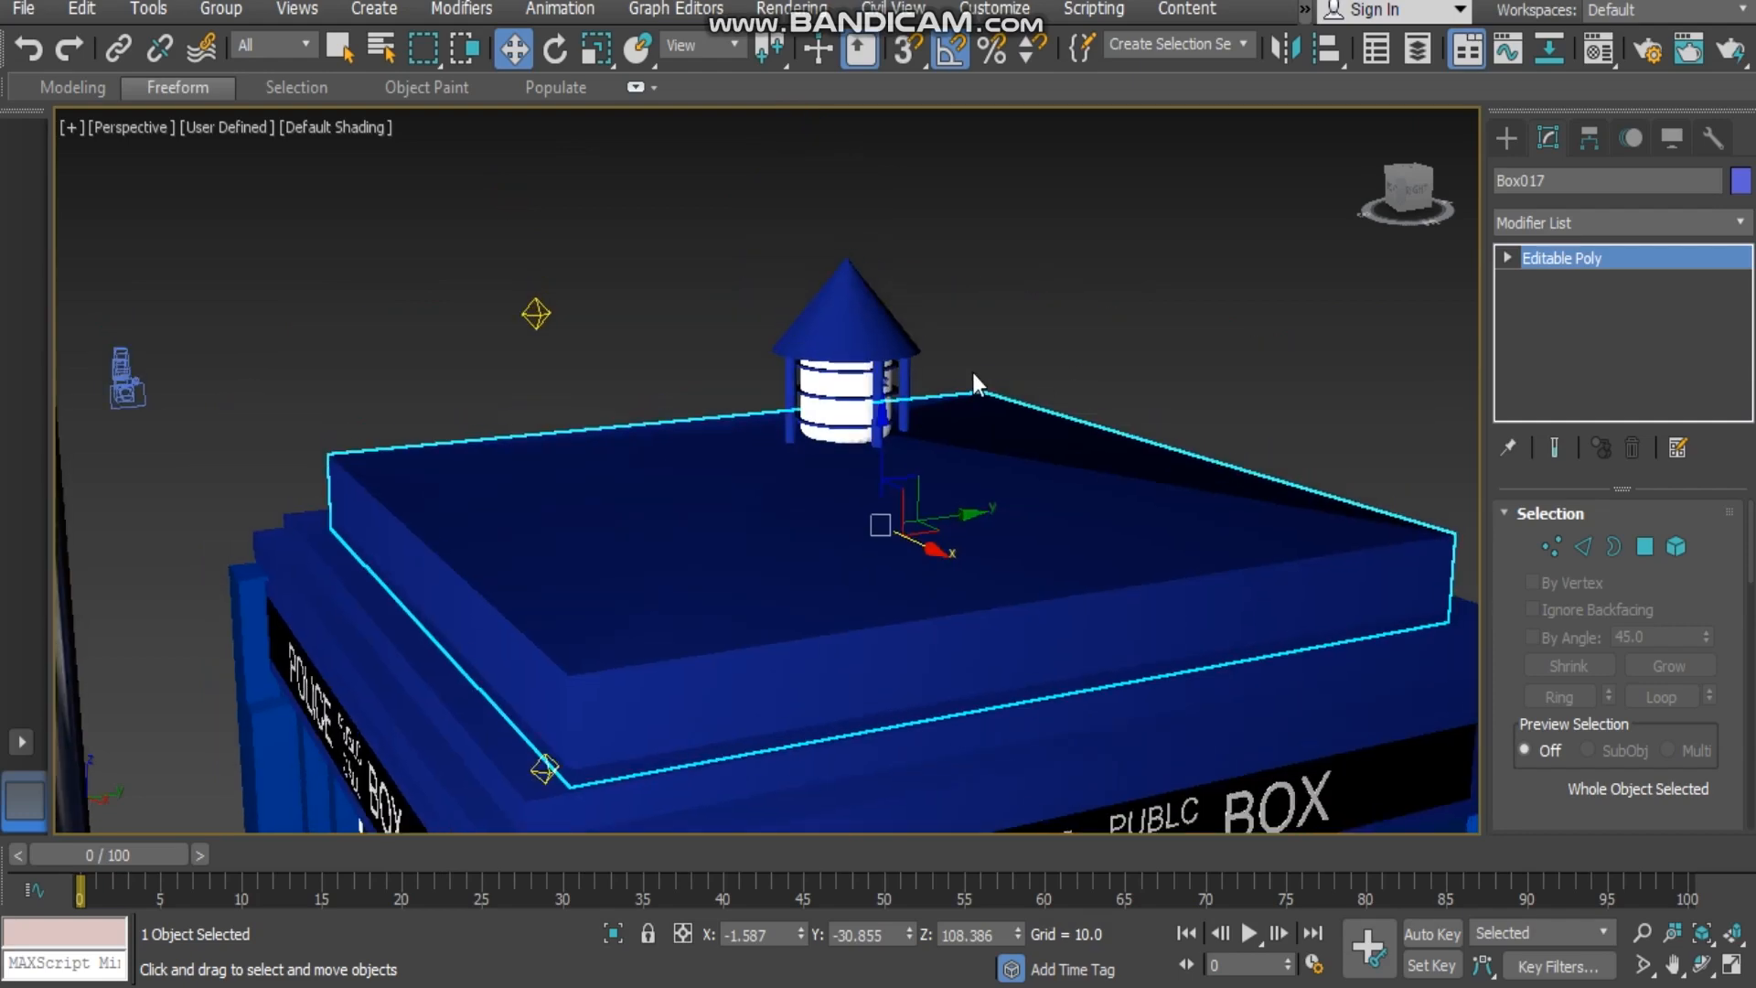
{"action": "scroll", "coordinate": [803, 346], "scroll_direction": "up", "scroll_amount": 8}
{"action": "left_click", "coordinate": [1052, 338]}
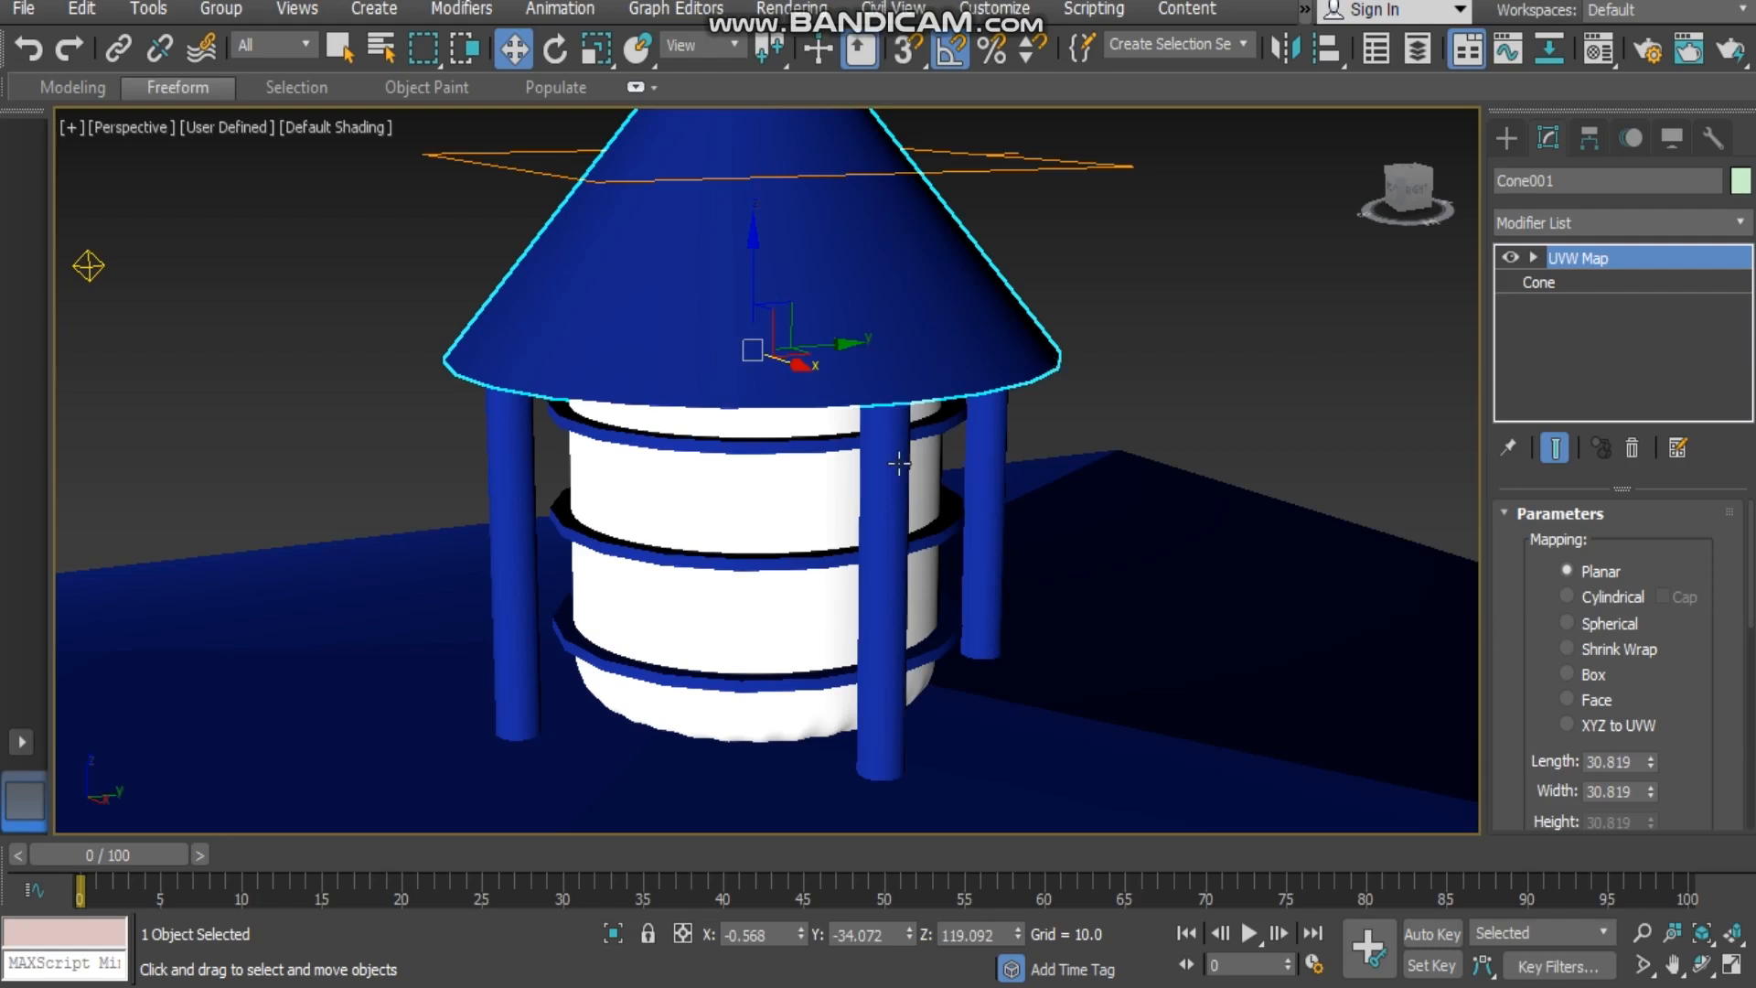
{"action": "middle_click_drag", "start_coordinate": [917, 482], "coordinate": [1160, 445], "text": "alt"}
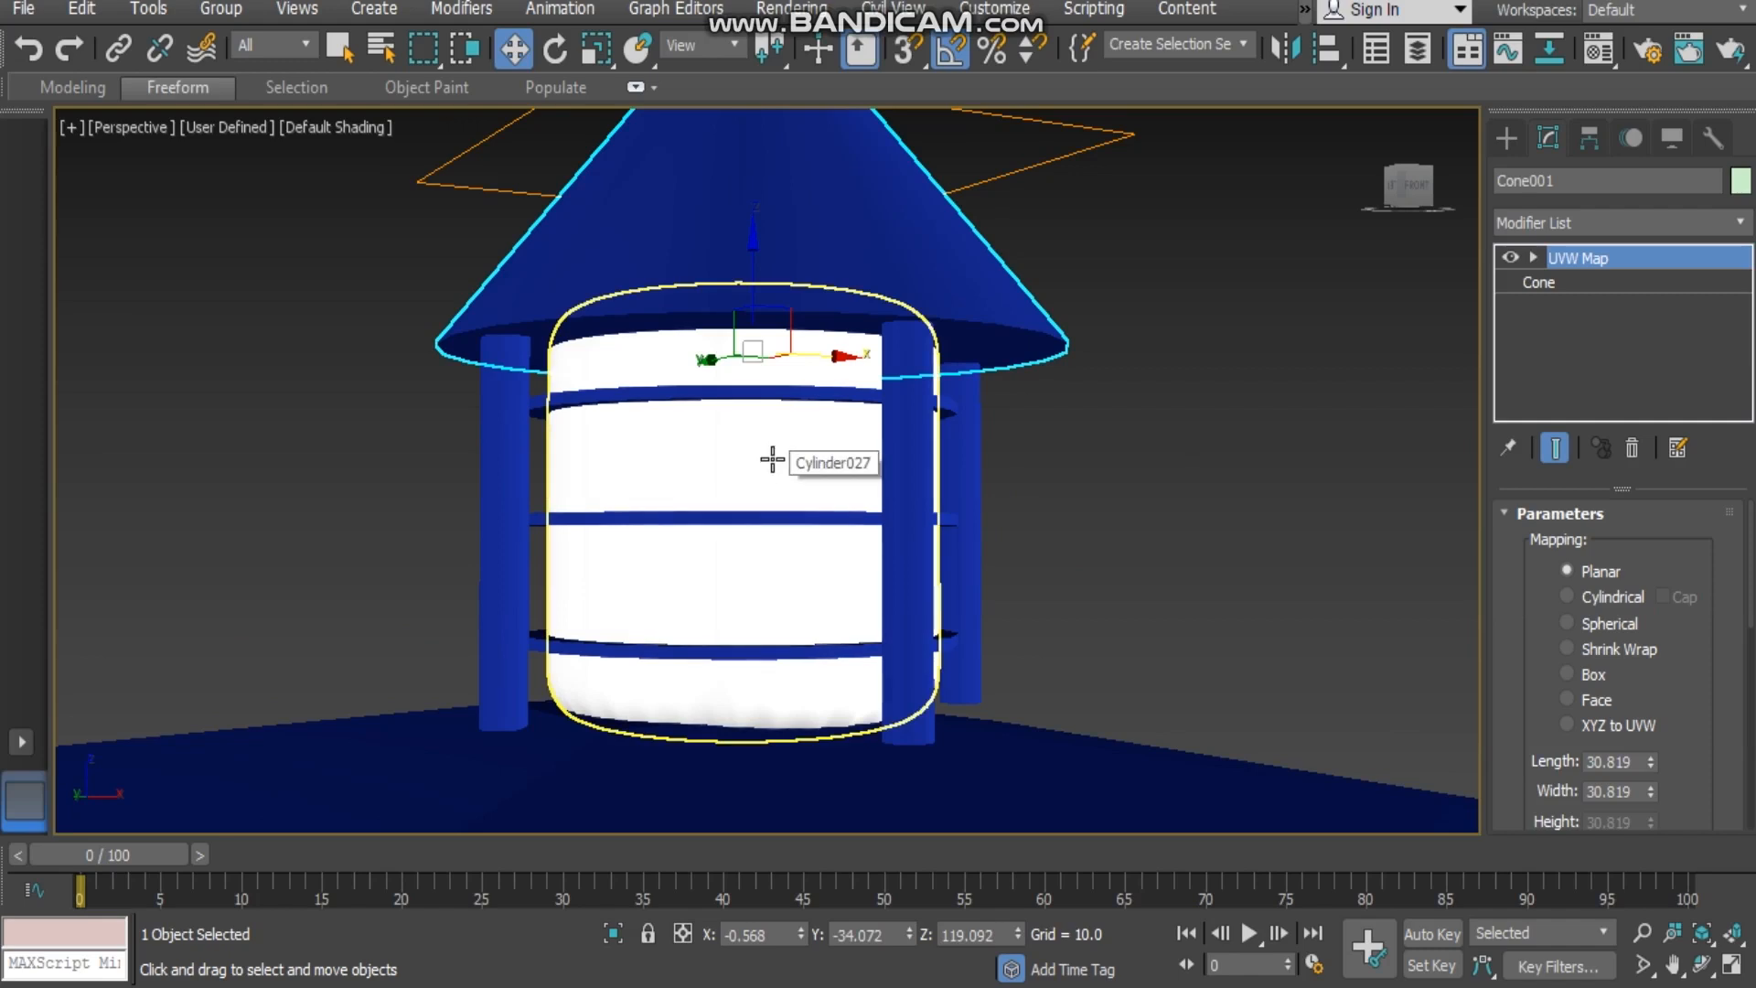
- Select the roof lamp's white cylinder, its rings, one post and the cone in turn to review their base objects
{"action": "left_click", "coordinate": [812, 403]}
{"action": "left_click", "coordinate": [835, 527]}
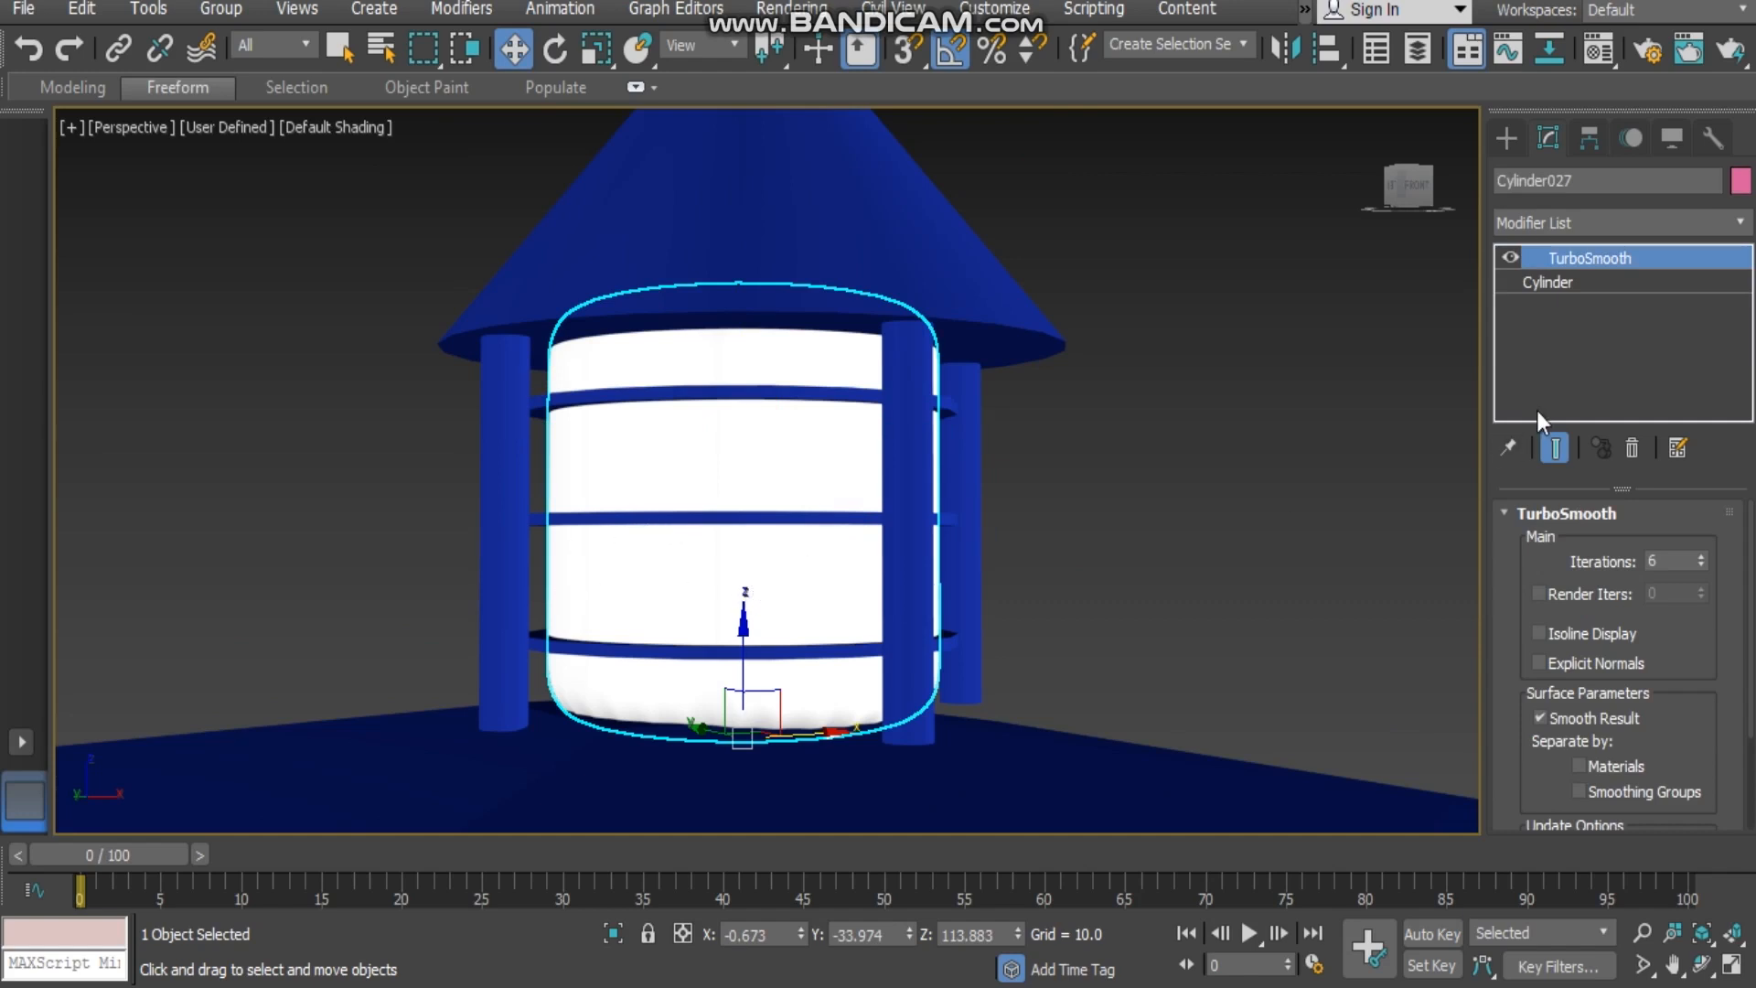
{"action": "left_click", "coordinate": [621, 518]}
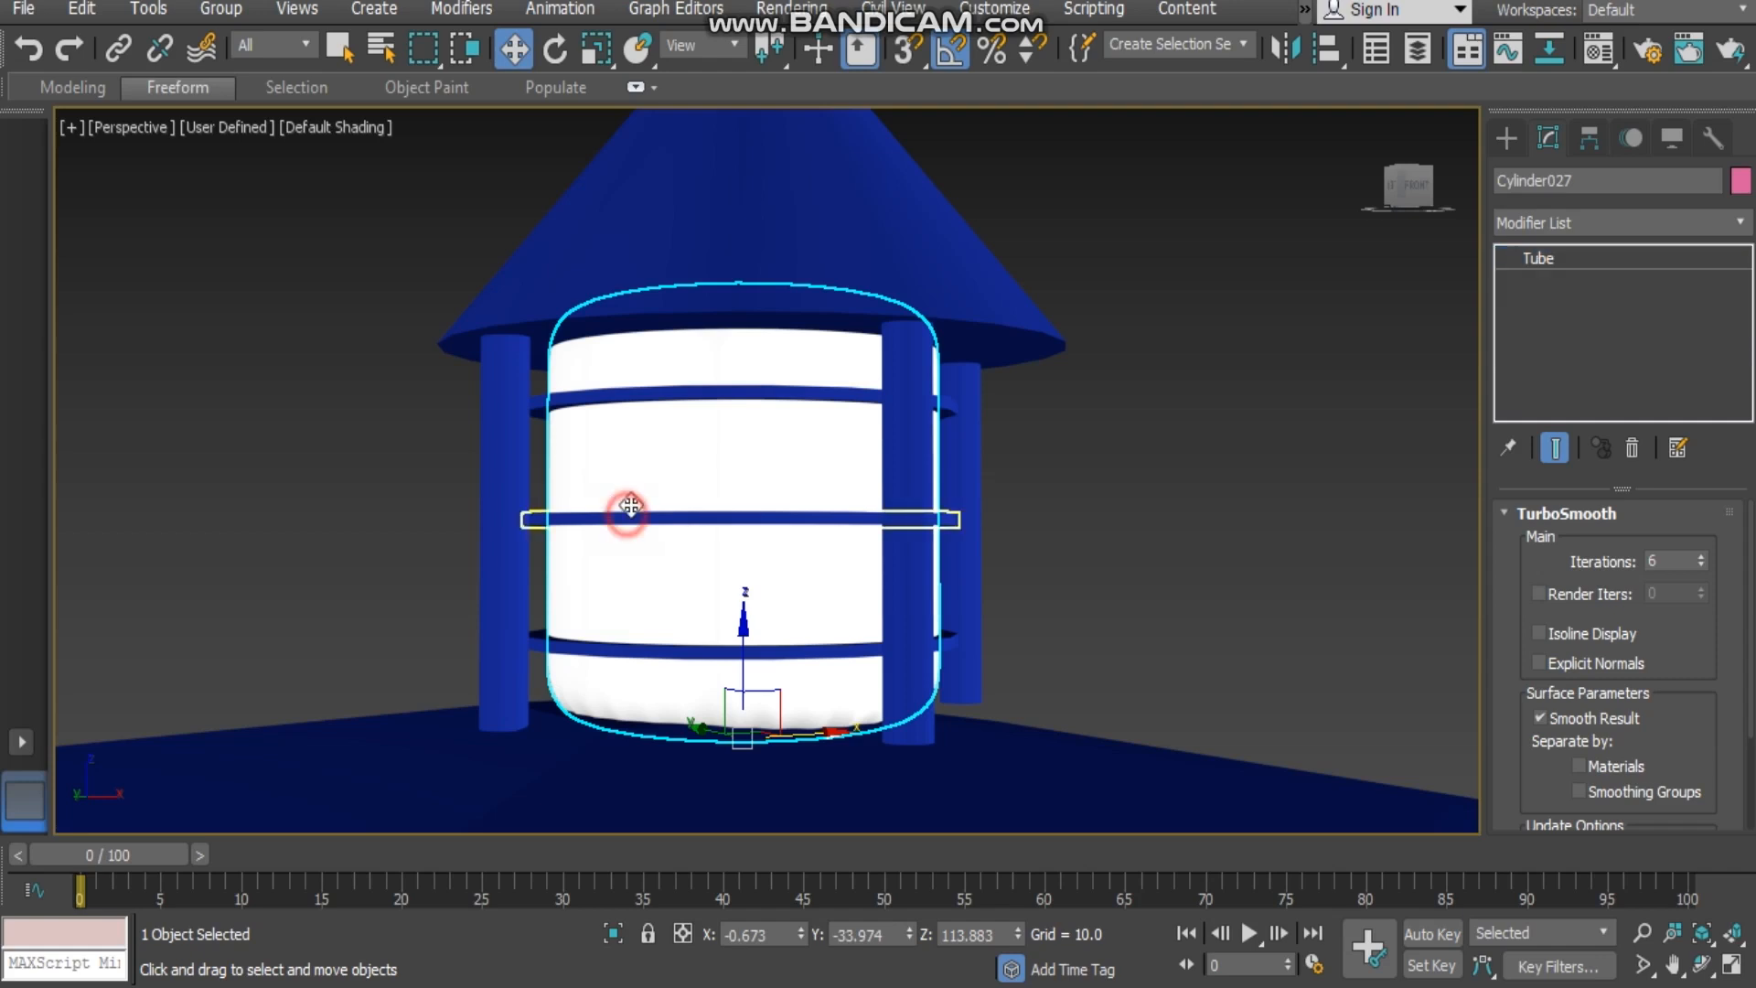
{"action": "left_click", "coordinate": [674, 389]}
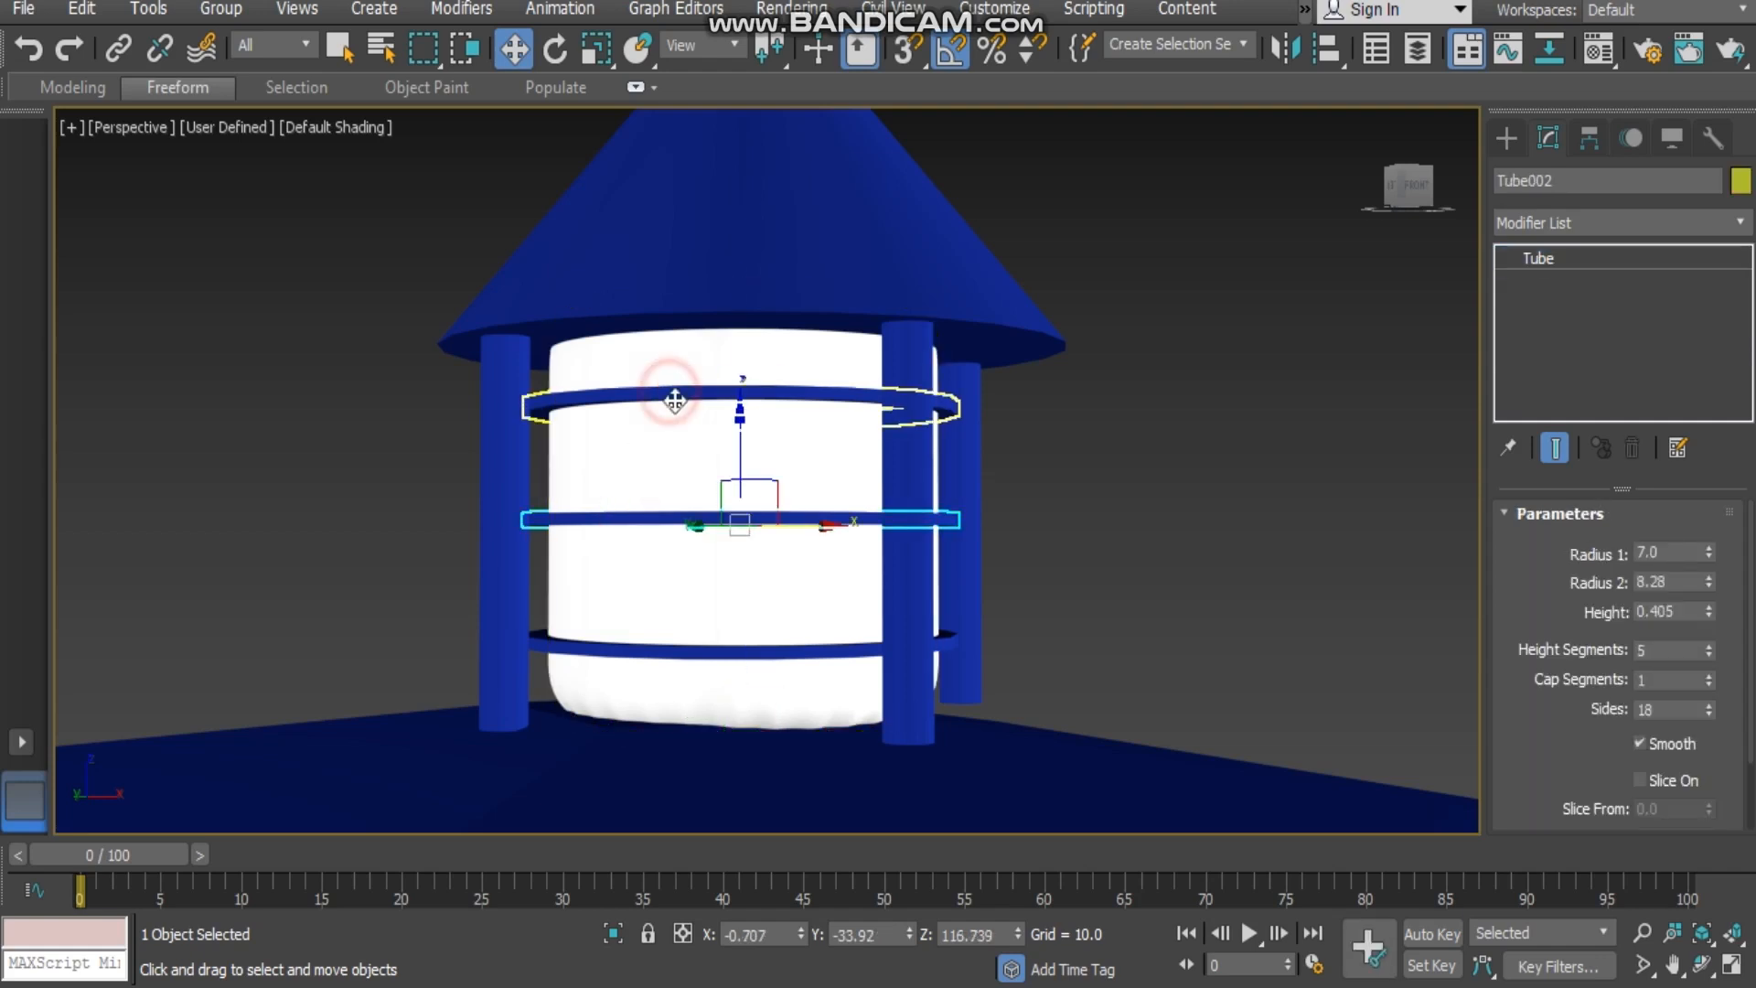
{"action": "left_click", "coordinate": [727, 652]}
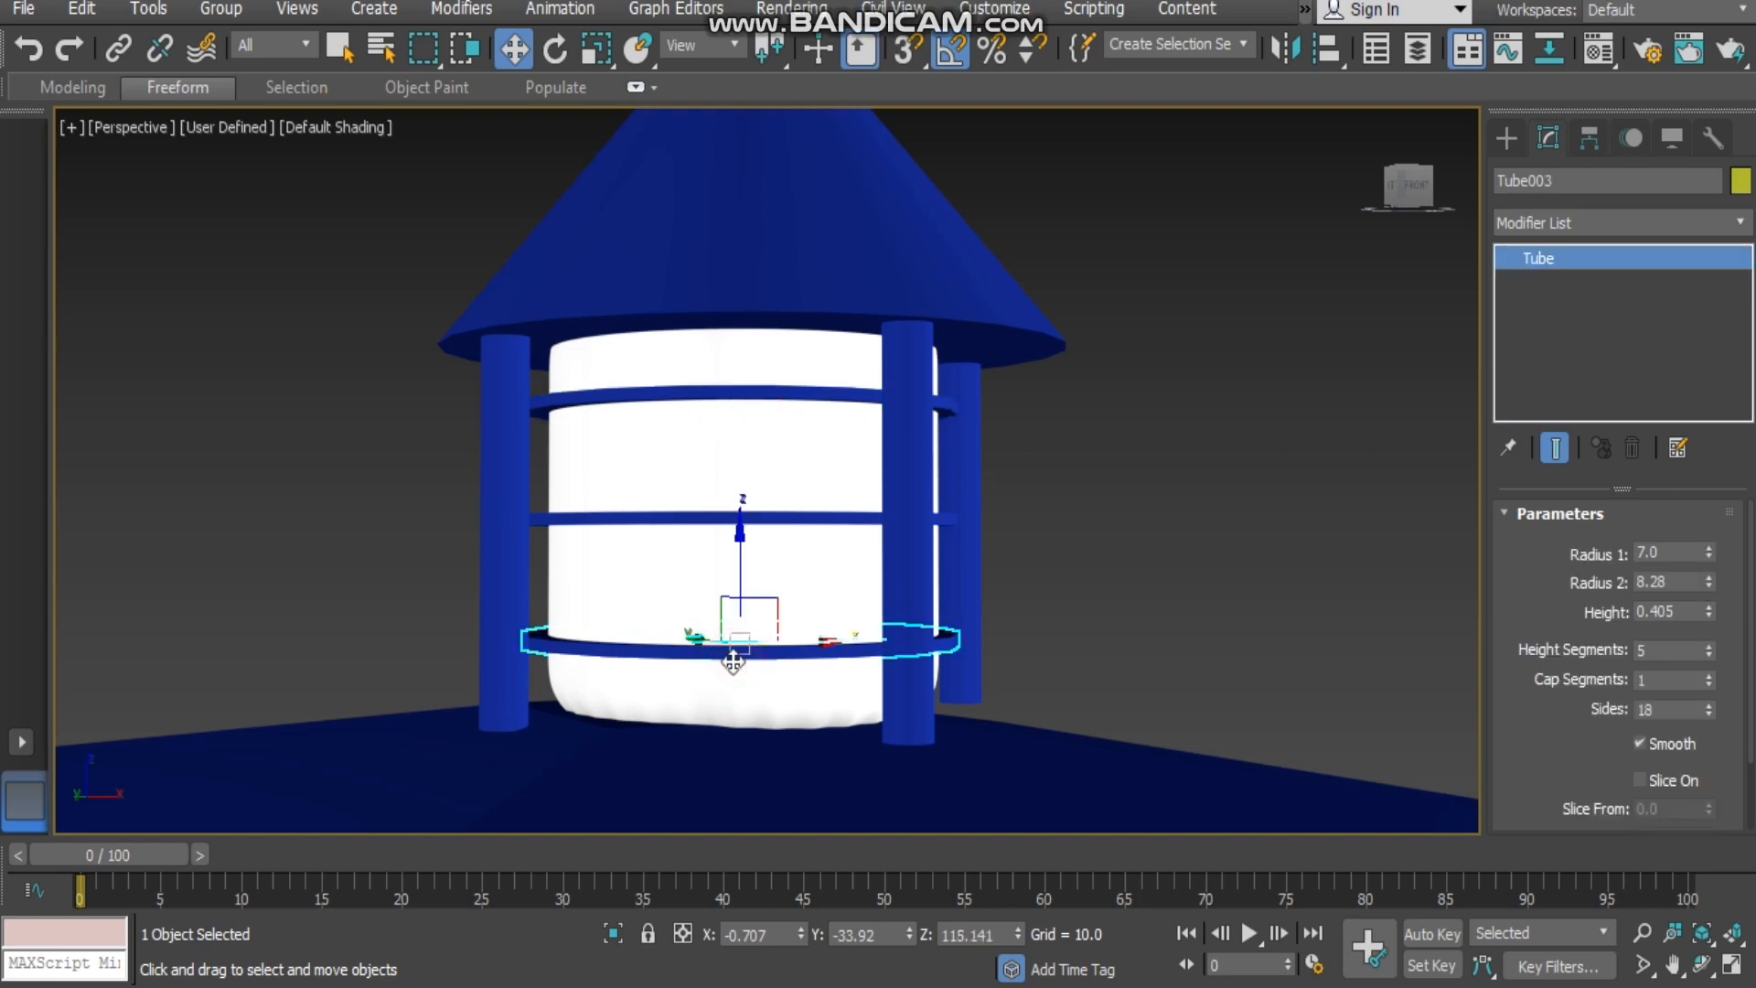
{"action": "left_click", "coordinate": [502, 537]}
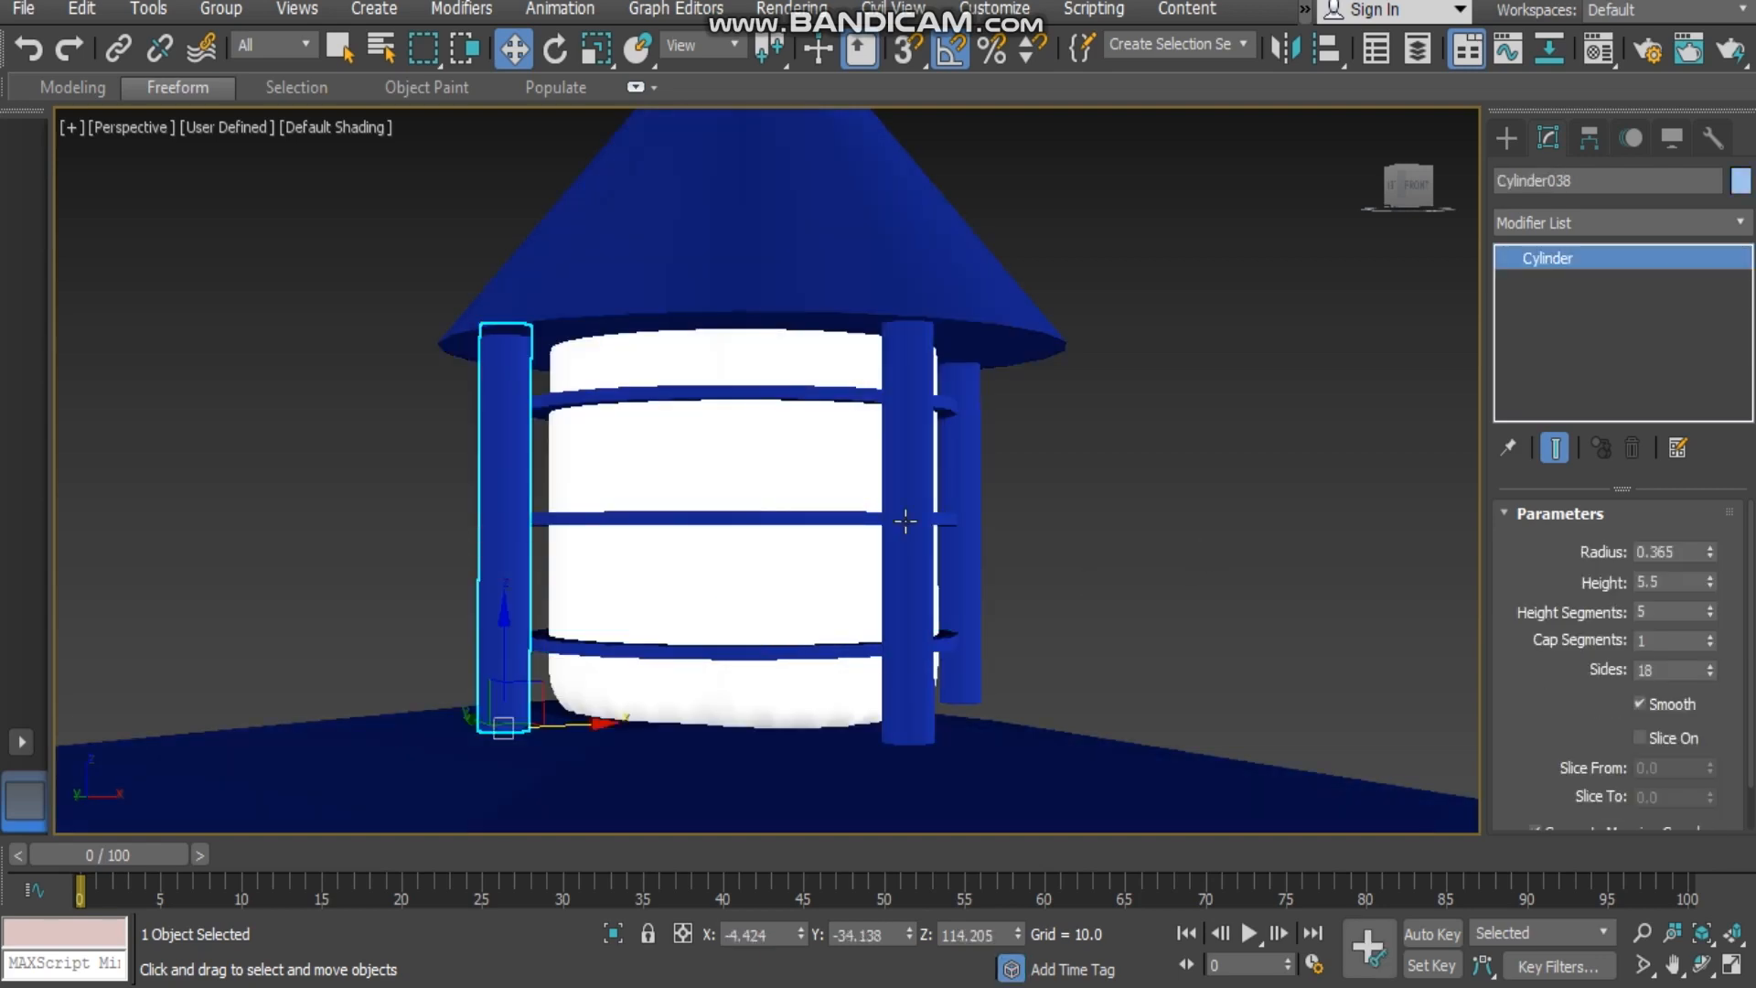
{"action": "left_click", "coordinate": [858, 287]}
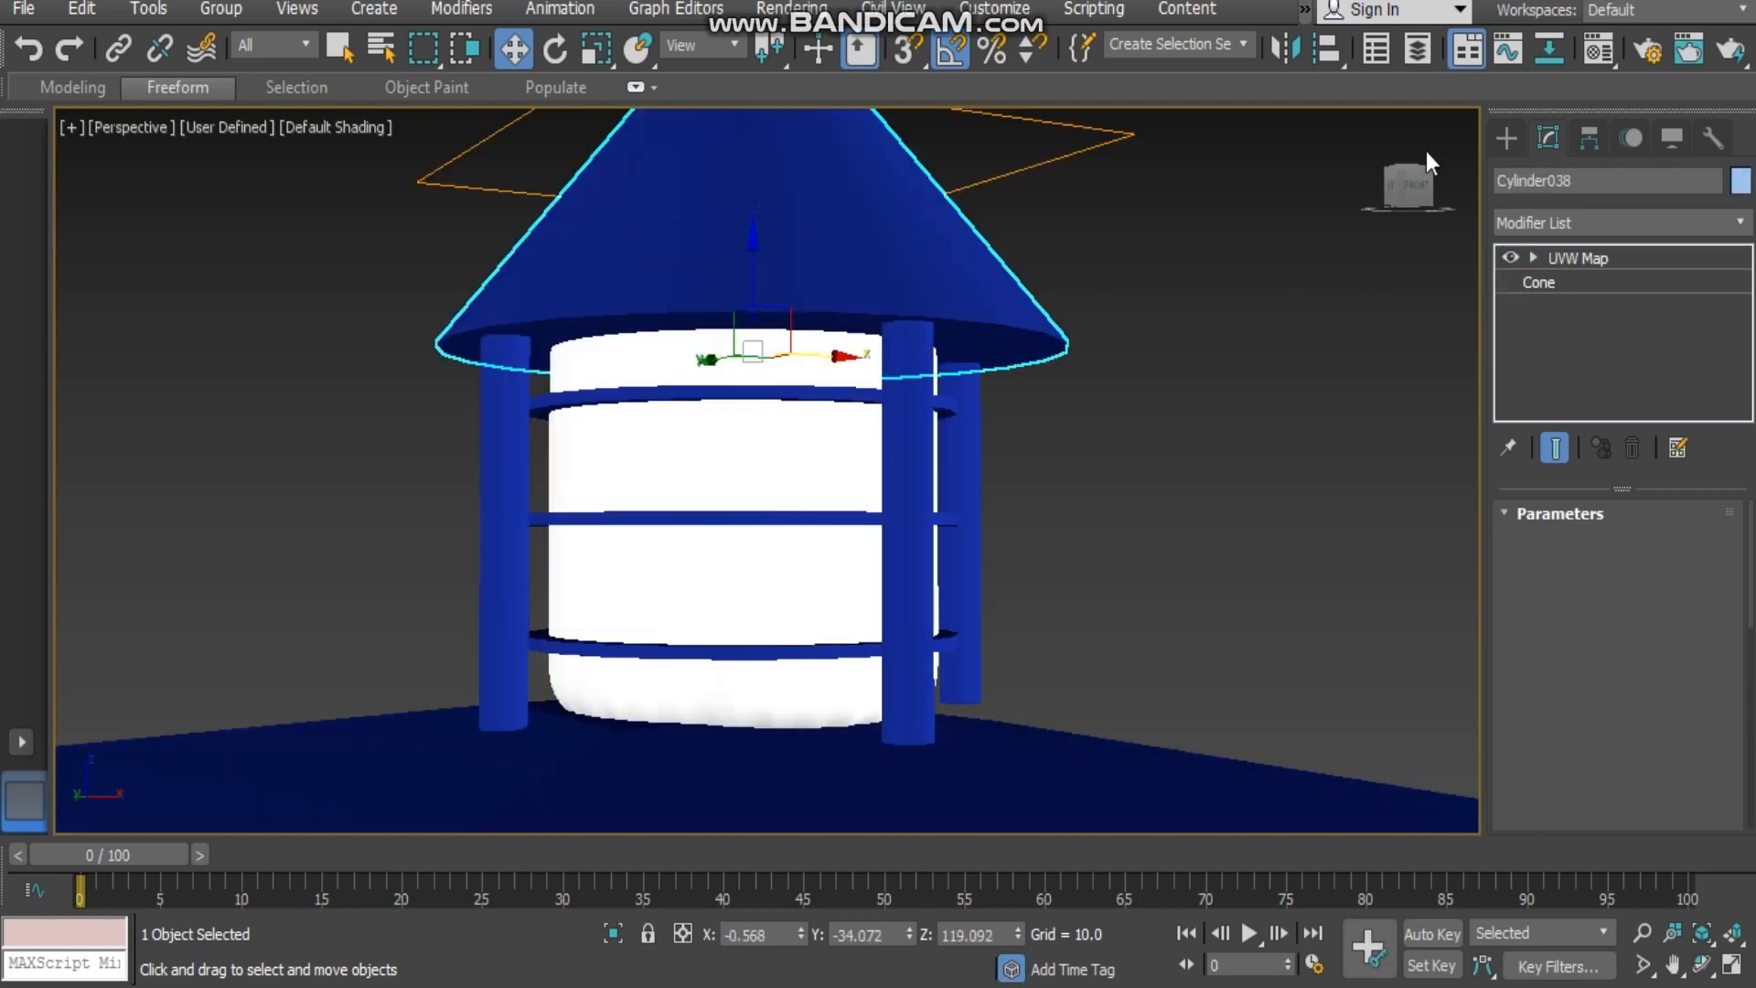
- Look through the Standard Primitives and Splines object types available for creation, and return to Standard Primitives
{"action": "left_click", "coordinate": [1507, 138]}
{"action": "left_click", "coordinate": [1539, 229]}
{"action": "left_click", "coordinate": [1551, 247]}
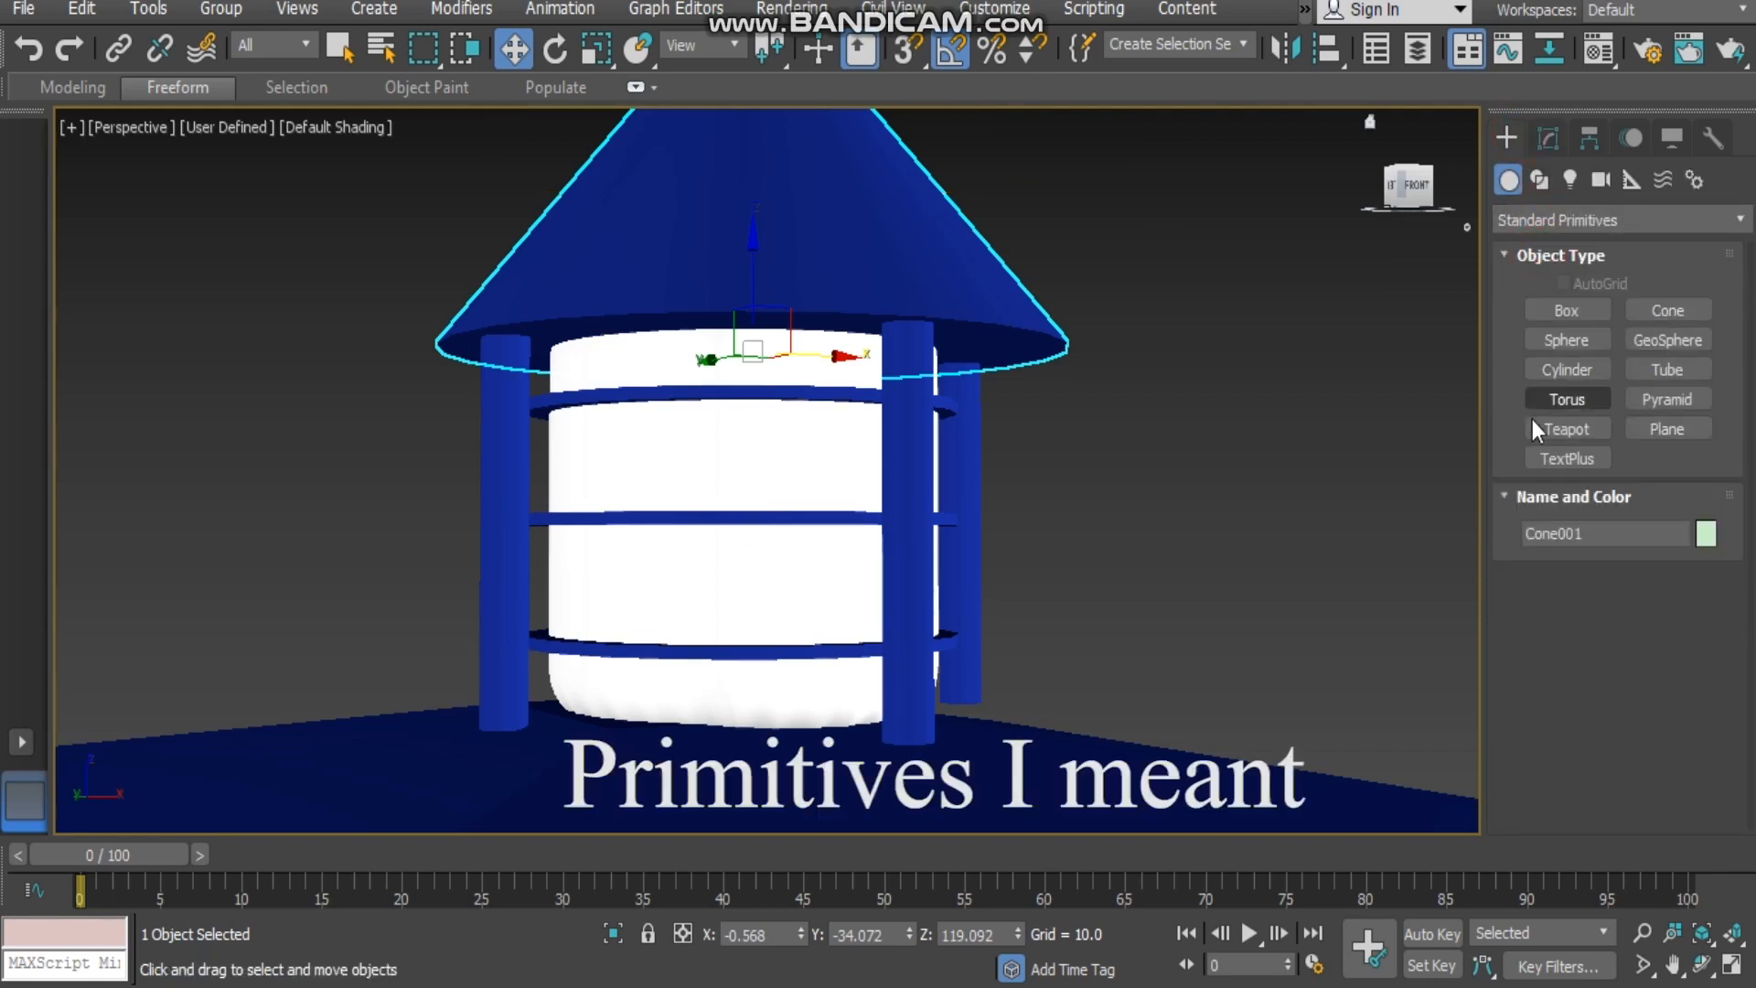
{"action": "left_click", "coordinate": [1536, 185]}
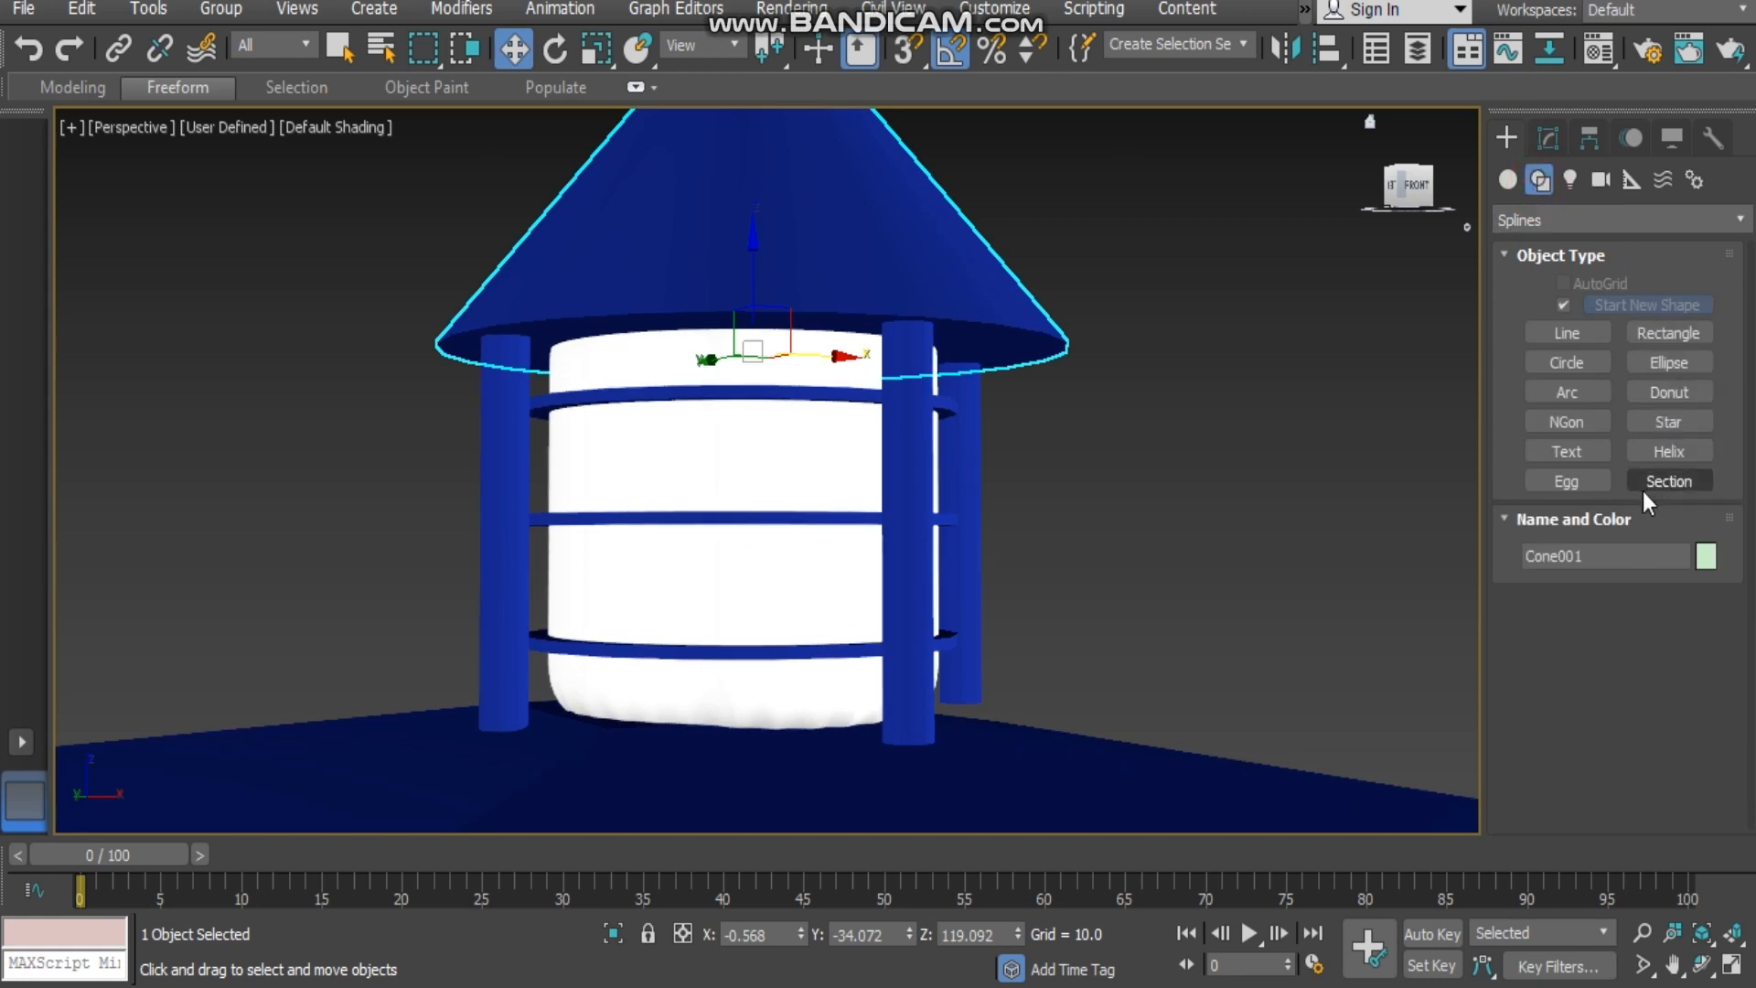
{"action": "left_click", "coordinate": [1518, 182]}
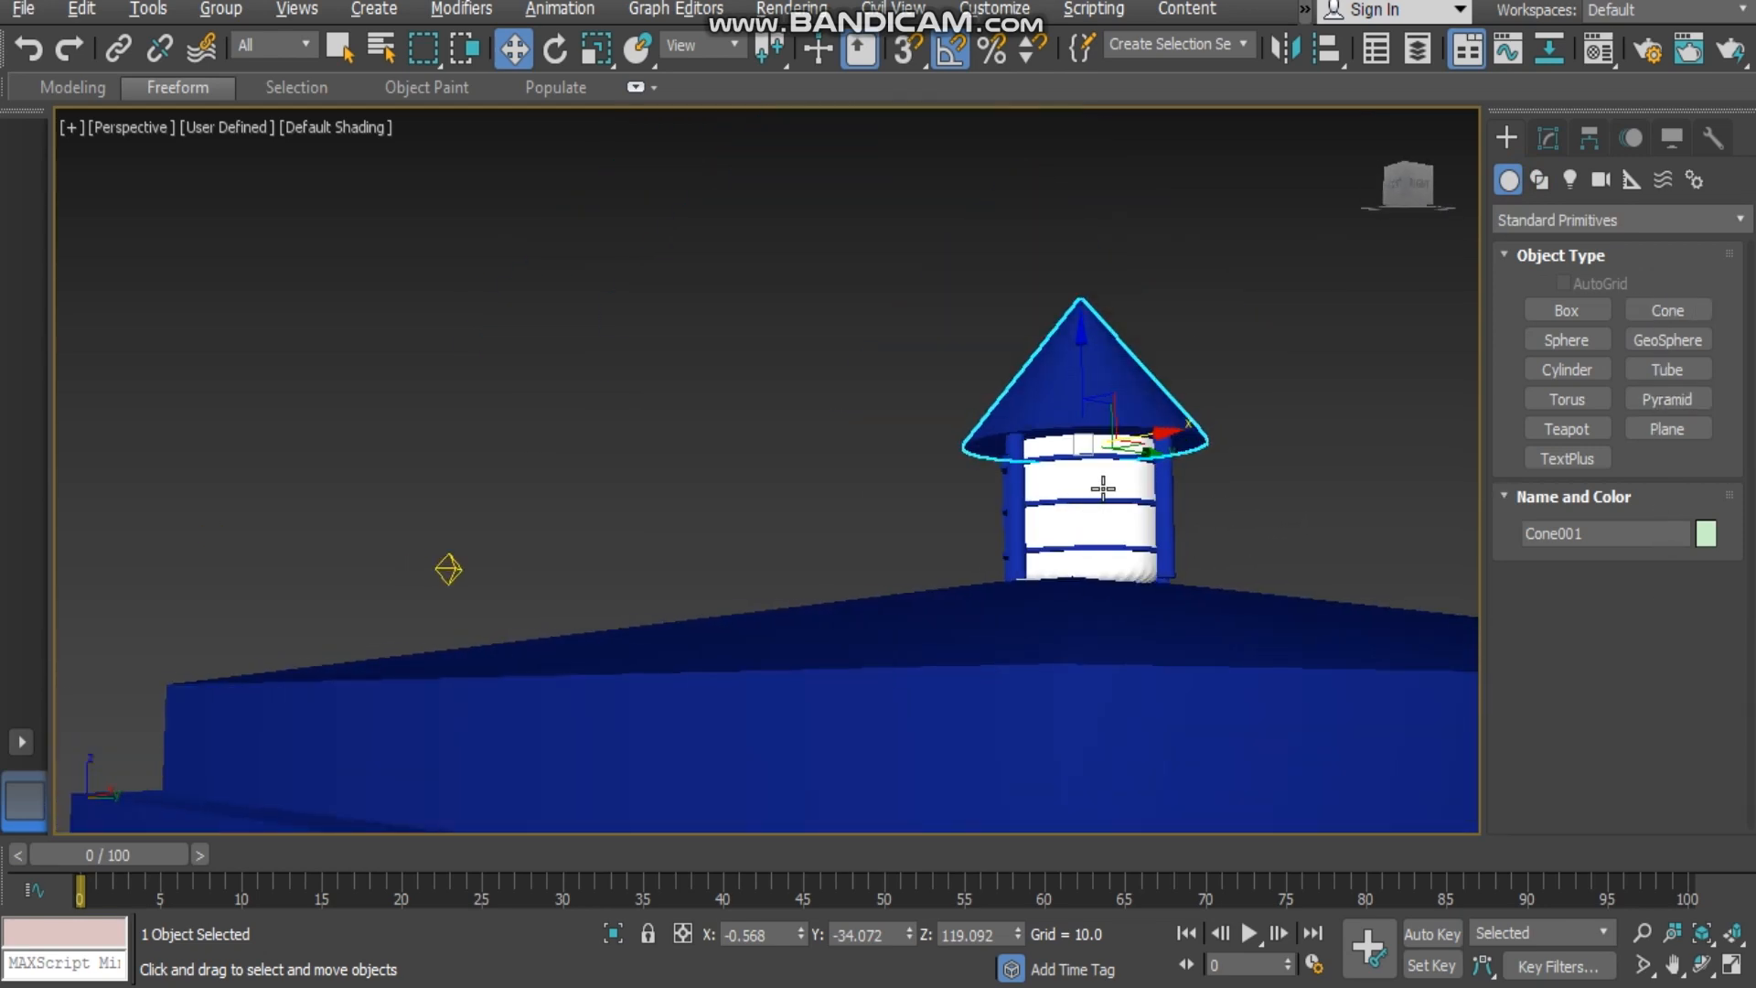
- Examine the whole police box beside its reference image from the front and from the corner
{"action": "scroll", "coordinate": [1103, 489], "scroll_direction": "down", "scroll_amount": 8}
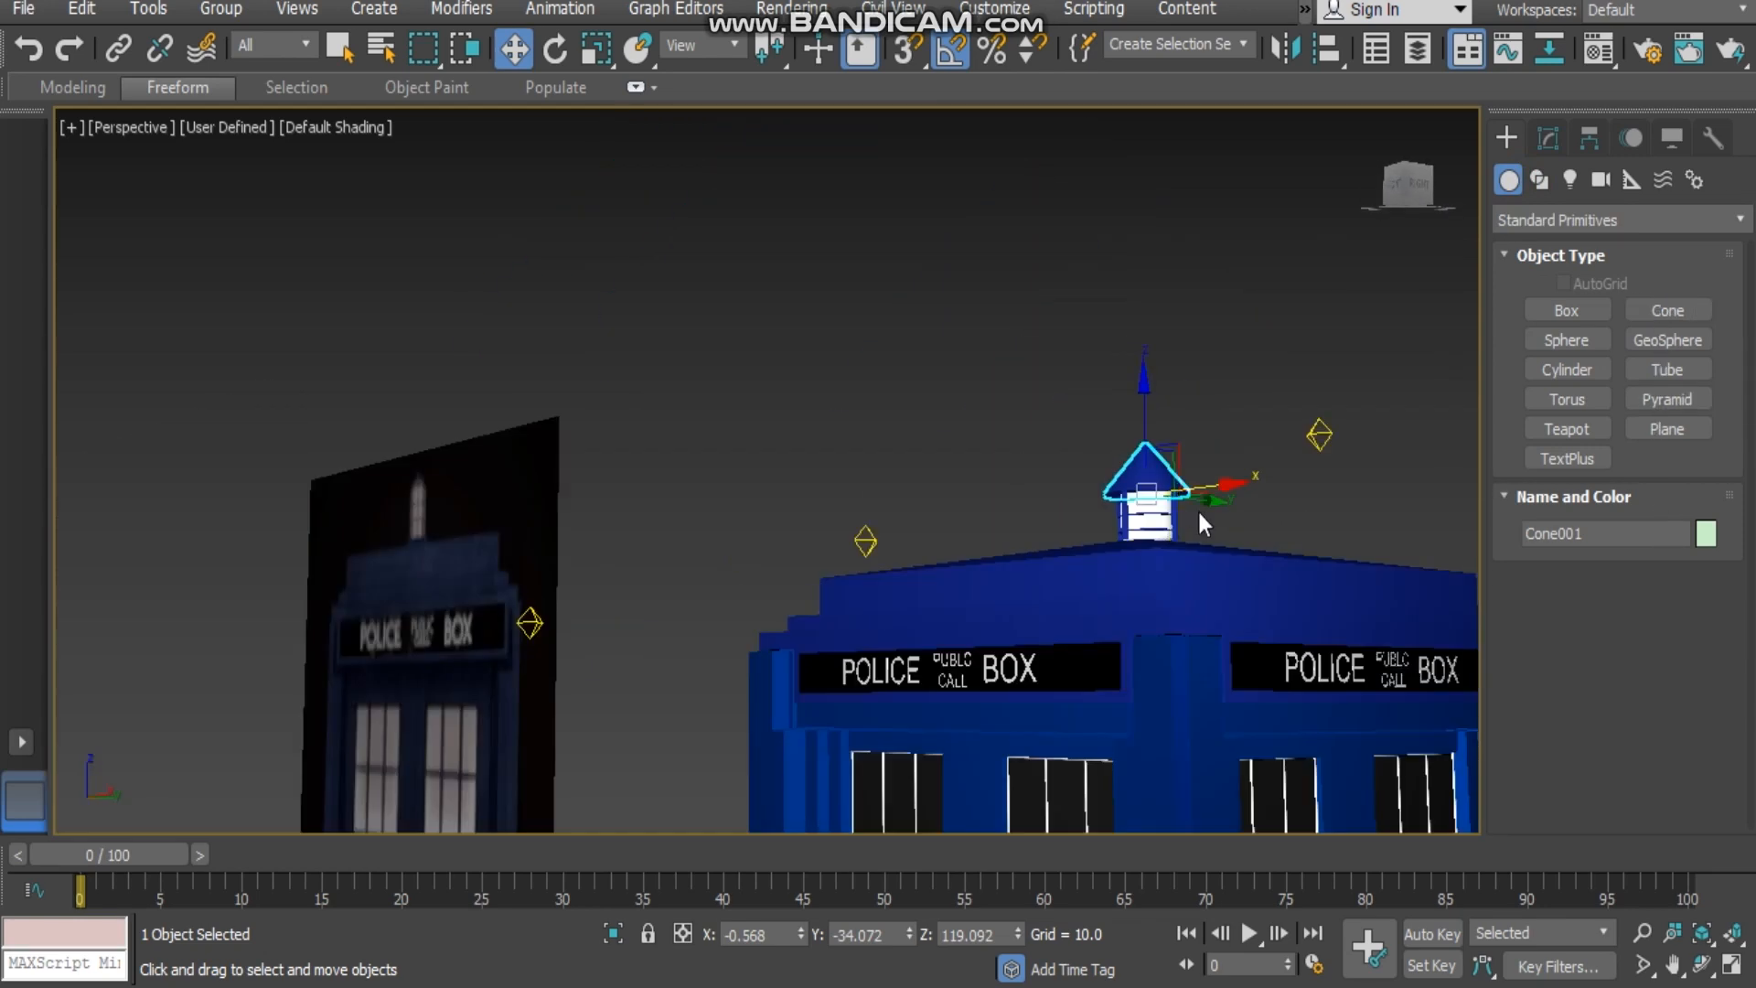
{"action": "middle_click_drag", "start_coordinate": [1198, 485], "coordinate": [1166, 446]}
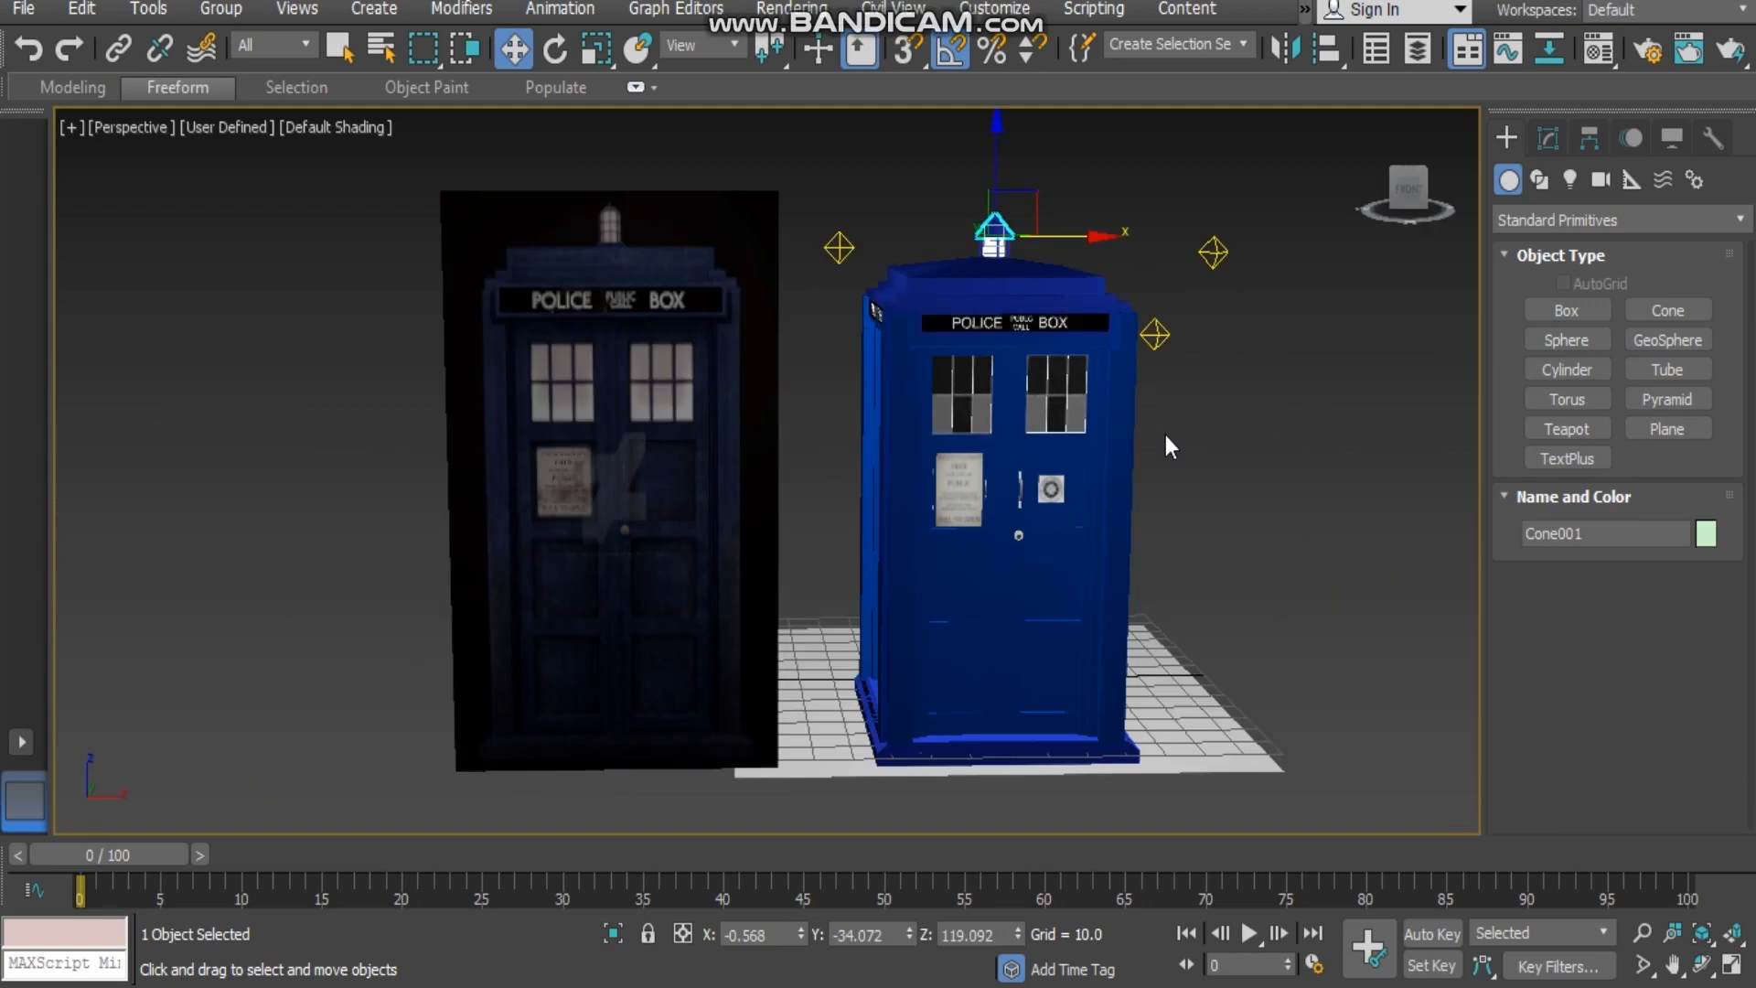
{"action": "middle_click_drag", "start_coordinate": [1195, 408], "coordinate": [1024, 417], "text": "alt"}
{"action": "scroll", "coordinate": [1242, 359], "scroll_direction": "up", "scroll_amount": 5}
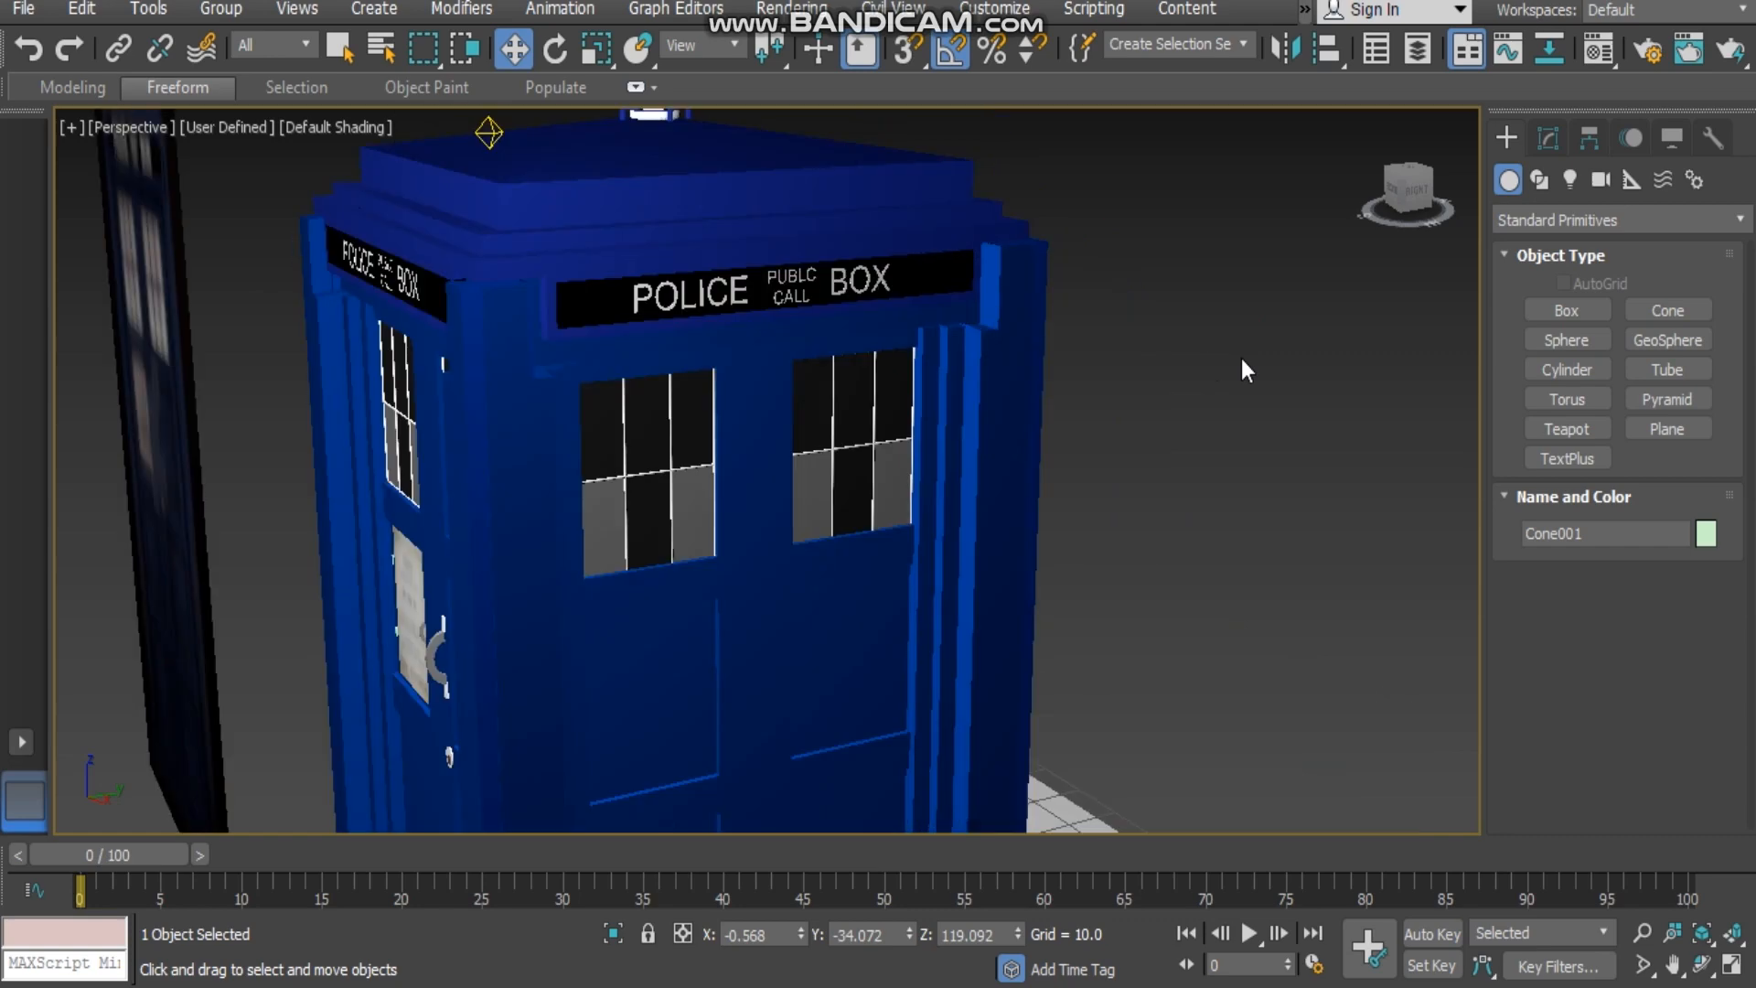
{"action": "scroll", "coordinate": [1242, 359], "scroll_direction": "down", "scroll_amount": 6}
{"action": "middle_click_drag", "start_coordinate": [1118, 466], "coordinate": [1168, 403]}
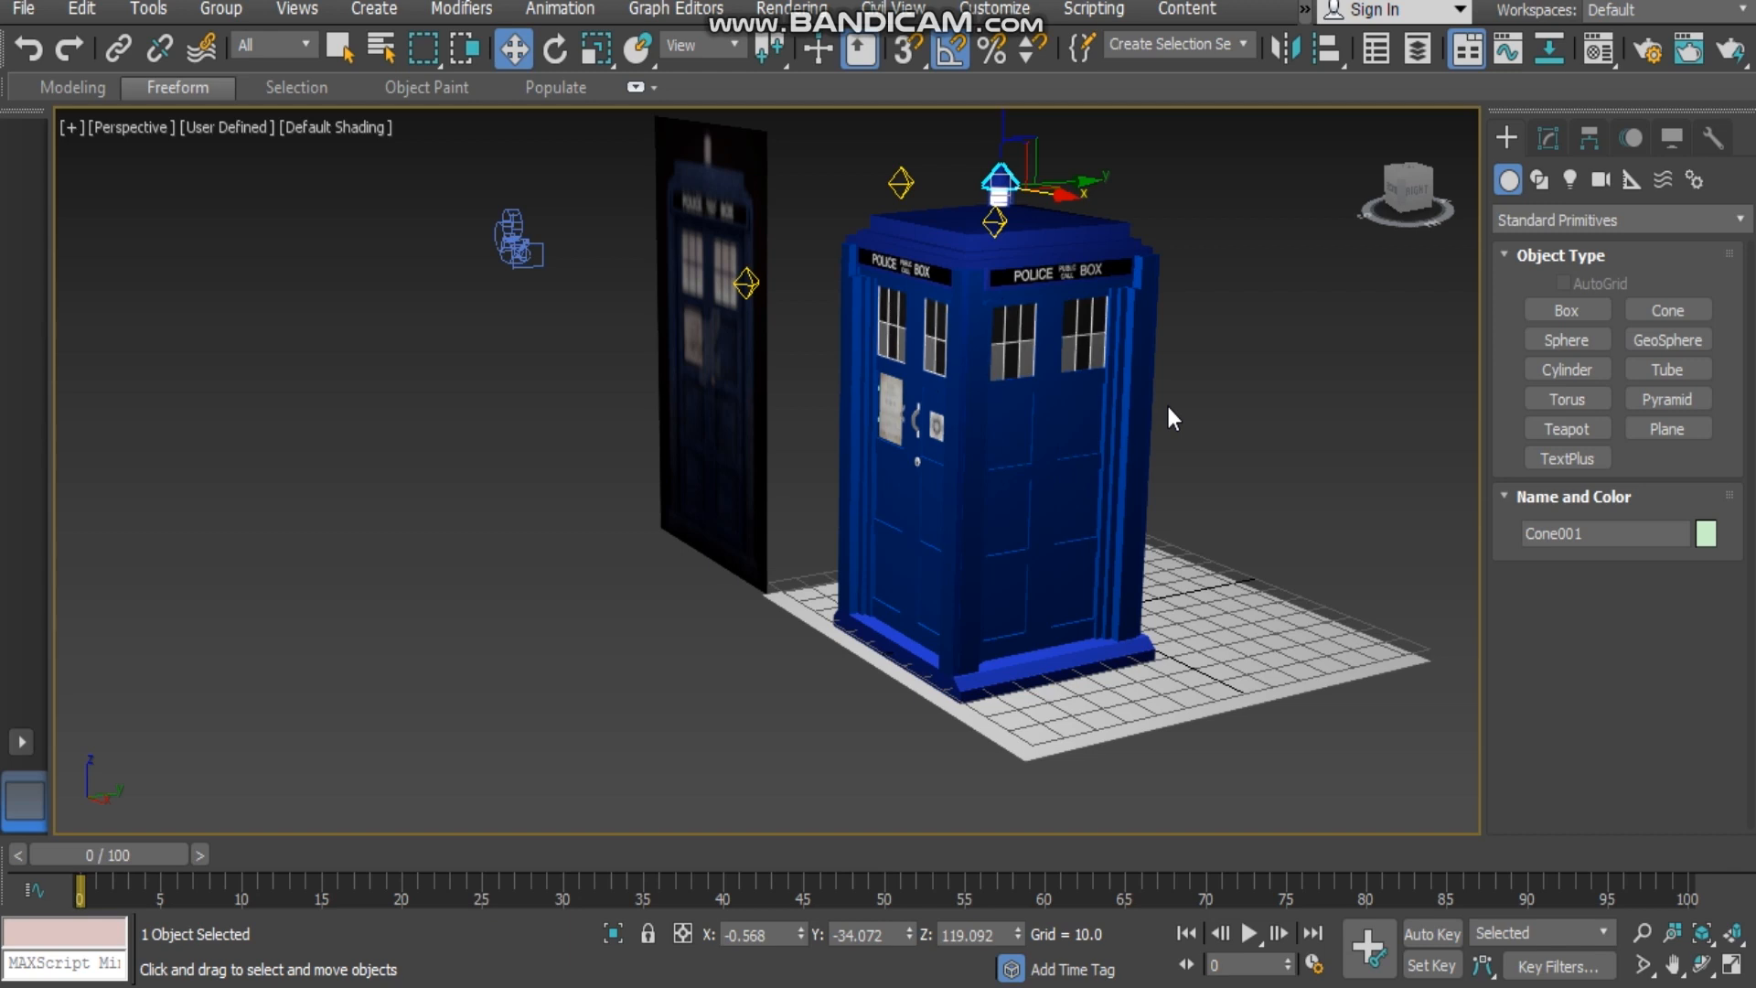
{"action": "scroll", "coordinate": [1170, 410], "scroll_direction": "up", "scroll_amount": 3}
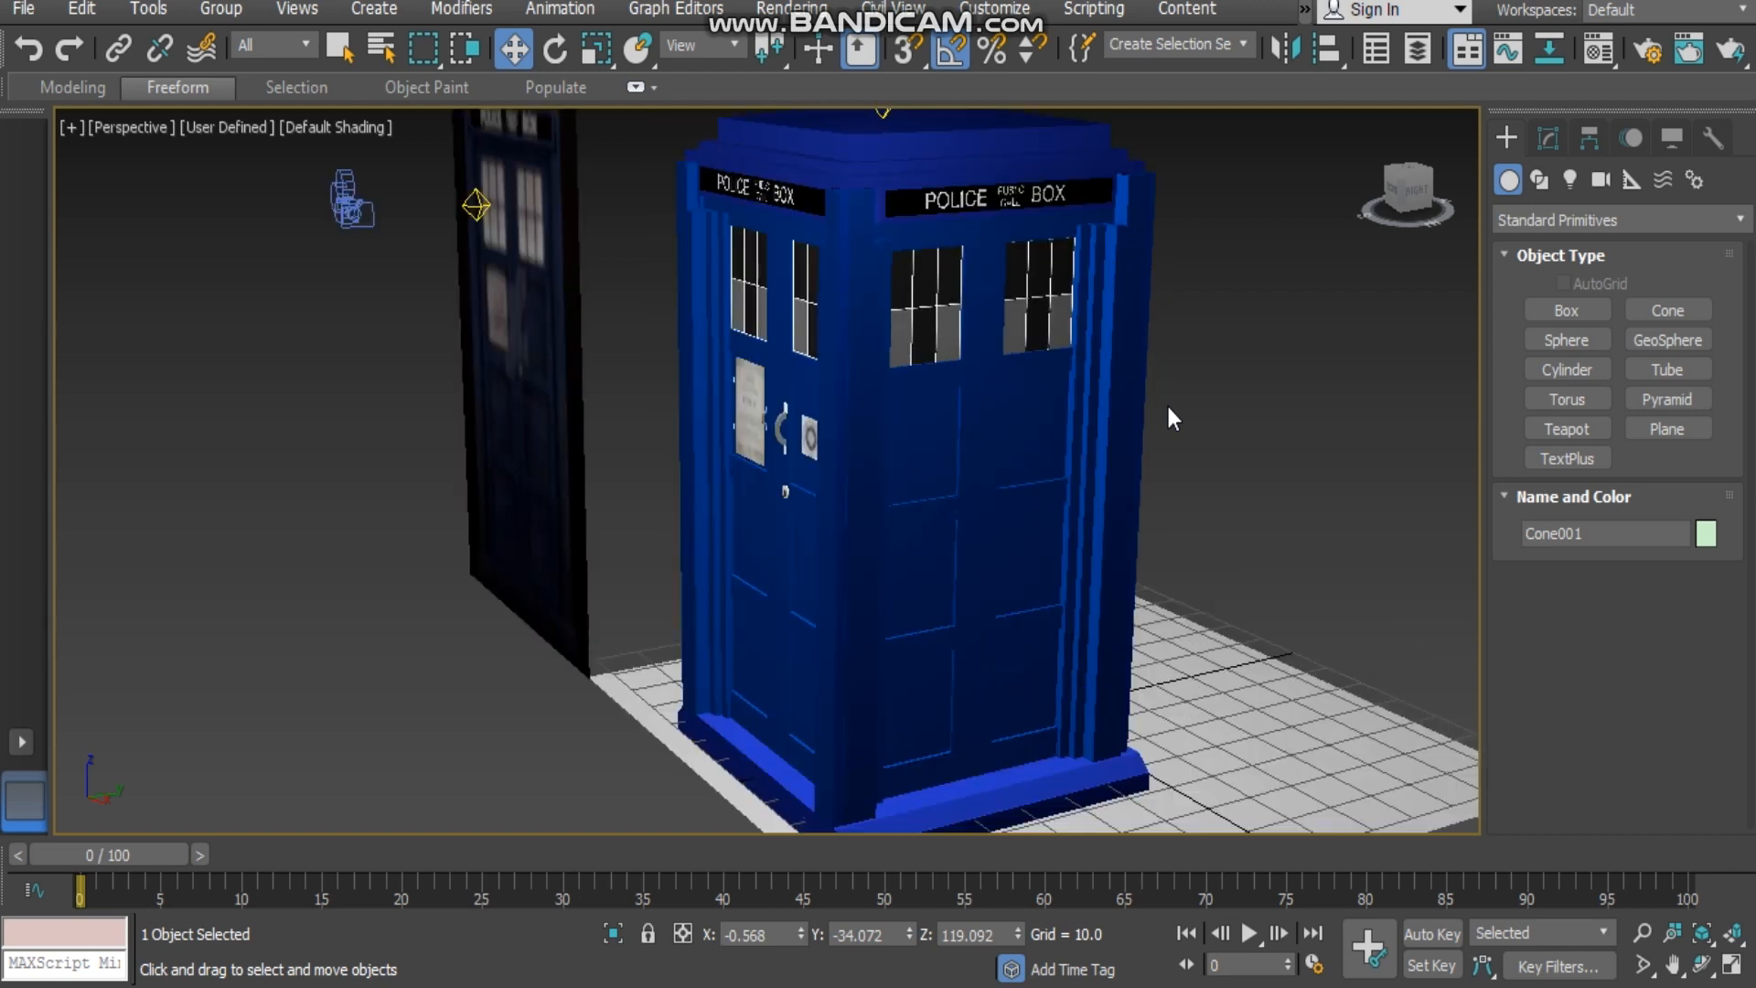
{"action": "scroll", "coordinate": [1168, 411], "scroll_direction": "down", "scroll_amount": 5}
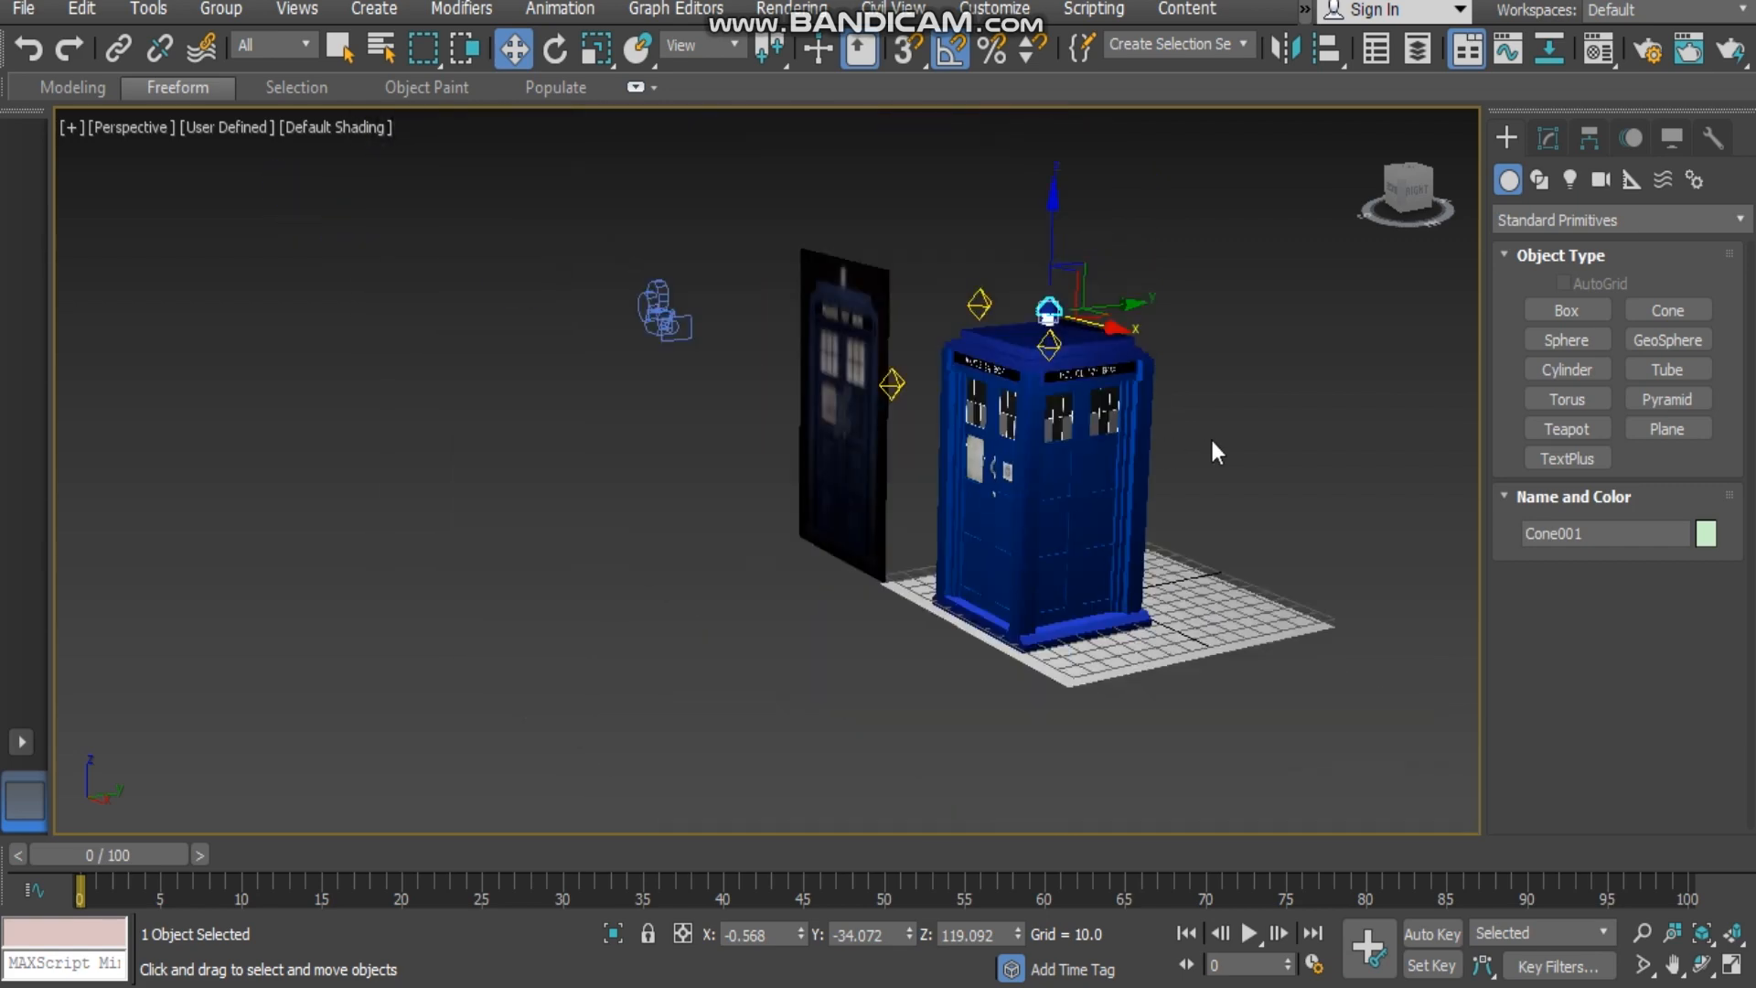
{"action": "scroll", "coordinate": [1217, 432], "scroll_direction": "up", "scroll_amount": 3}
{"action": "middle_click_drag", "start_coordinate": [1216, 431], "coordinate": [1163, 378]}
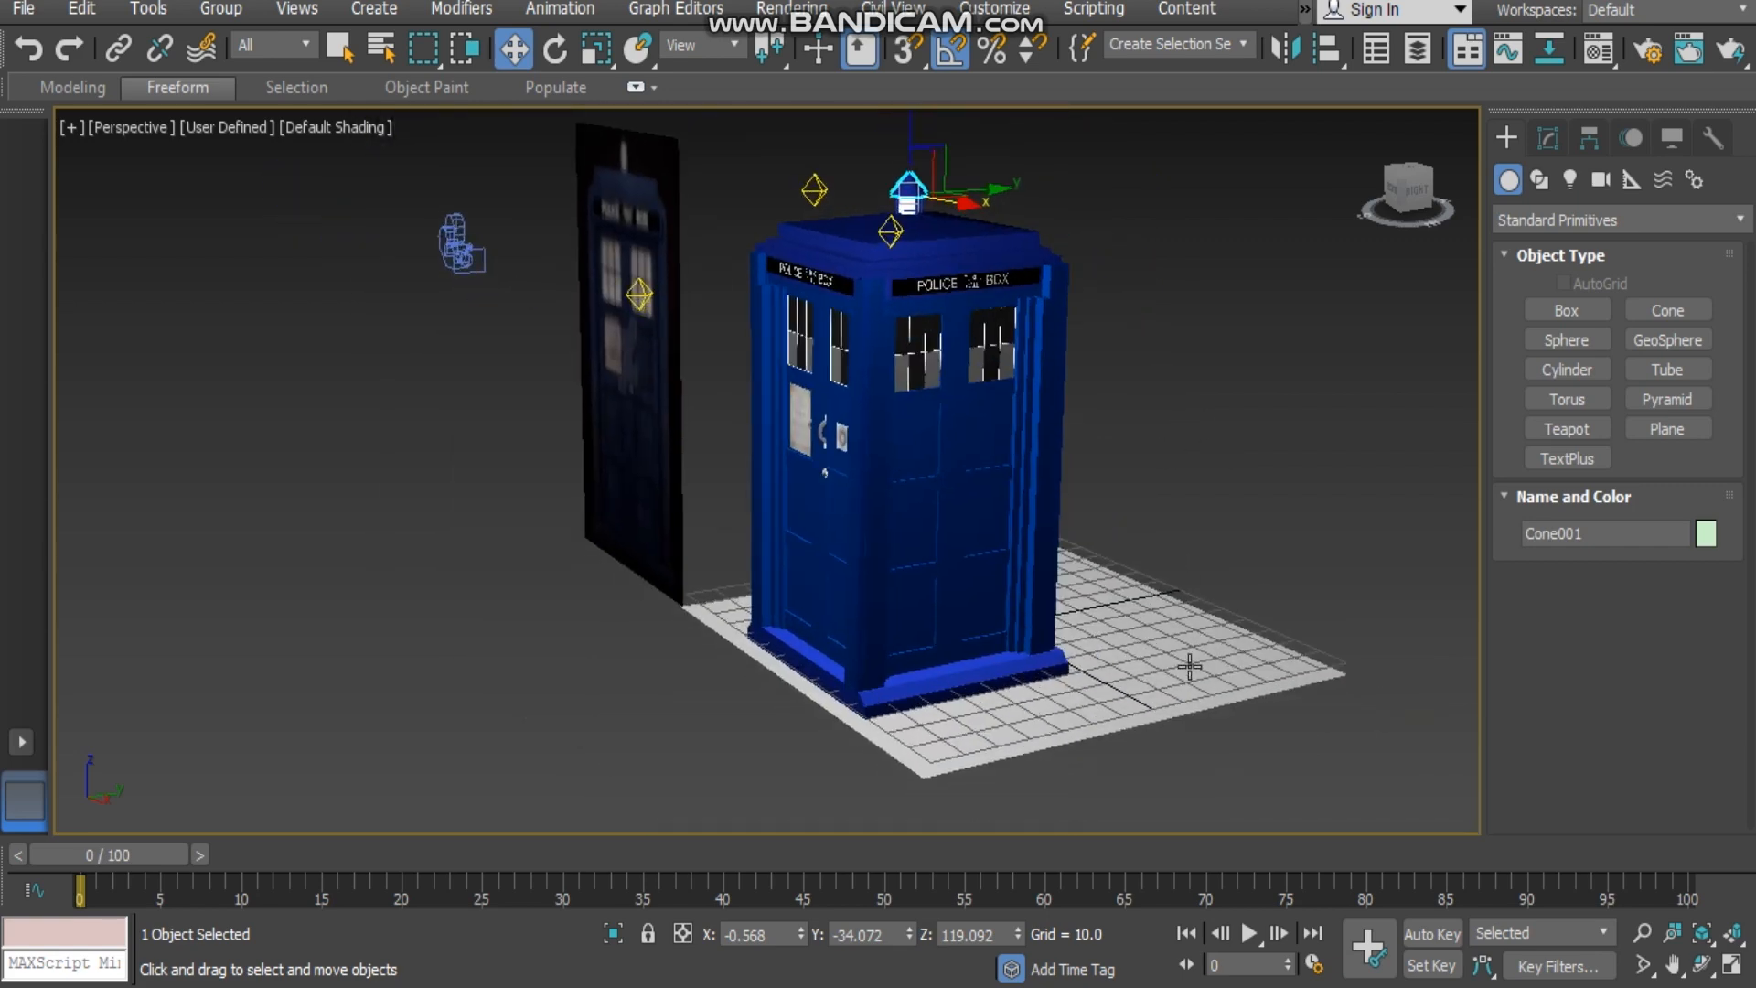
- Select the ground plane and check its 07 - Default material, keeping Matte/Shadow as the material type
{"action": "left_click", "coordinate": [1200, 694]}
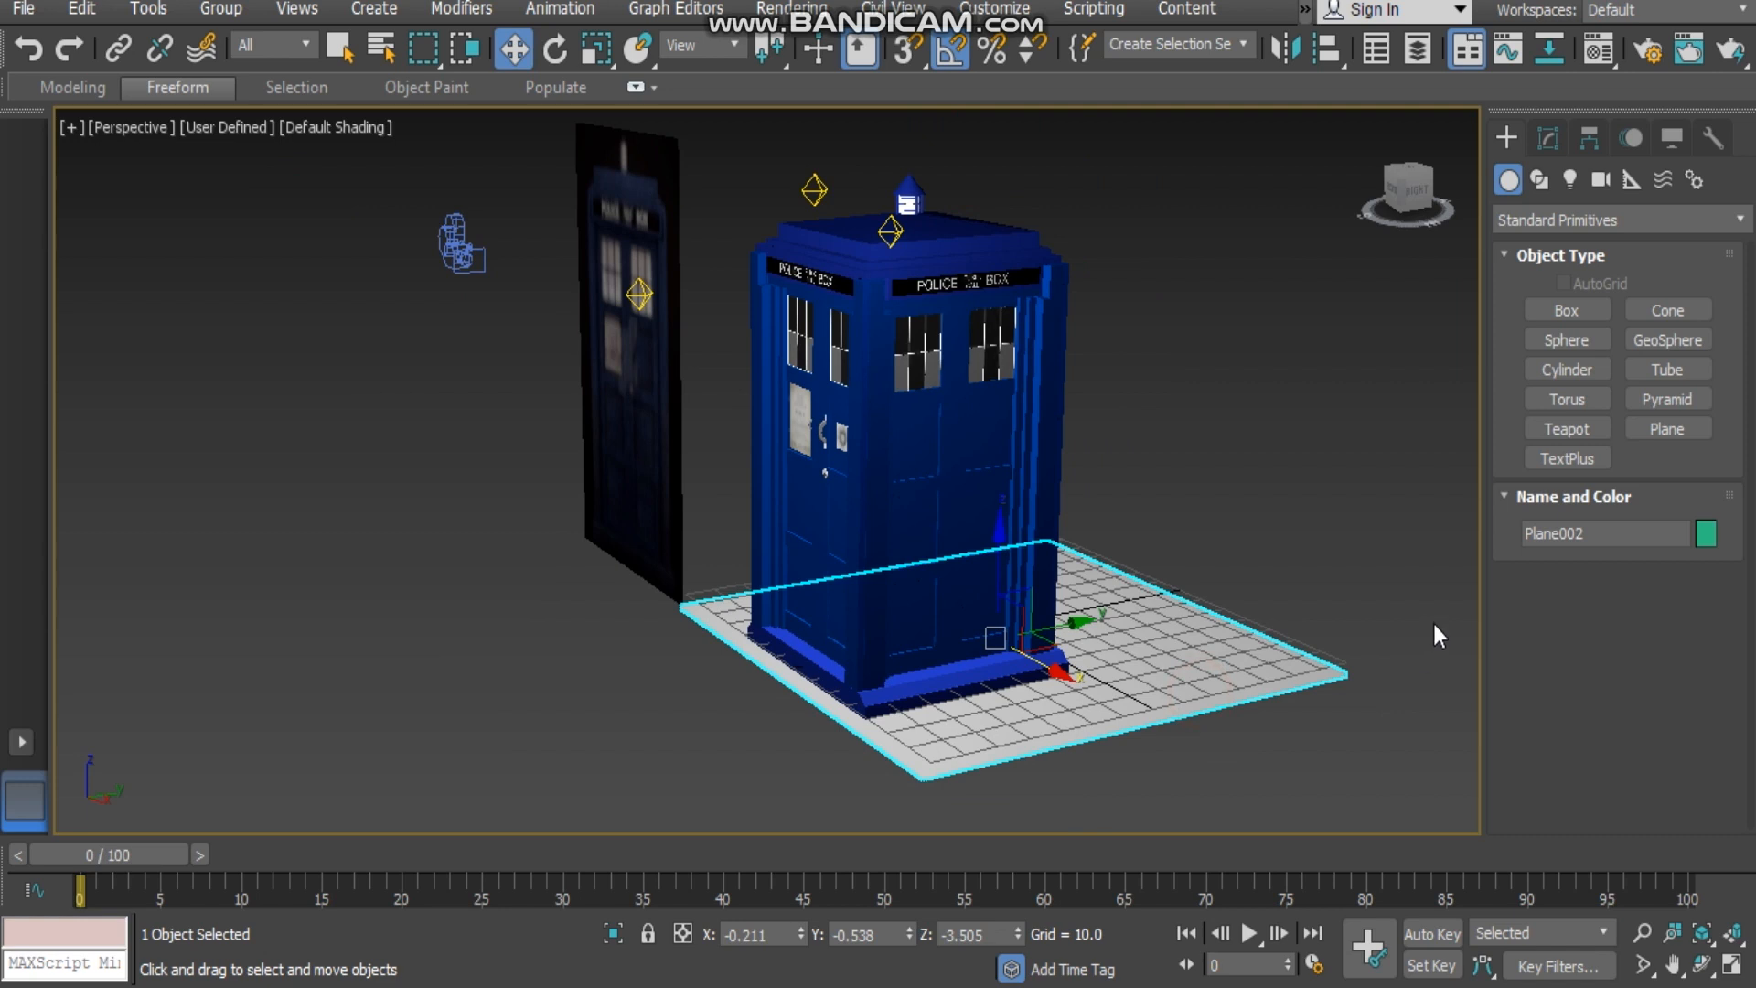
{"action": "key", "text": "m"}
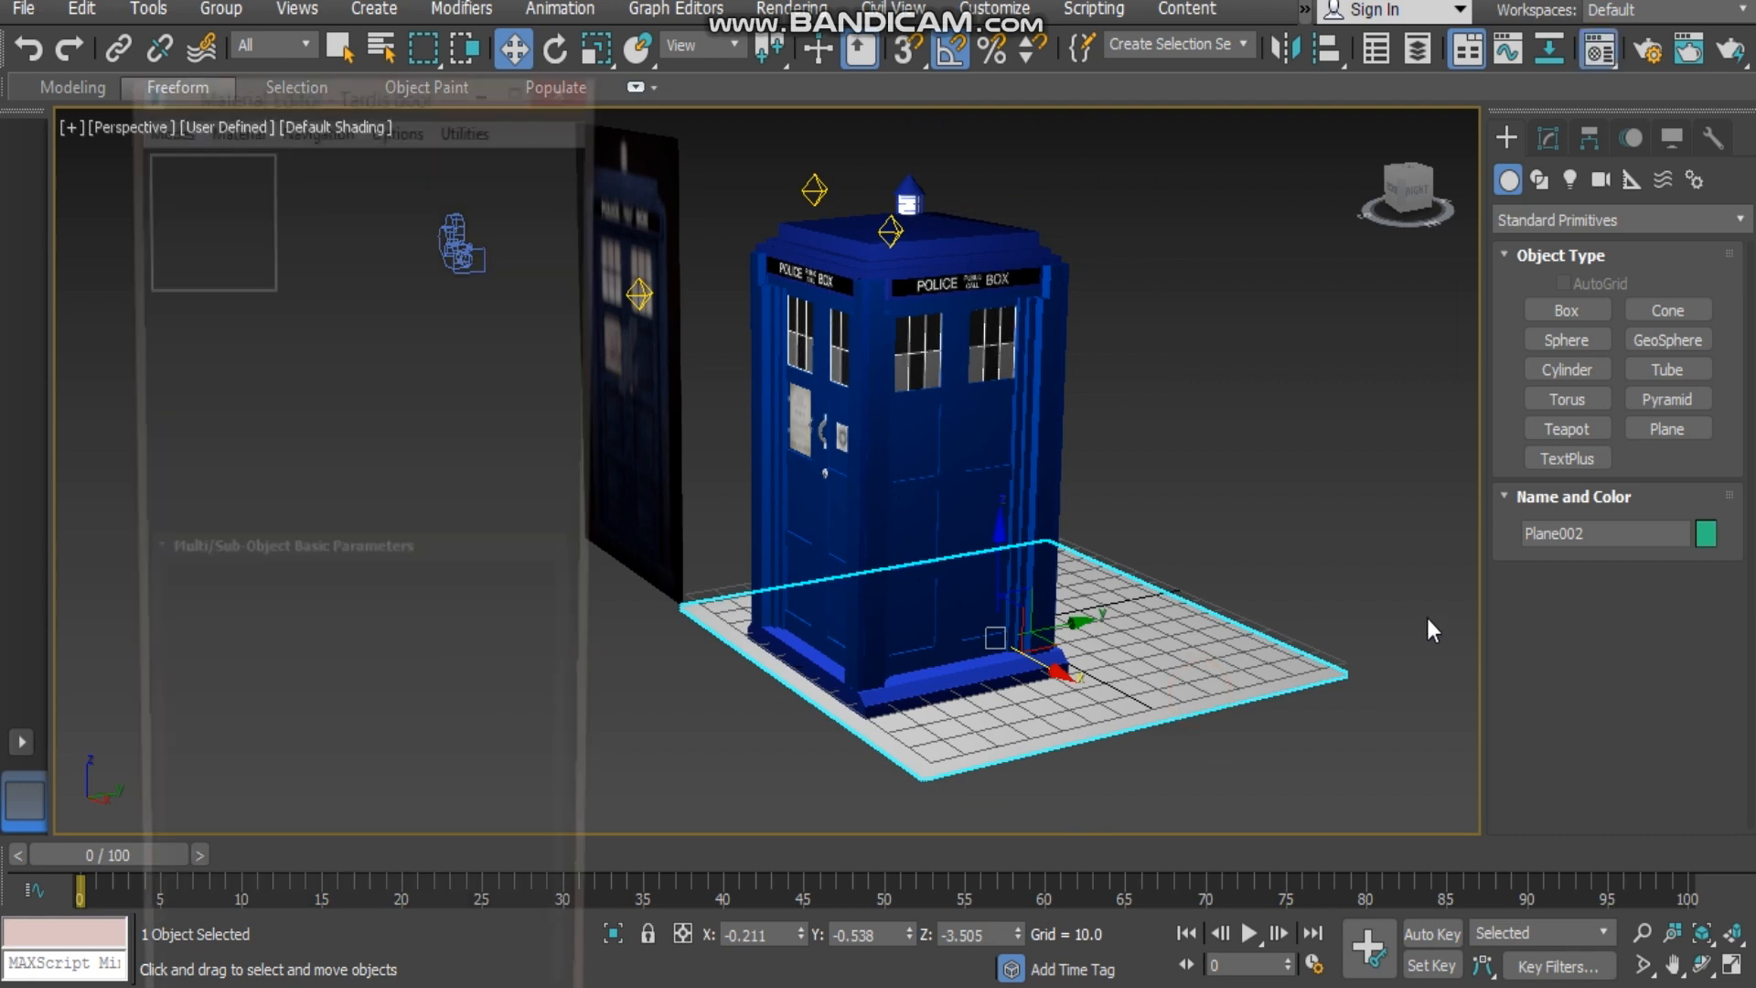
{"action": "left_click", "coordinate": [240, 370]}
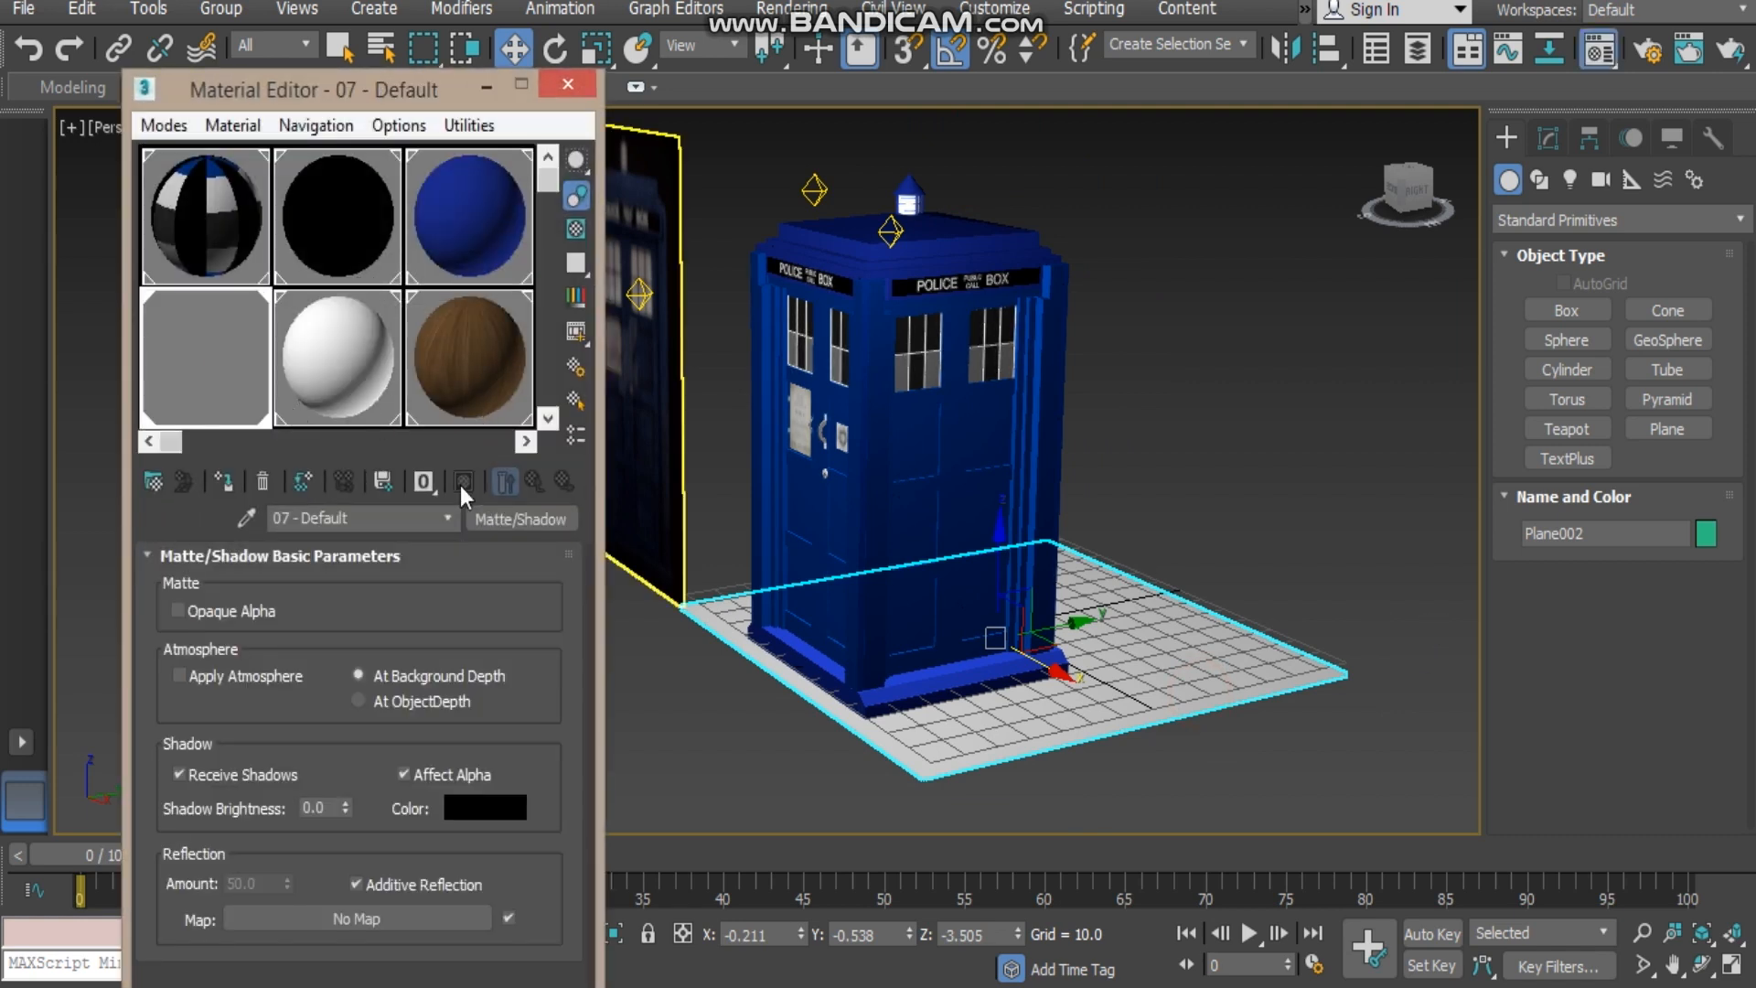
{"action": "left_click", "coordinate": [517, 518]}
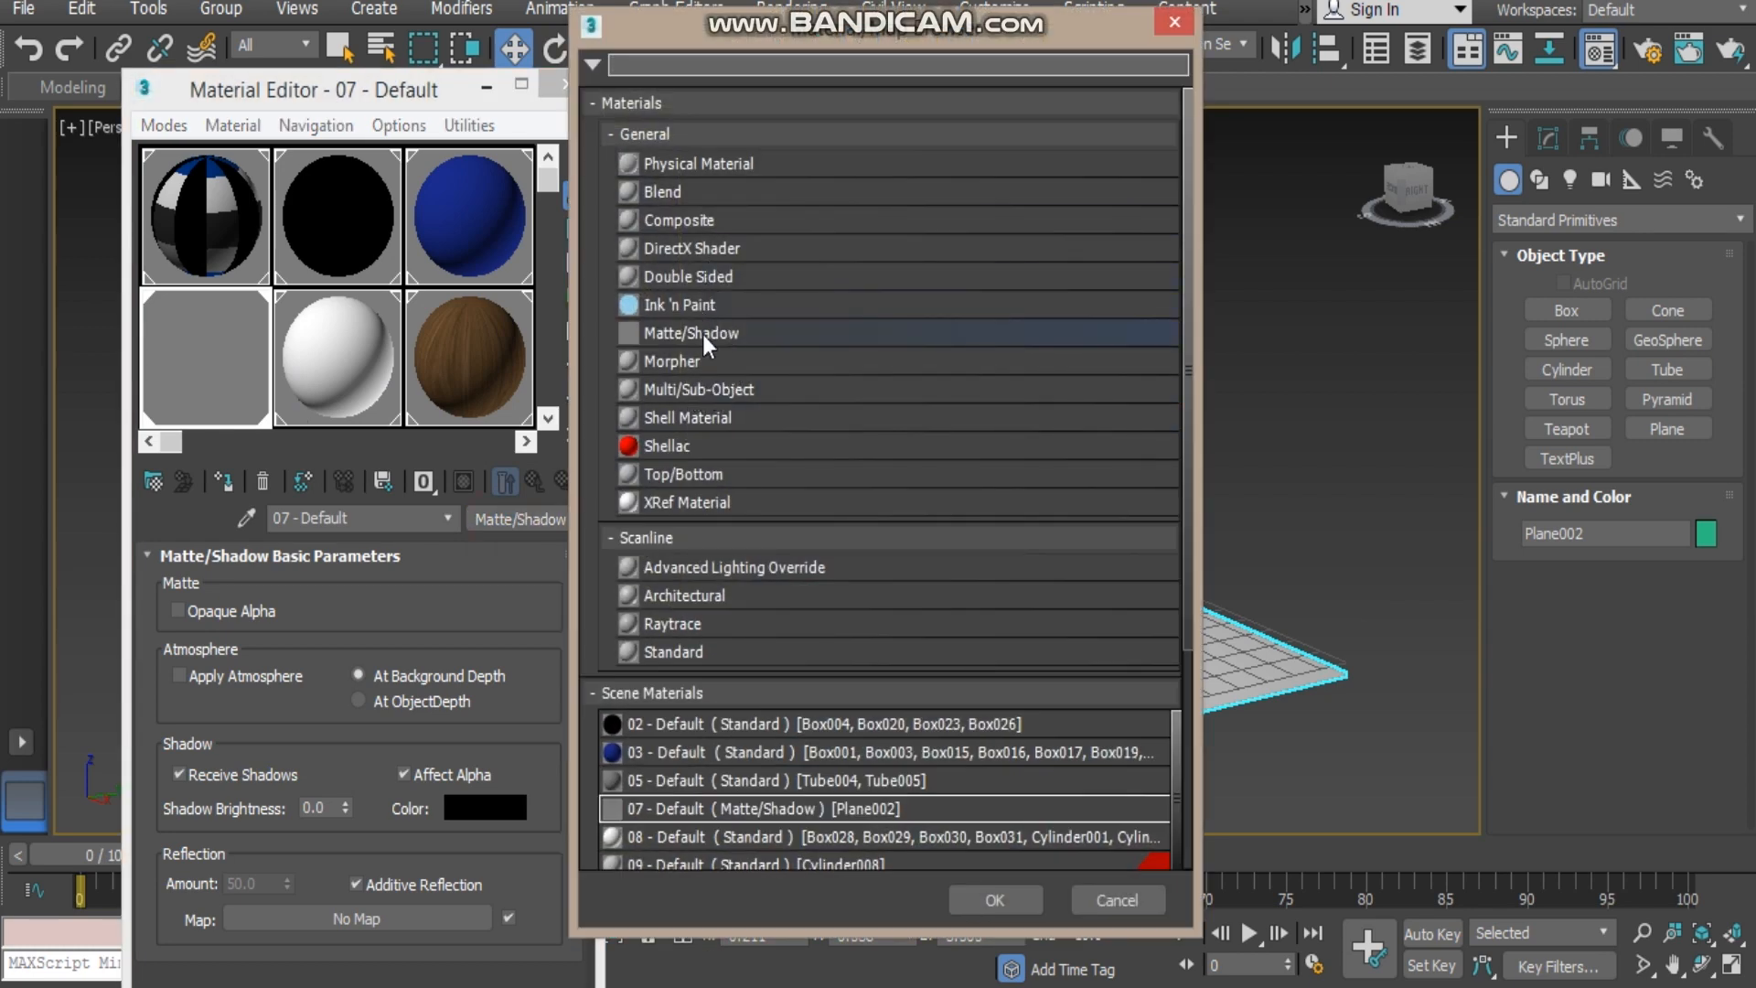
{"action": "left_click", "coordinate": [1003, 905]}
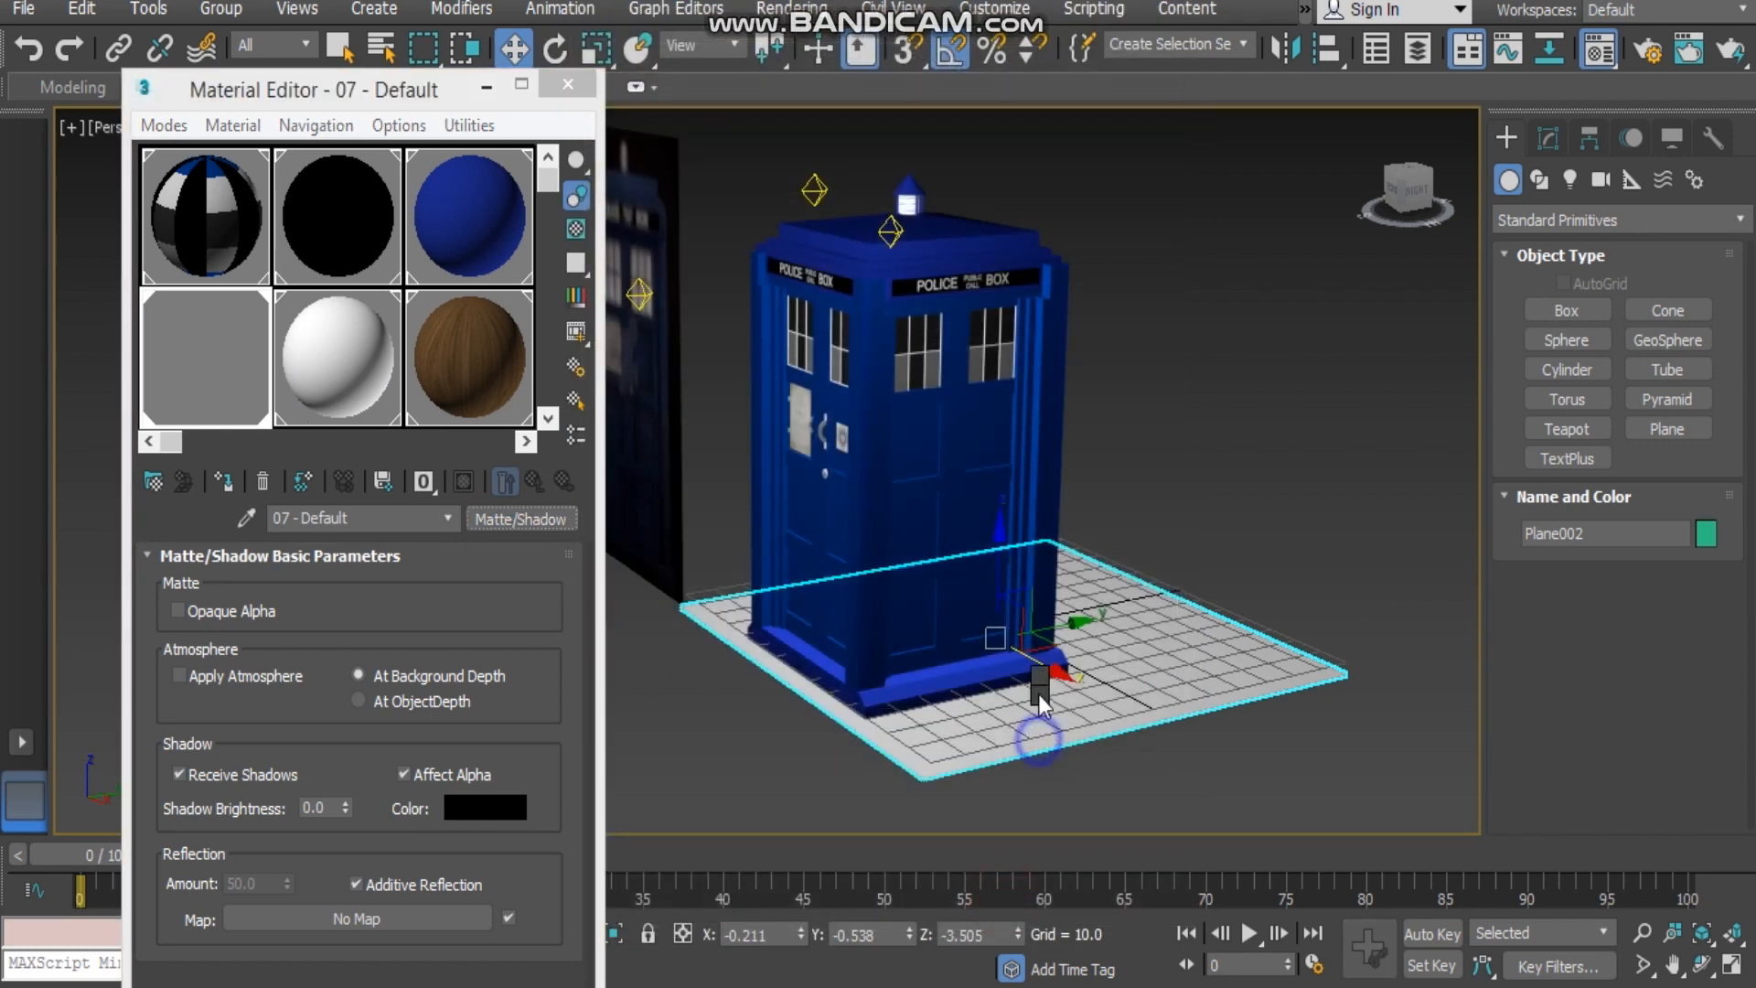
- Review the ground plane's display and rendering options in Object Properties, and close the Material Editor
{"action": "right_click", "coordinate": [1039, 700]}
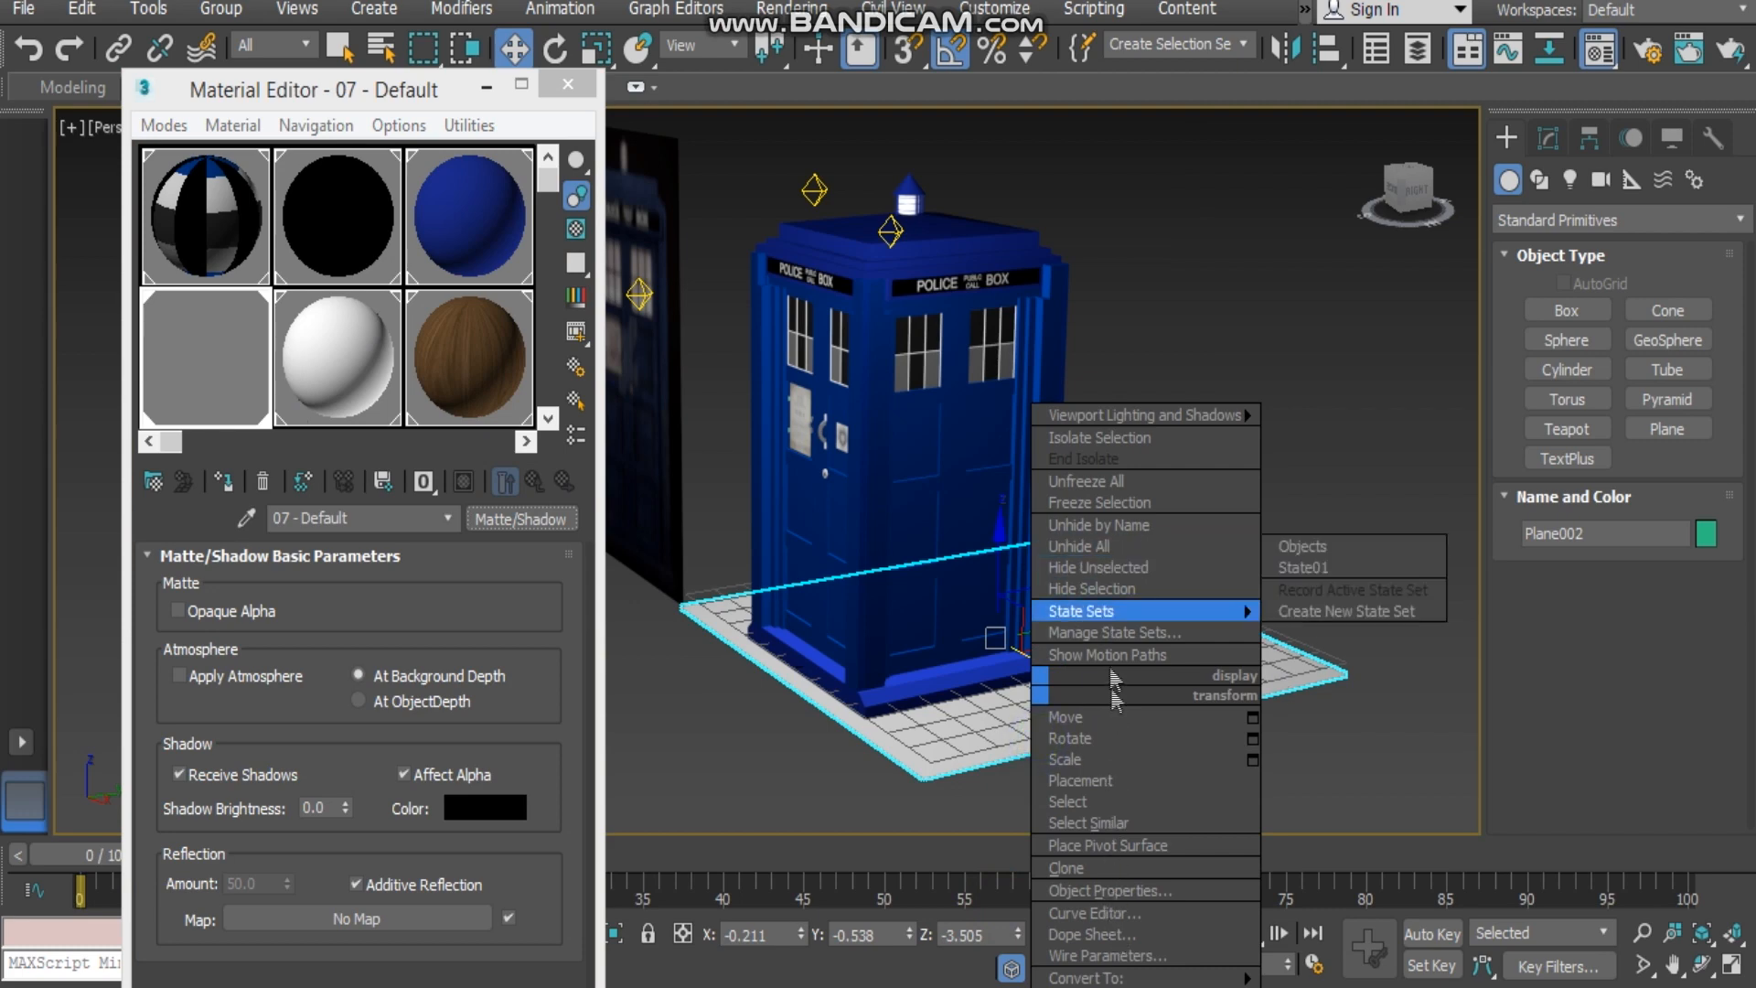
{"action": "left_click", "coordinate": [1123, 900]}
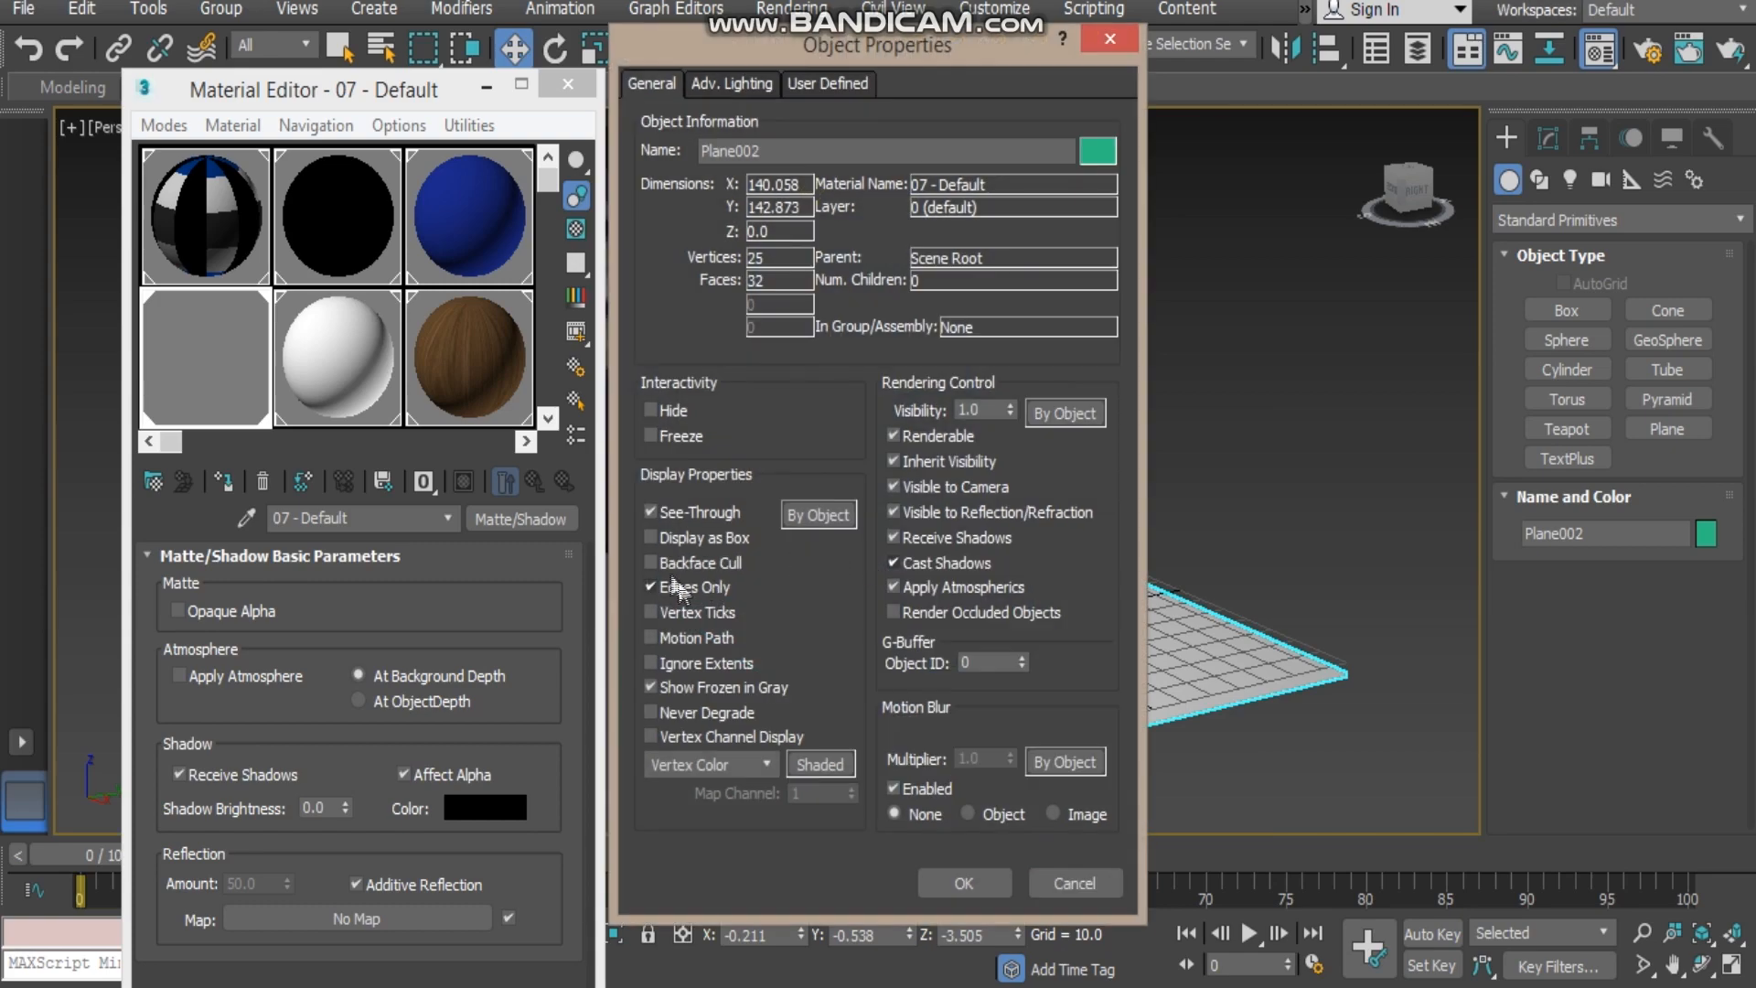
{"action": "left_click", "coordinate": [966, 883]}
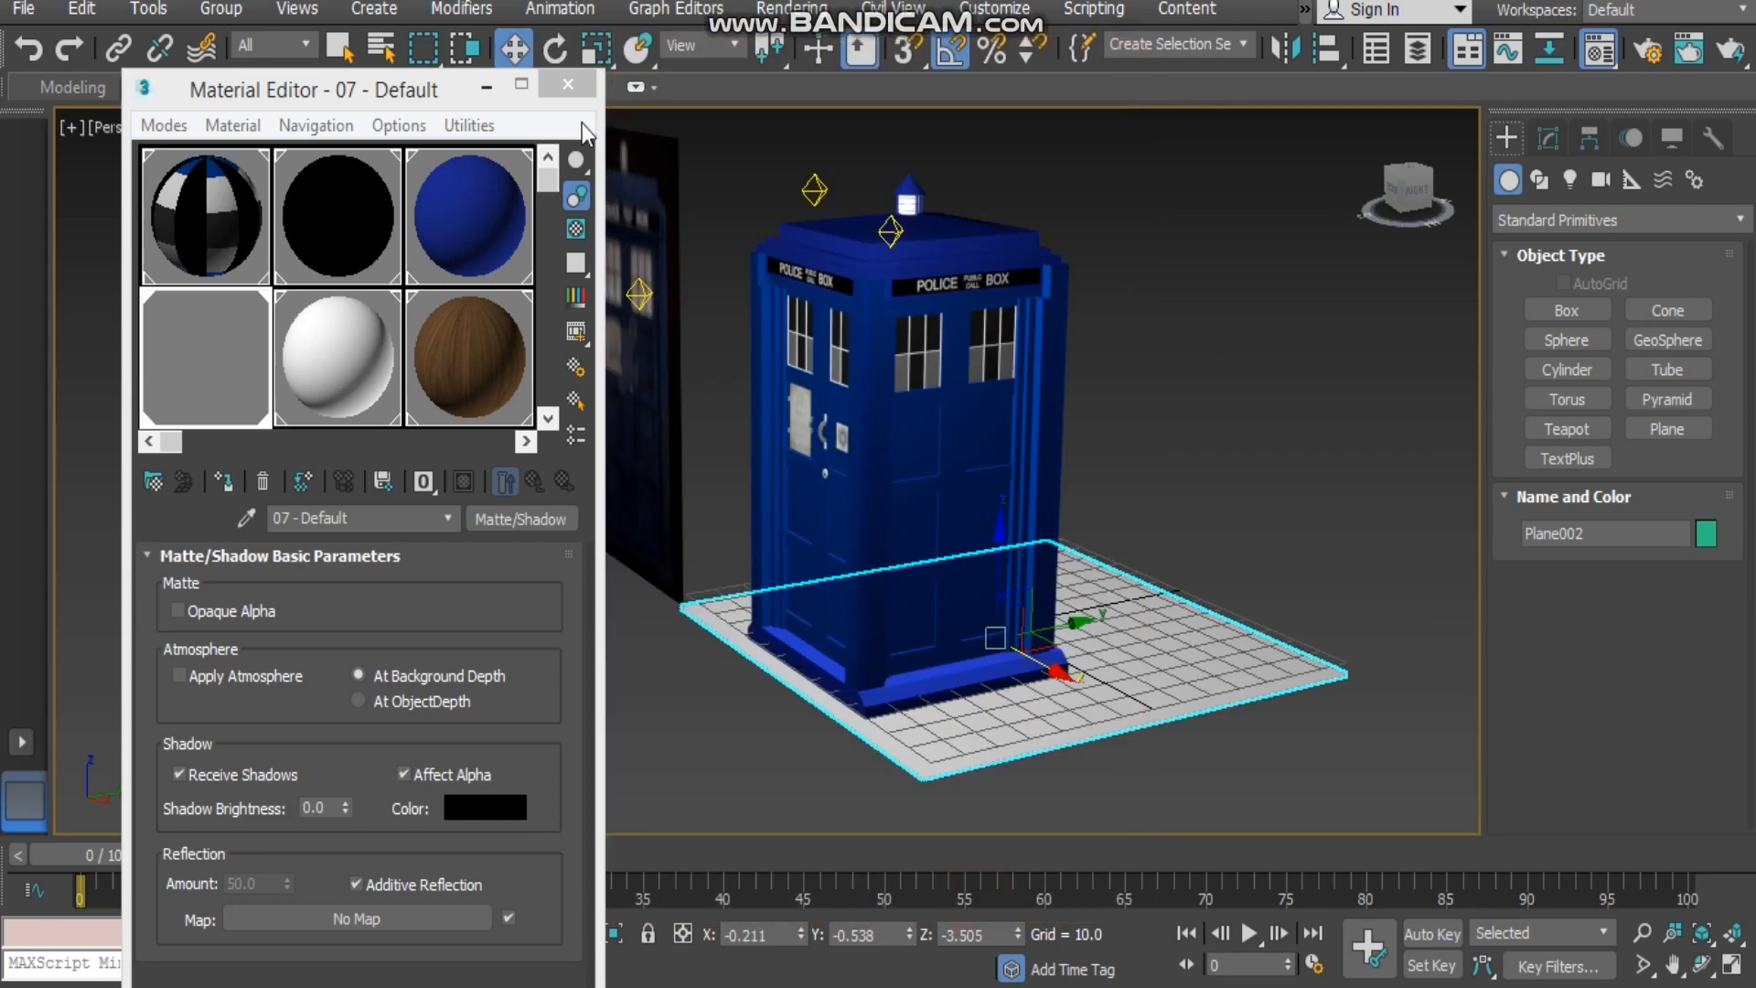
{"action": "key", "text": "m"}
- Compare the front doors, windows, notice and handles up close with the reference image
{"action": "middle_click_drag", "start_coordinate": [871, 394], "coordinate": [953, 408]}
{"action": "scroll", "coordinate": [953, 408], "scroll_direction": "up", "scroll_amount": 3}
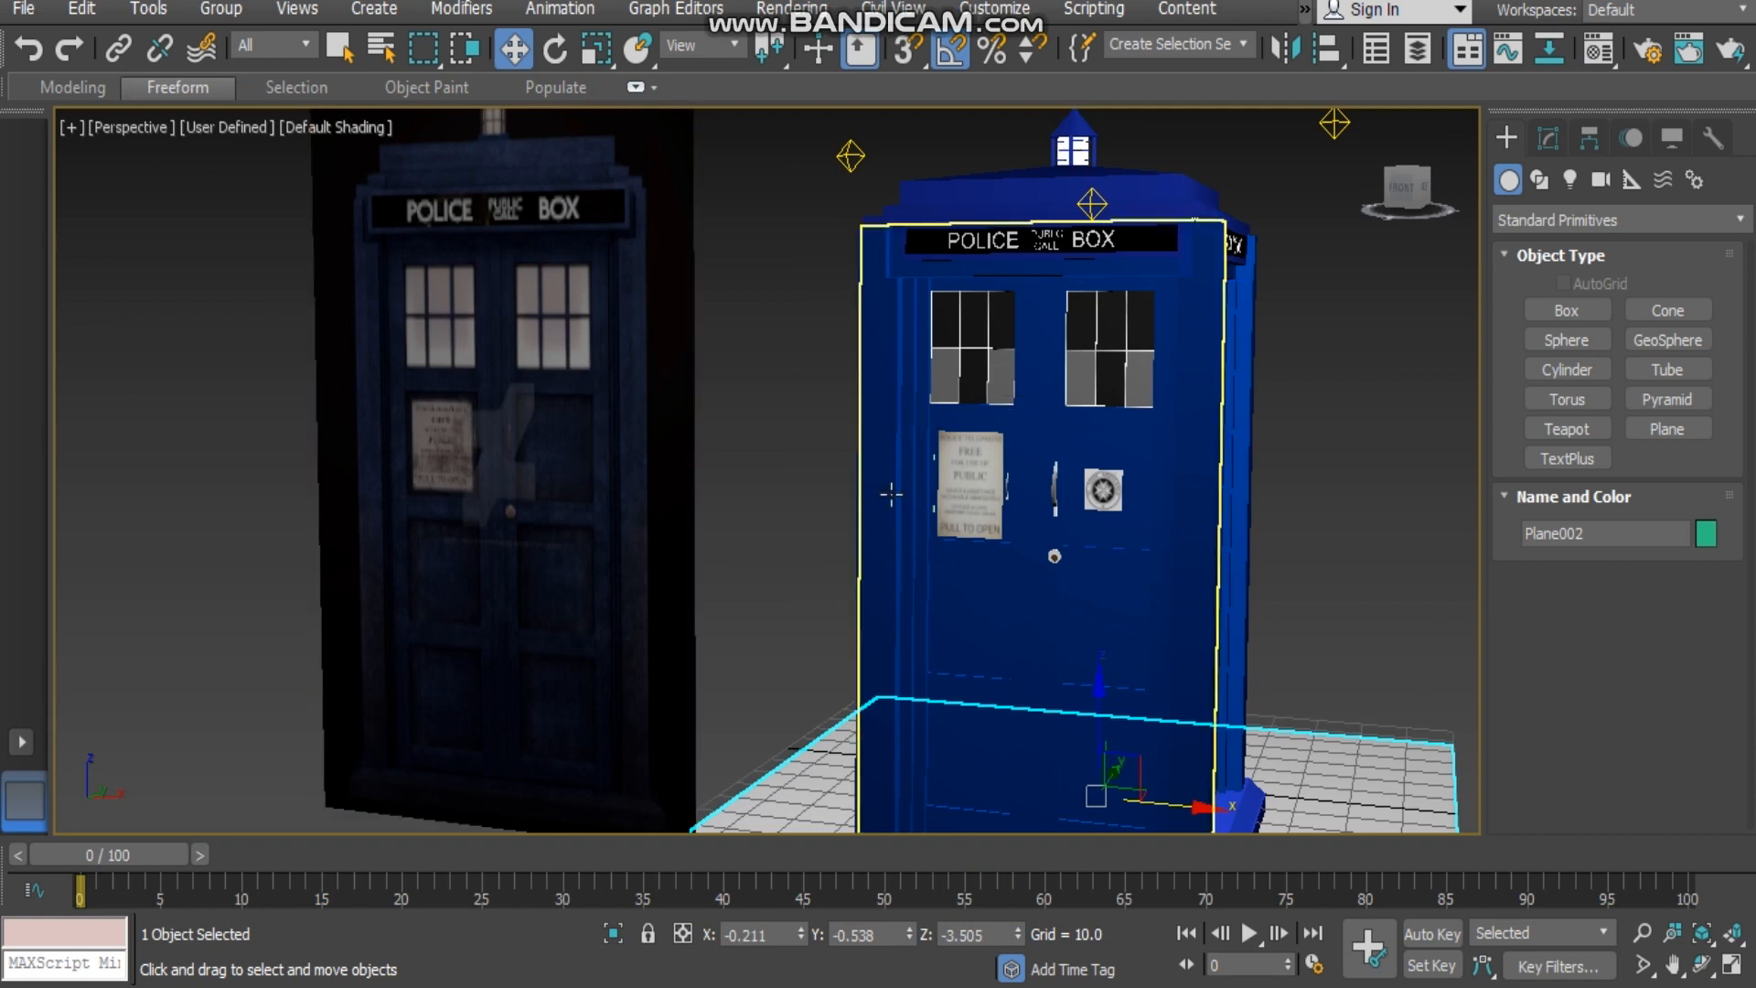
{"action": "scroll", "coordinate": [1008, 497], "scroll_direction": "up", "scroll_amount": 2}
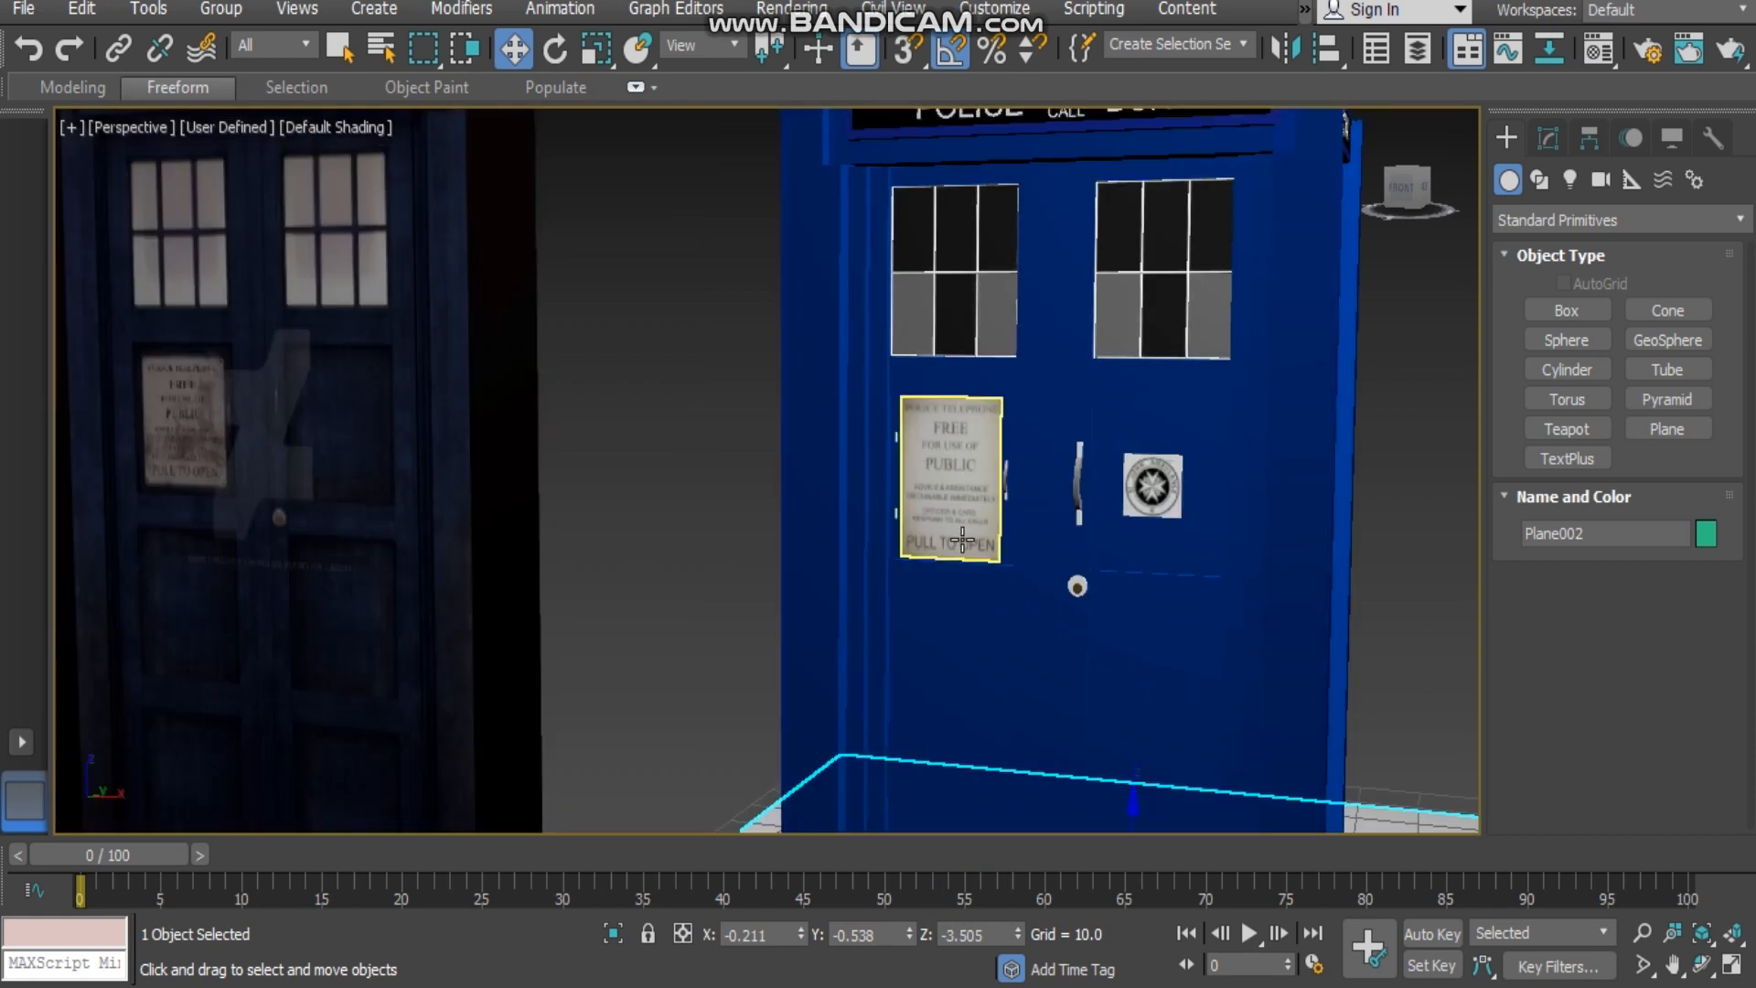
{"action": "scroll", "coordinate": [970, 412], "scroll_direction": "down", "scroll_amount": 4}
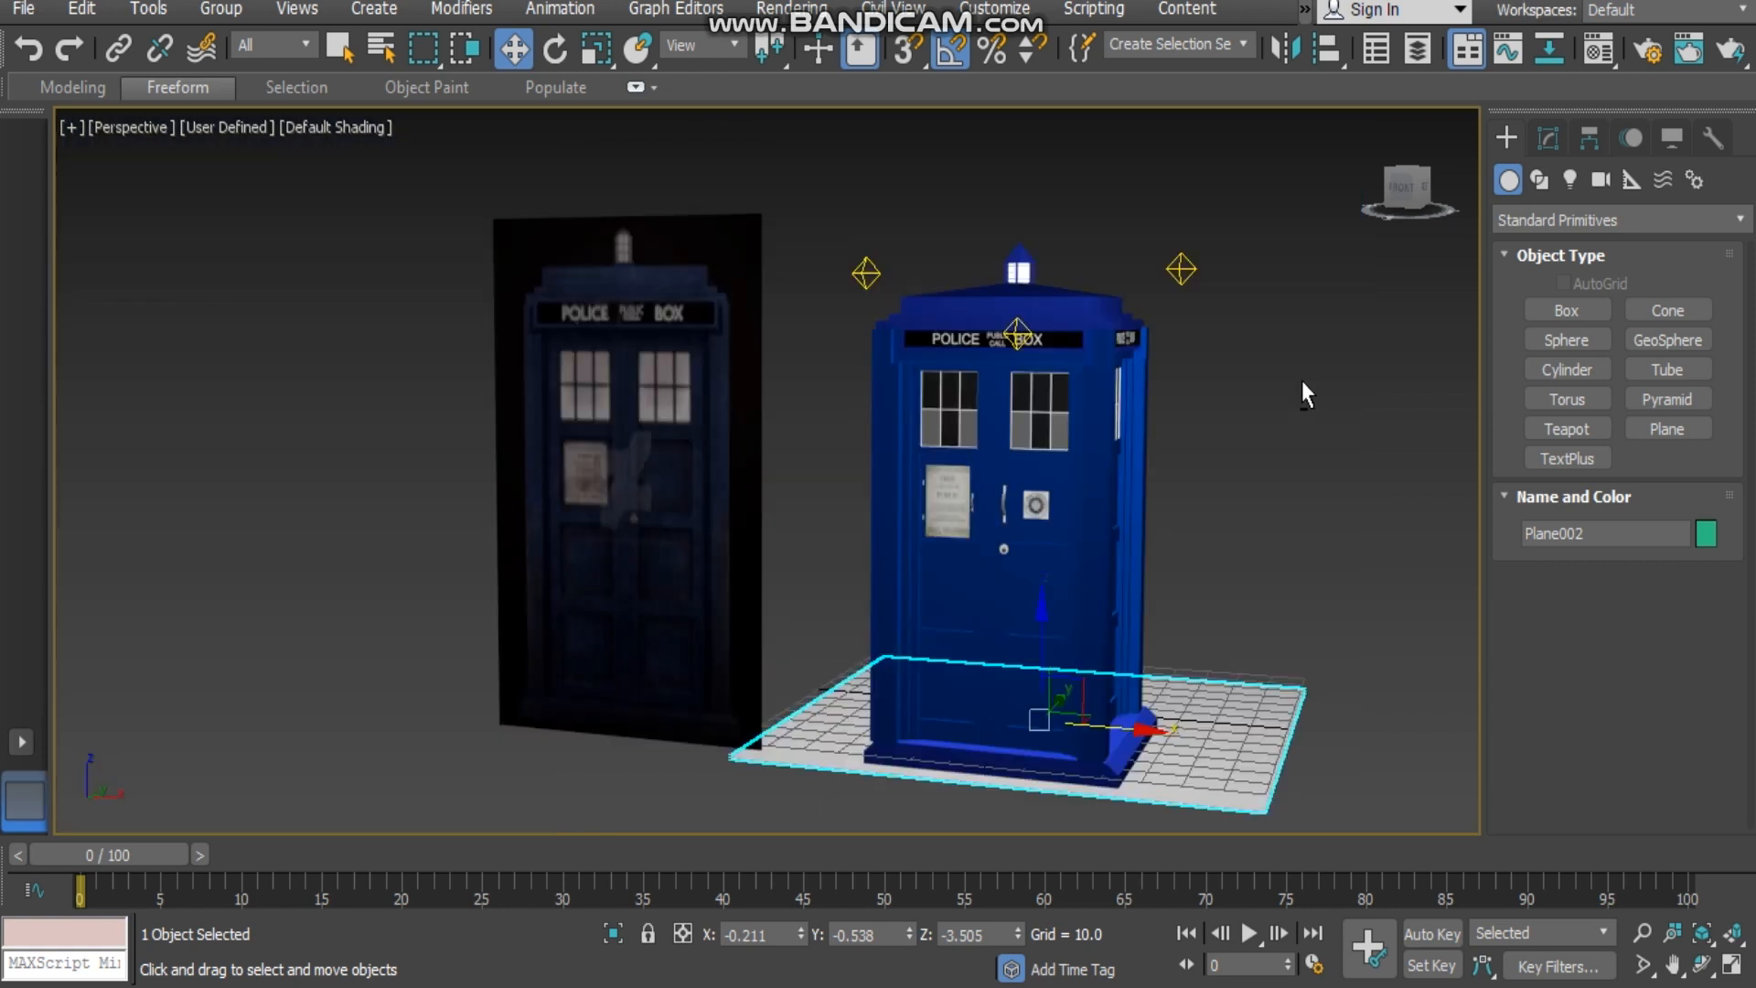
- Select each of the three omni lights around the police box in turn
{"action": "middle_click_drag", "start_coordinate": [1302, 380], "coordinate": [767, 395], "text": "alt"}
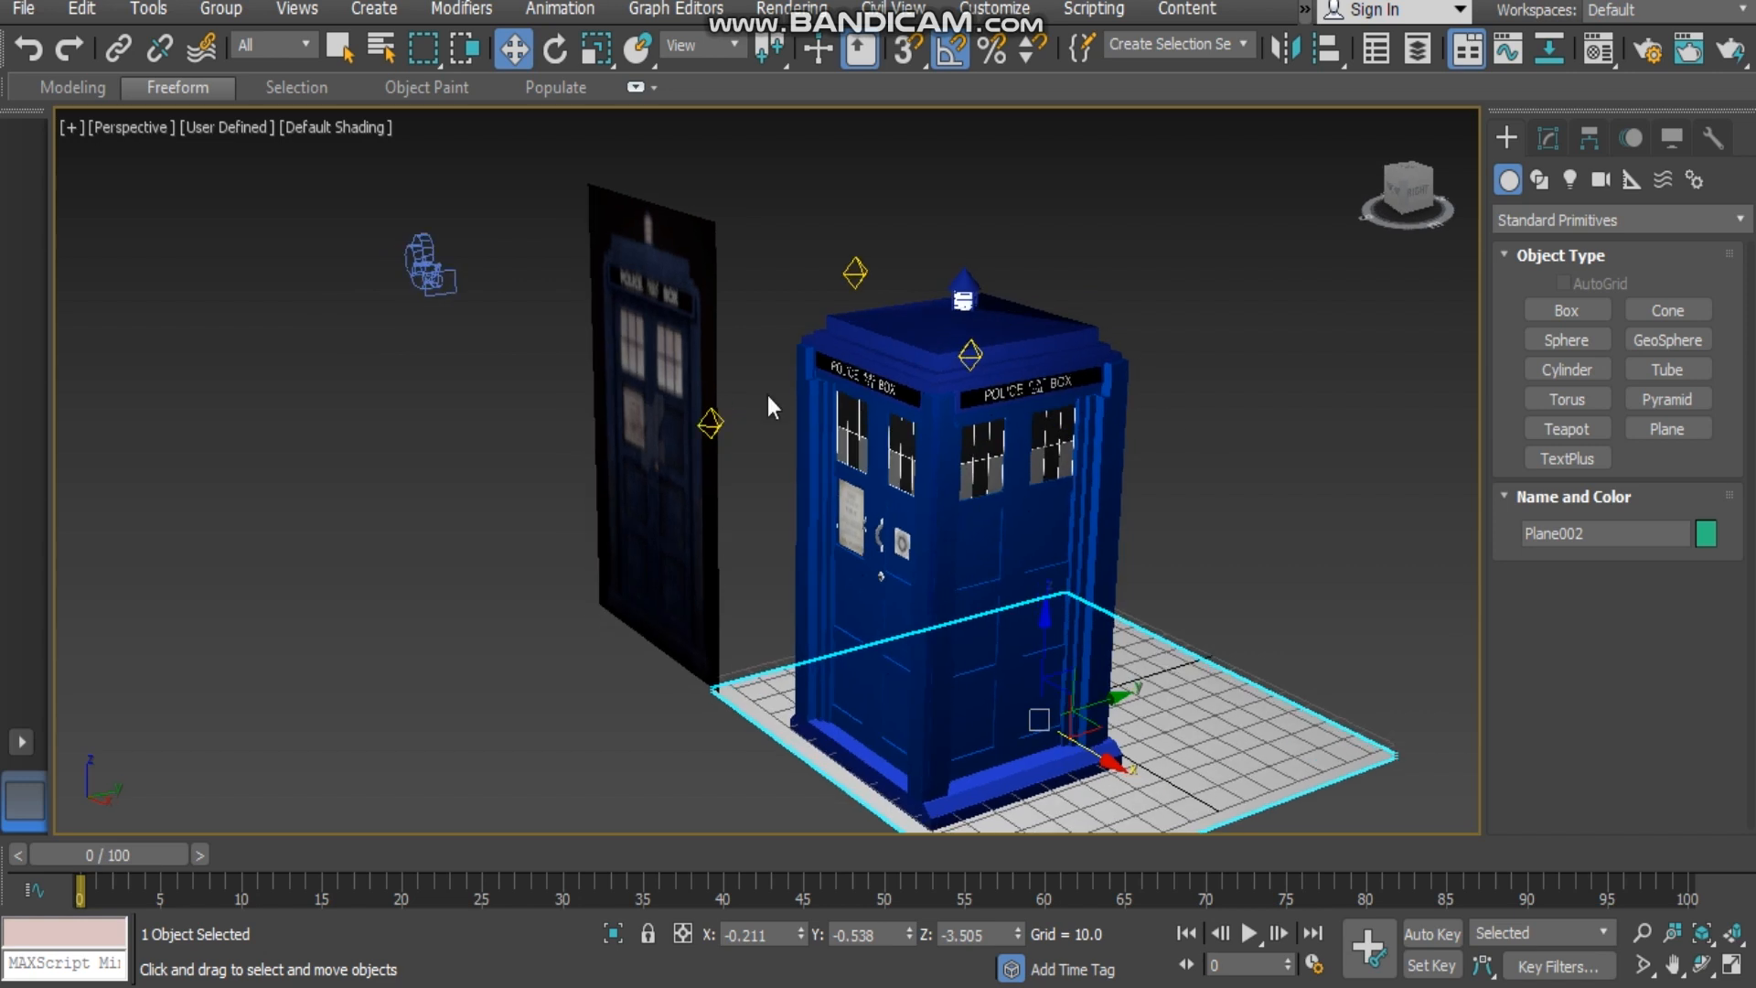
{"action": "left_click", "coordinate": [710, 424]}
{"action": "left_click", "coordinate": [854, 273]}
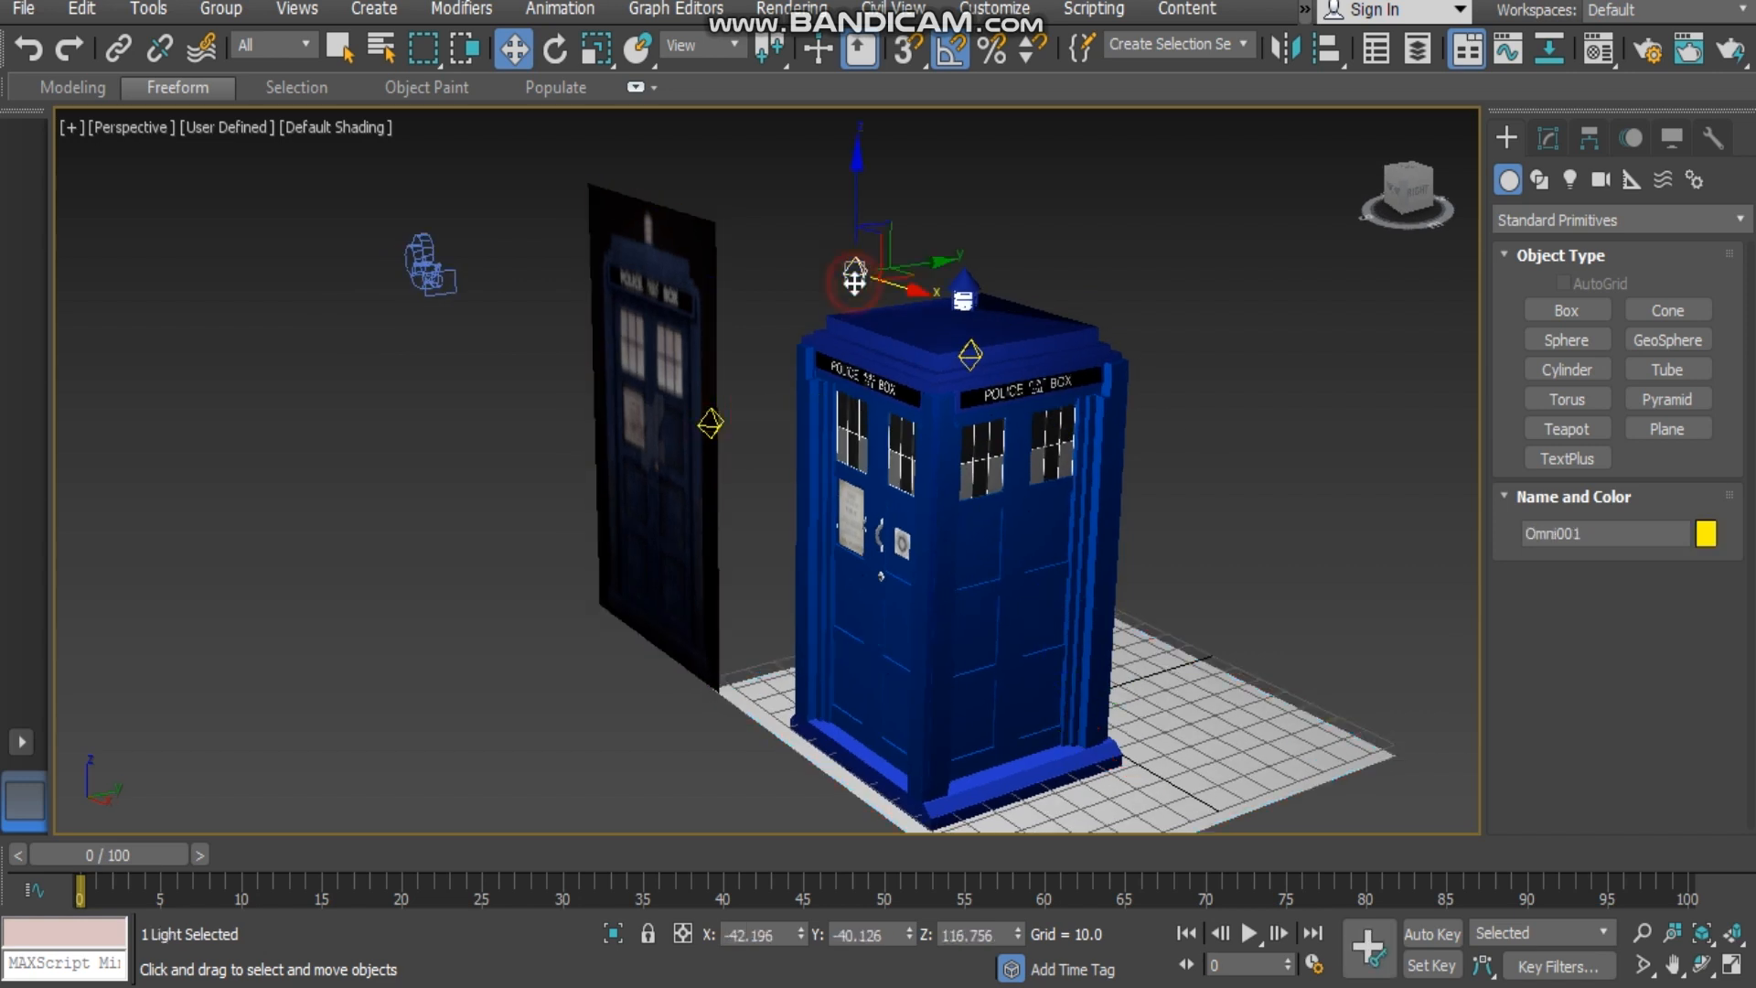
{"action": "left_click", "coordinate": [967, 360]}
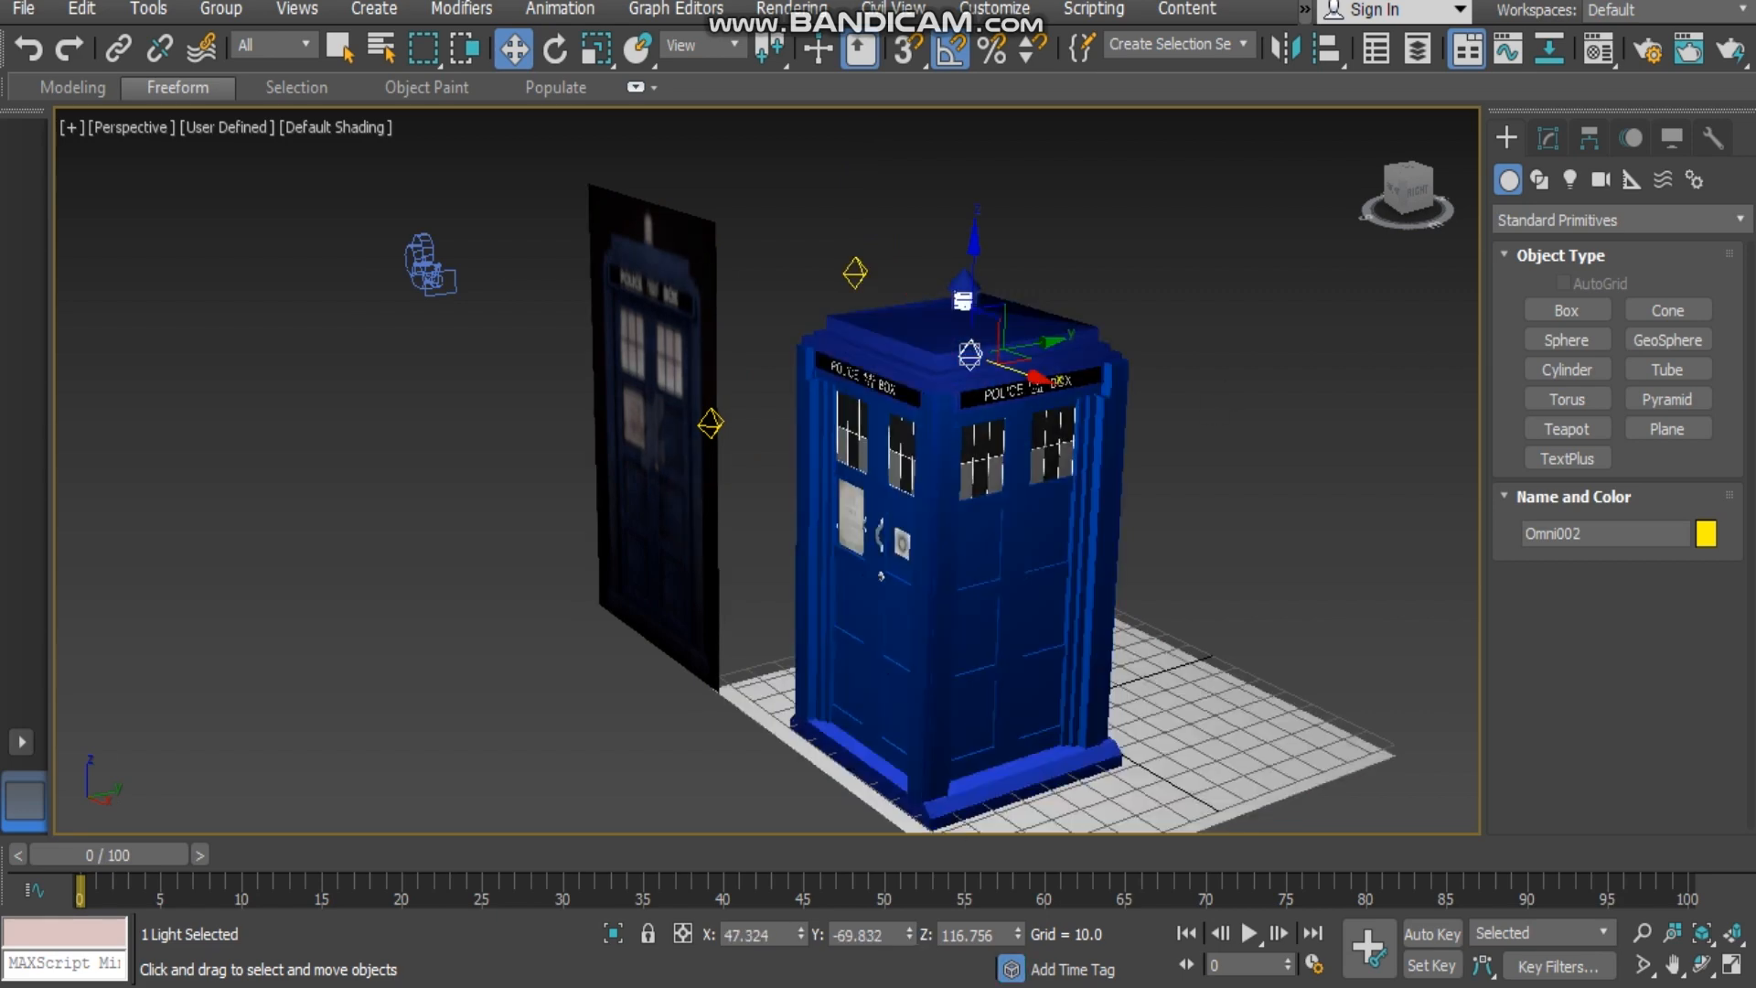
- Switch to the other police box scene with four viewports and examine its sign lettering and roof lamp up close
{"action": "left_click", "coordinate": [1043, 865]}
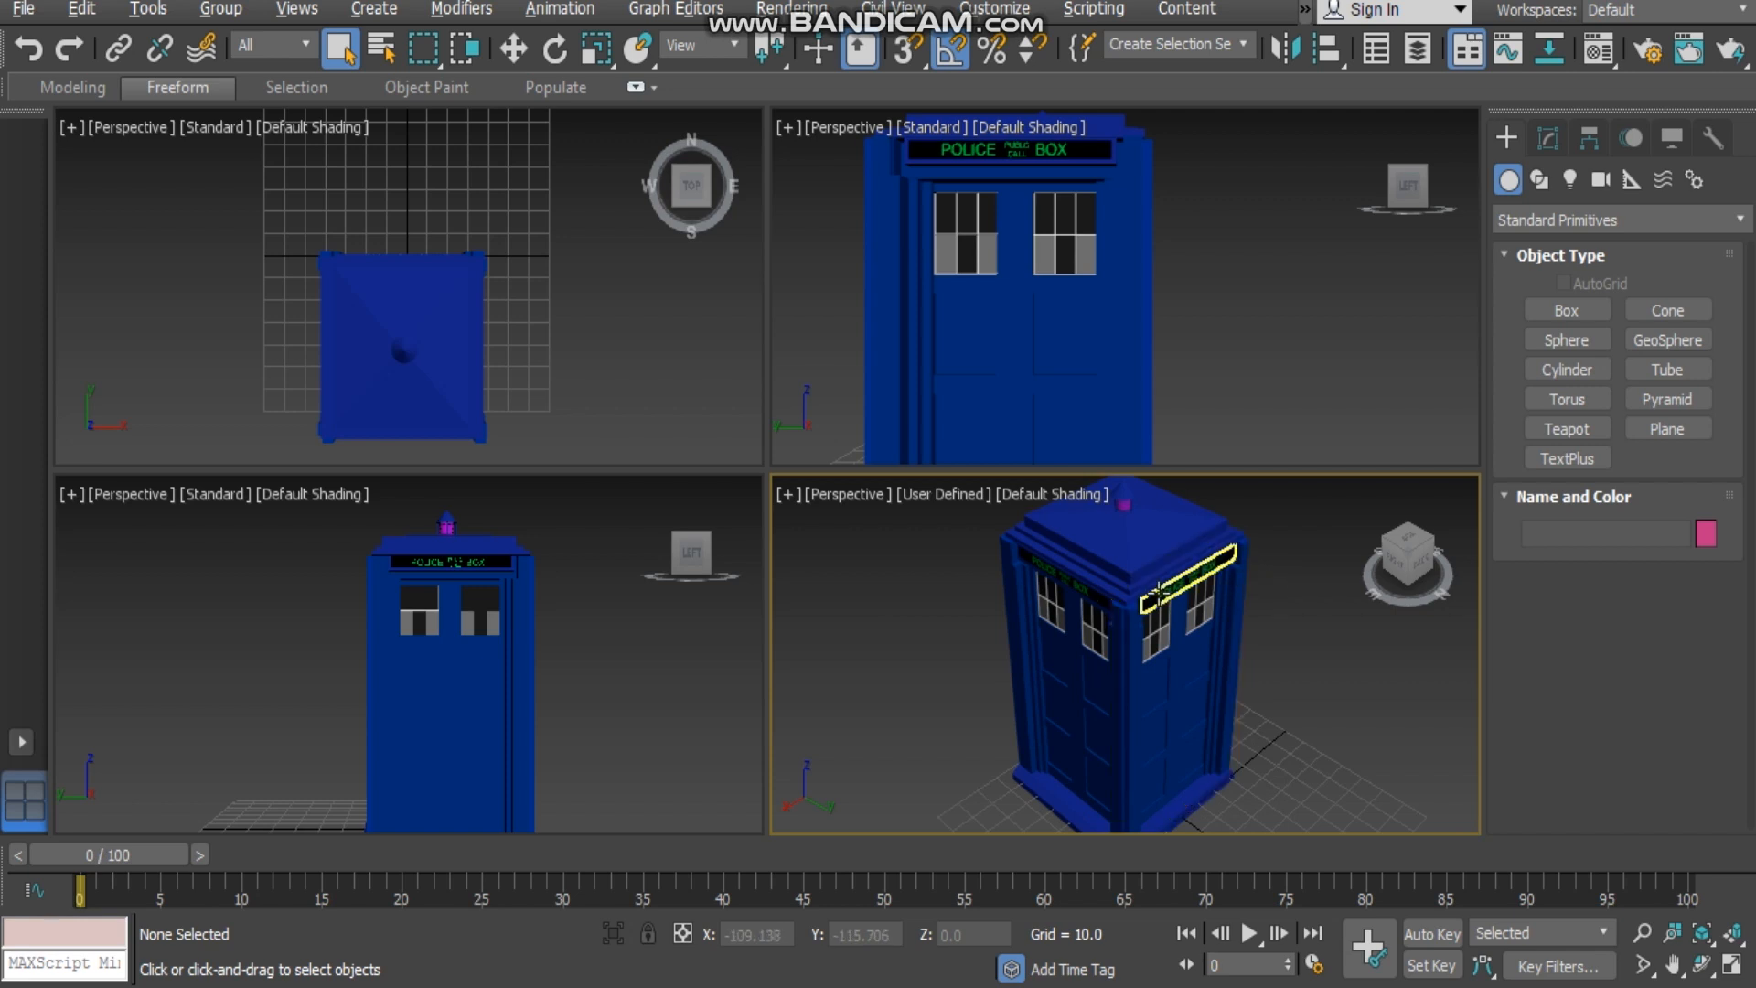
{"action": "scroll", "coordinate": [1106, 602], "scroll_direction": "up", "scroll_amount": 5}
{"action": "middle_click_drag", "start_coordinate": [1114, 636], "coordinate": [1166, 695]}
{"action": "scroll", "coordinate": [1175, 709], "scroll_direction": "up", "scroll_amount": 6}
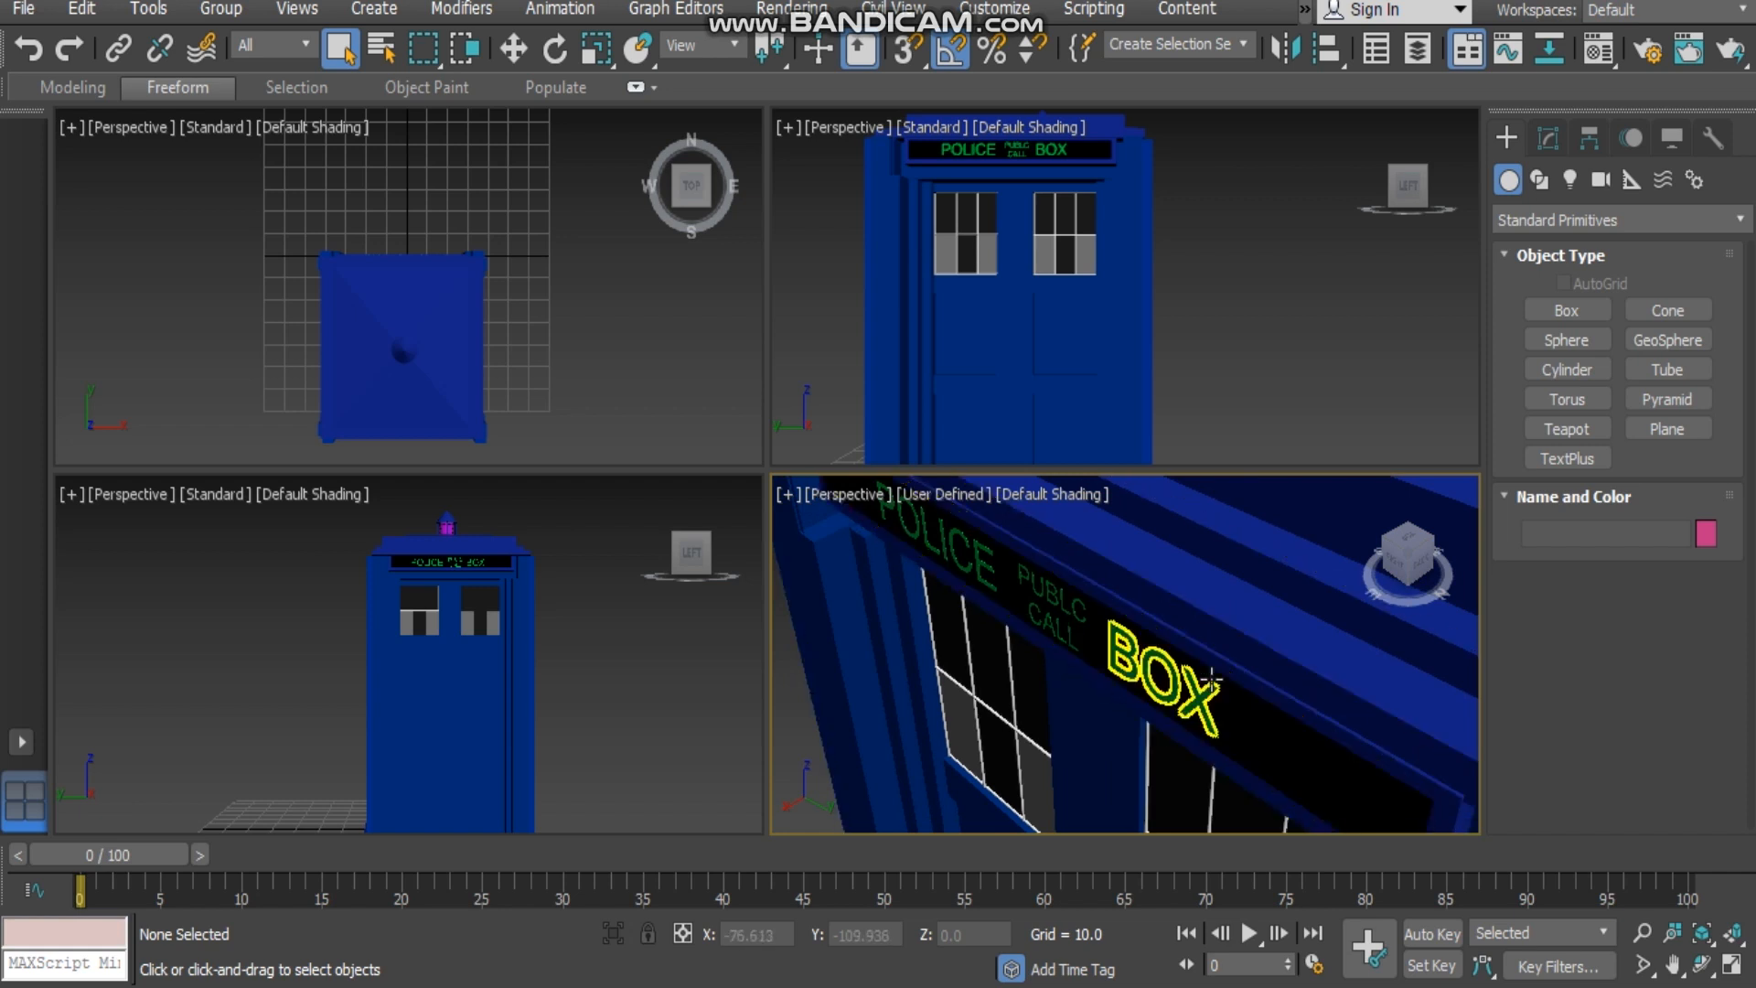
{"action": "scroll", "coordinate": [1094, 737], "scroll_direction": "up", "scroll_amount": 6}
{"action": "scroll", "coordinate": [1198, 704], "scroll_direction": "down", "scroll_amount": 5}
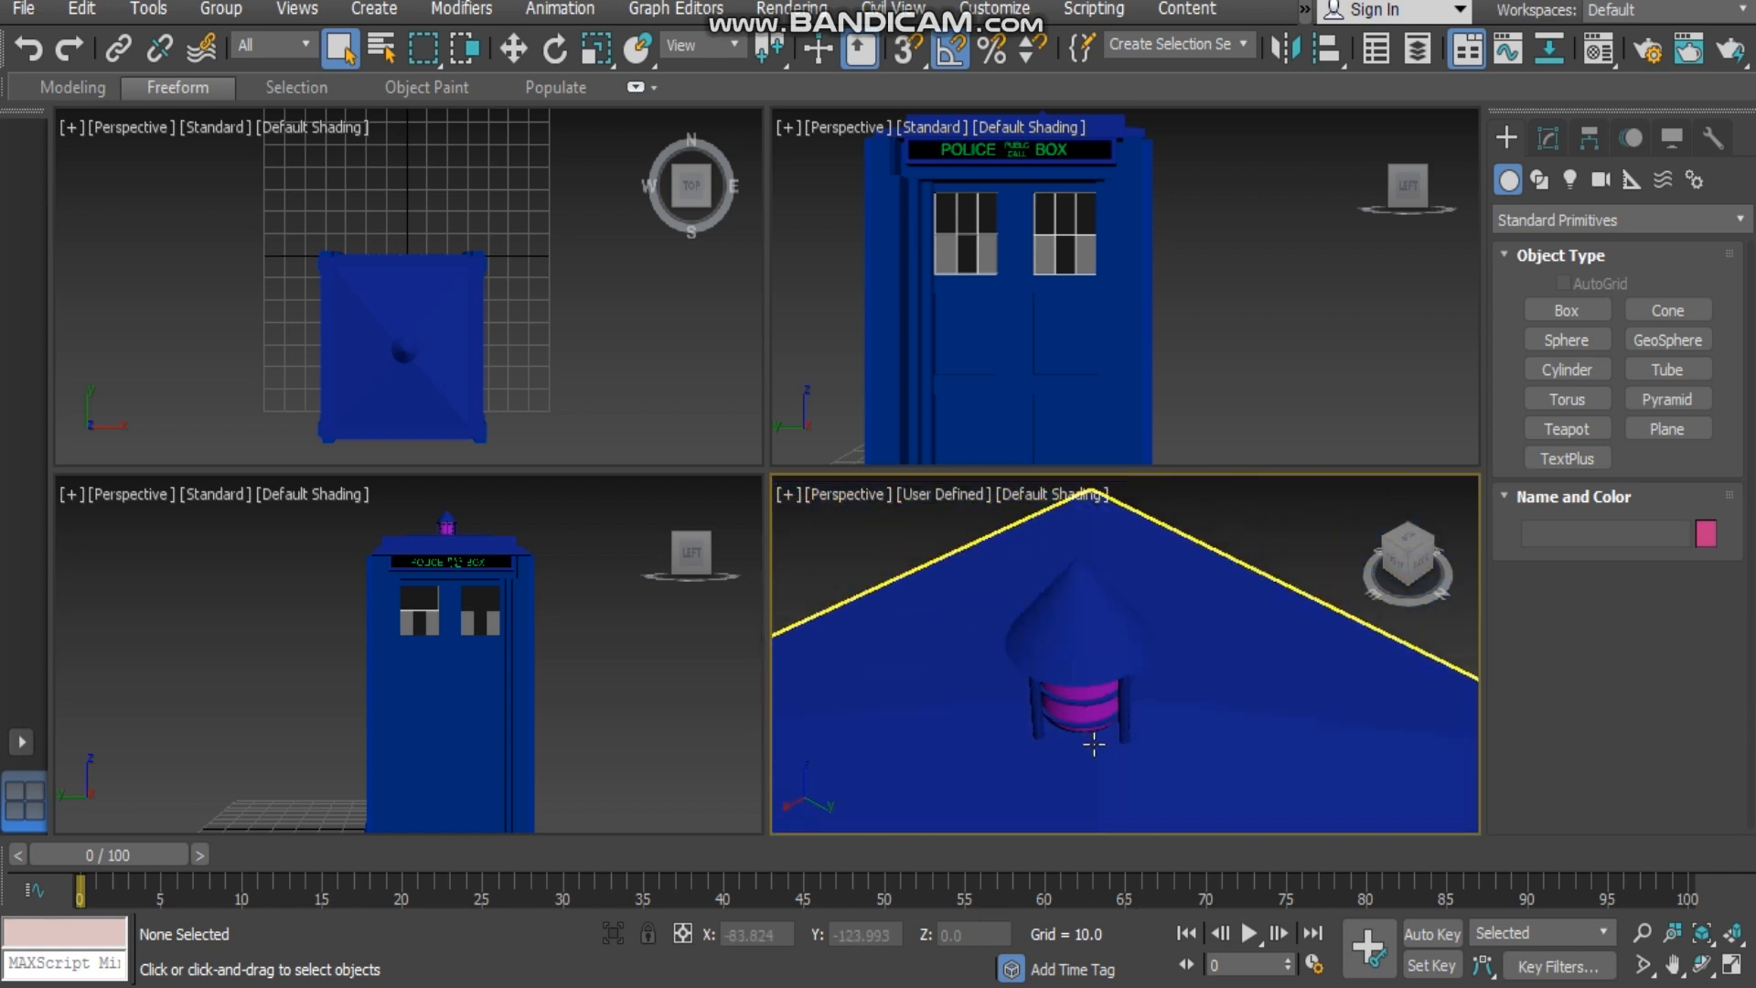
{"action": "middle_click_drag", "start_coordinate": [1128, 695], "coordinate": [1205, 624]}
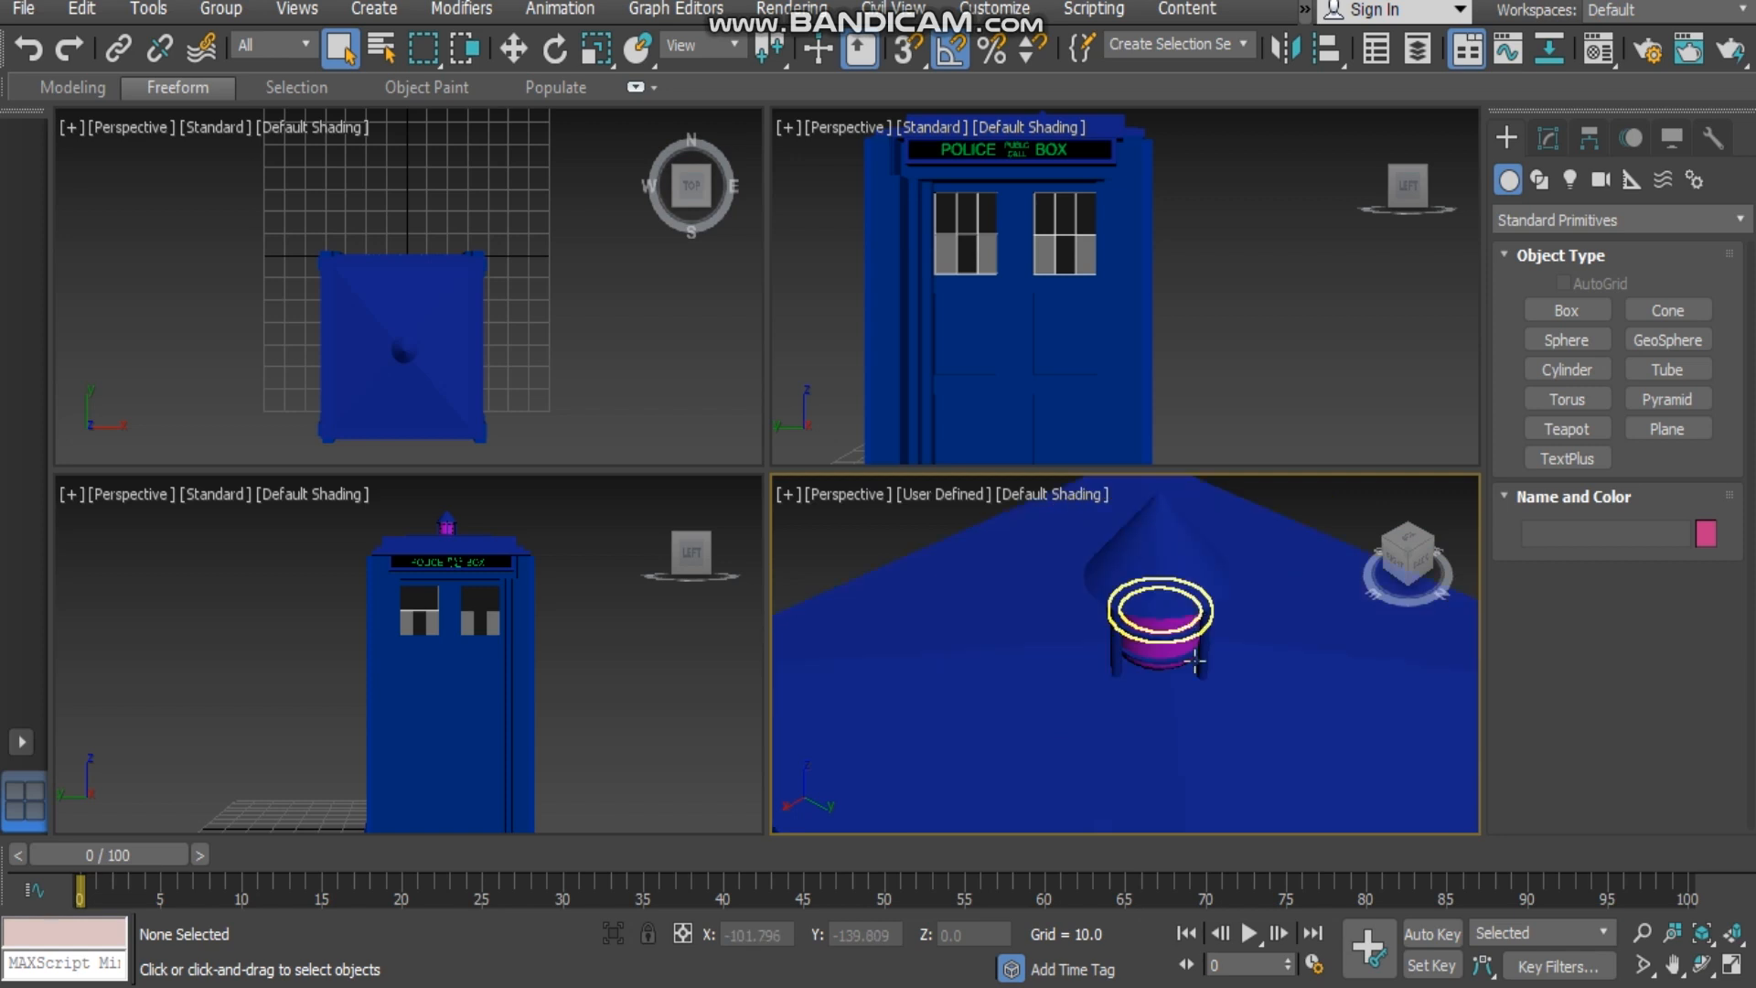
{"action": "scroll", "coordinate": [1214, 611], "scroll_direction": "down", "scroll_amount": 8}
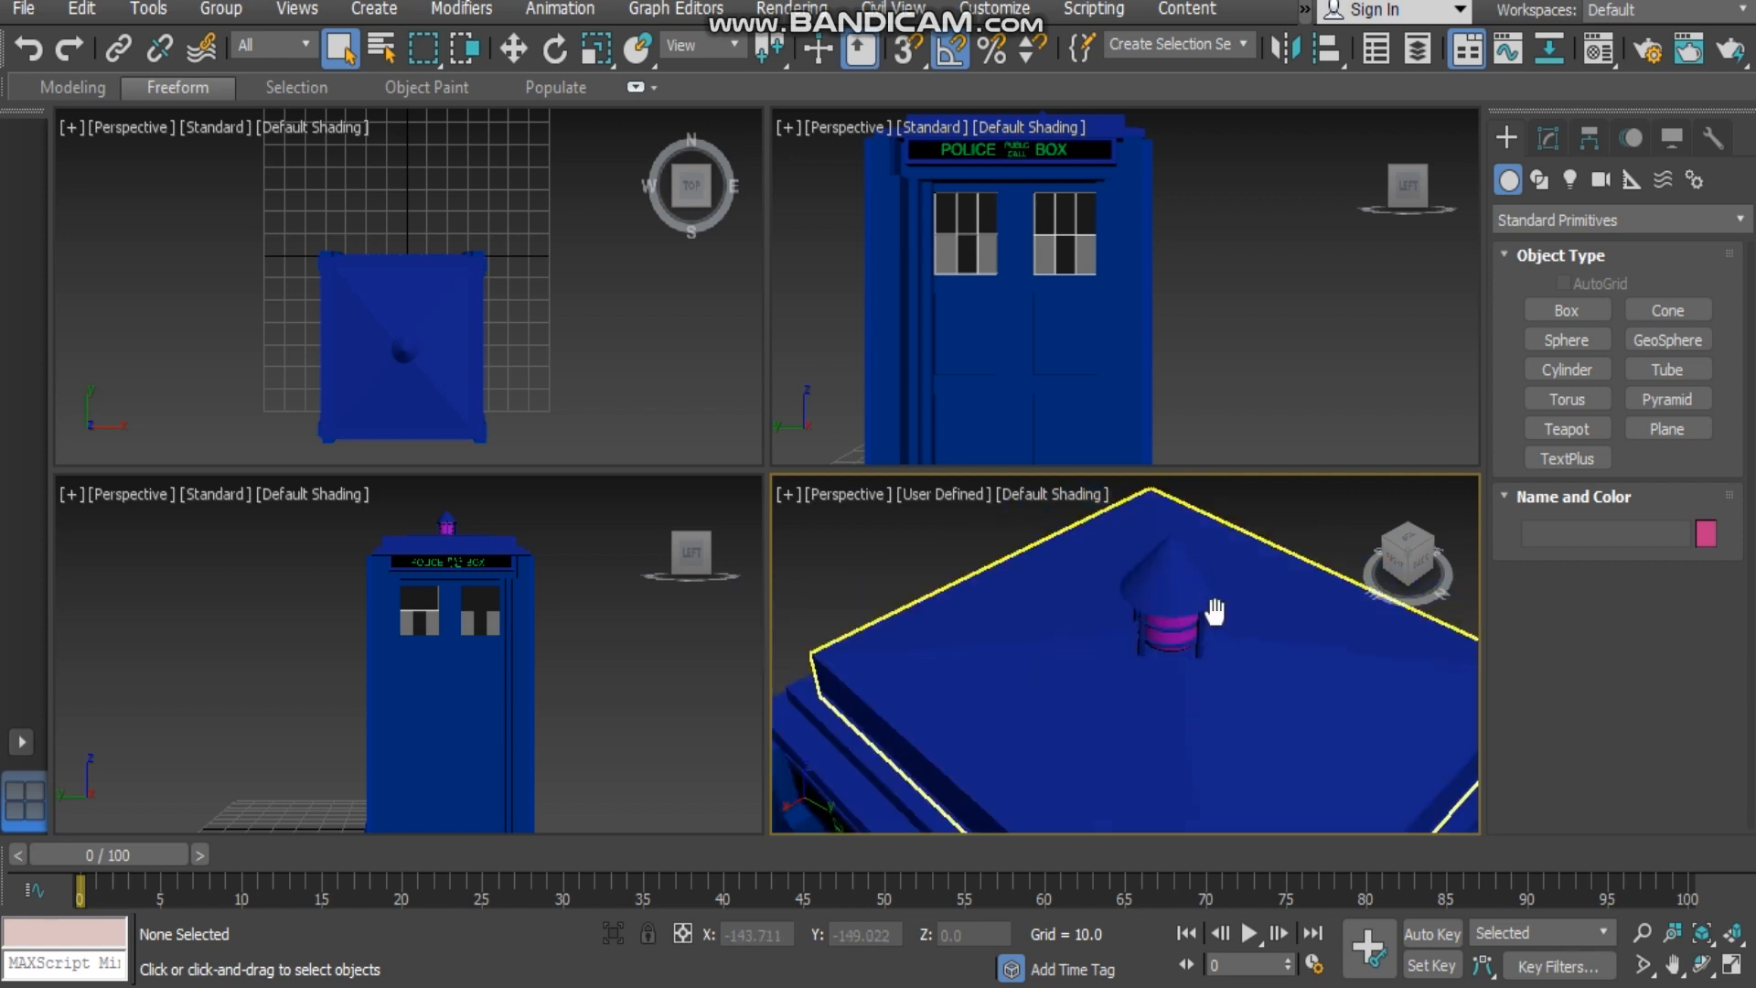
- Examine the roof lamp up close and the whole police box from a distance
{"action": "middle_click_drag", "start_coordinate": [1271, 750], "coordinate": [1245, 727]}
{"action": "scroll", "coordinate": [1245, 727], "scroll_direction": "up", "scroll_amount": 10}
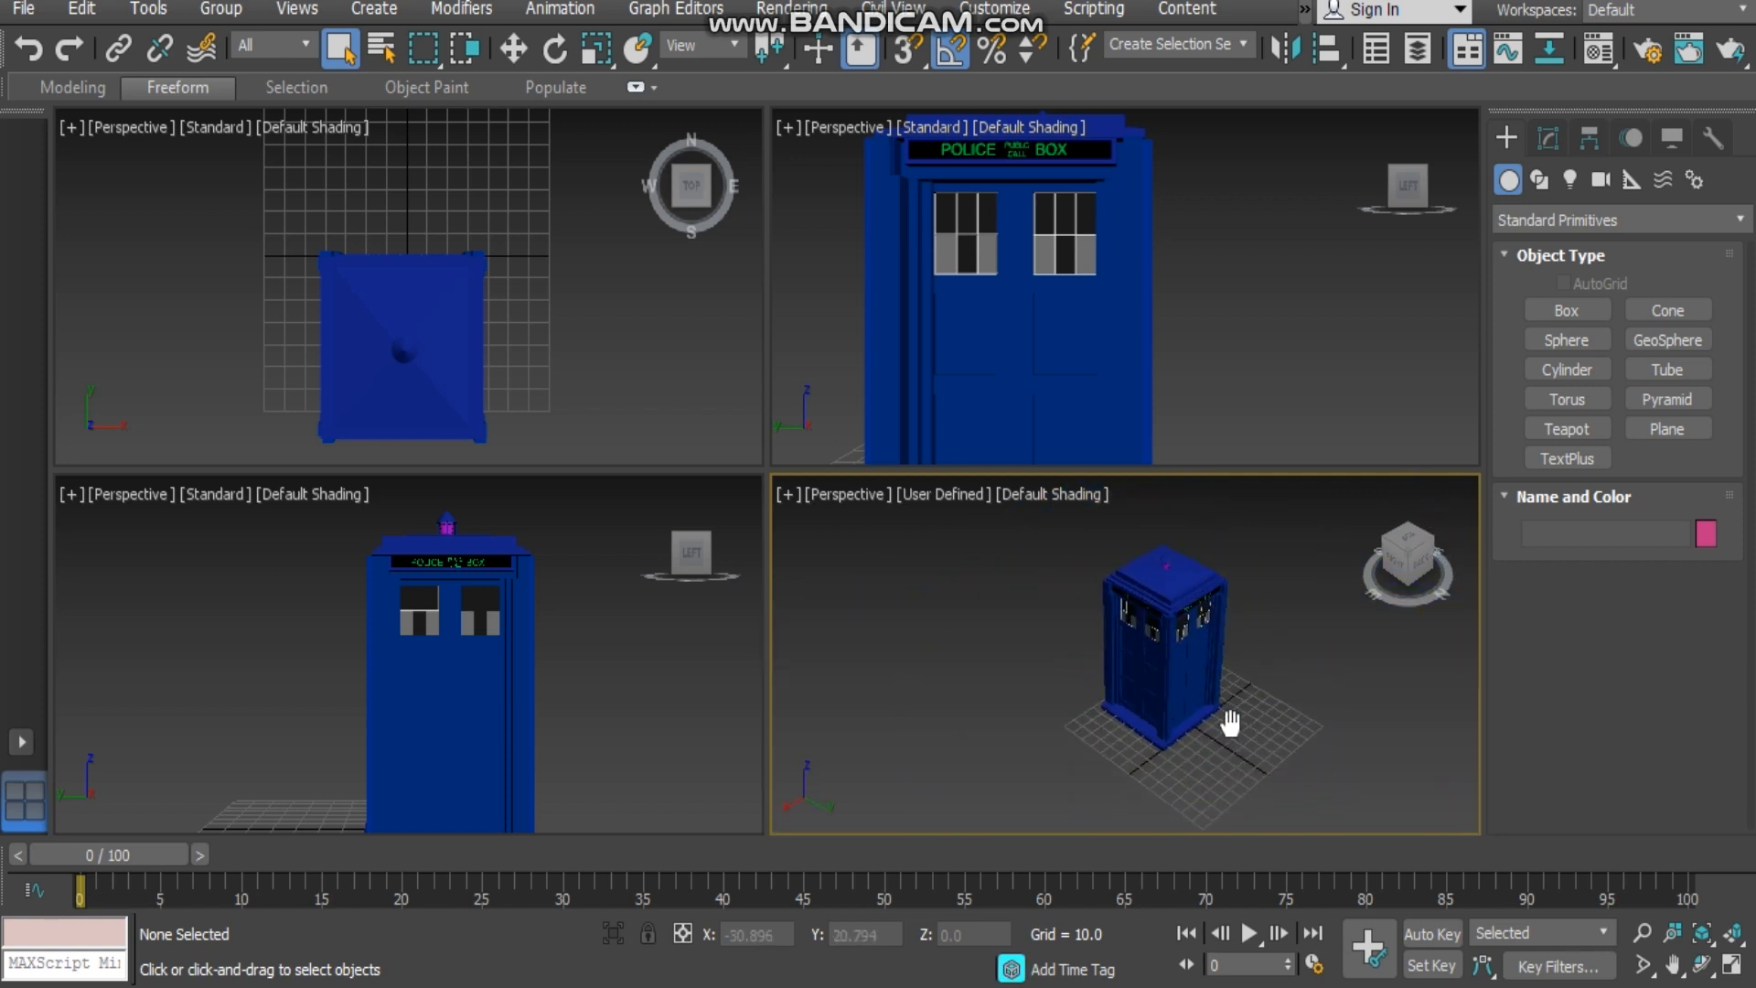
{"action": "scroll", "coordinate": [1293, 760], "scroll_direction": "down", "scroll_amount": 5}
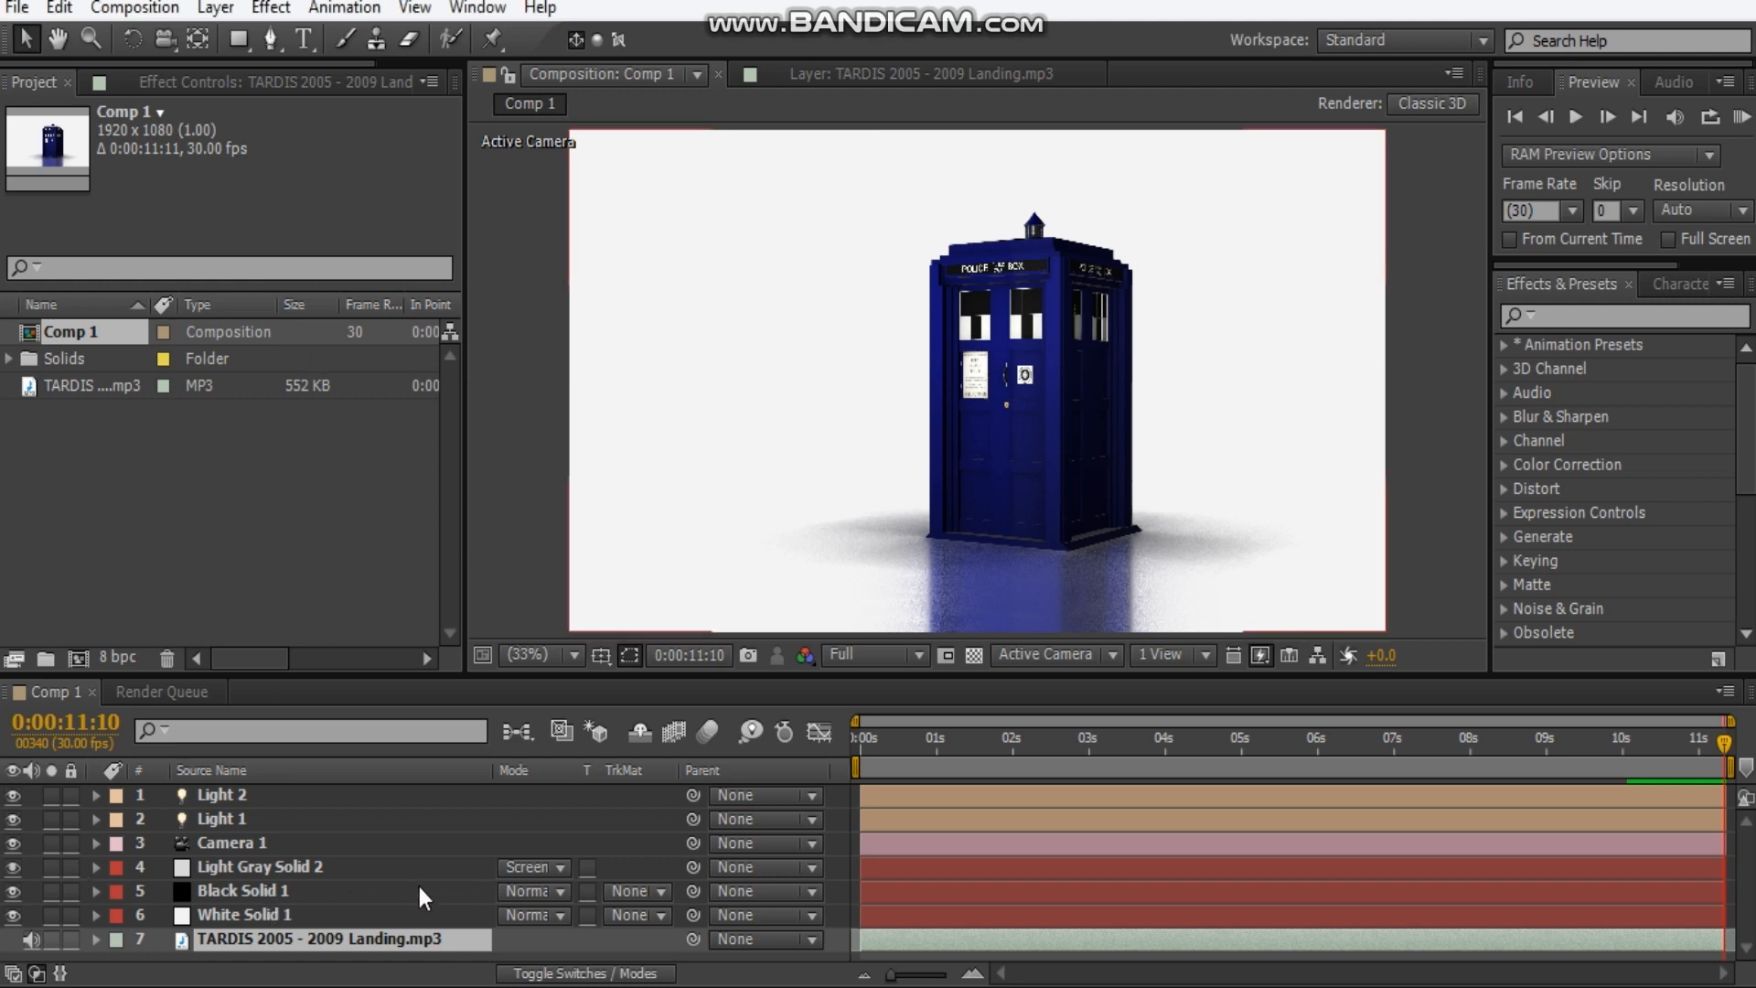
- Switch to After Effects and open the Element scene setup of the Black Solid 1 layer
{"action": "left_click", "coordinate": [275, 890]}
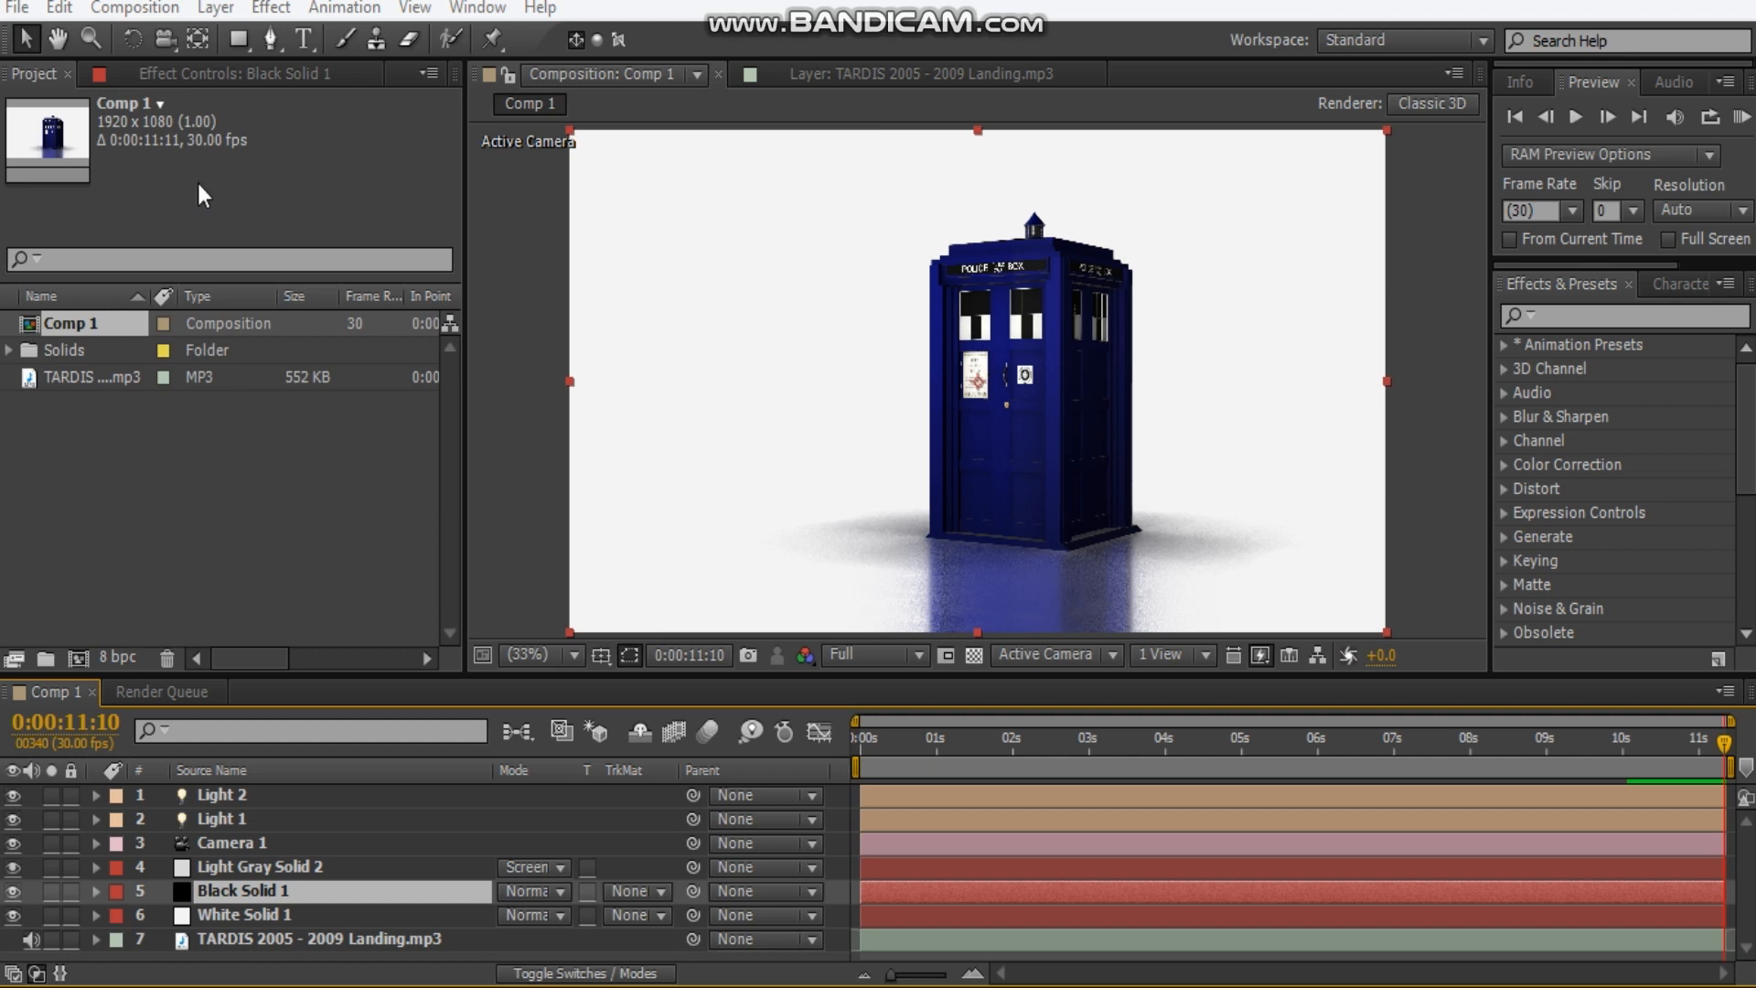
{"action": "left_click", "coordinate": [213, 86]}
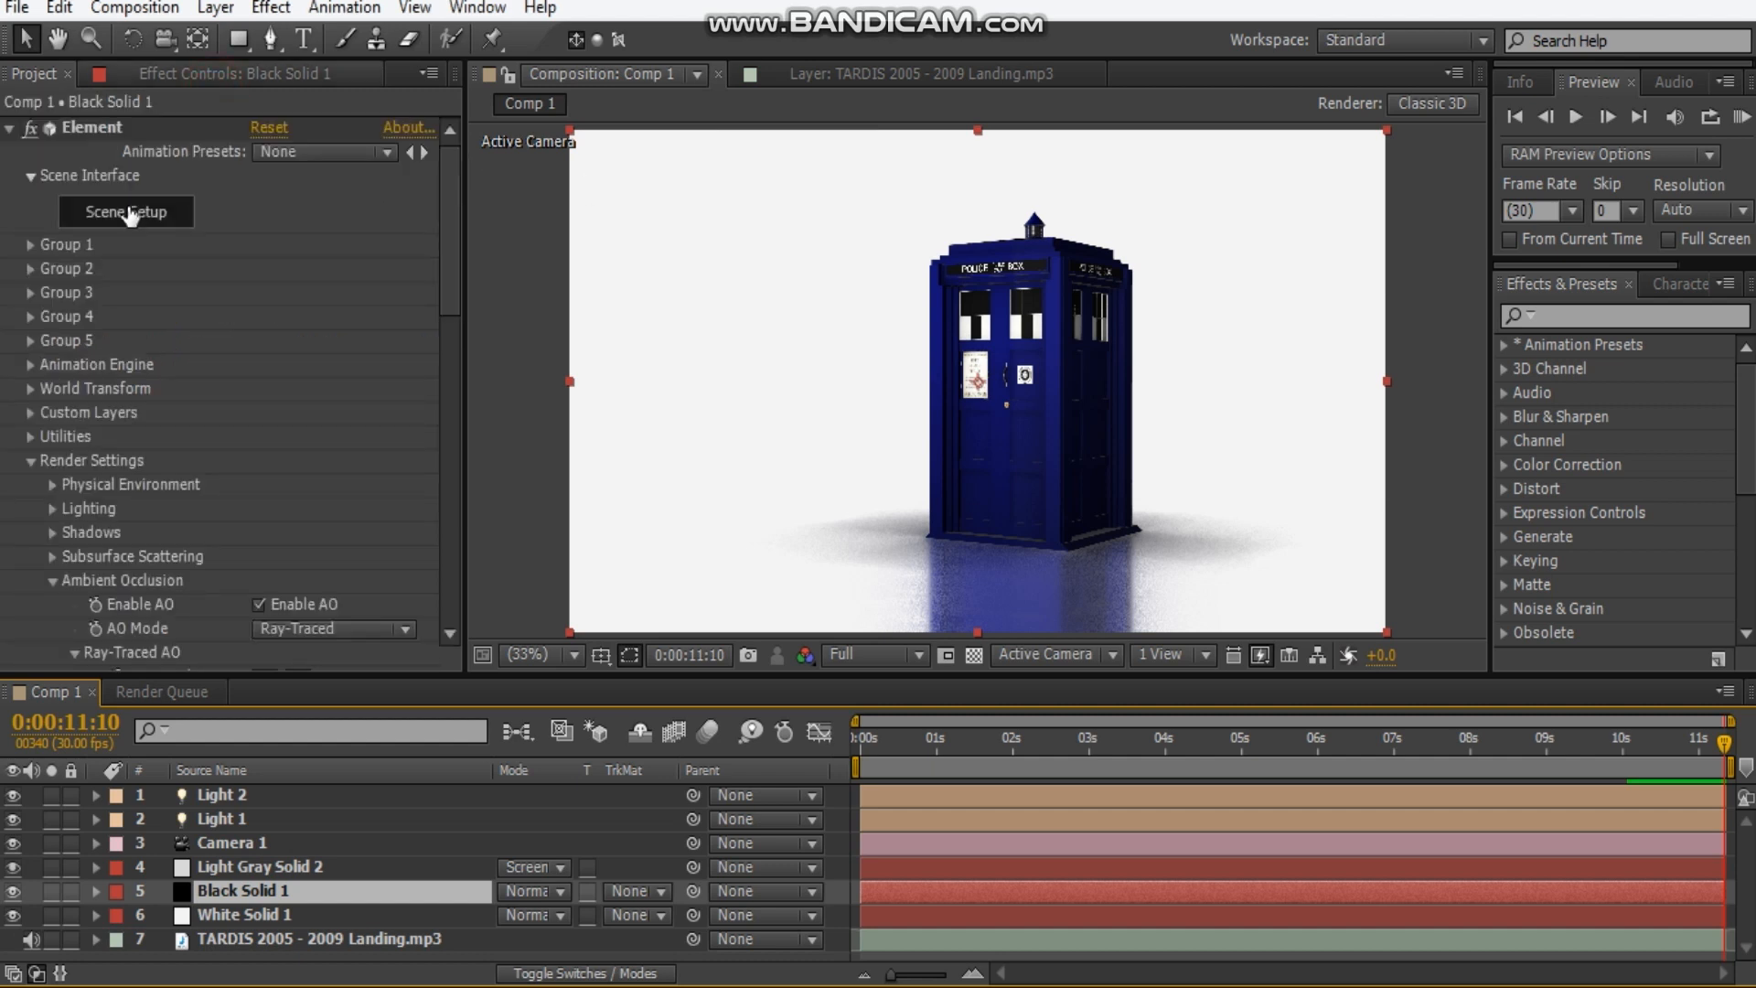
{"action": "left_click", "coordinate": [128, 213]}
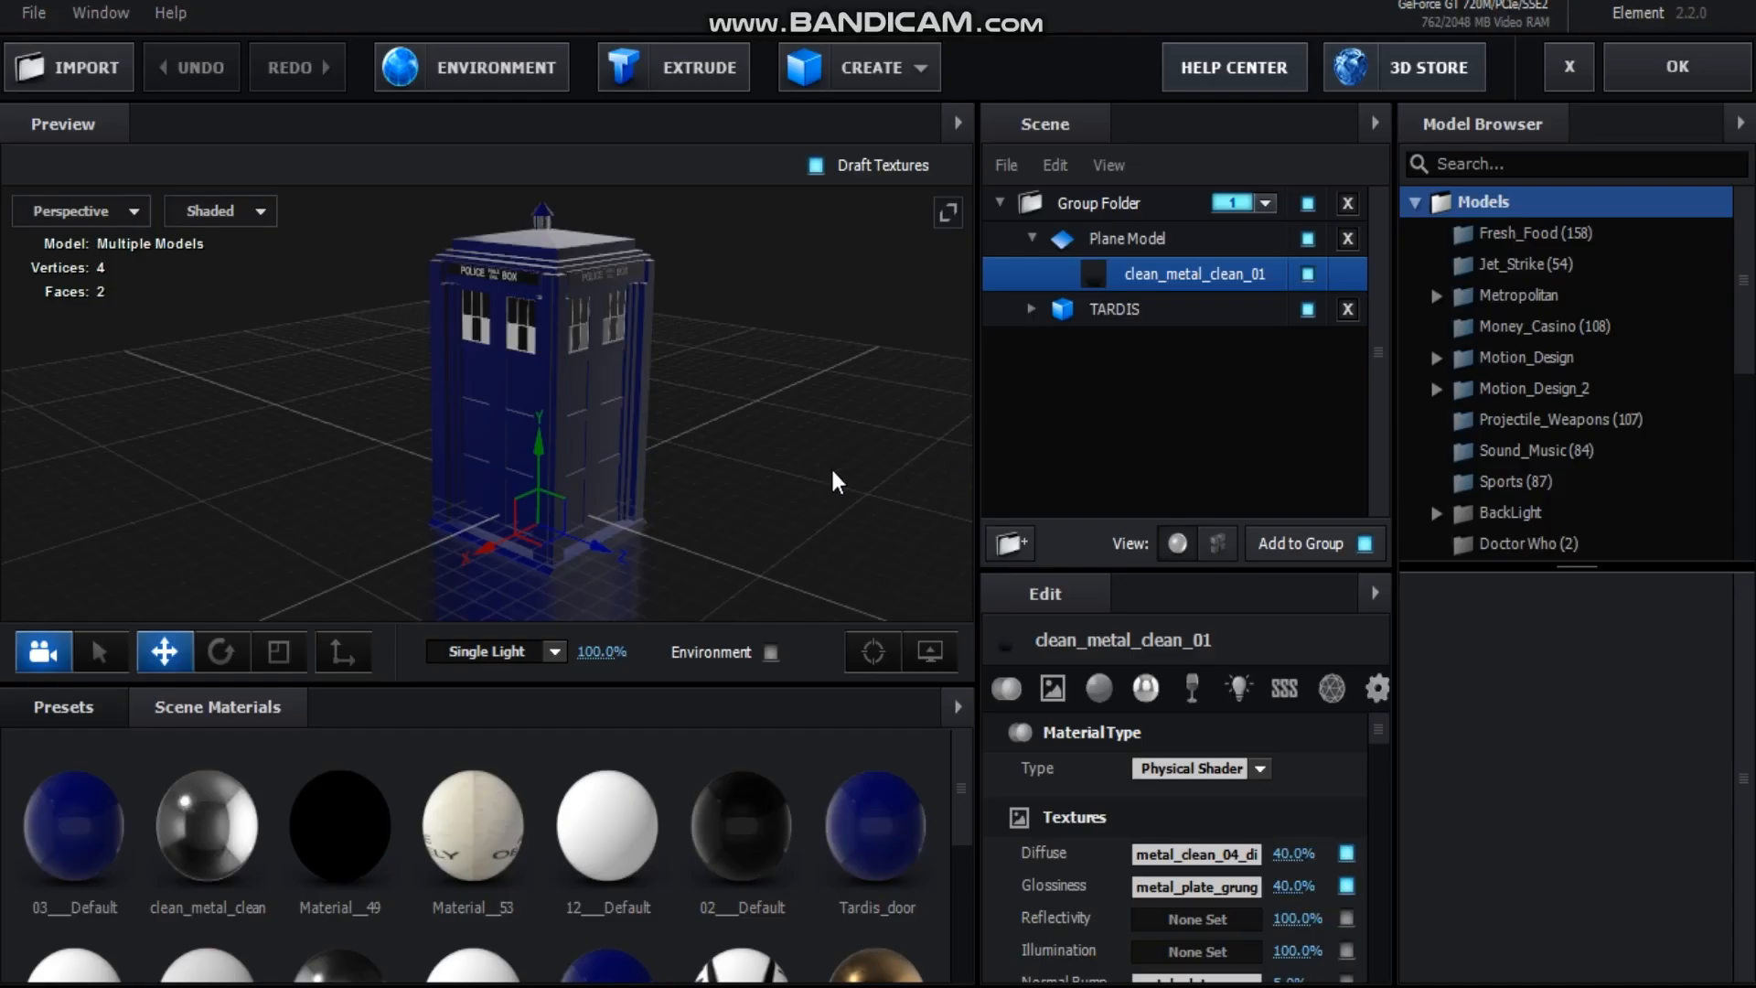
- Look through the list of materials assigned to the TARDIS model and open the model's context options
{"action": "left_click_drag", "start_coordinate": [640, 455], "coordinate": [1009, 368]}
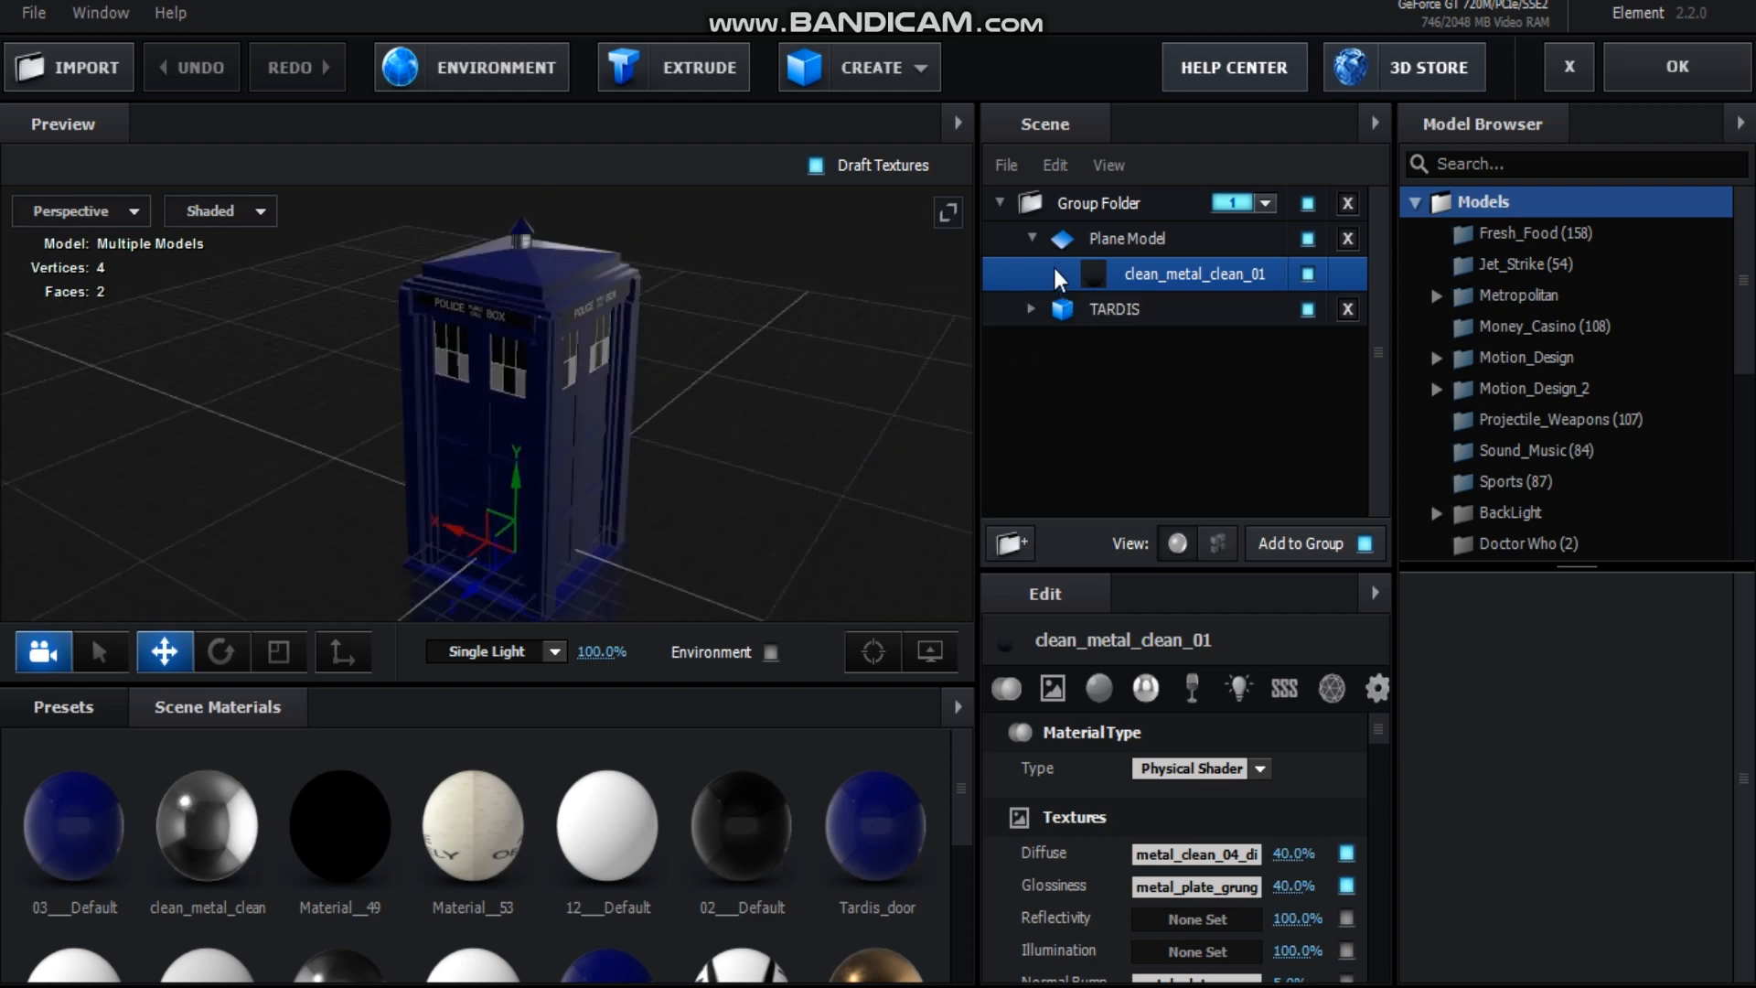
{"action": "left_click", "coordinate": [1031, 313]}
{"action": "left_click", "coordinate": [1029, 312]}
{"action": "scroll", "coordinate": [1262, 393], "scroll_direction": "down", "scroll_amount": 5}
{"action": "scroll", "coordinate": [1263, 402], "scroll_direction": "up", "scroll_amount": 5}
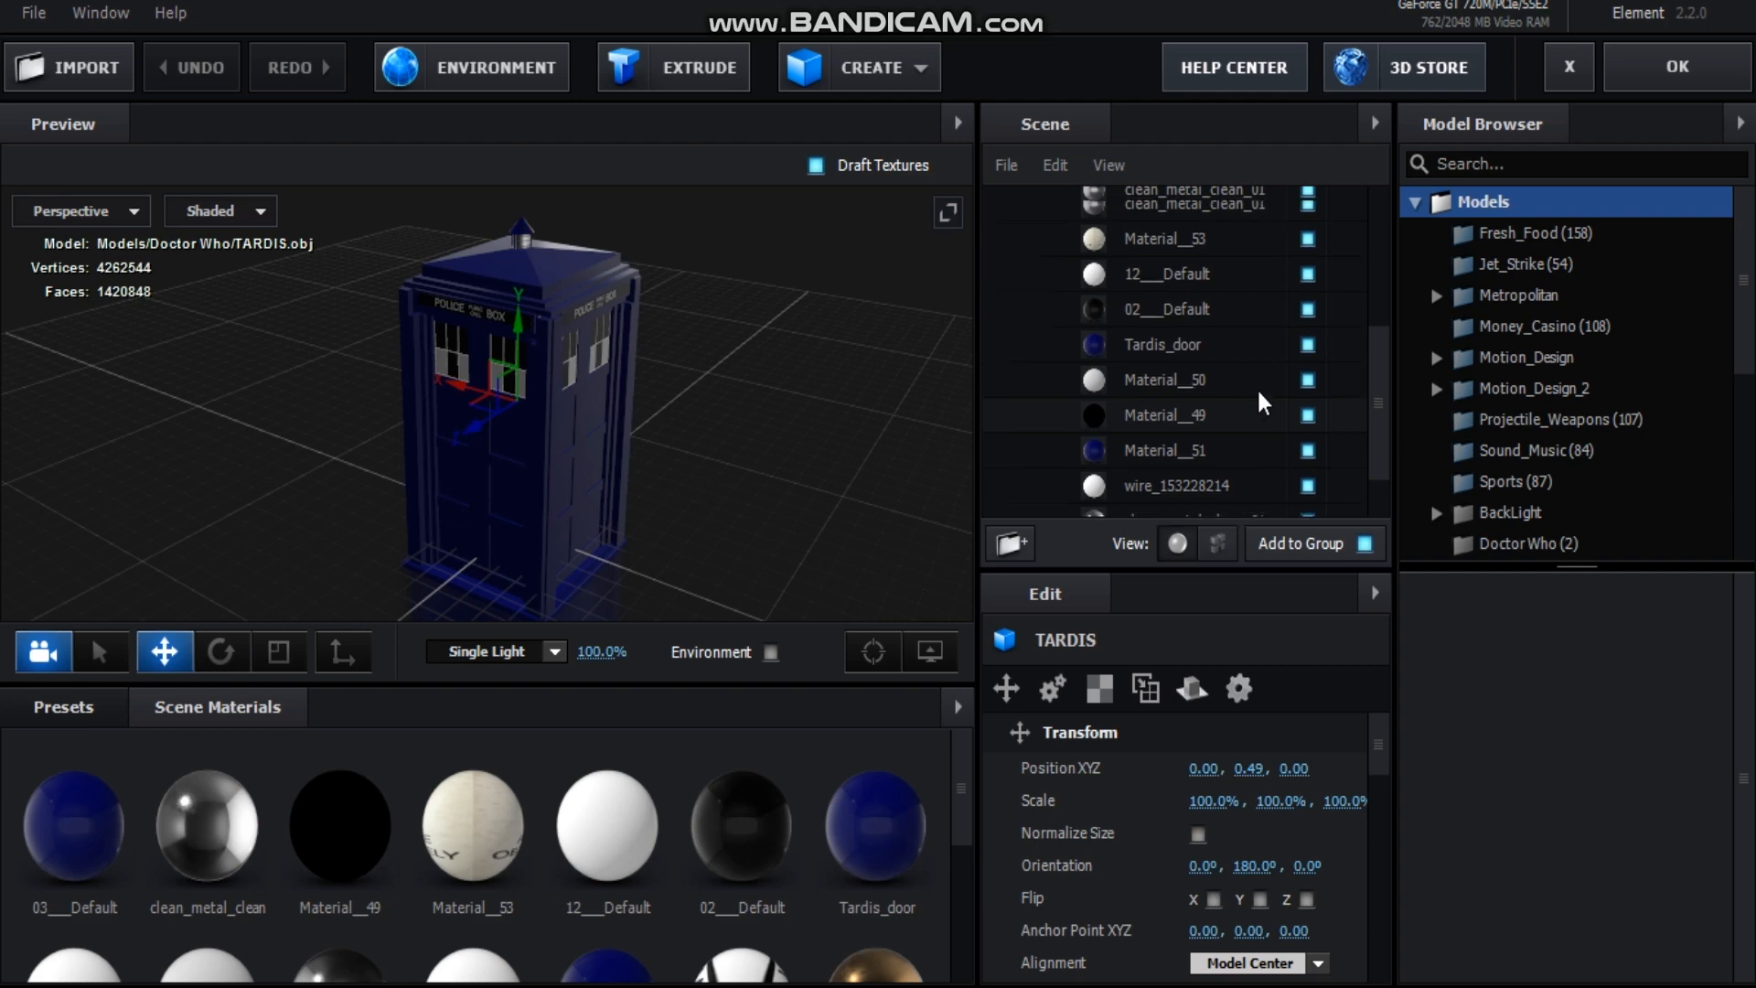
{"action": "right_click", "coordinate": [1158, 313]}
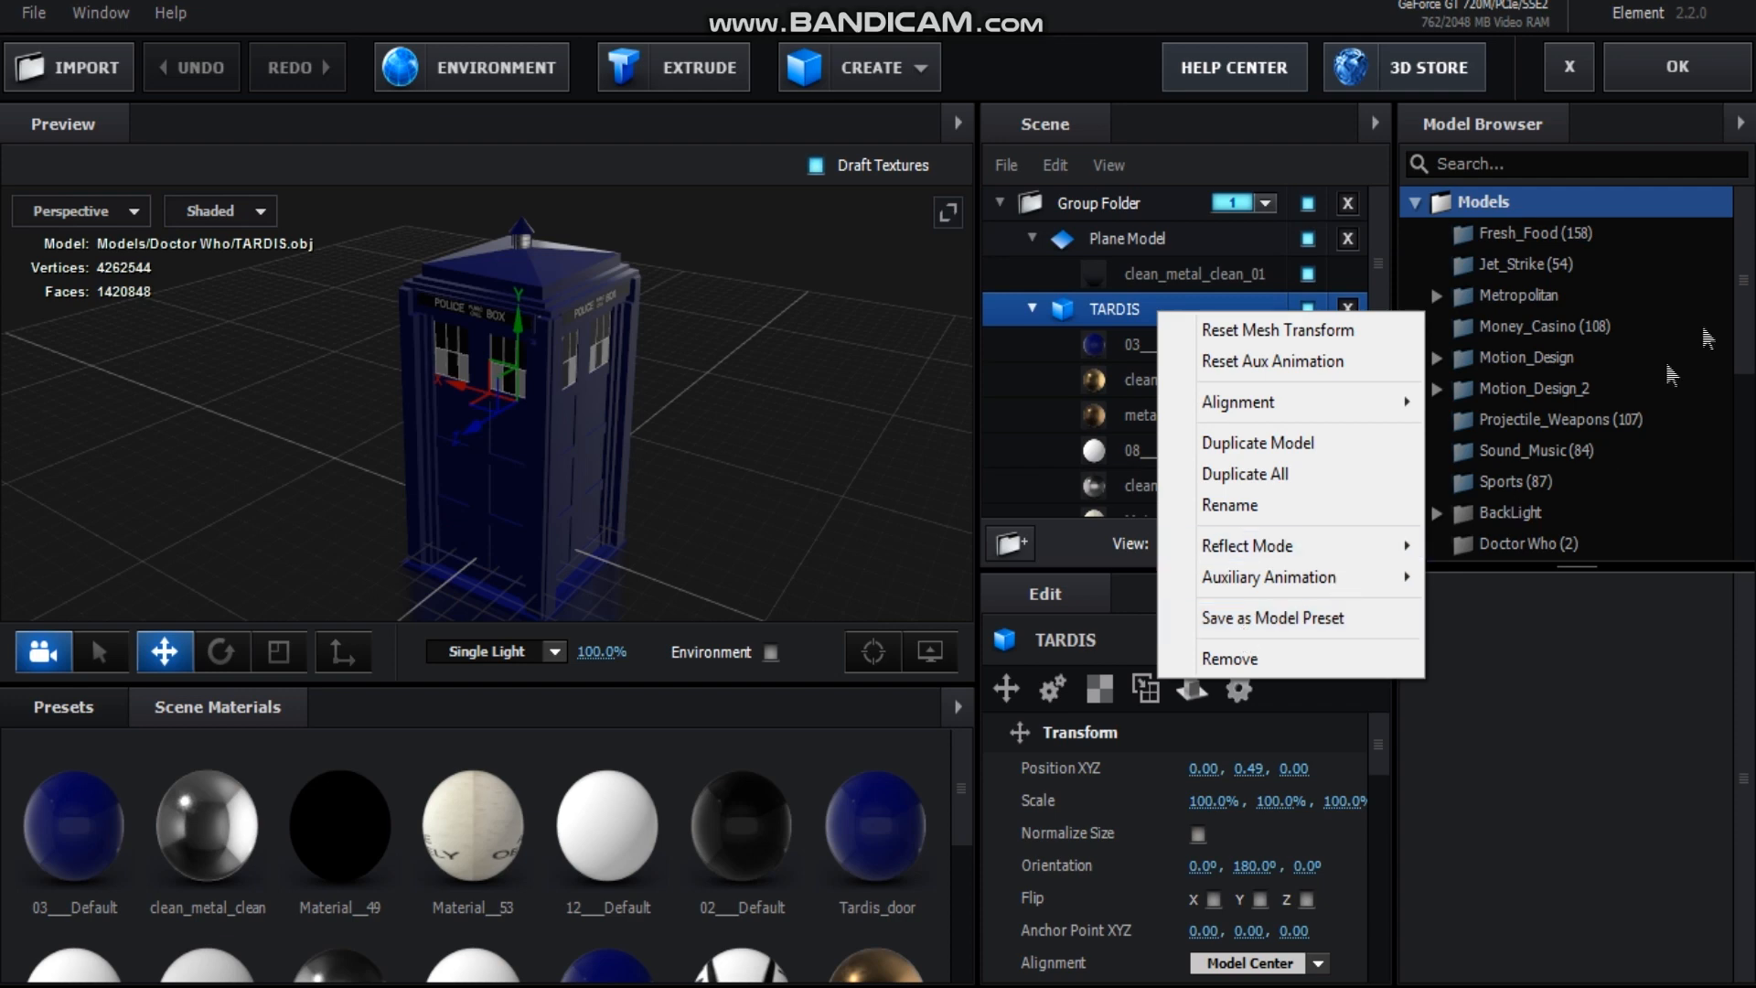
- Show the saved models in the Doctor Who folder of the model library
{"action": "left_click_drag", "start_coordinate": [1742, 288], "coordinate": [1741, 320]}
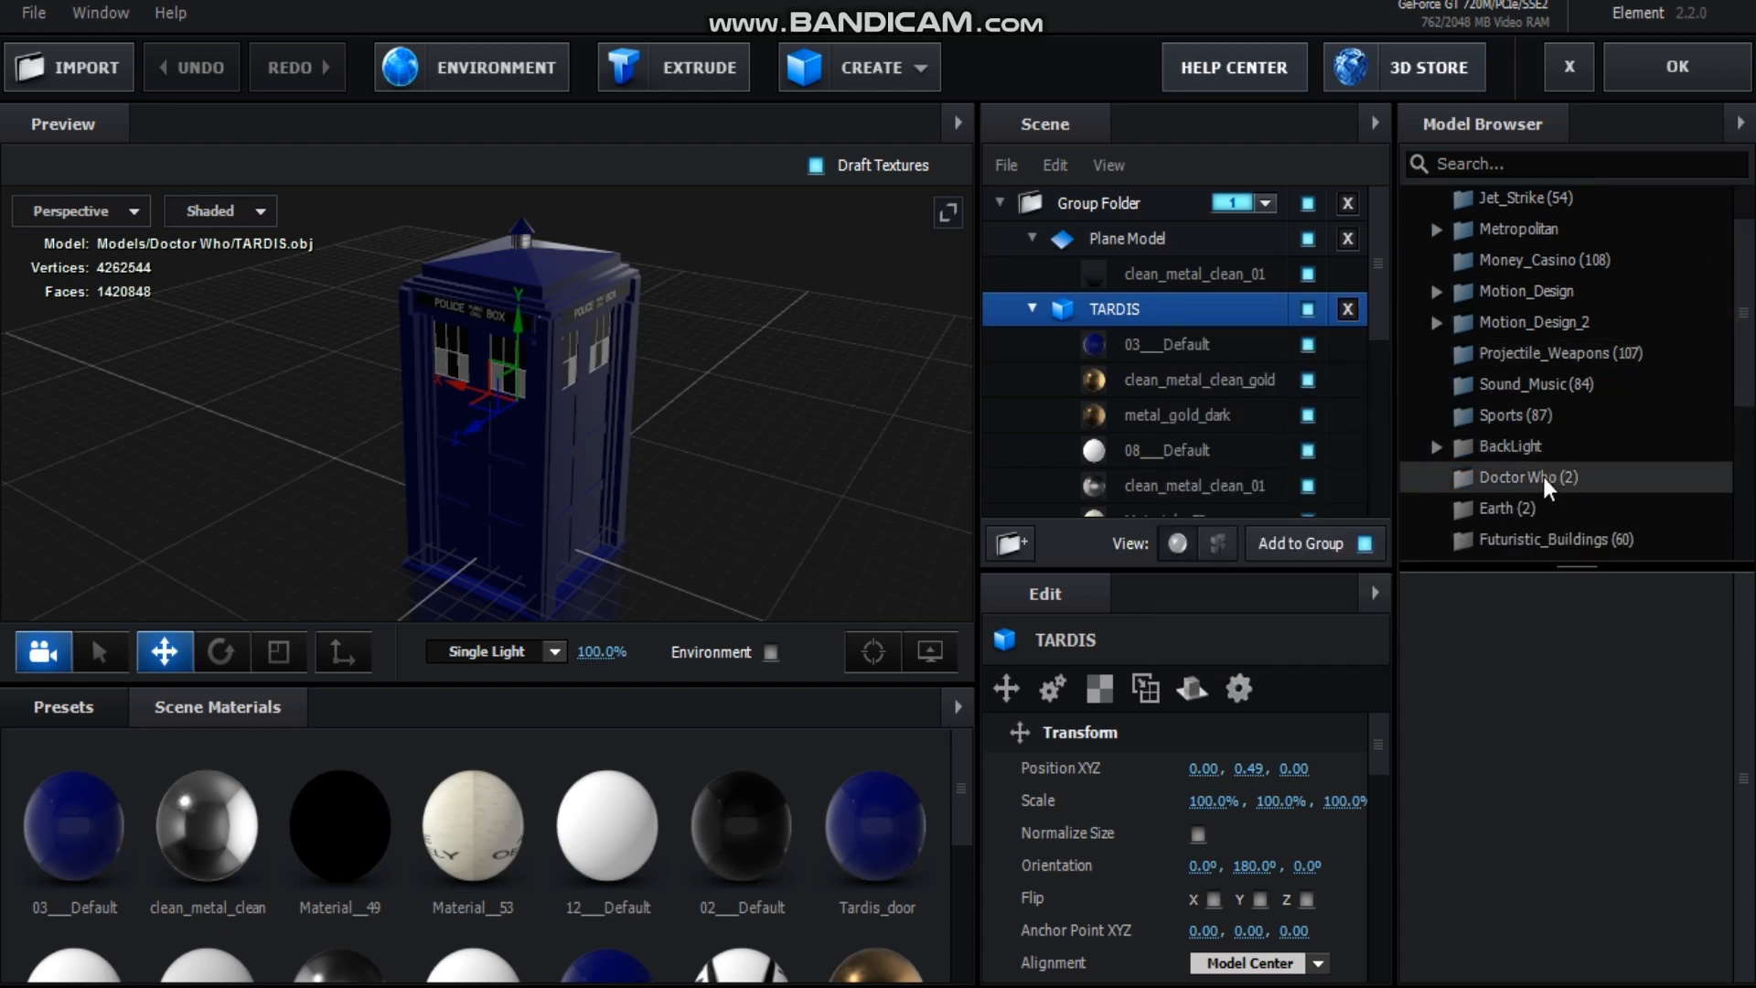
{"action": "left_click", "coordinate": [1544, 478]}
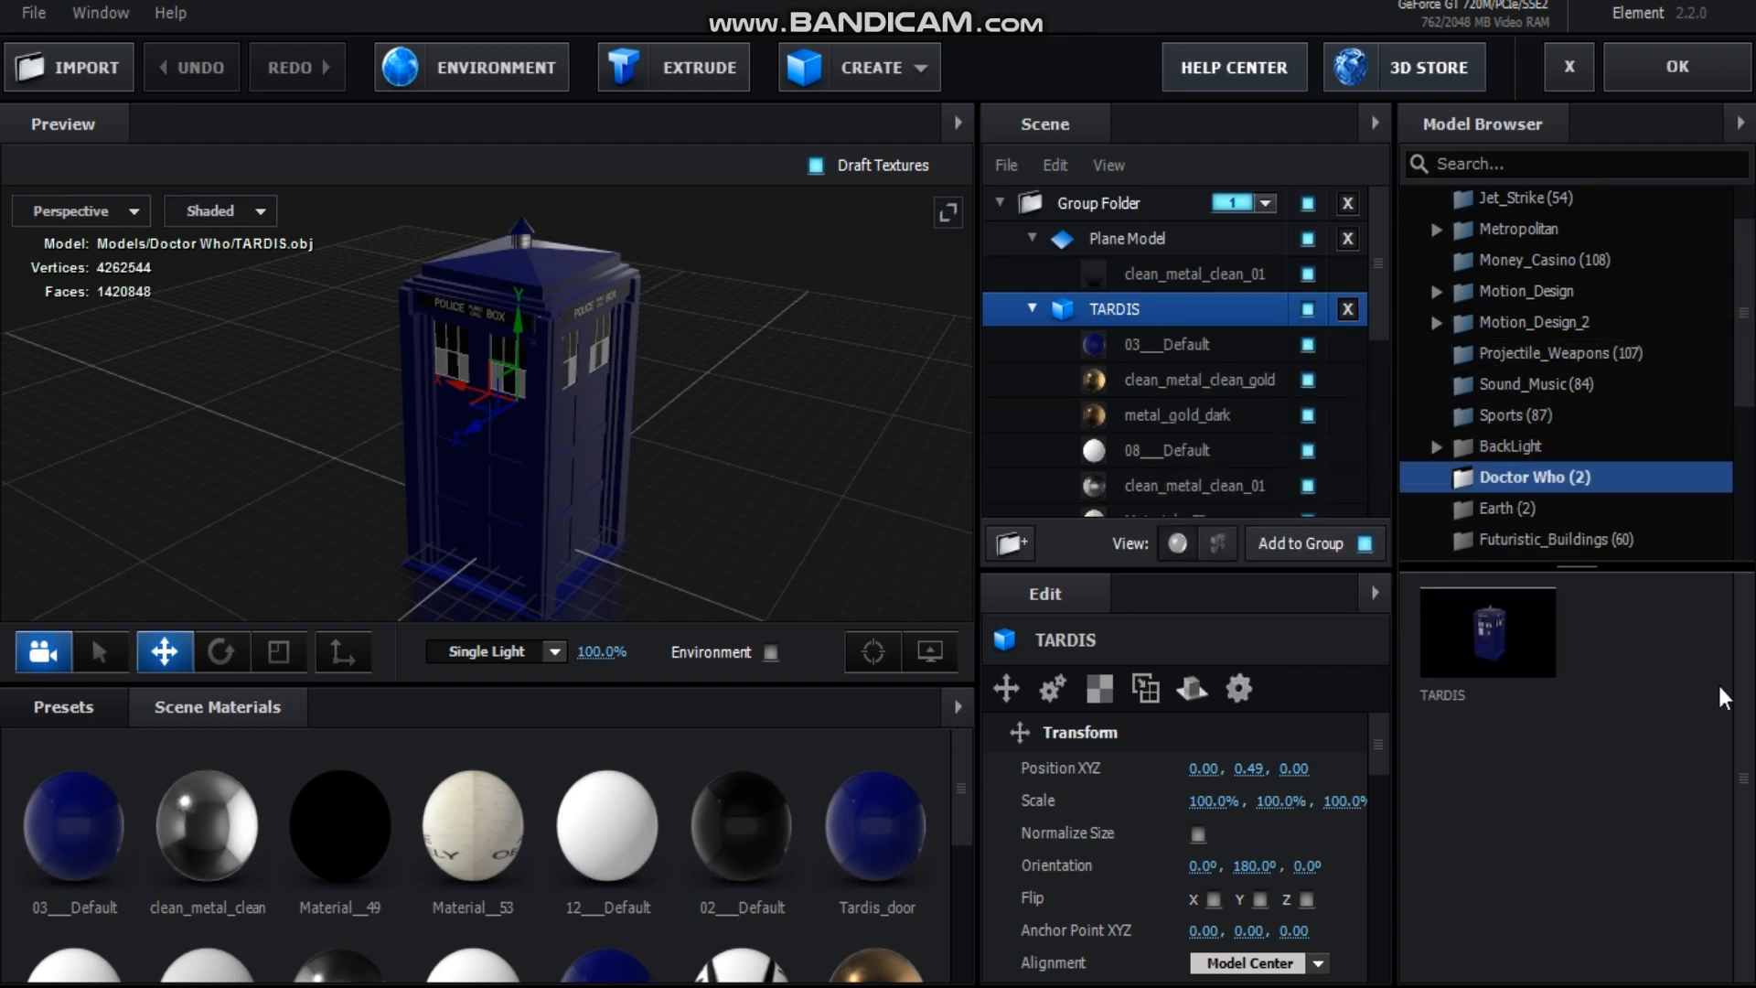
{"action": "left_click_drag", "start_coordinate": [761, 494], "coordinate": [776, 480]}
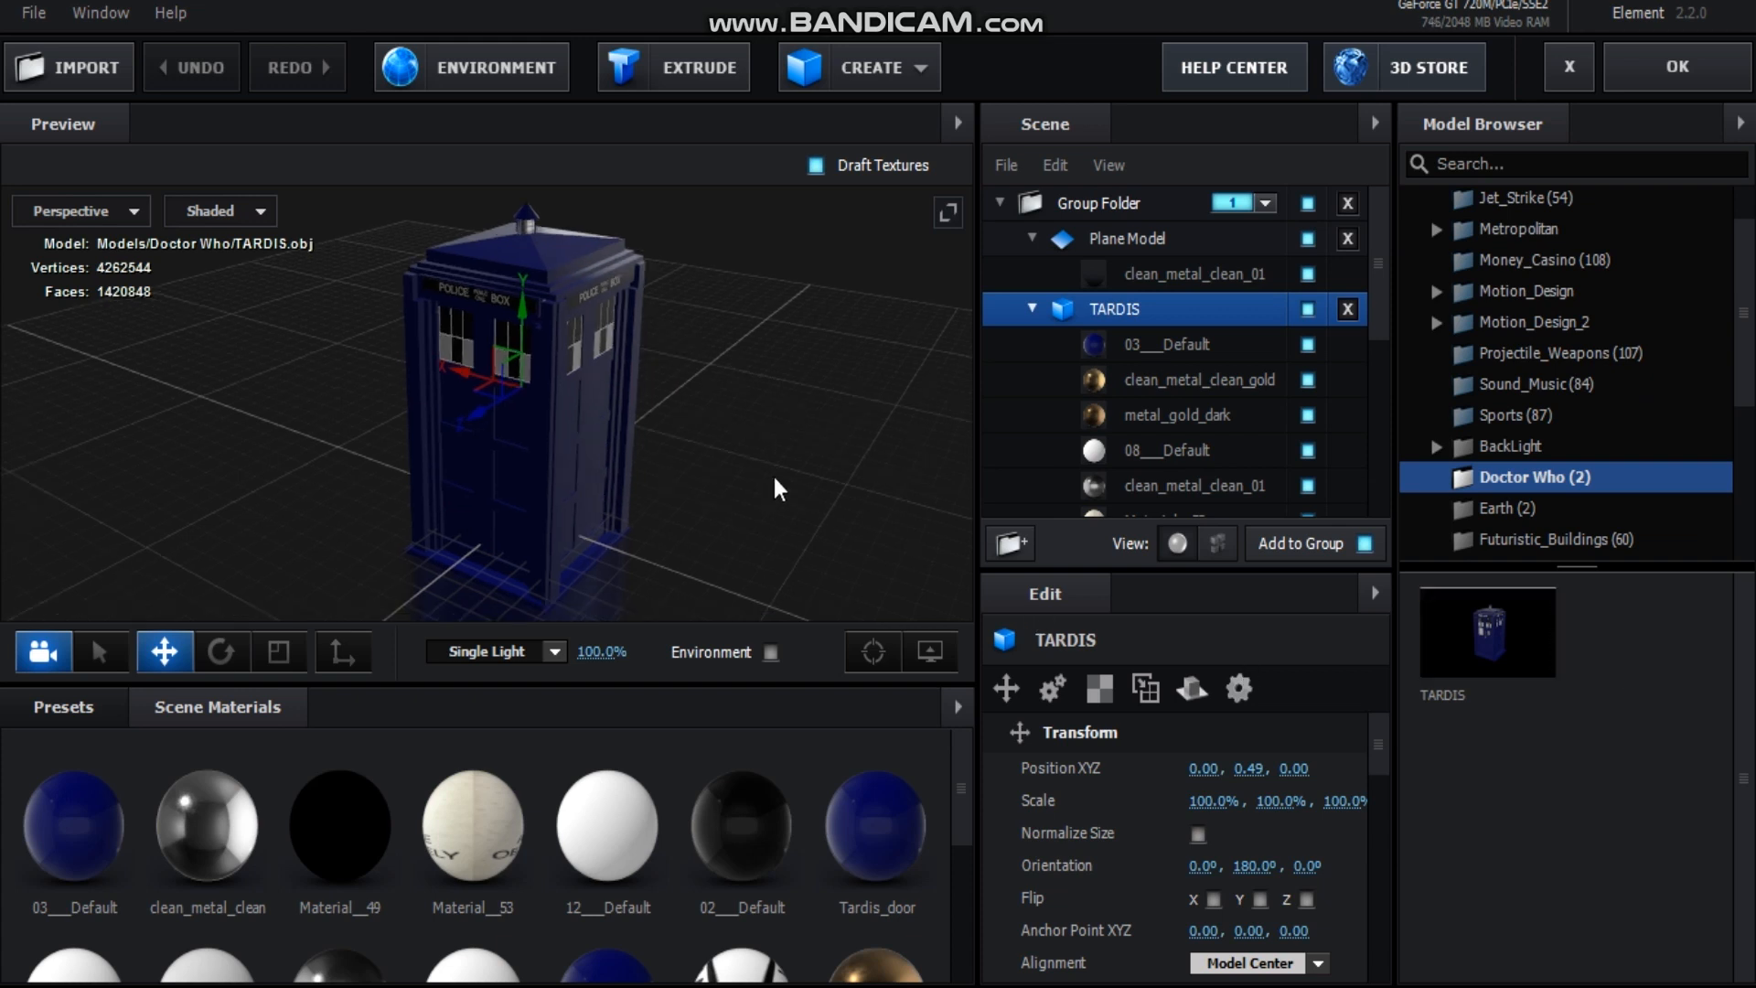
- Examine the TARDIS model's sign, windows and roof up close, identifying the roof's material in the scene list
{"action": "left_click", "coordinate": [1033, 313]}
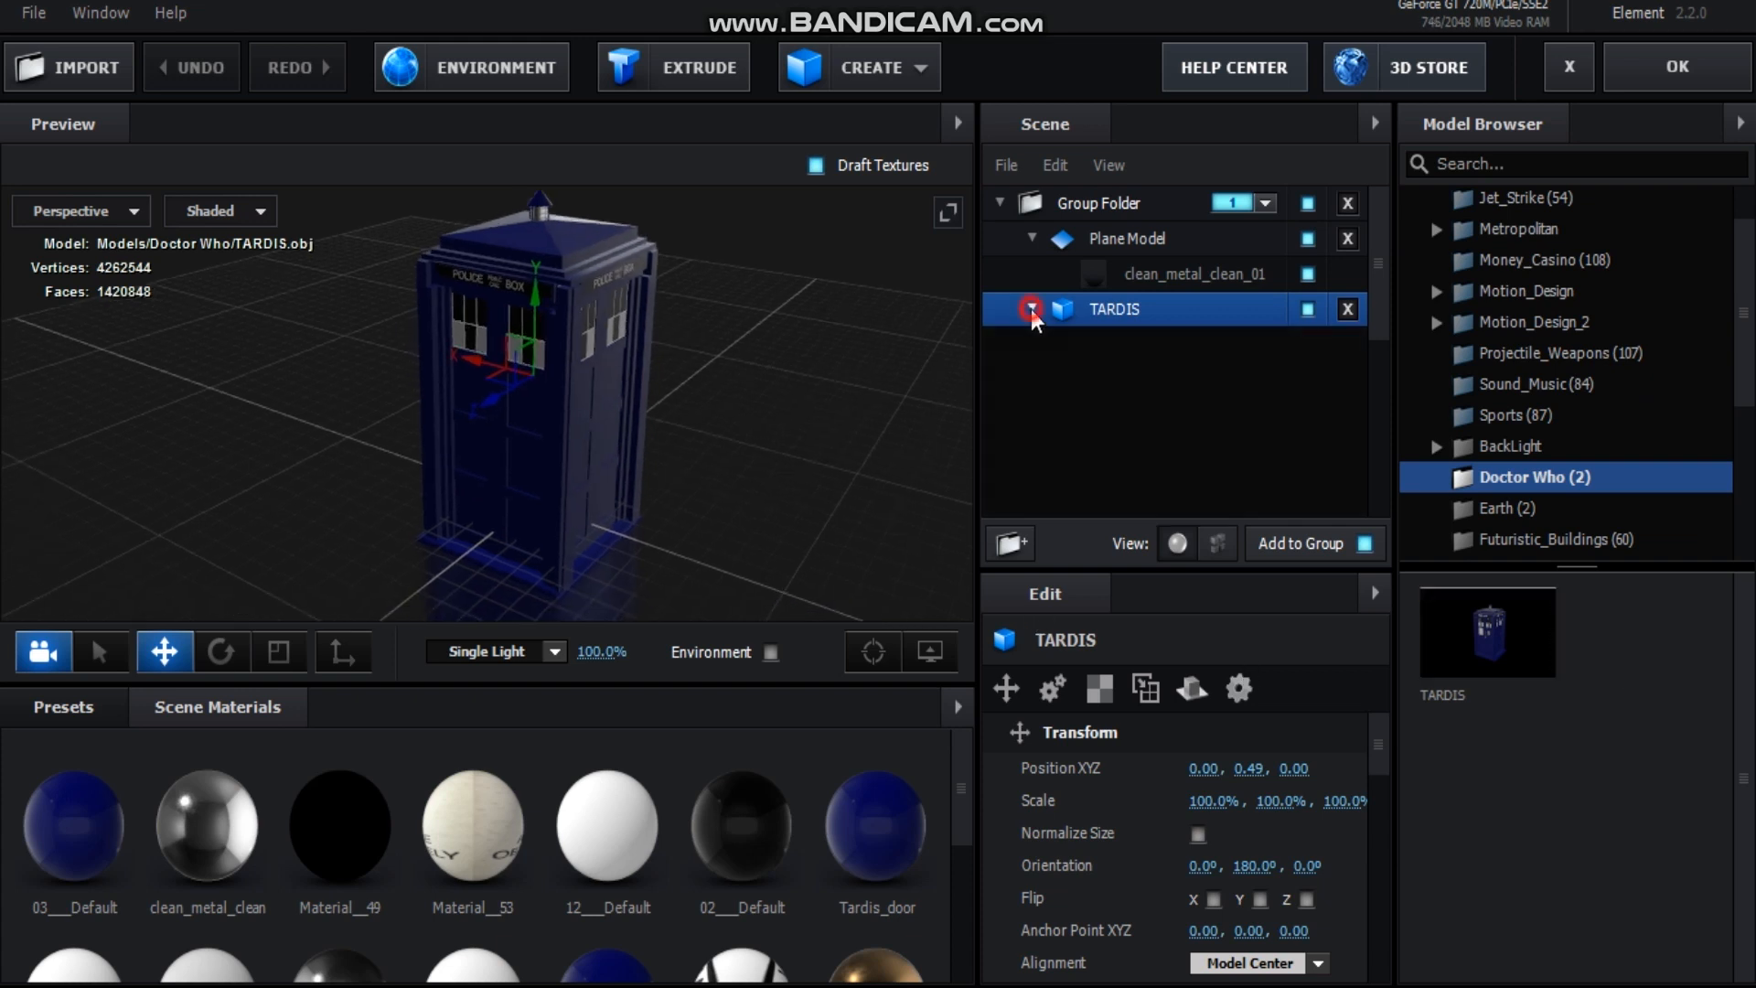
{"action": "scroll", "coordinate": [512, 449], "scroll_direction": "up", "scroll_amount": 1}
{"action": "scroll", "coordinate": [590, 448], "scroll_direction": "up", "scroll_amount": 2}
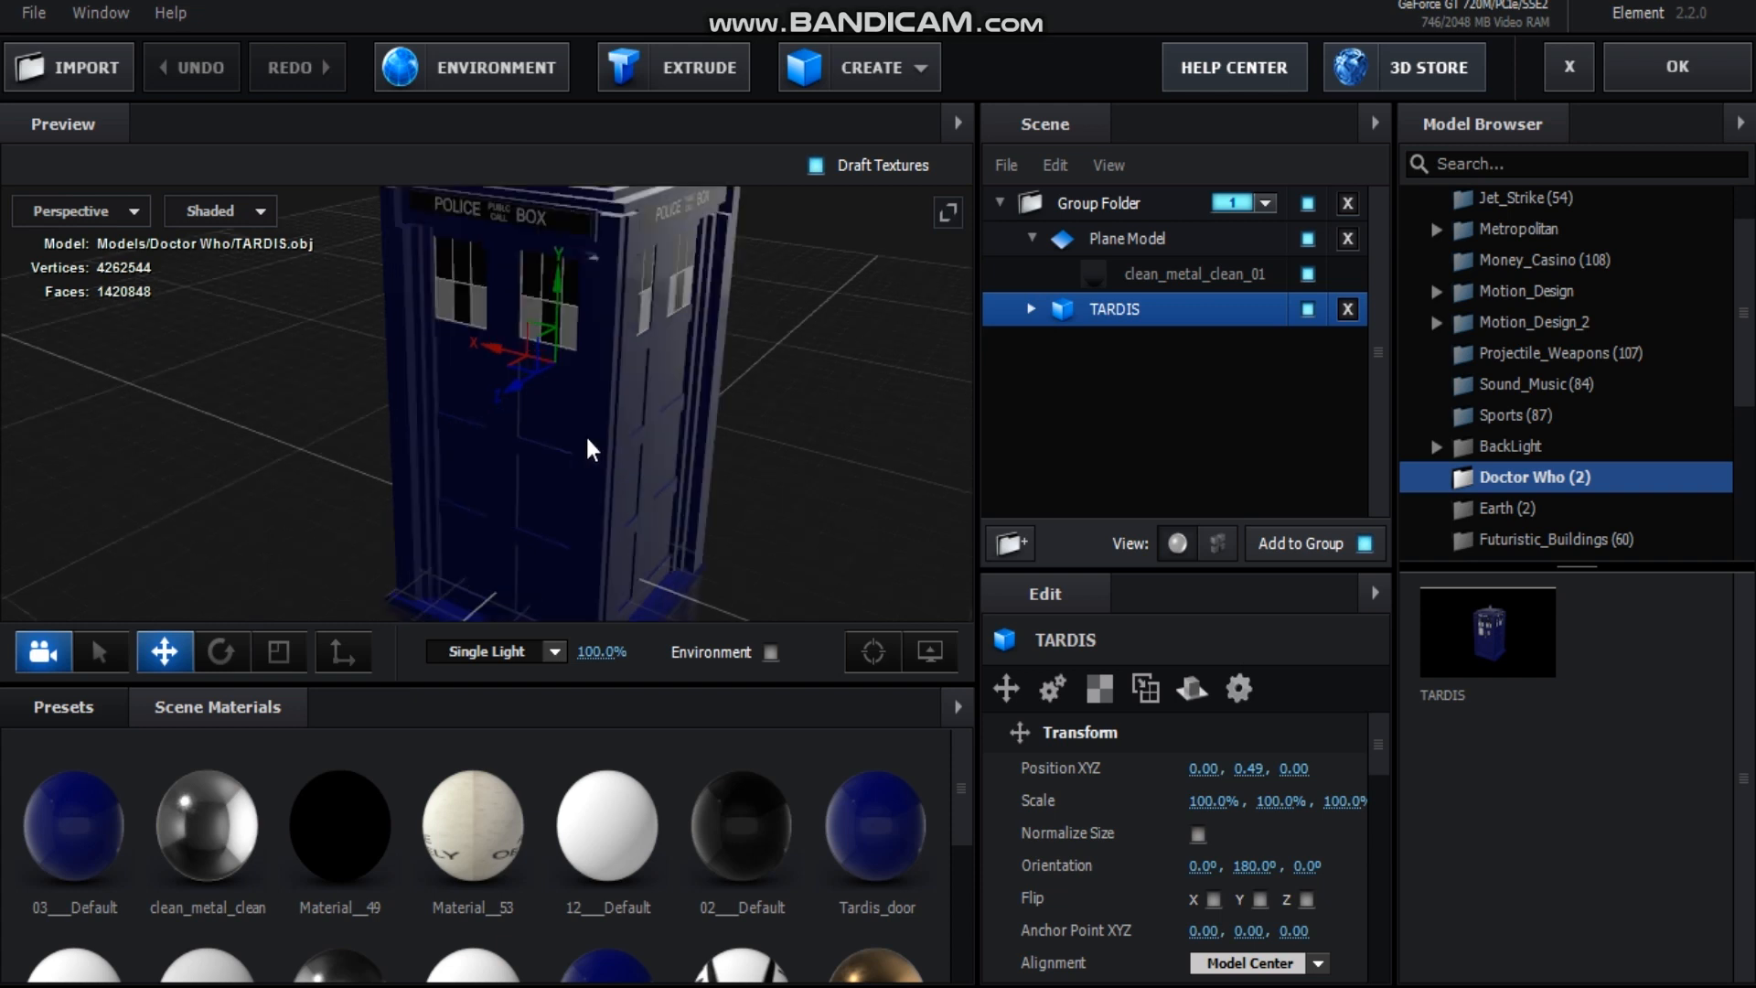
{"action": "middle_click_drag", "start_coordinate": [604, 420], "coordinate": [634, 518]}
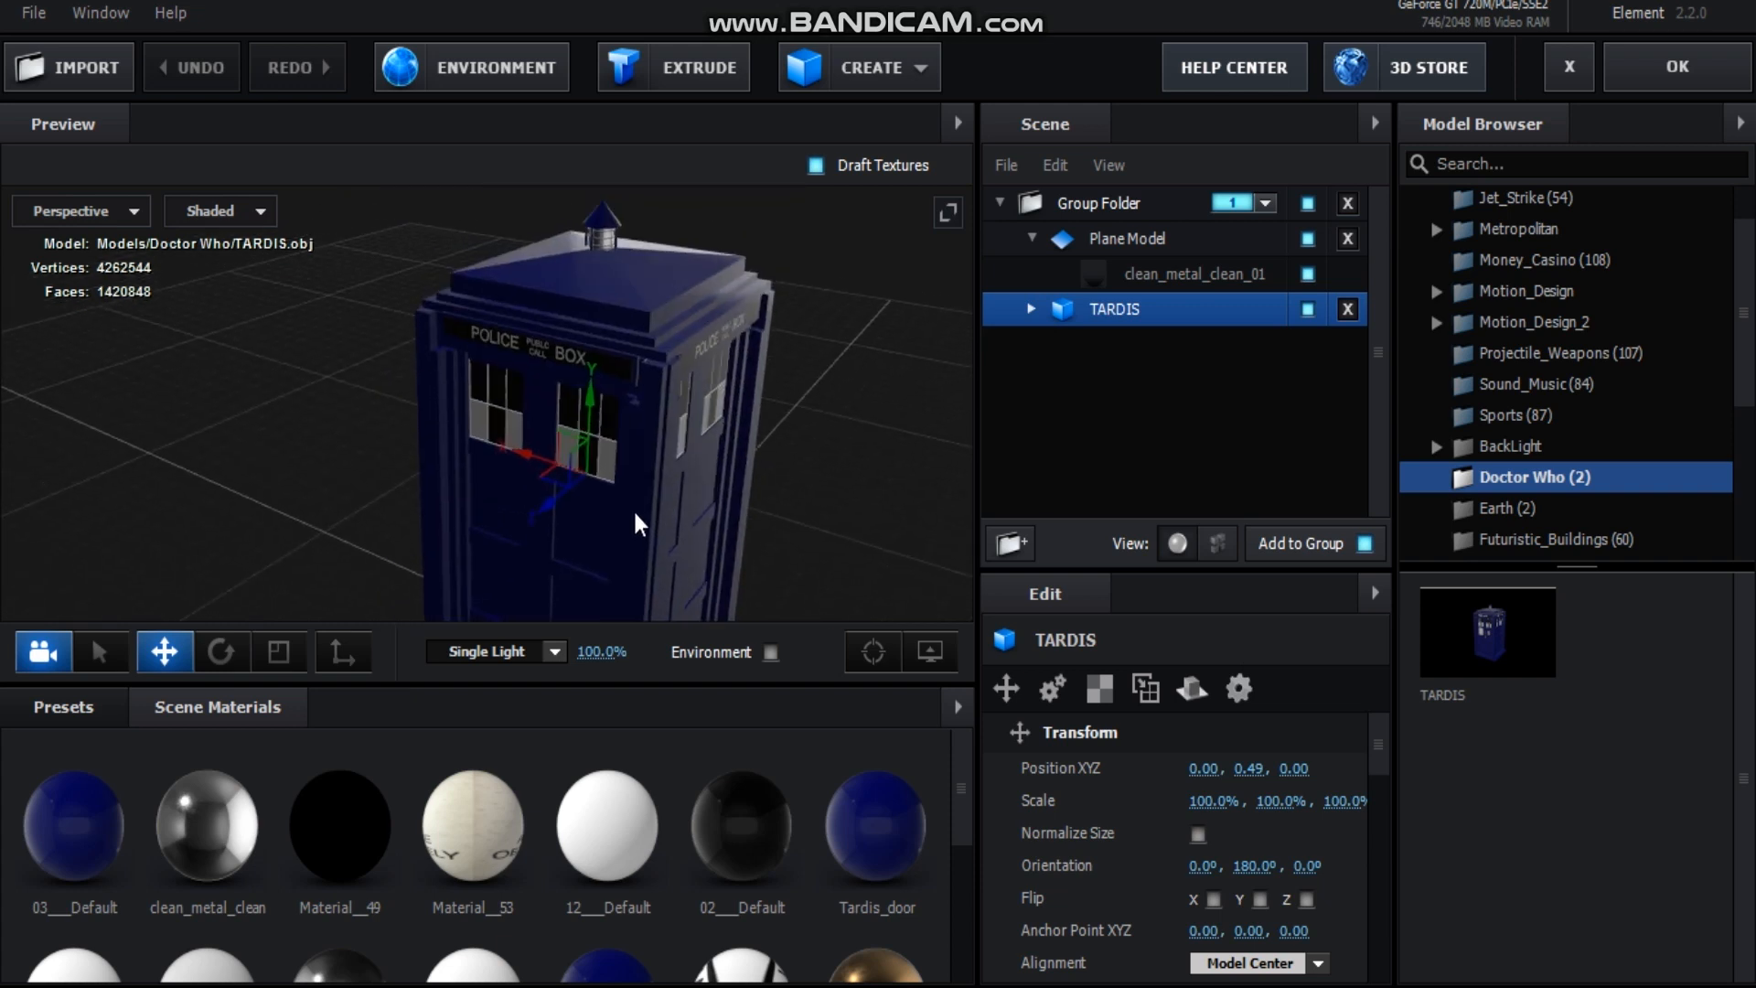
{"action": "left_click", "coordinate": [586, 292]}
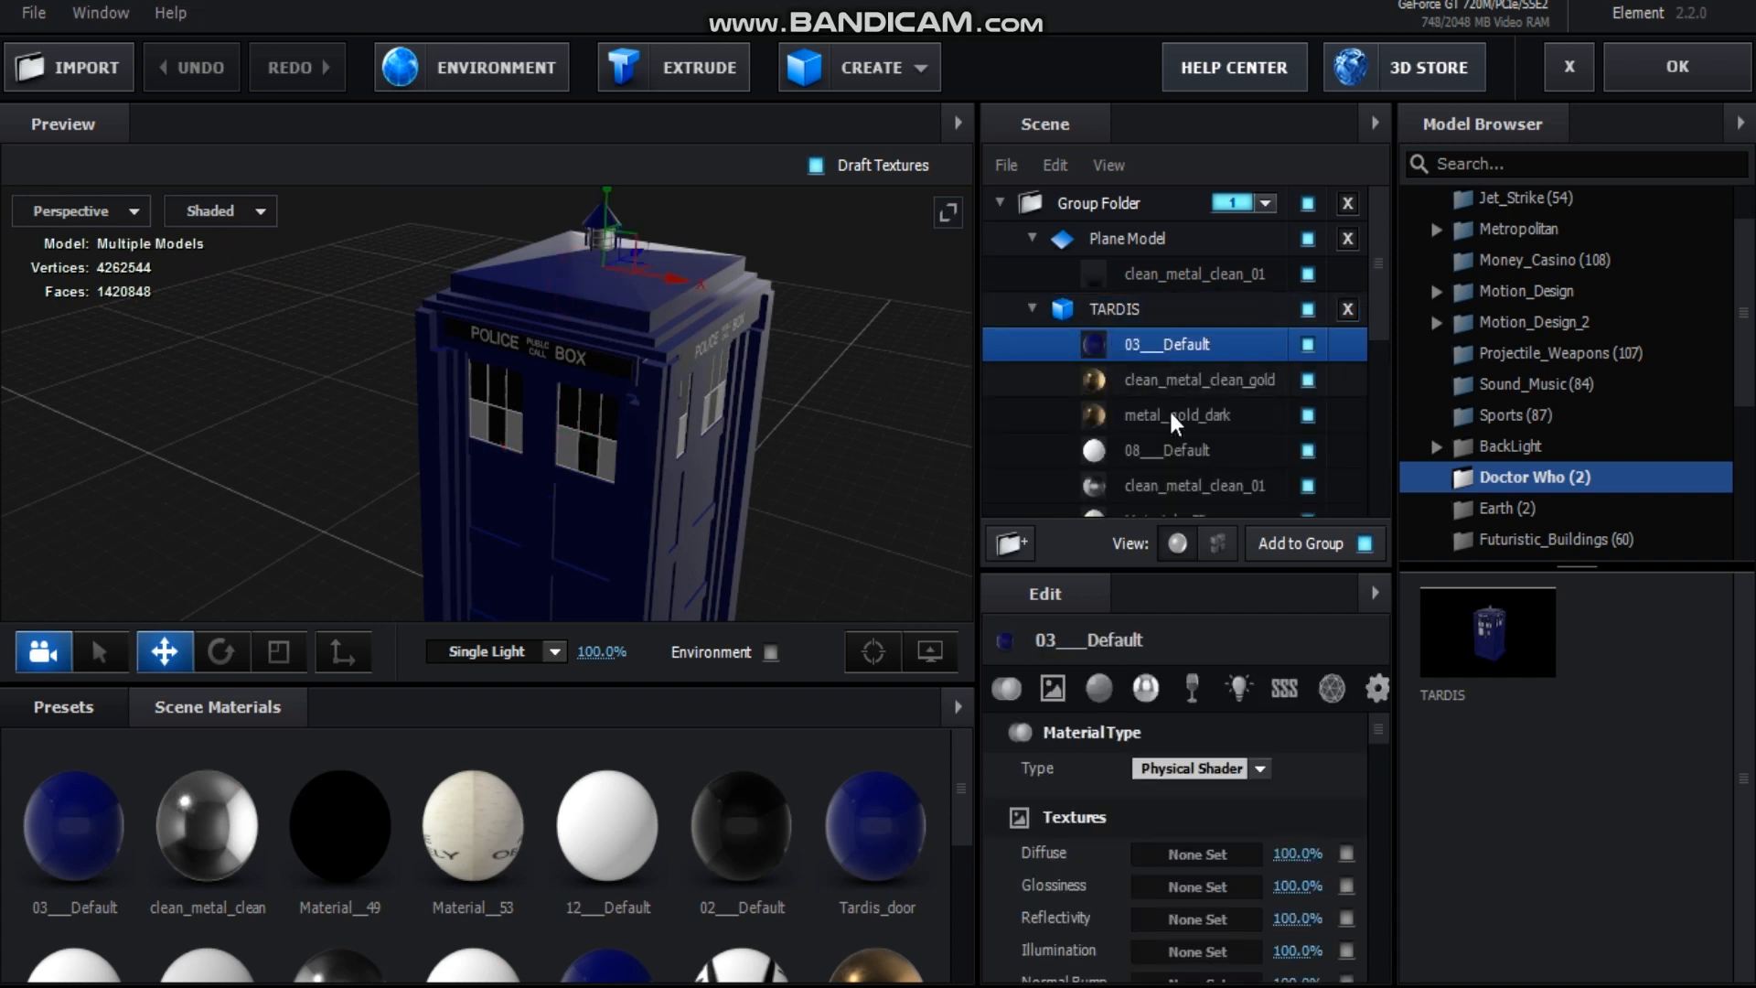
{"action": "left_click", "coordinate": [1031, 308]}
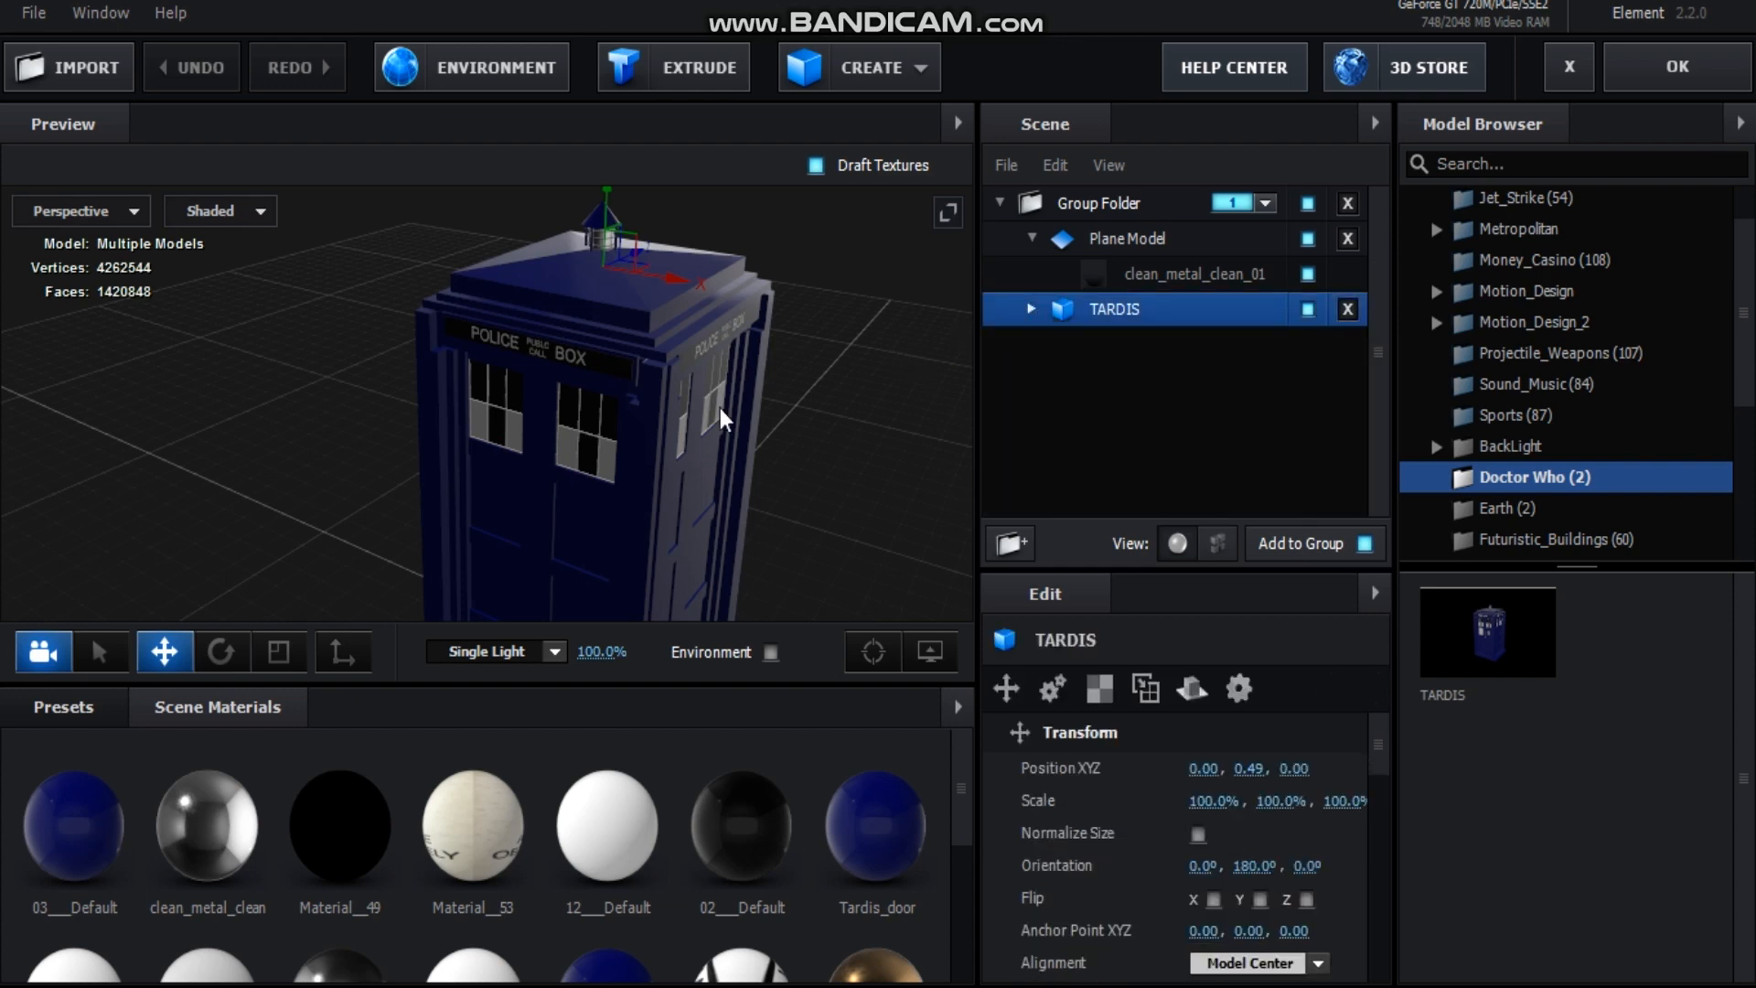
{"action": "mouse_move", "coordinate": [704, 361]}
{"action": "left_mouse_down"}
{"action": "mouse_move", "coordinate": [695, 347]}
{"action": "mouse_move", "coordinate": [732, 366]}
{"action": "left_mouse_up"}
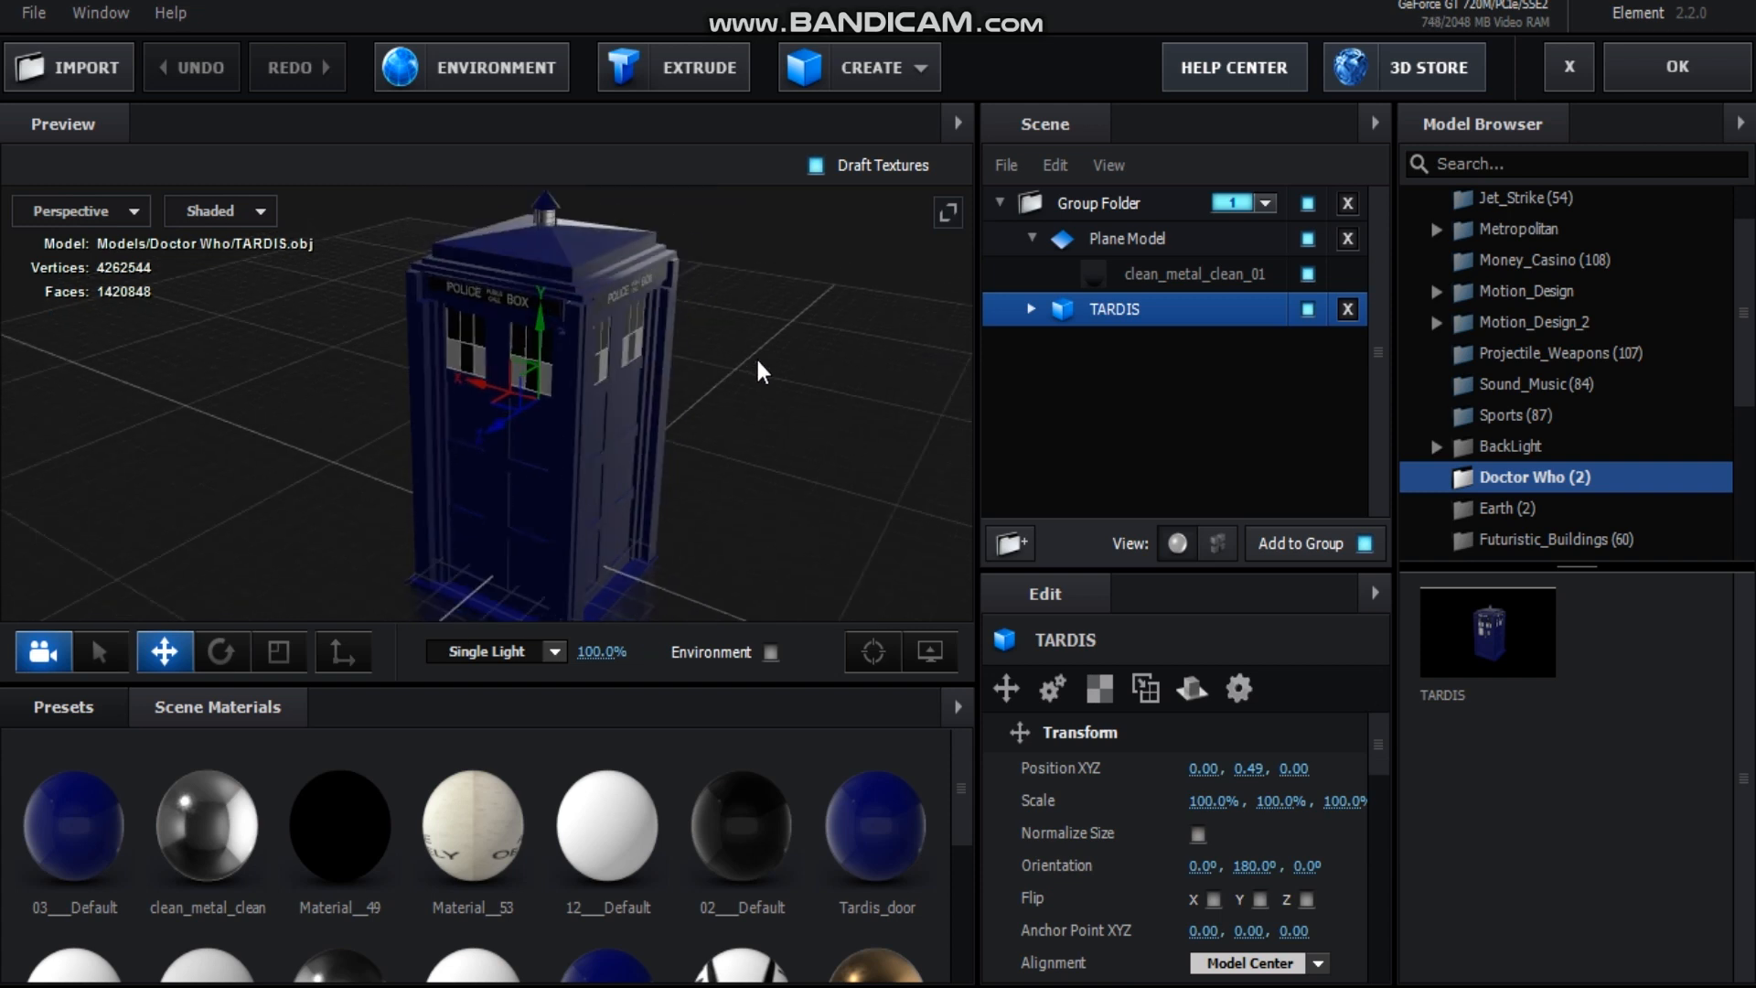
- Disable Matte Reflection and Matte Shadow on the plane's clean_metal_clean_01 material and inspect the ground around the box
{"action": "left_click", "coordinate": [1156, 238]}
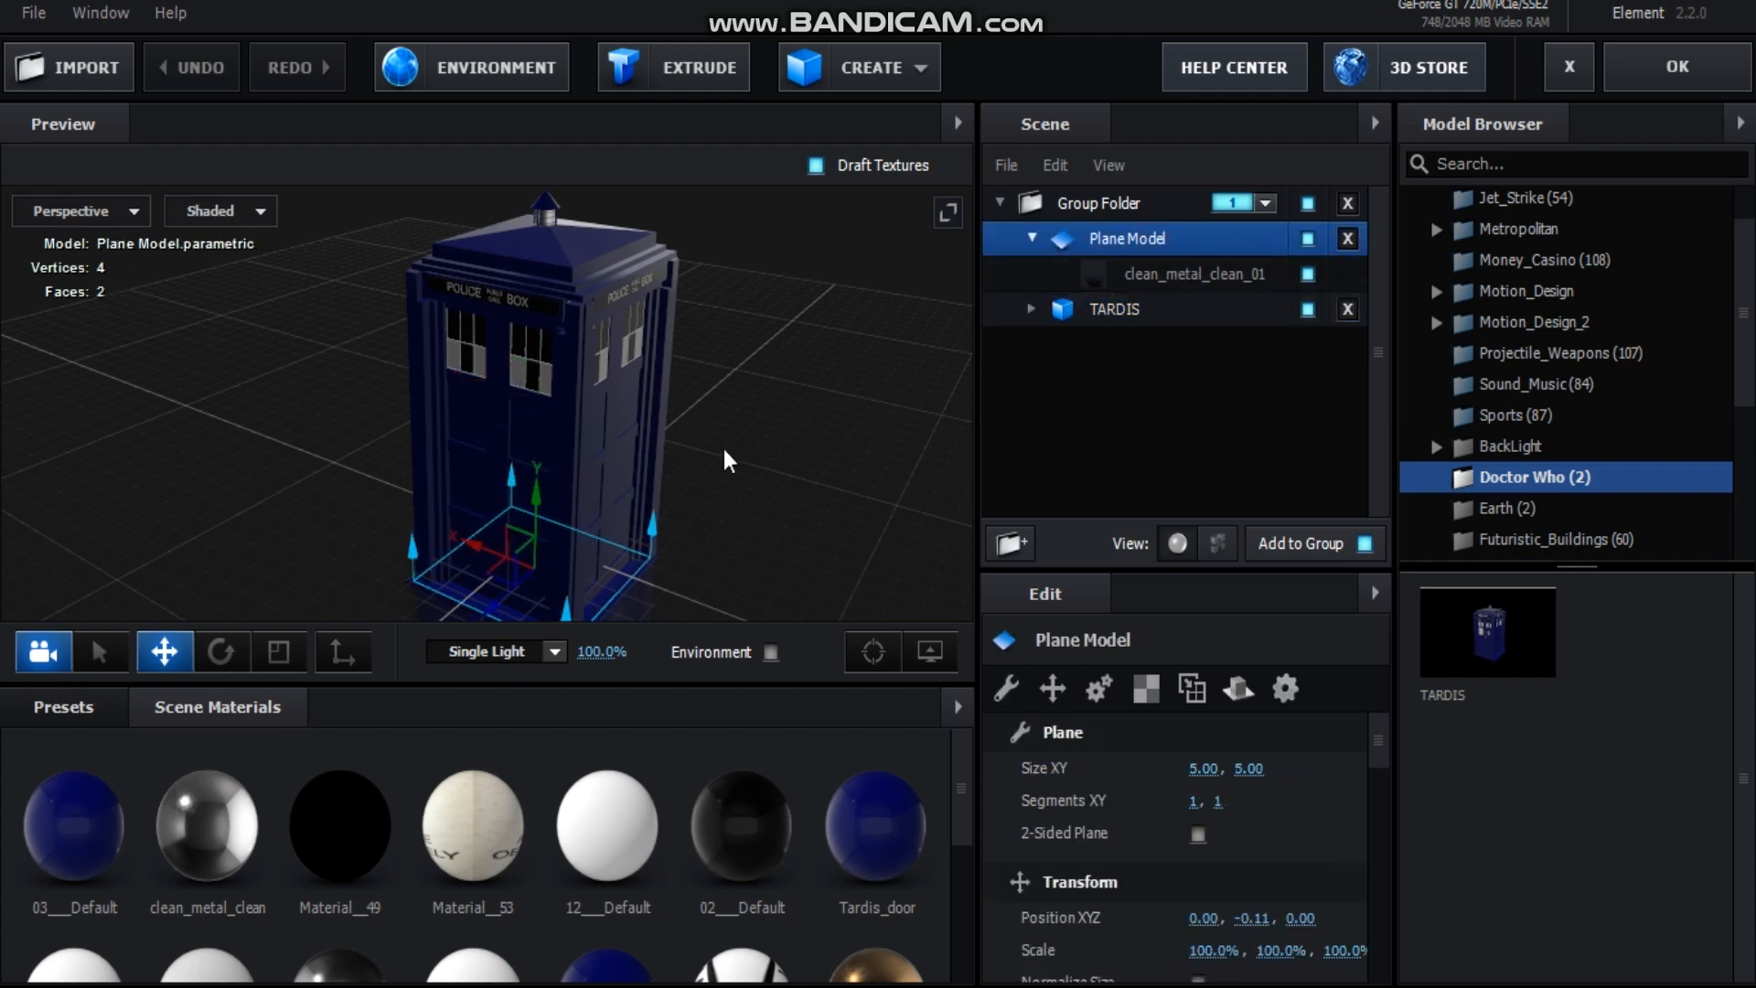
{"action": "left_click_drag", "start_coordinate": [729, 454], "coordinate": [759, 430]}
{"action": "left_click", "coordinate": [1140, 274]}
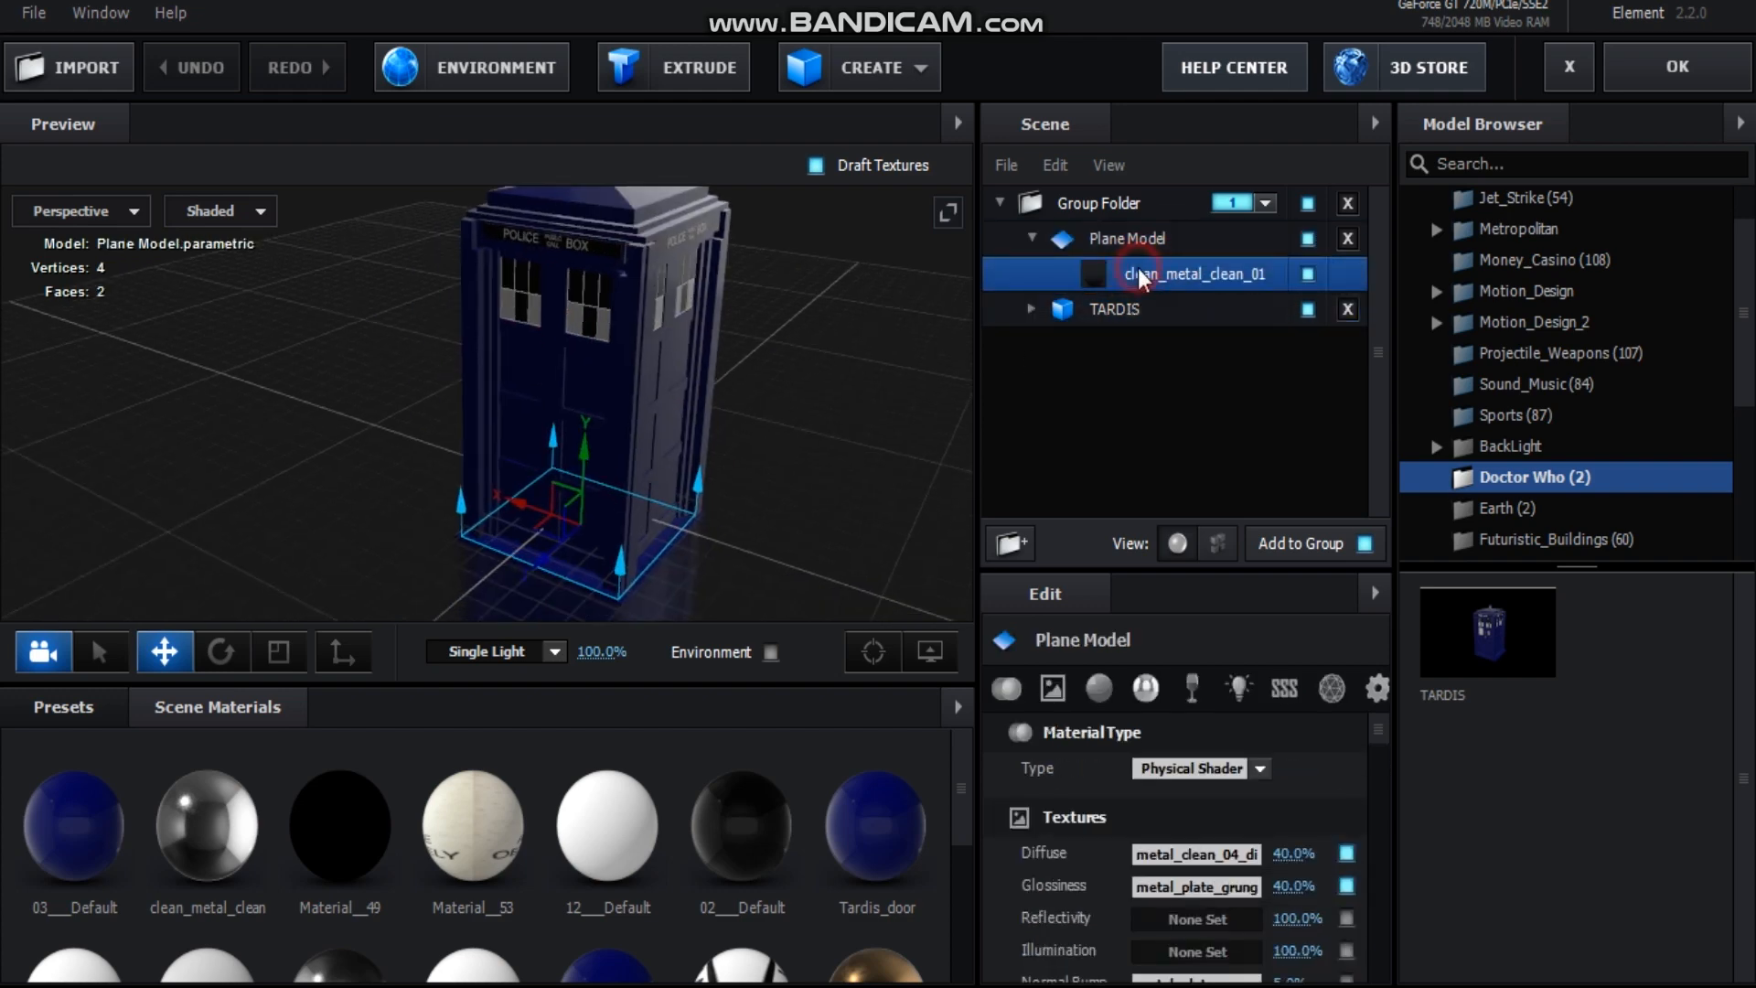
{"action": "left_click_drag", "start_coordinate": [1379, 731], "coordinate": [1379, 958]}
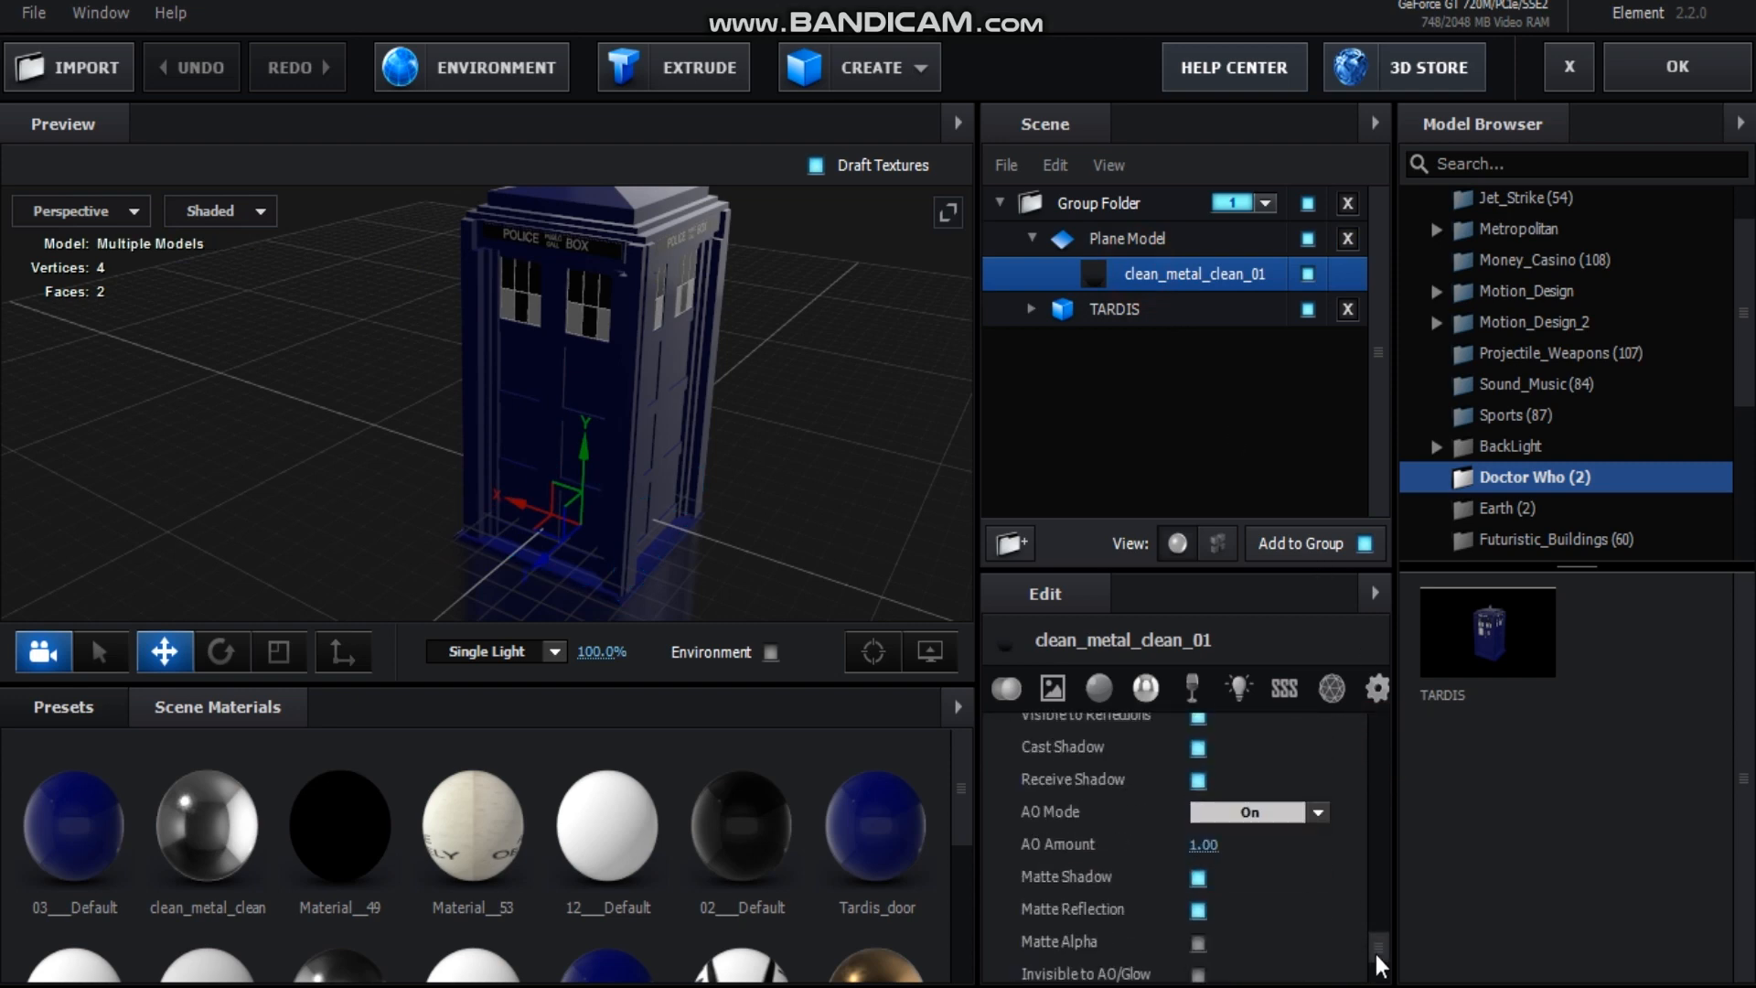
{"action": "left_click", "coordinate": [1198, 910]}
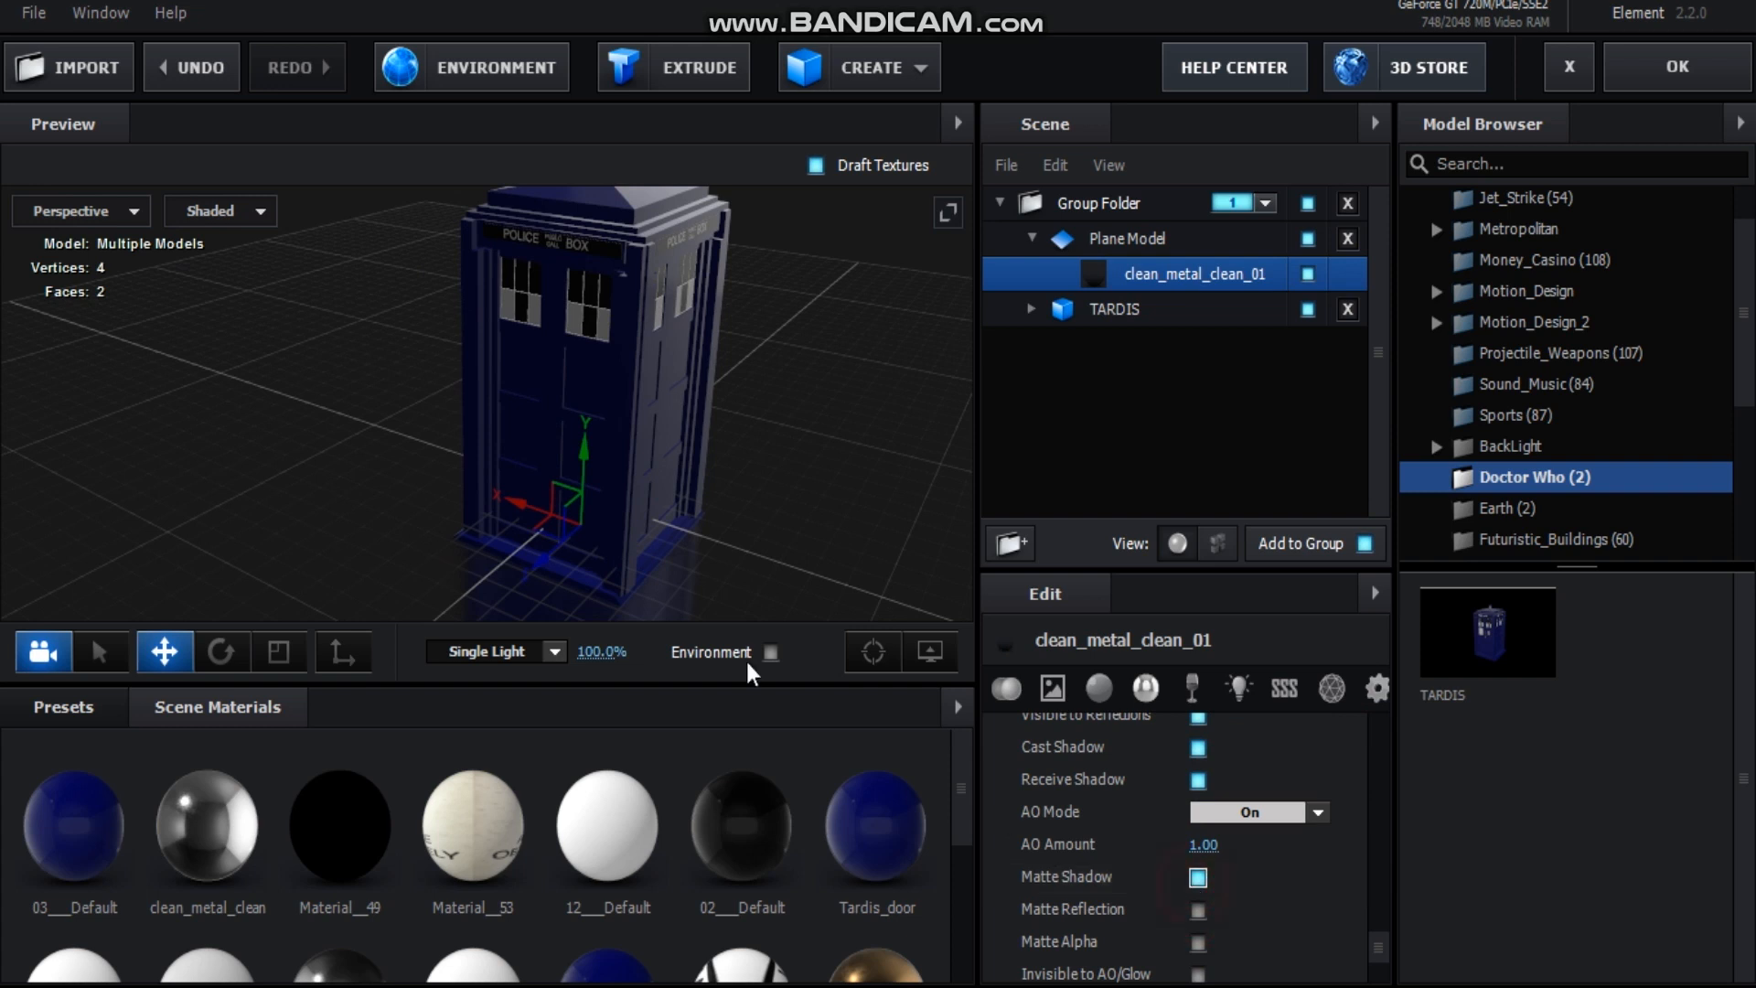
{"action": "middle_click_drag", "start_coordinate": [701, 562], "coordinate": [627, 502]}
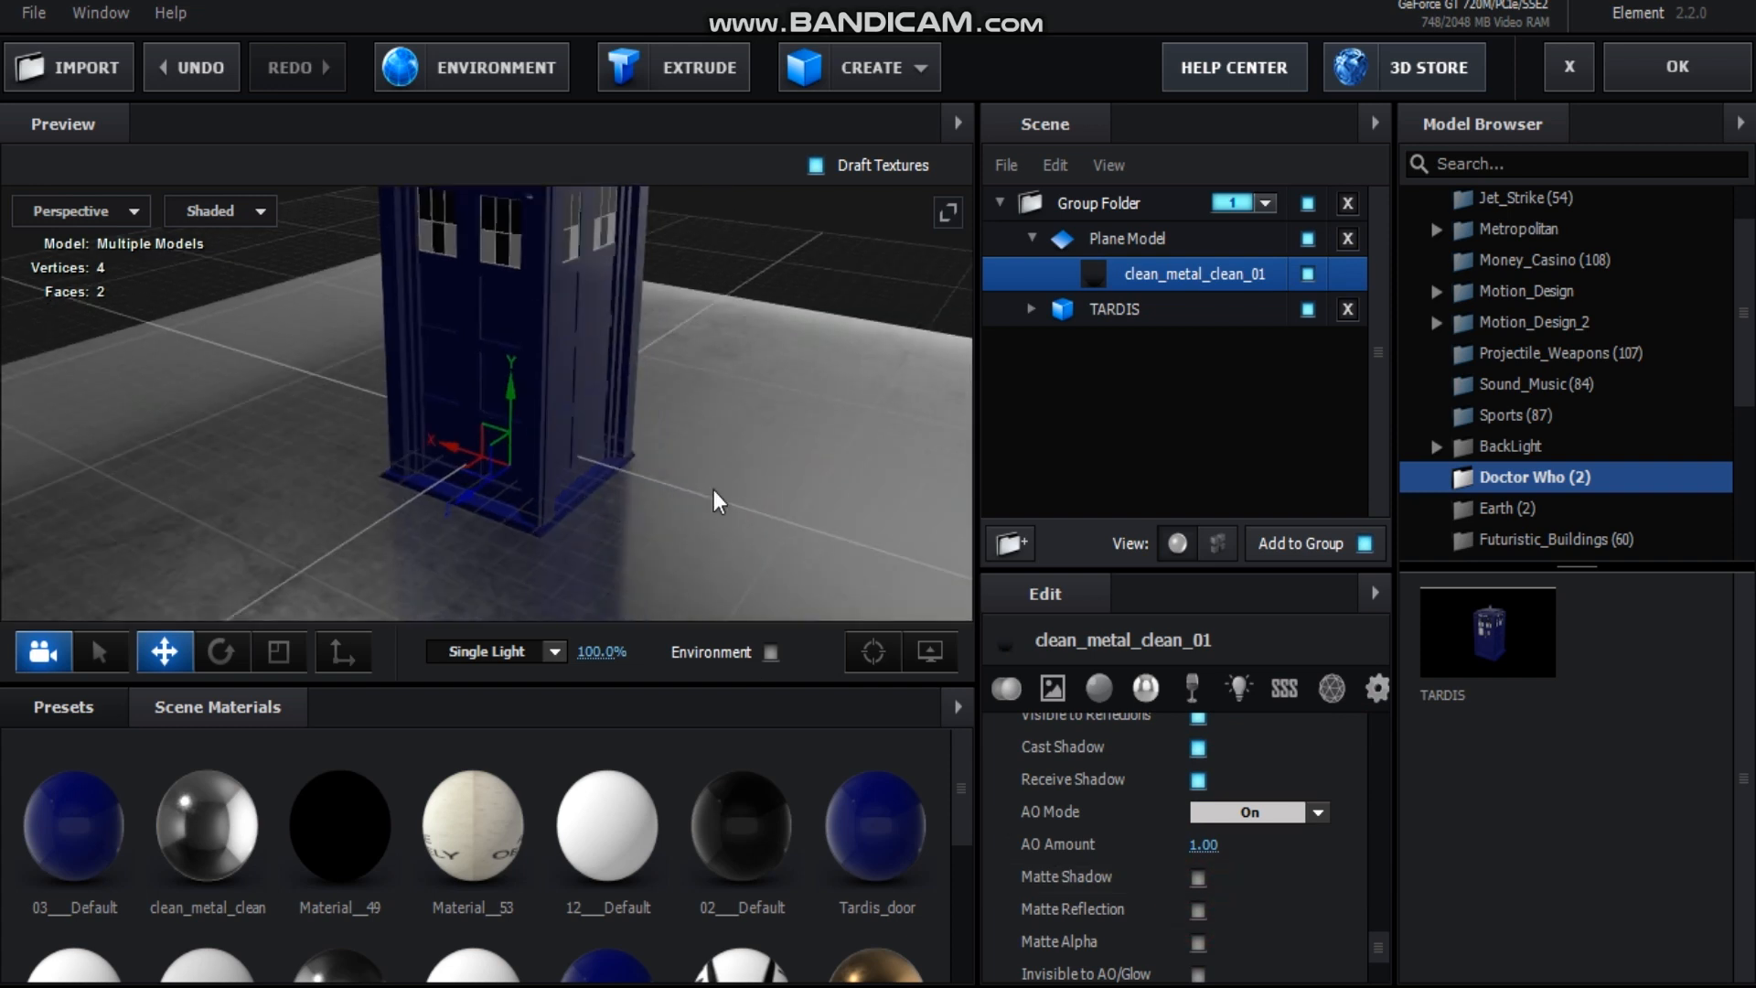
{"action": "scroll", "coordinate": [647, 536], "scroll_direction": "down", "scroll_amount": 1}
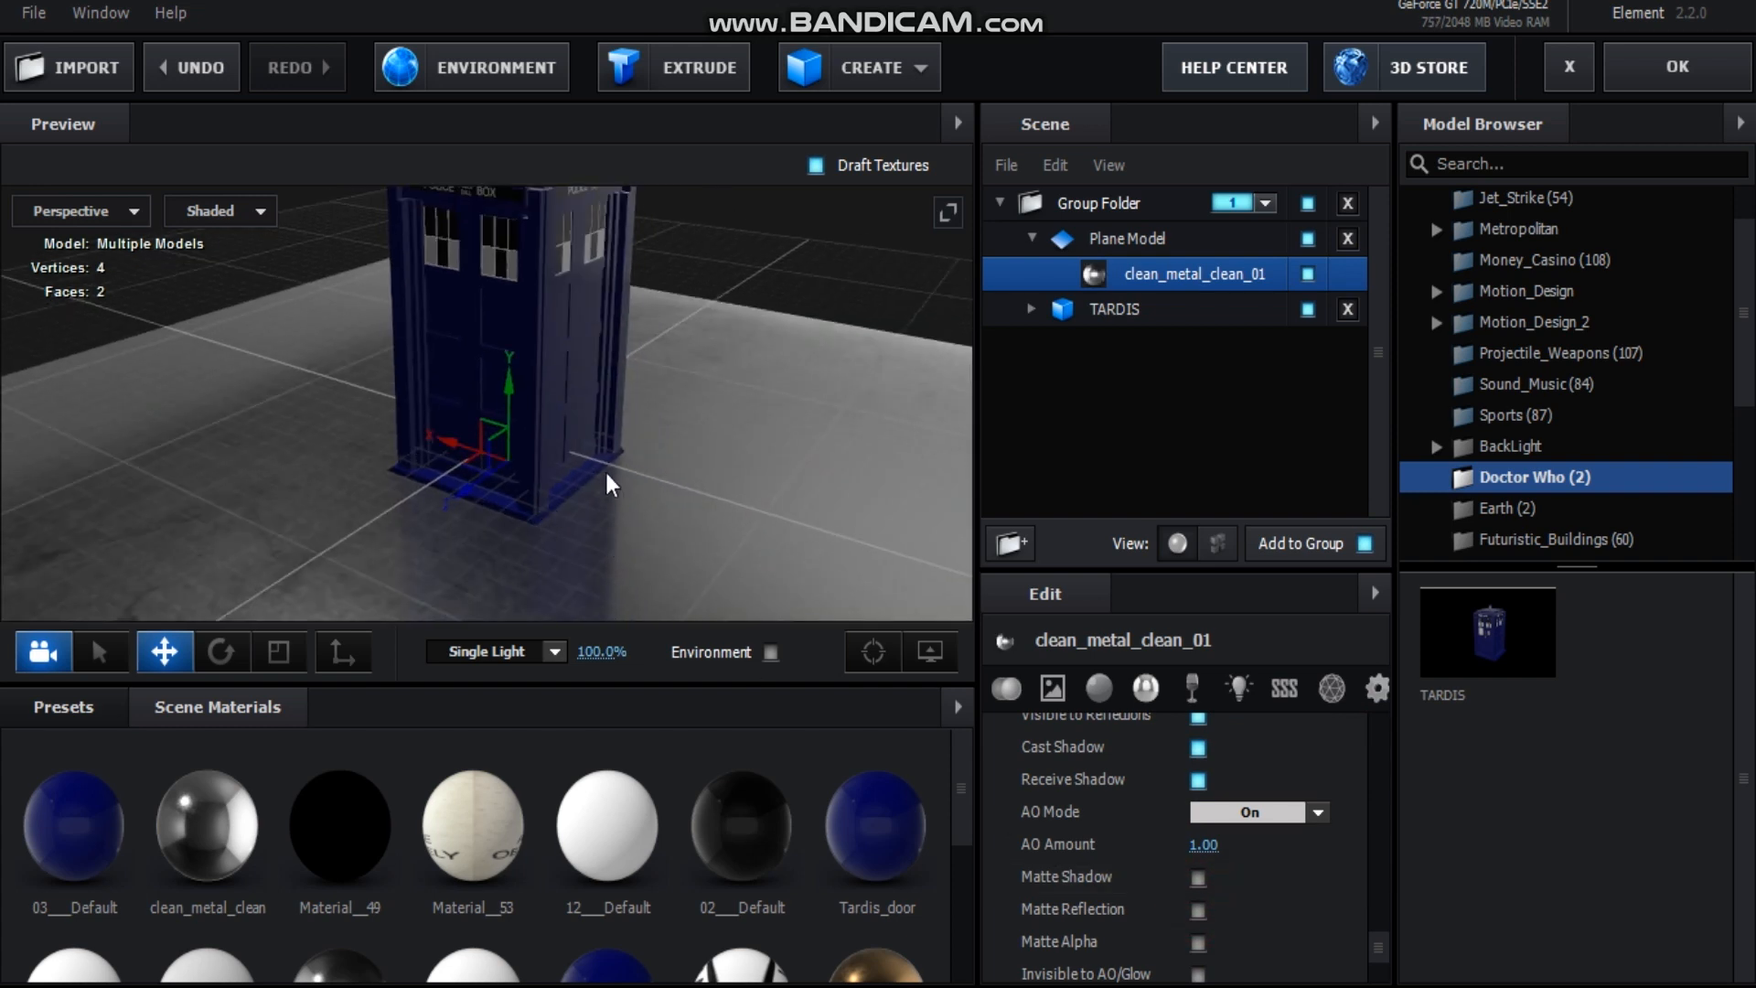
{"action": "middle_click_drag", "start_coordinate": [576, 494], "coordinate": [620, 454]}
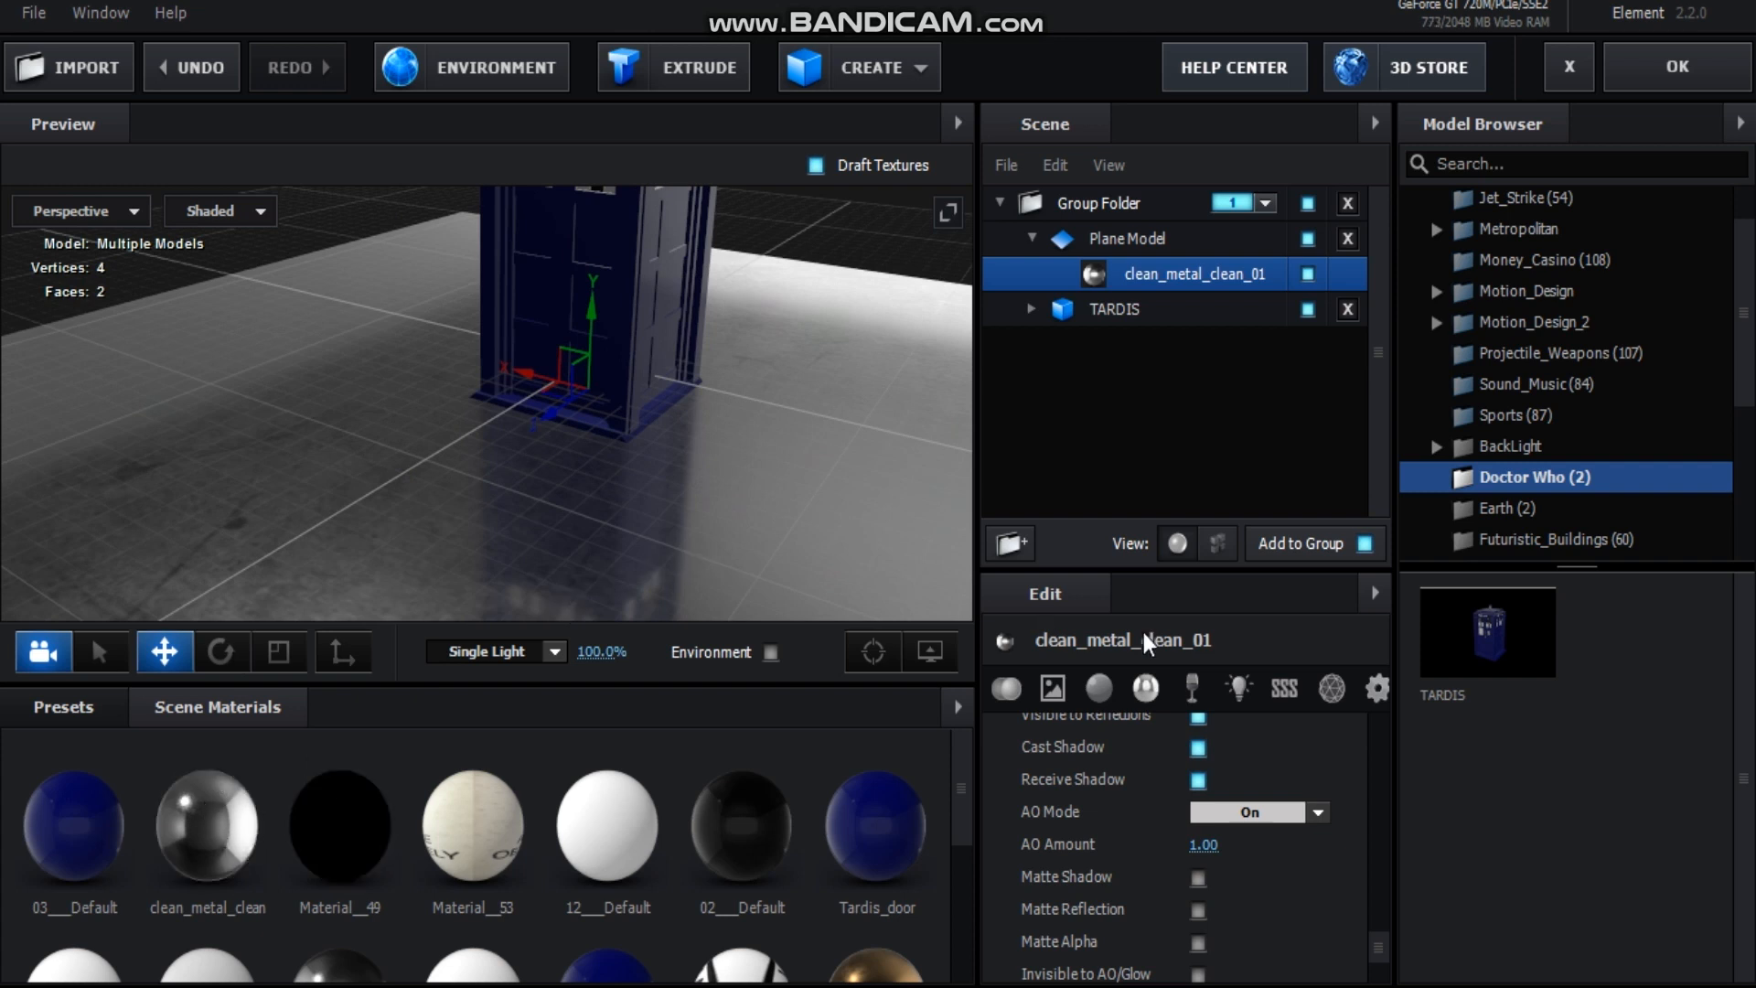
- Set the Plane Model's reflect mode to Mirror Surface
{"action": "left_click", "coordinate": [1125, 249]}
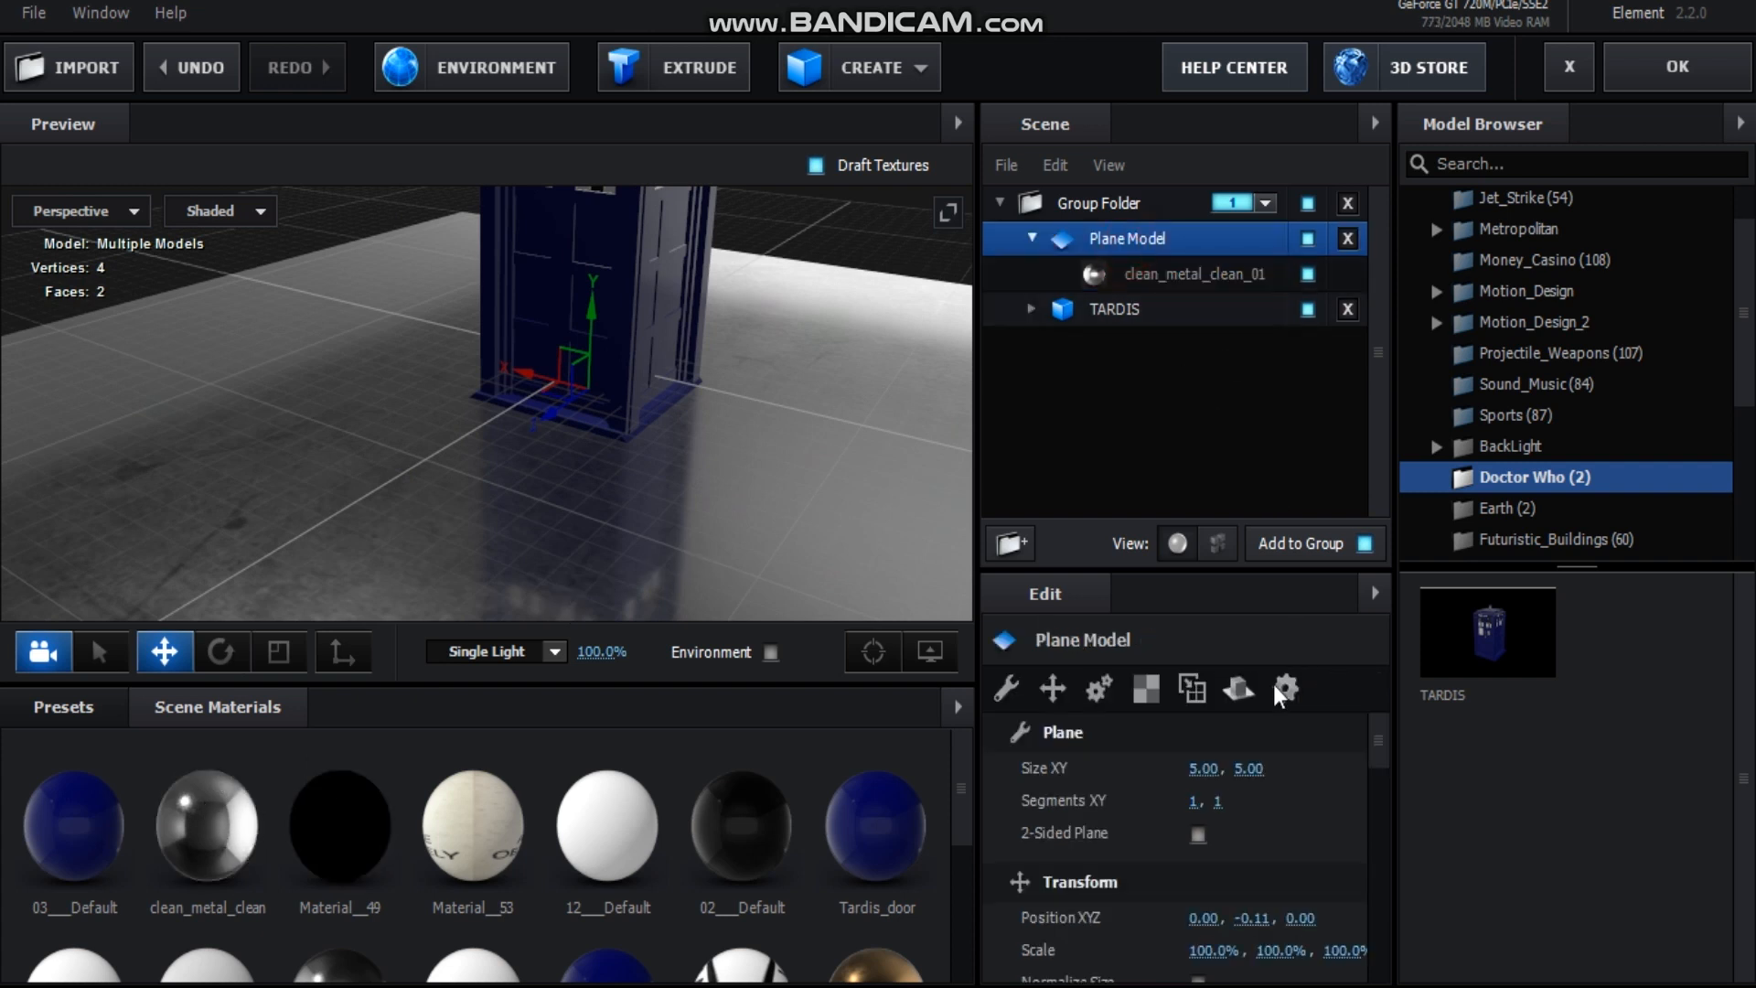
{"action": "left_click", "coordinate": [1238, 687]}
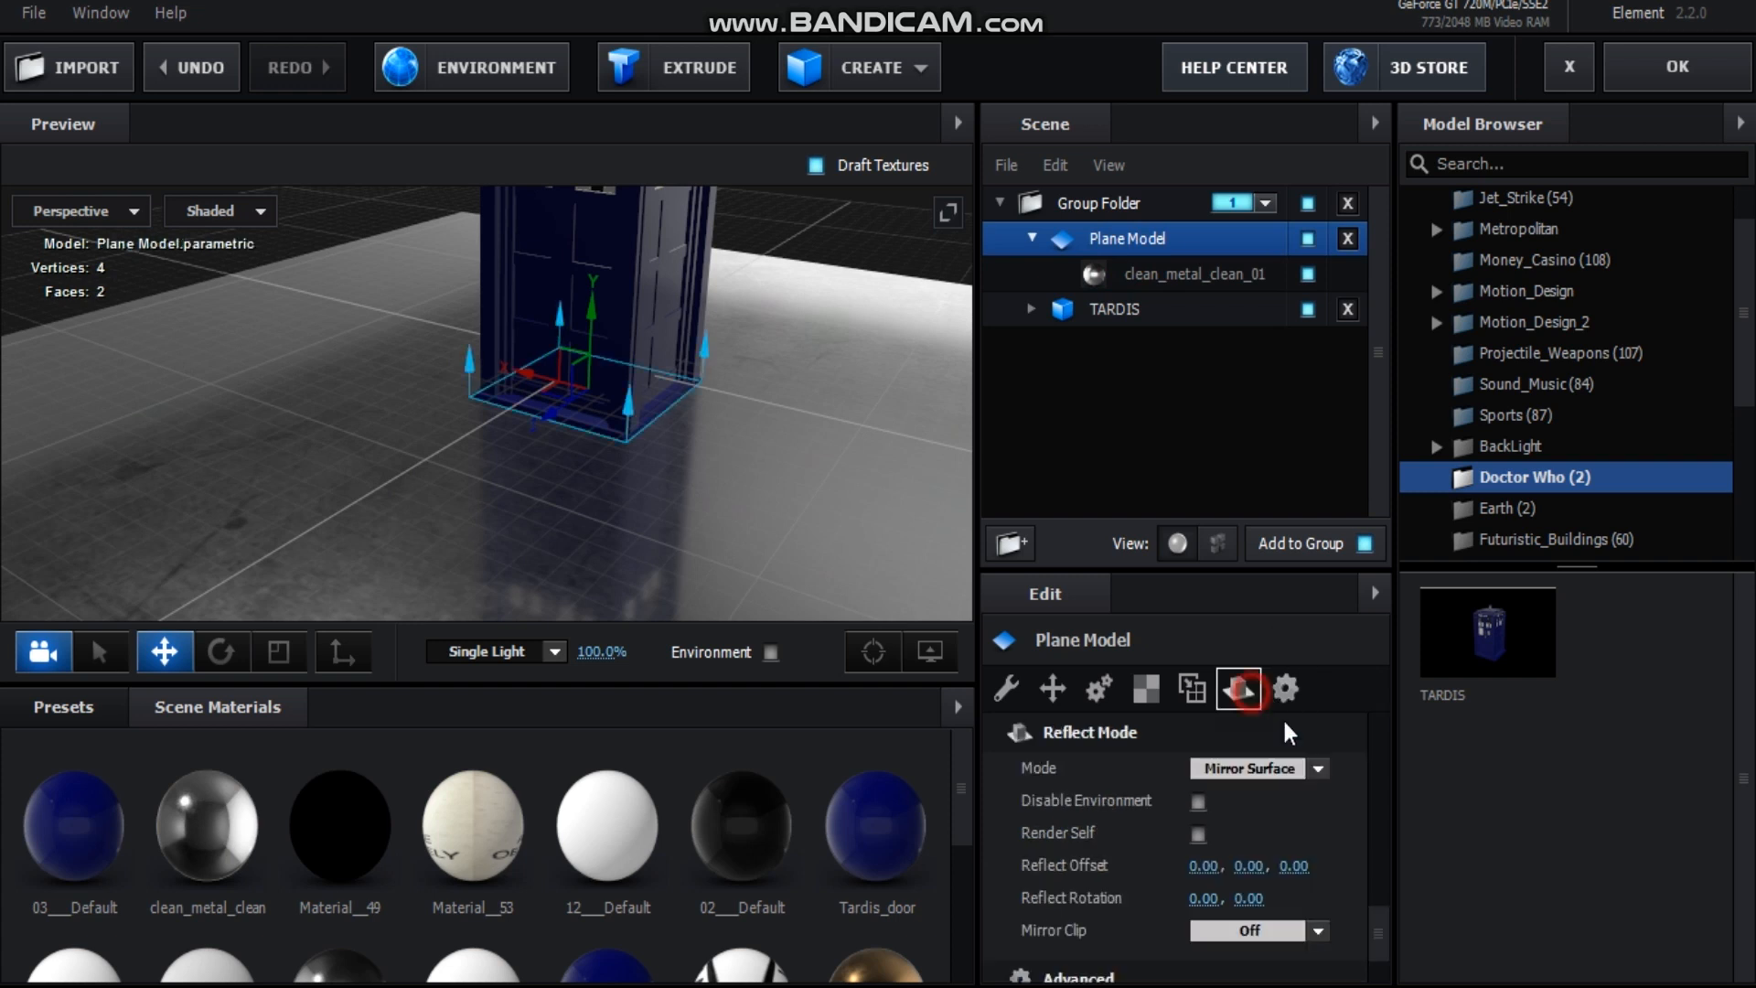
{"action": "left_click", "coordinate": [1254, 770]}
{"action": "left_click", "coordinate": [1280, 838]}
- Enable Matte Reflection and Matte Shadow on the plane's clean_metal_clean_01 material and accept the scene setup
{"action": "left_click", "coordinate": [1183, 276]}
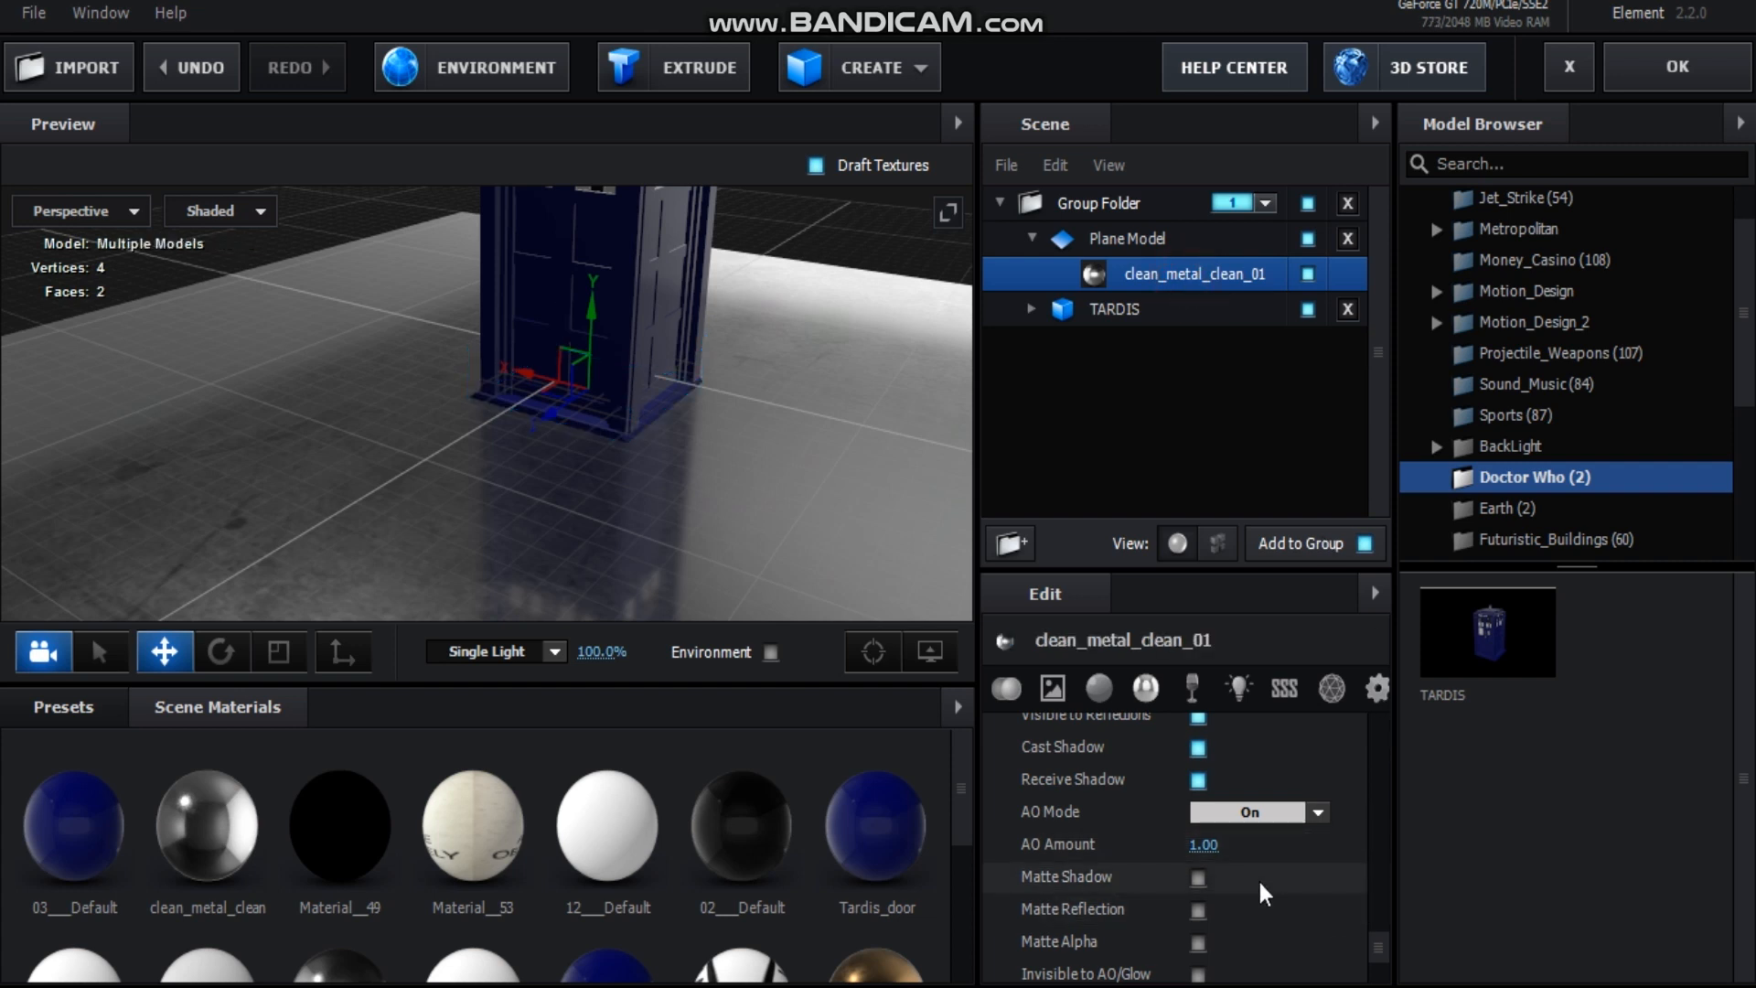
{"action": "scroll", "coordinate": [1264, 894], "scroll_direction": "down", "scroll_amount": 3}
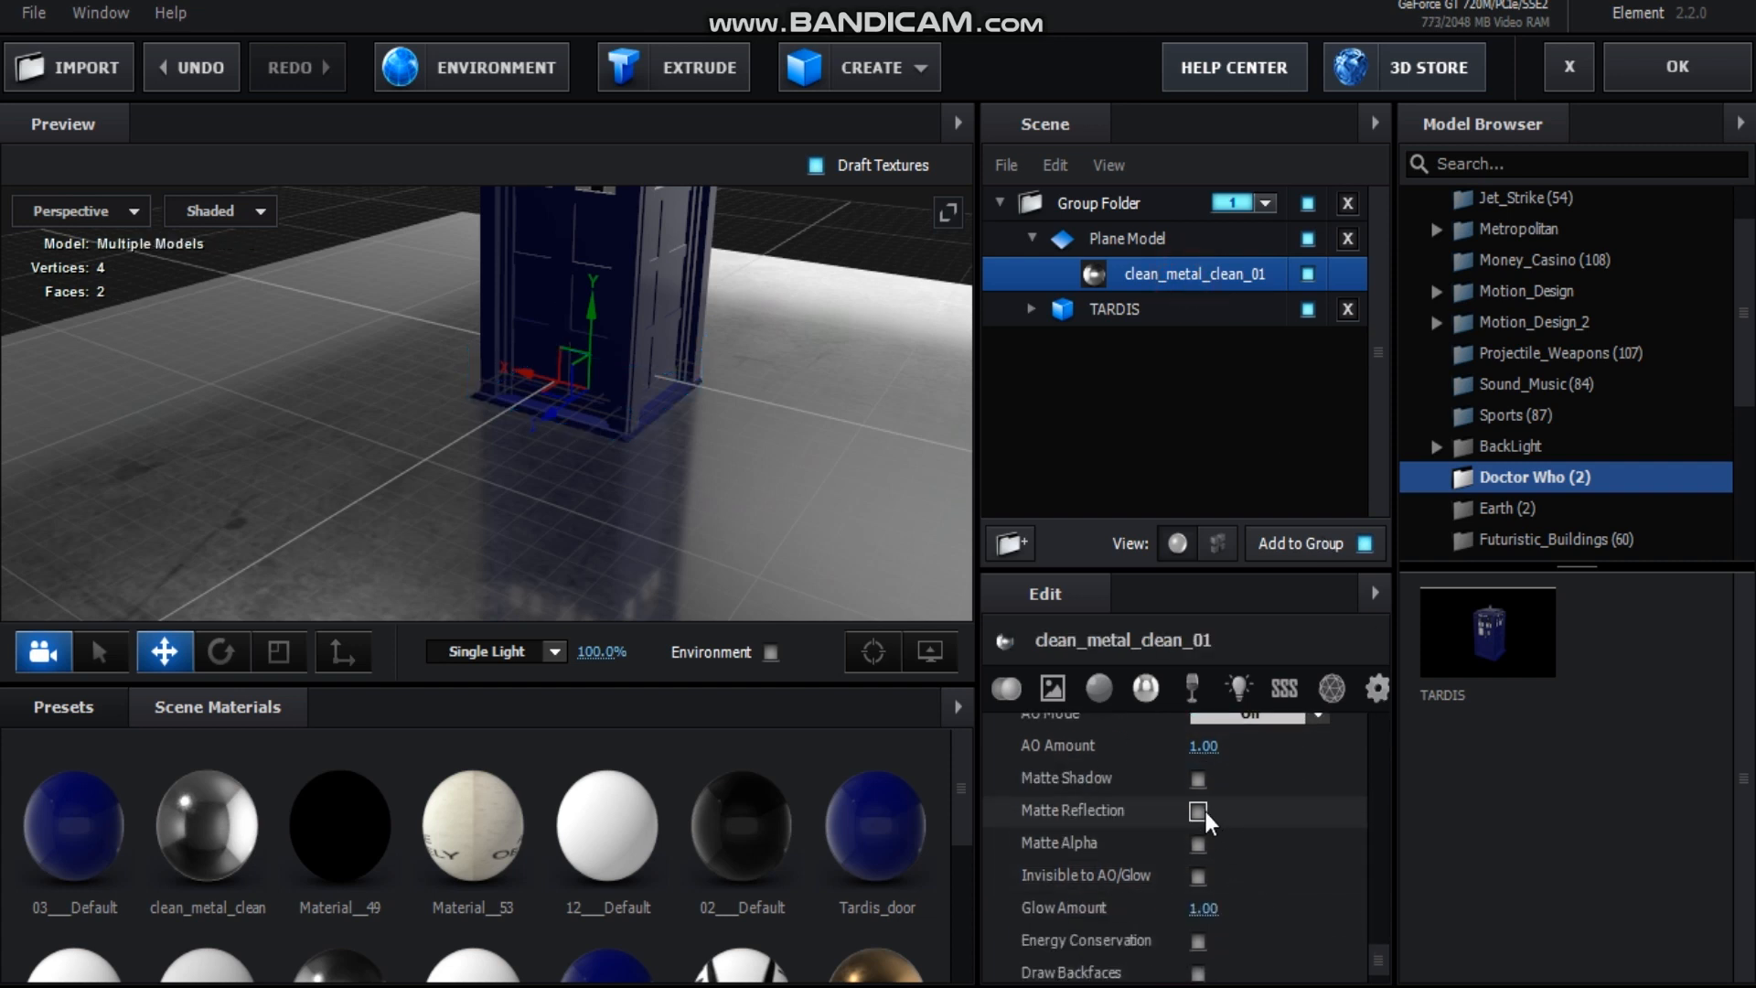
{"action": "left_click", "coordinate": [1198, 811]}
{"action": "left_click", "coordinate": [1198, 778]}
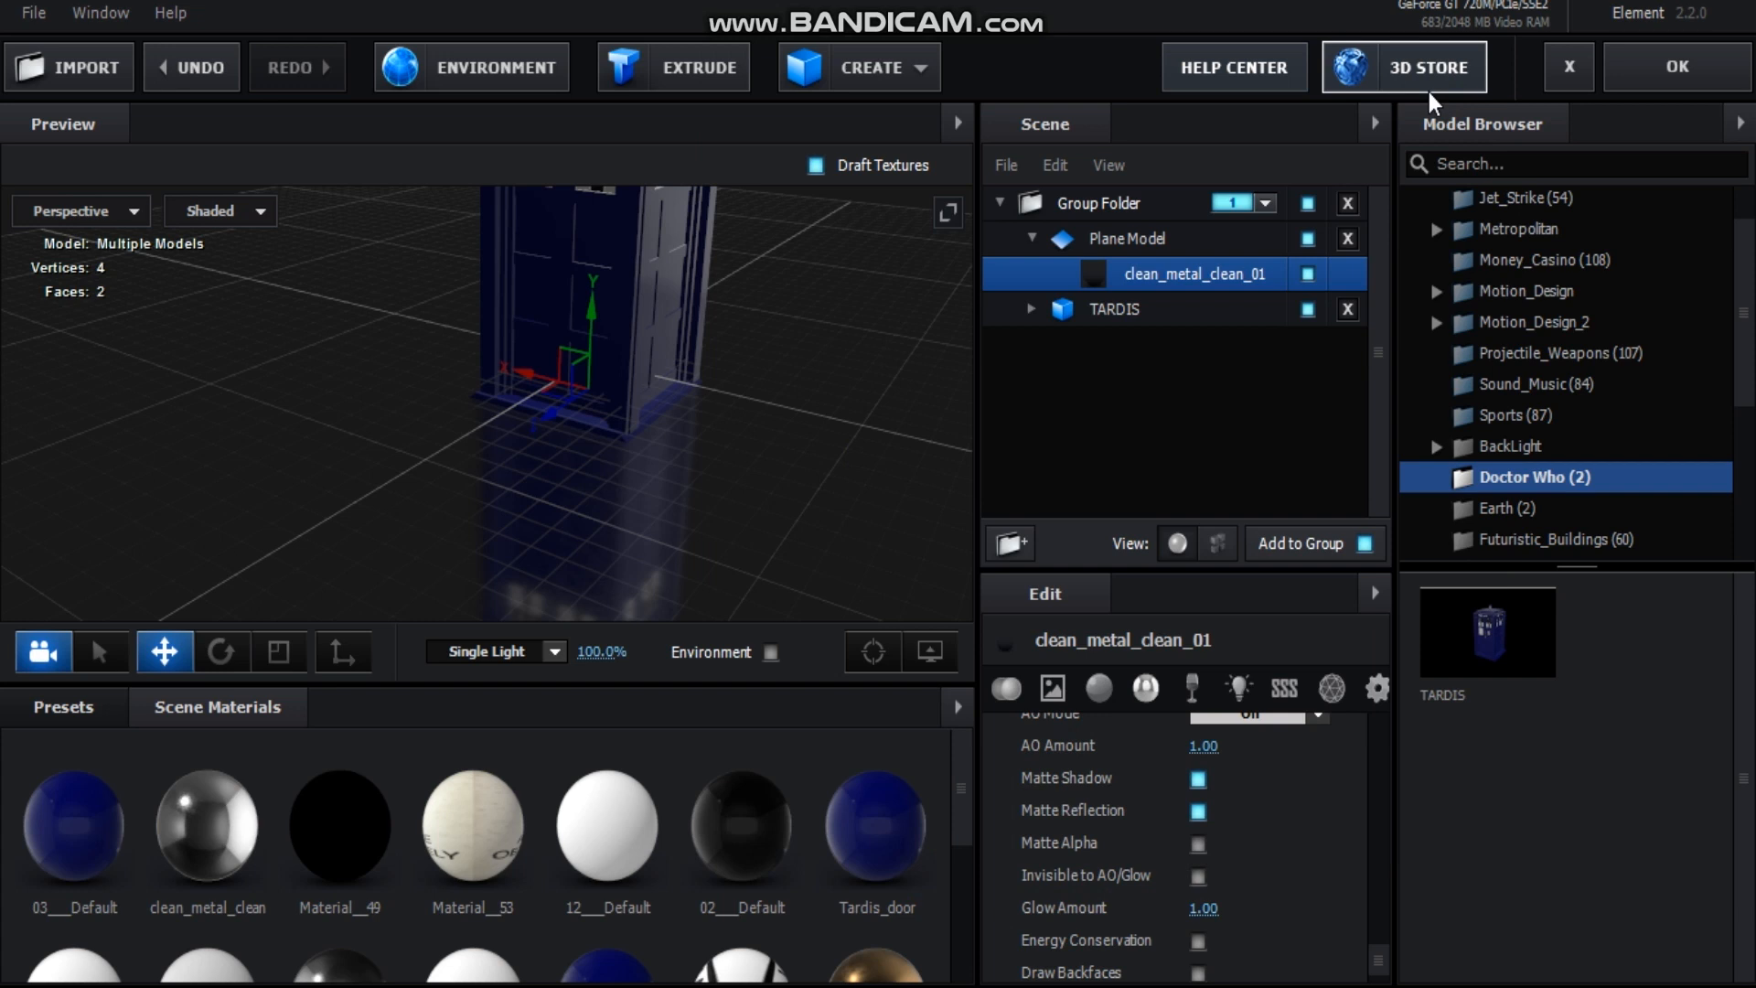
{"action": "middle_click_drag", "start_coordinate": [545, 416], "coordinate": [529, 550]}
{"action": "mouse_move", "coordinate": [710, 498]}
{"action": "middle_mouse_down"}
{"action": "mouse_move", "coordinate": [830, 493]}
{"action": "mouse_move", "coordinate": [710, 492]}
{"action": "middle_mouse_up"}
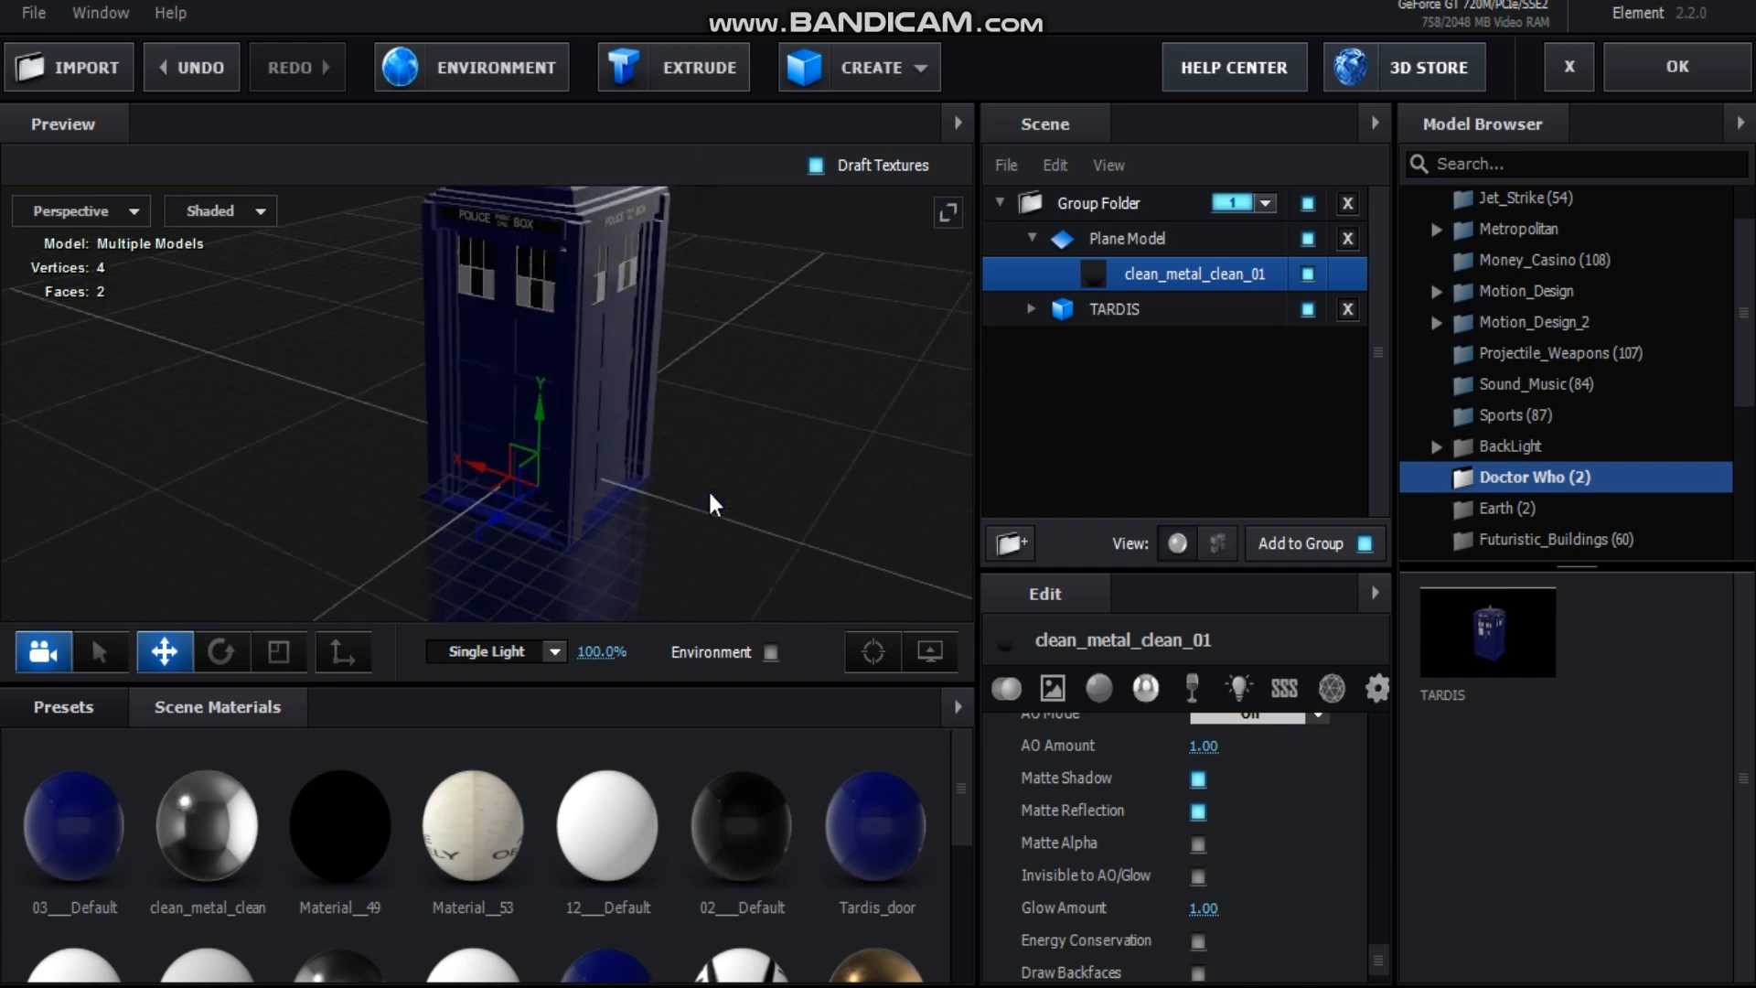
{"action": "left_click", "coordinate": [1678, 66]}
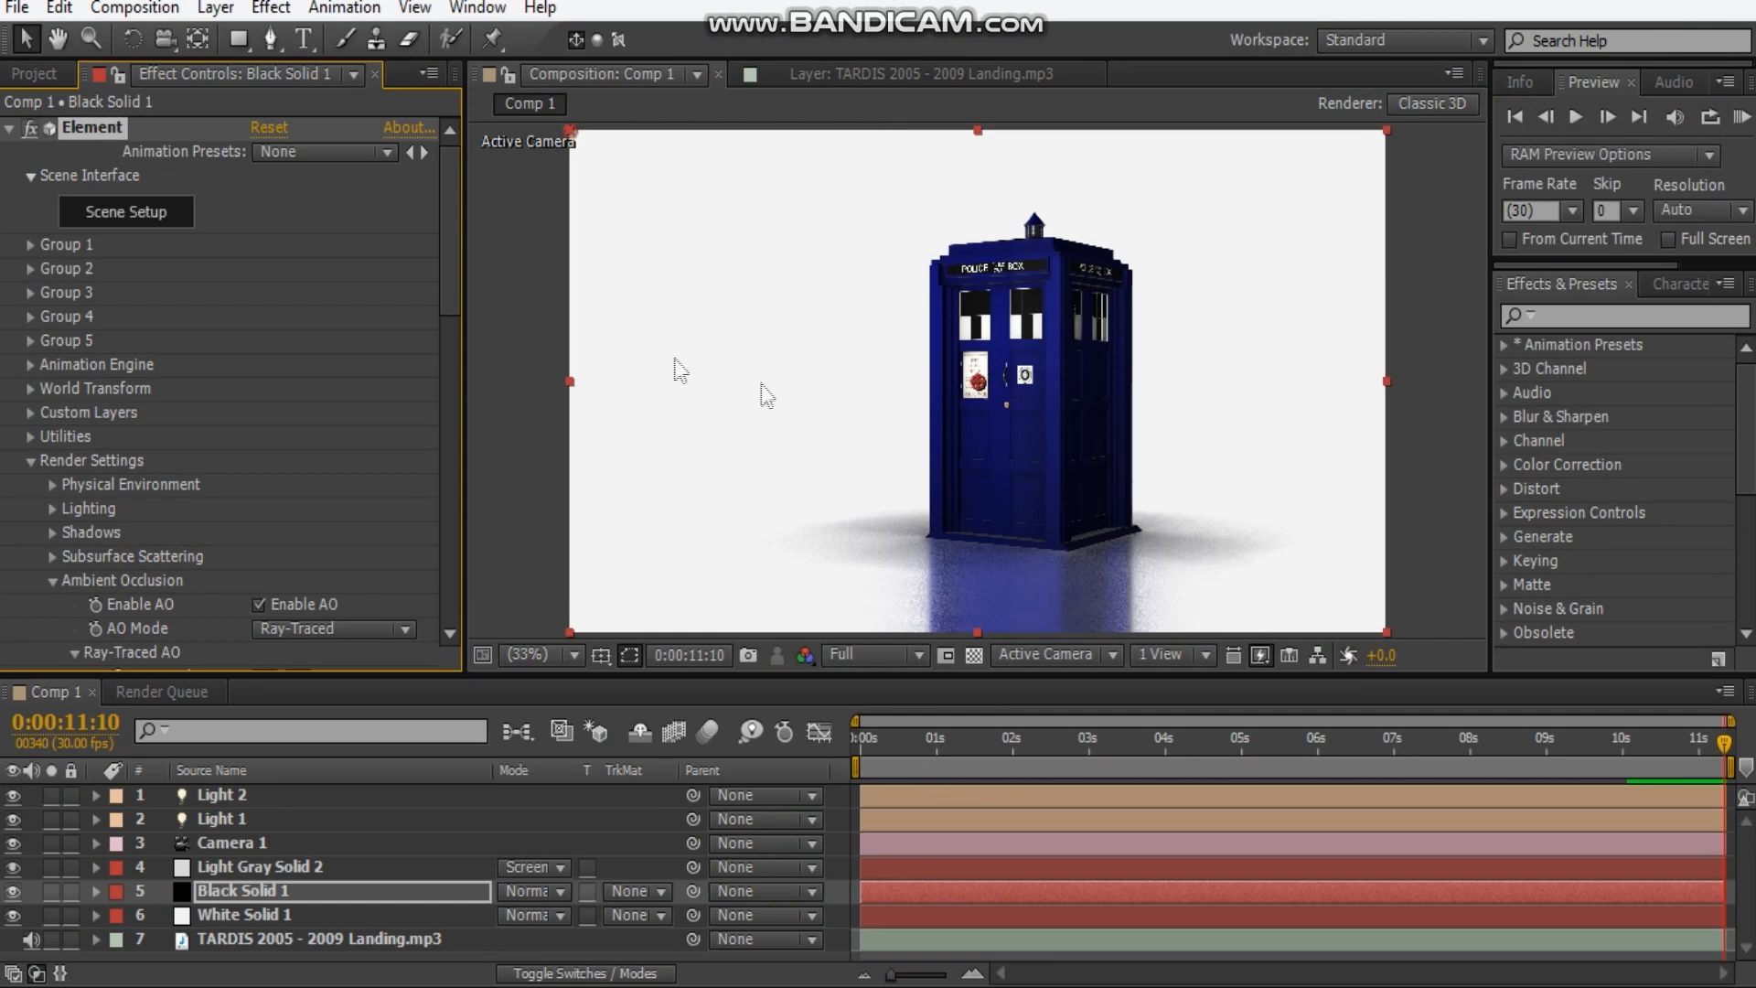
- Review the effect settings of the Black Solid 1, White Solid 1 and Light Gray Solid 2 layers, selecting the Optical Flares effect
{"action": "left_click_drag", "start_coordinate": [447, 249], "coordinate": [436, 370]}
{"action": "scroll", "coordinate": [436, 366], "scroll_direction": "down", "scroll_amount": 3}
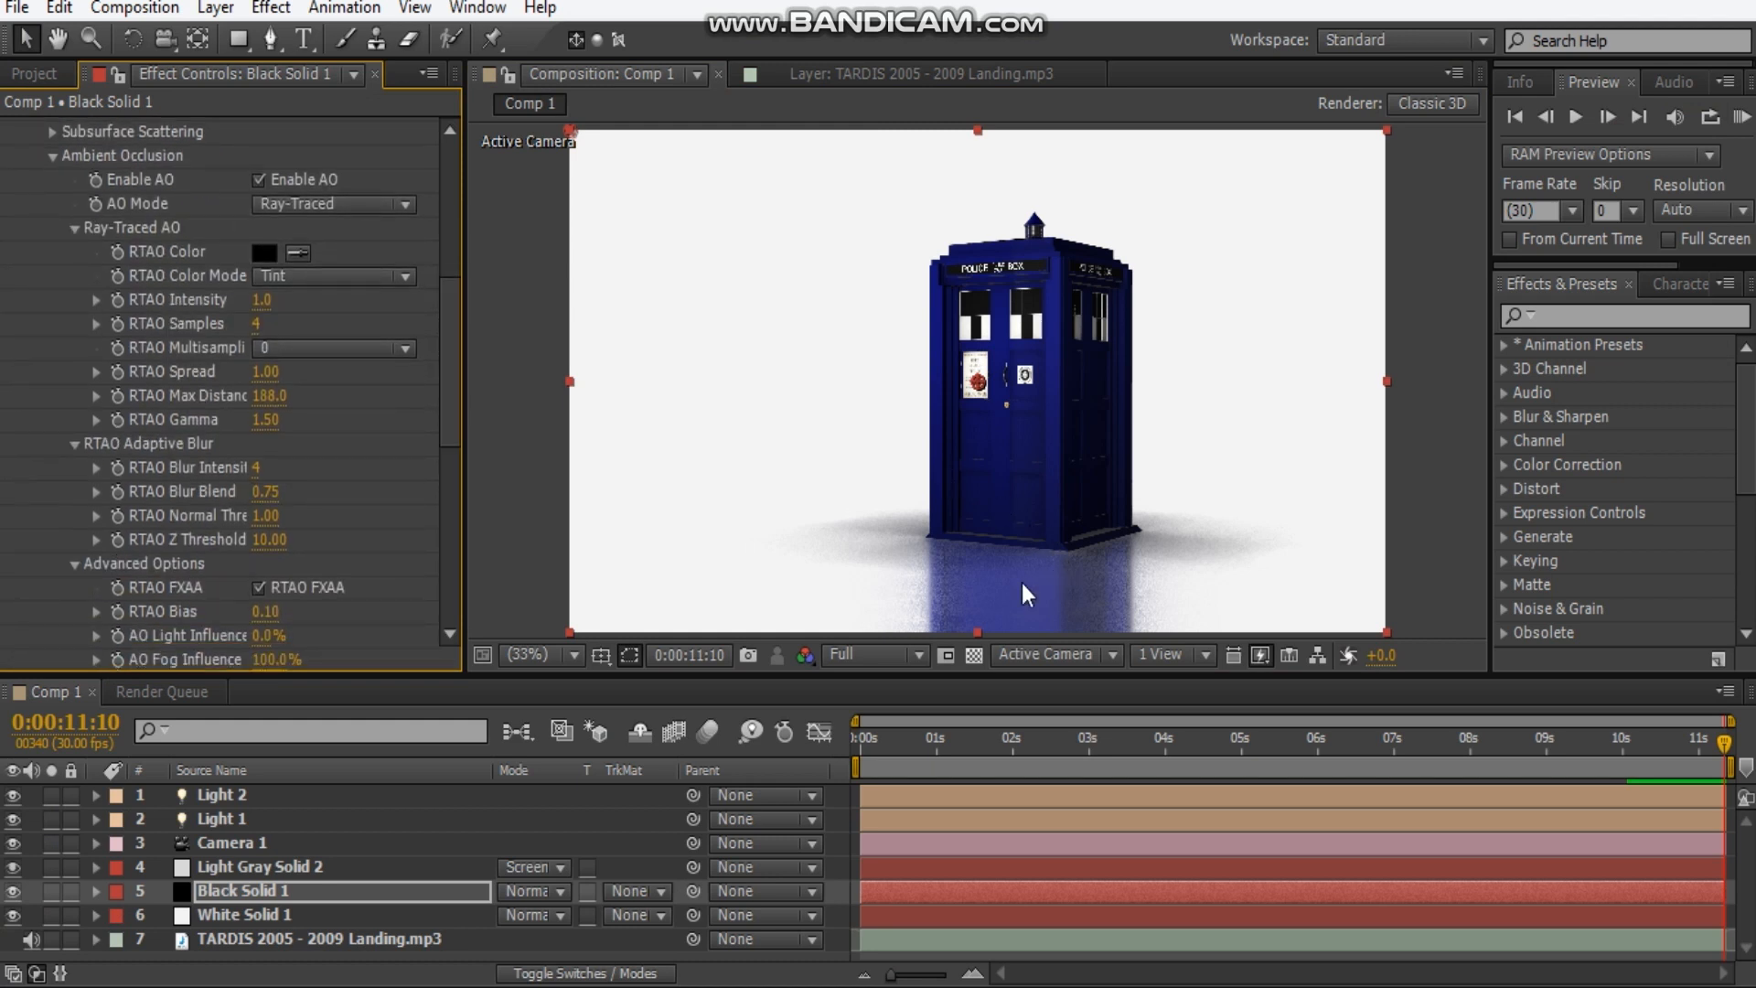
{"action": "left_click", "coordinate": [278, 919]}
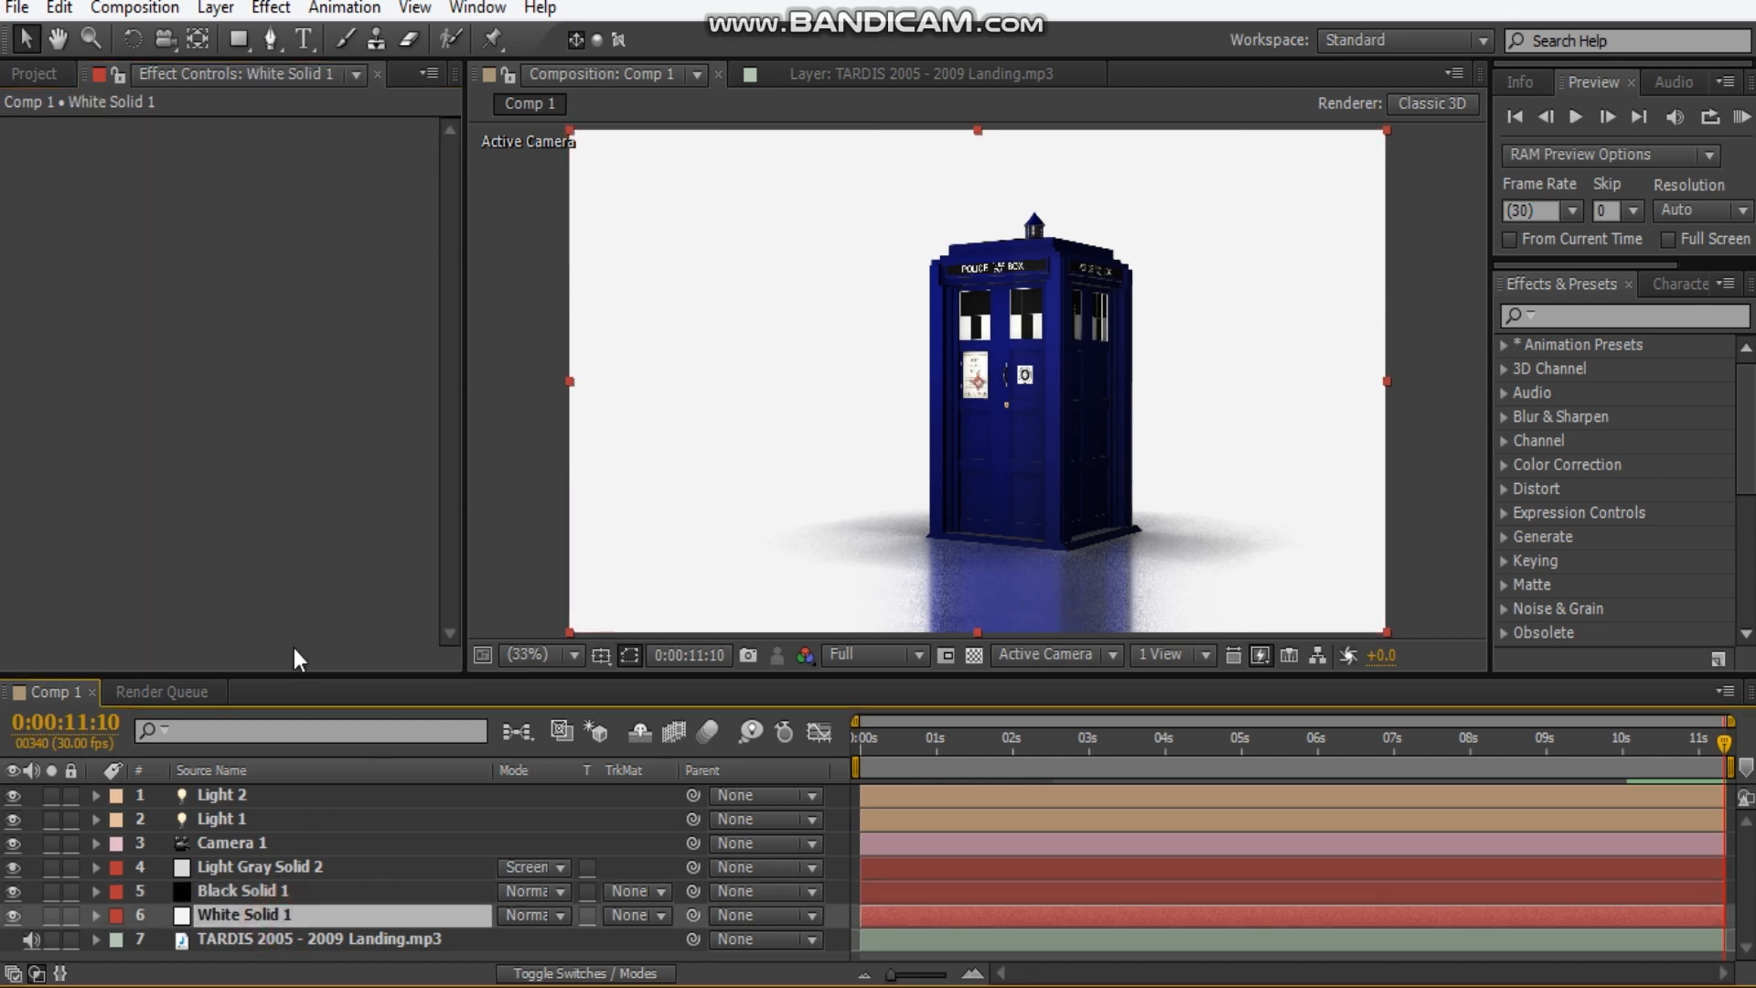
{"action": "left_click", "coordinate": [265, 867]}
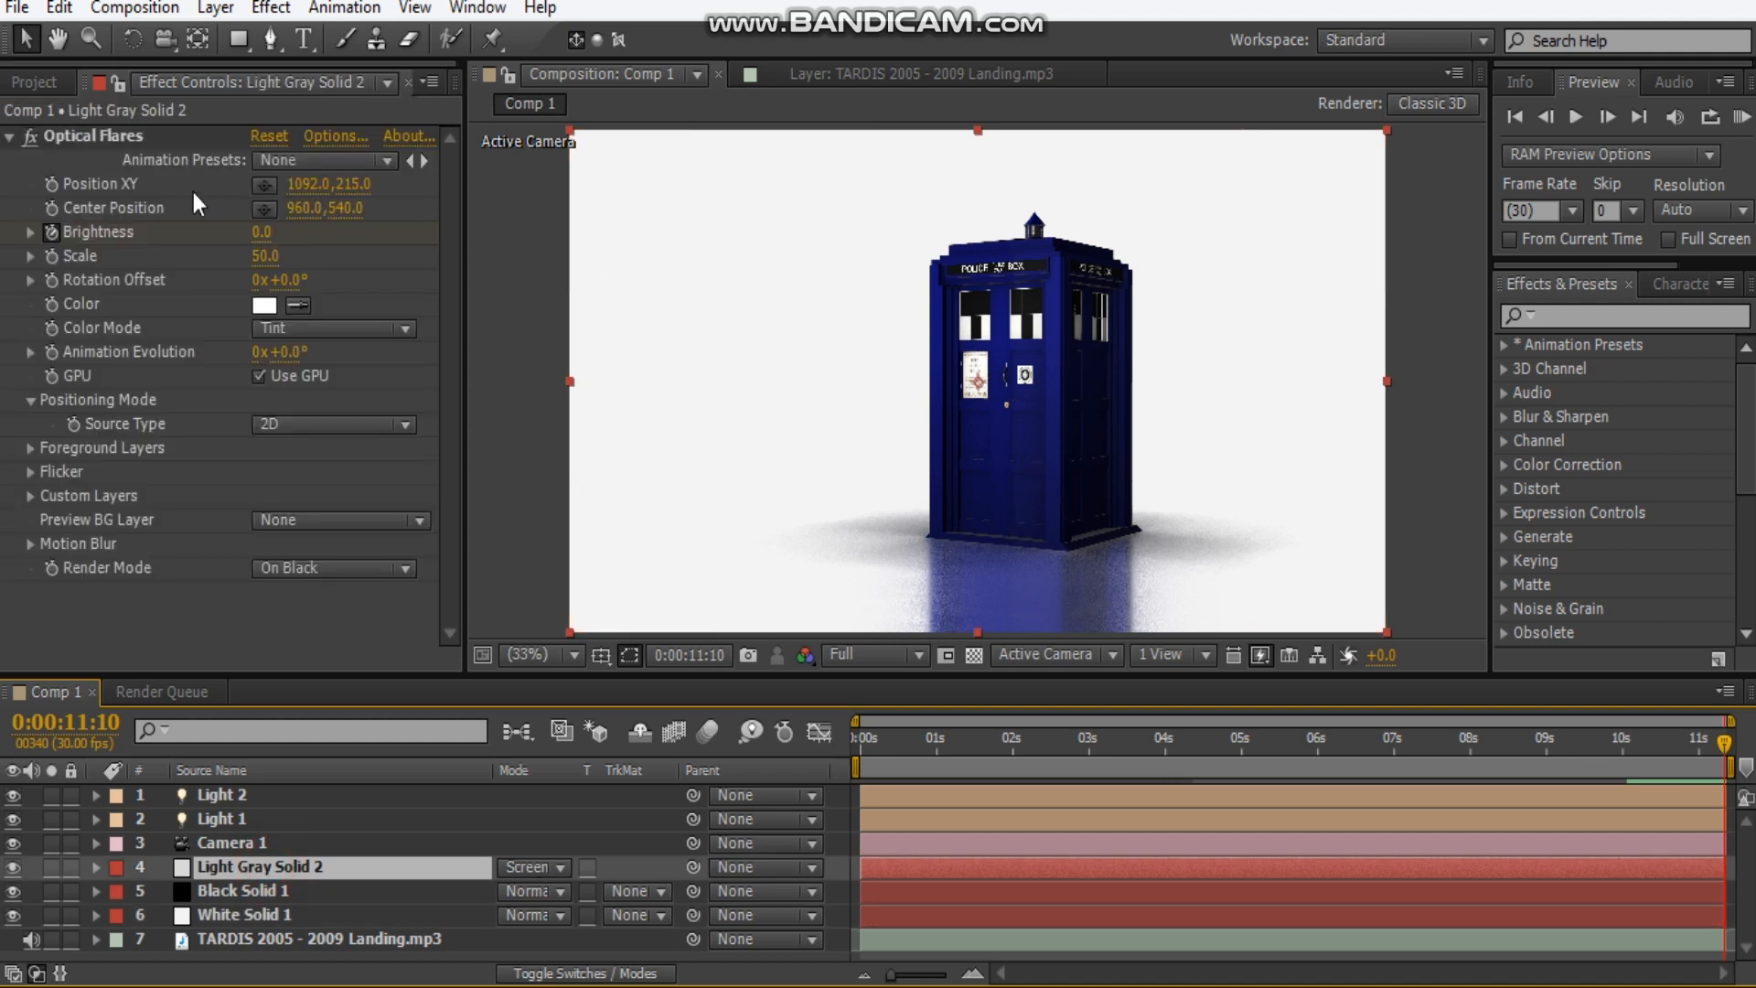
{"action": "left_click", "coordinate": [92, 135]}
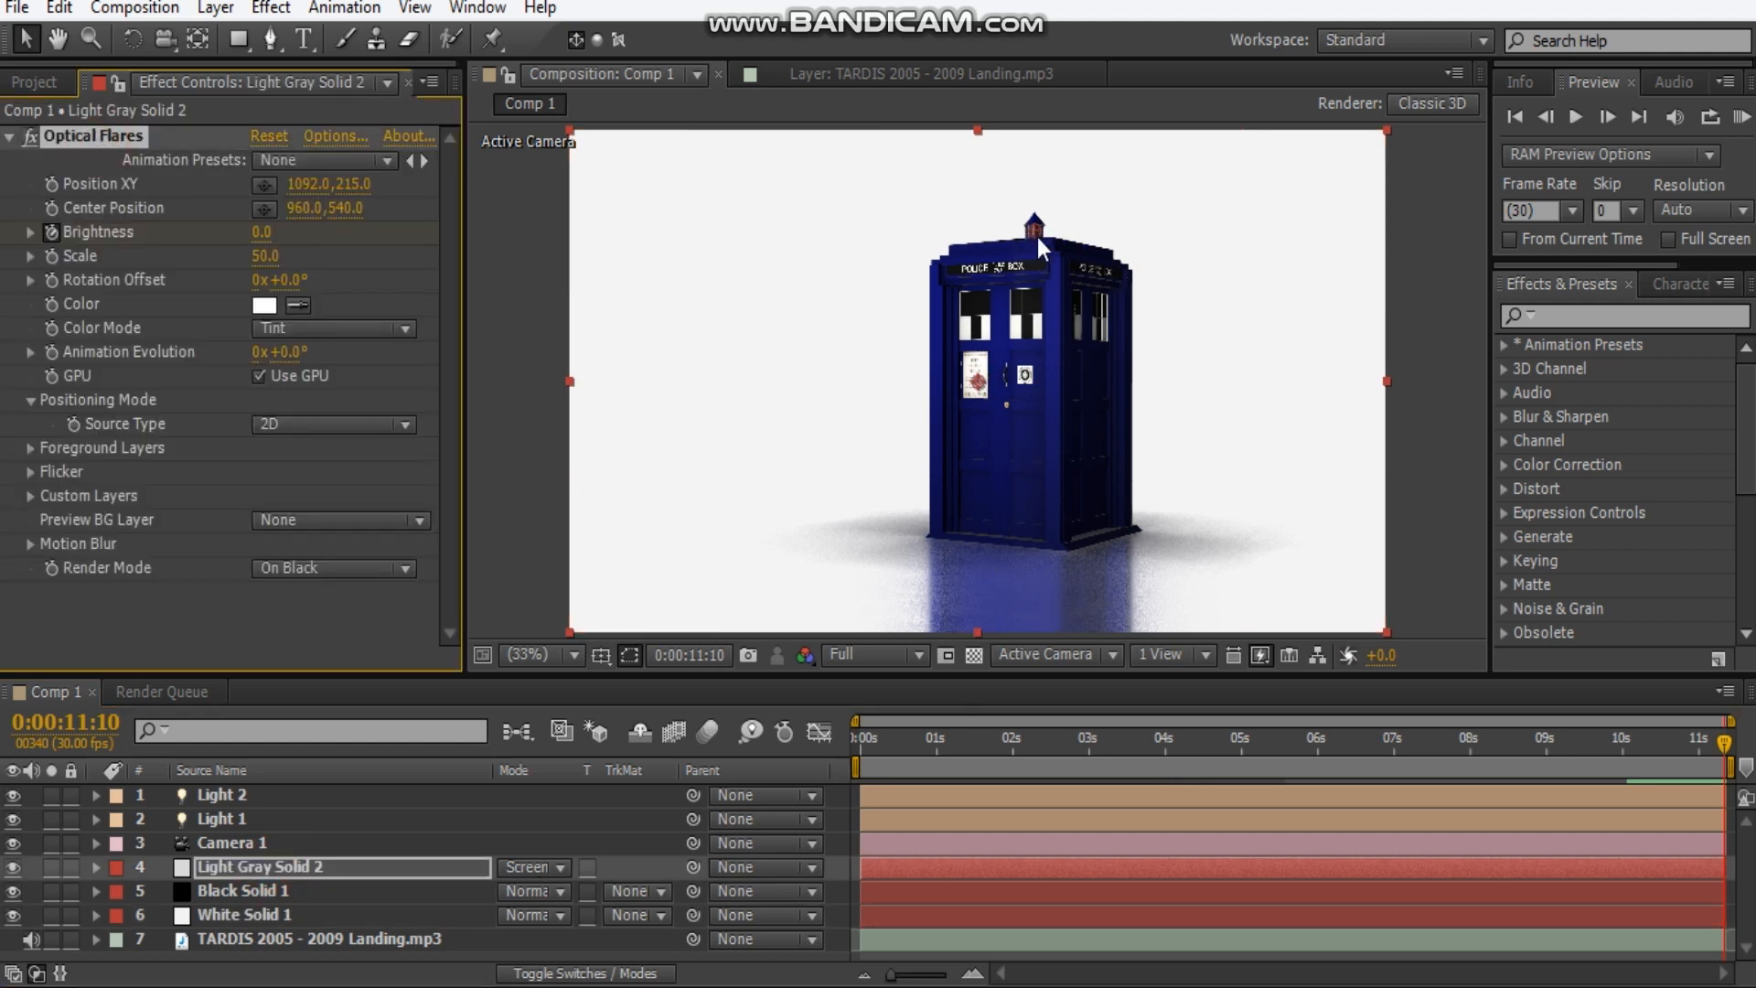
- Review the Light 1 layer's light settings and the direction of the Light 2 layer over the box
{"action": "left_click", "coordinate": [289, 825]}
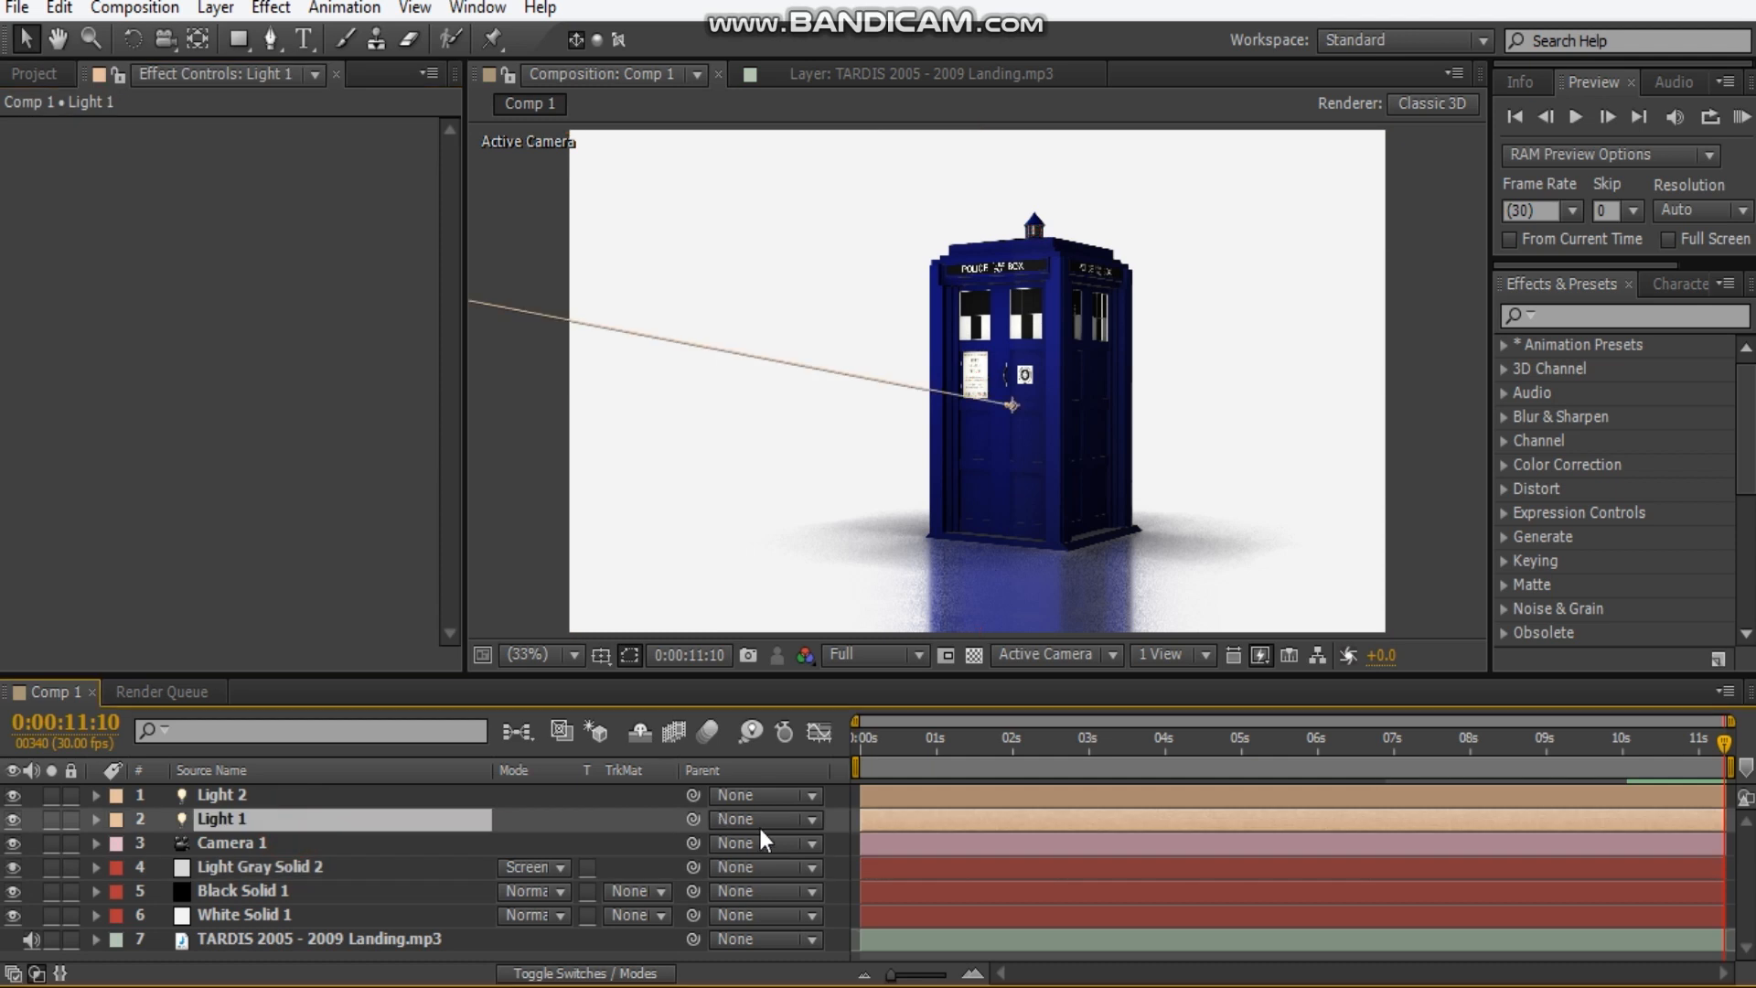
{"action": "double_click", "coordinate": [241, 808]}
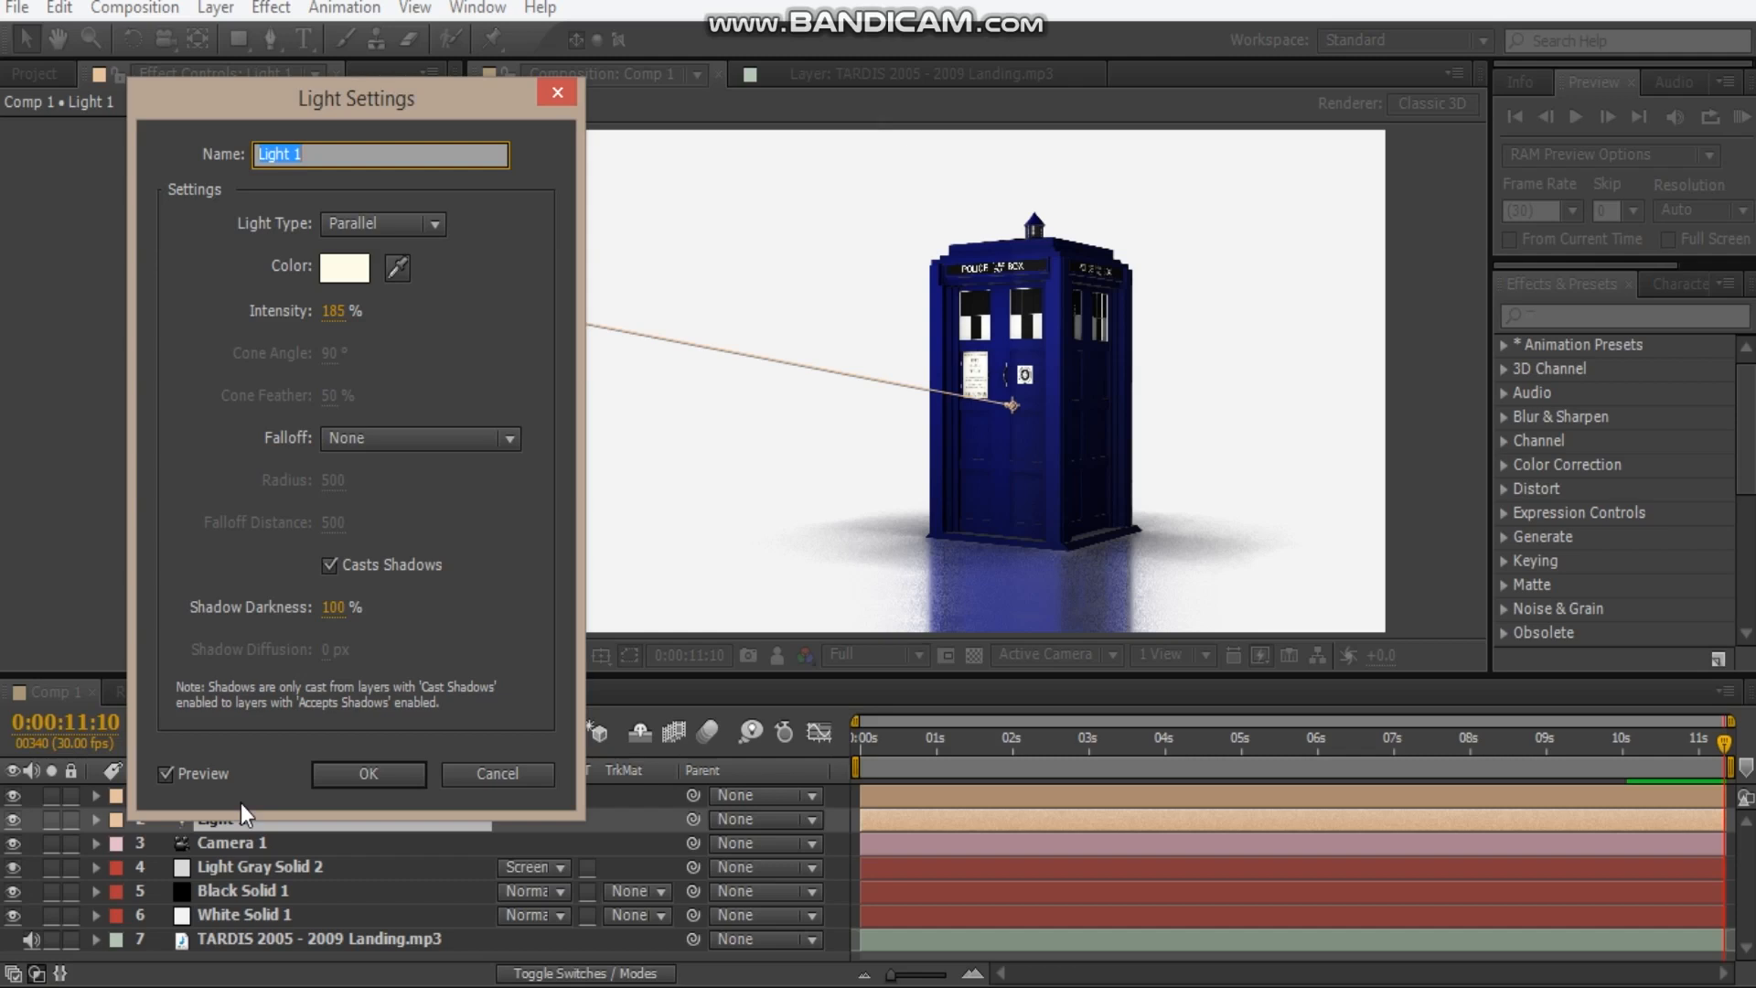
{"action": "left_click", "coordinate": [403, 773]}
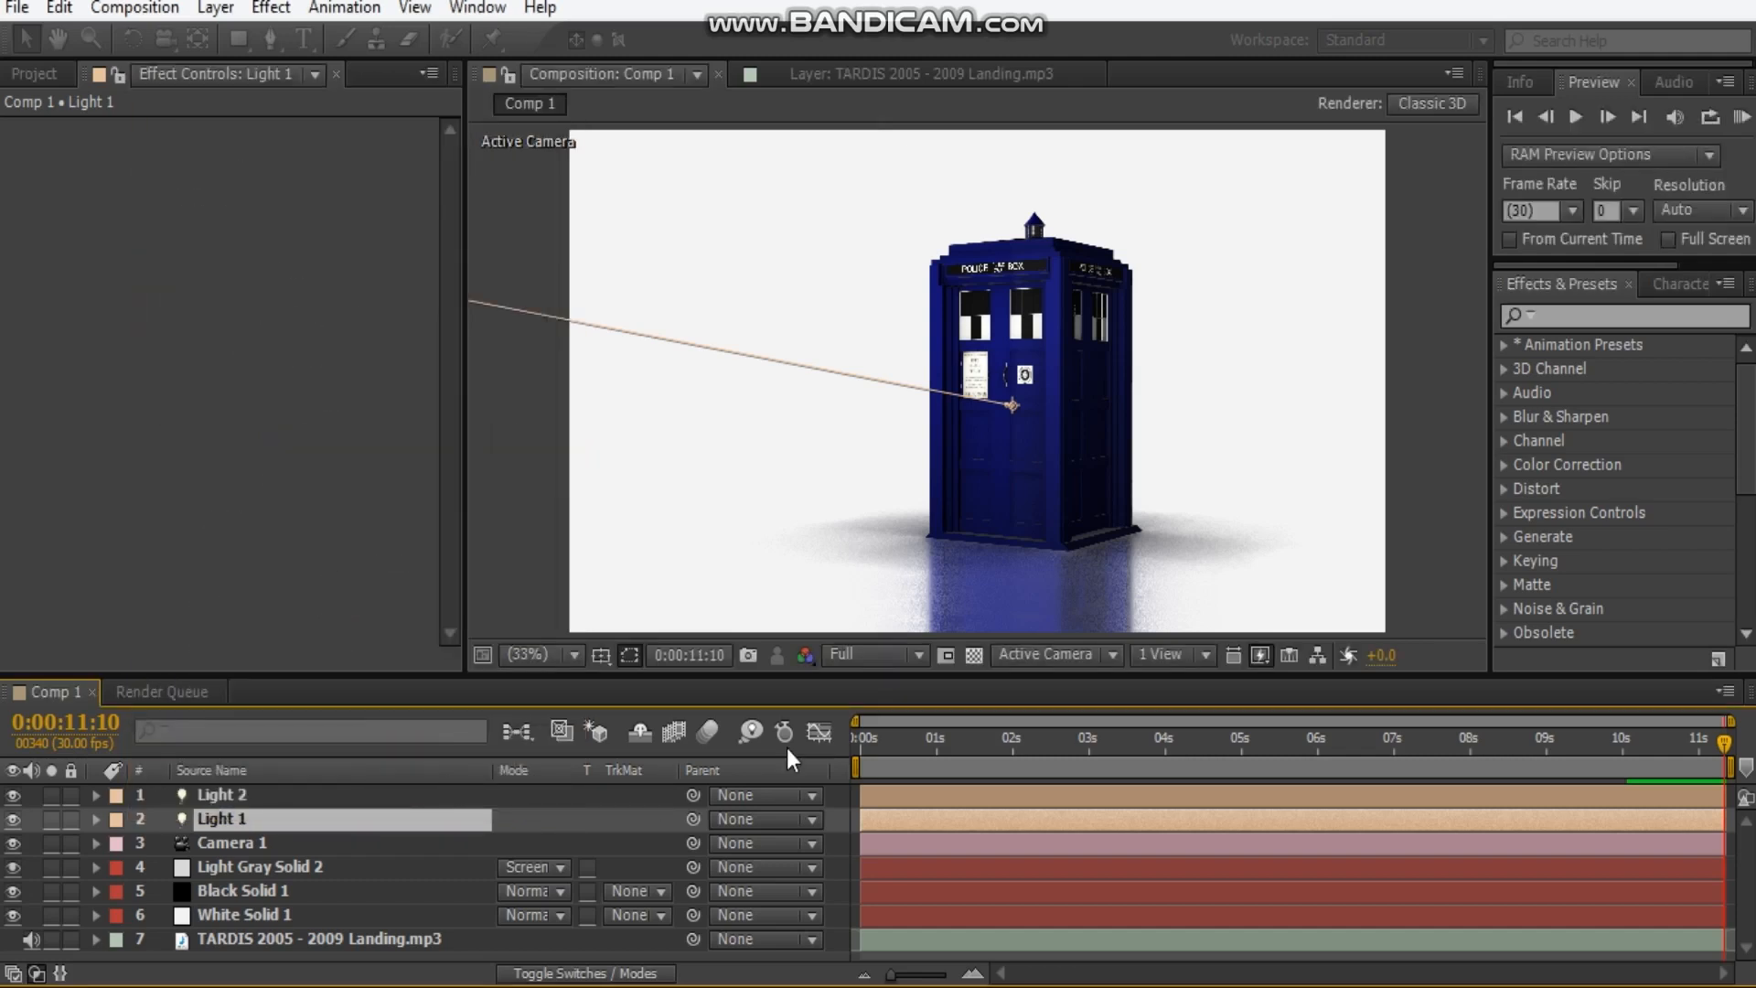
{"action": "left_click", "coordinate": [278, 793]}
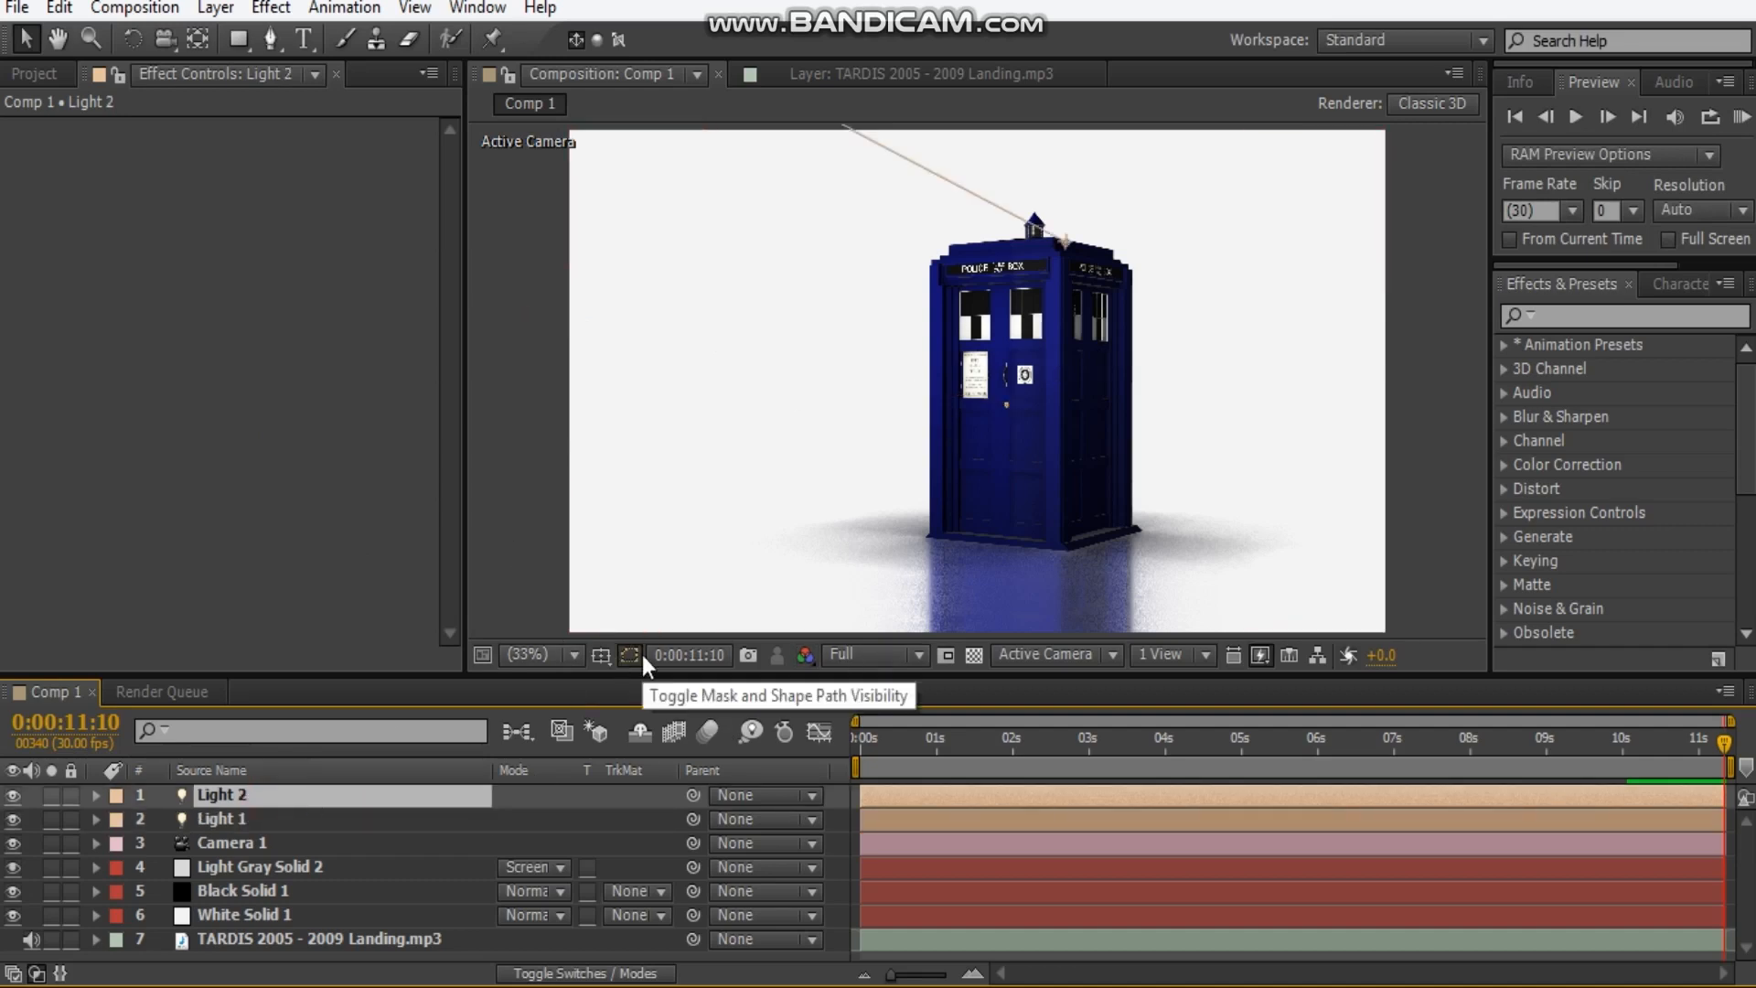
{"action": "left_click_drag", "start_coordinate": [1047, 411], "coordinate": [963, 405]}
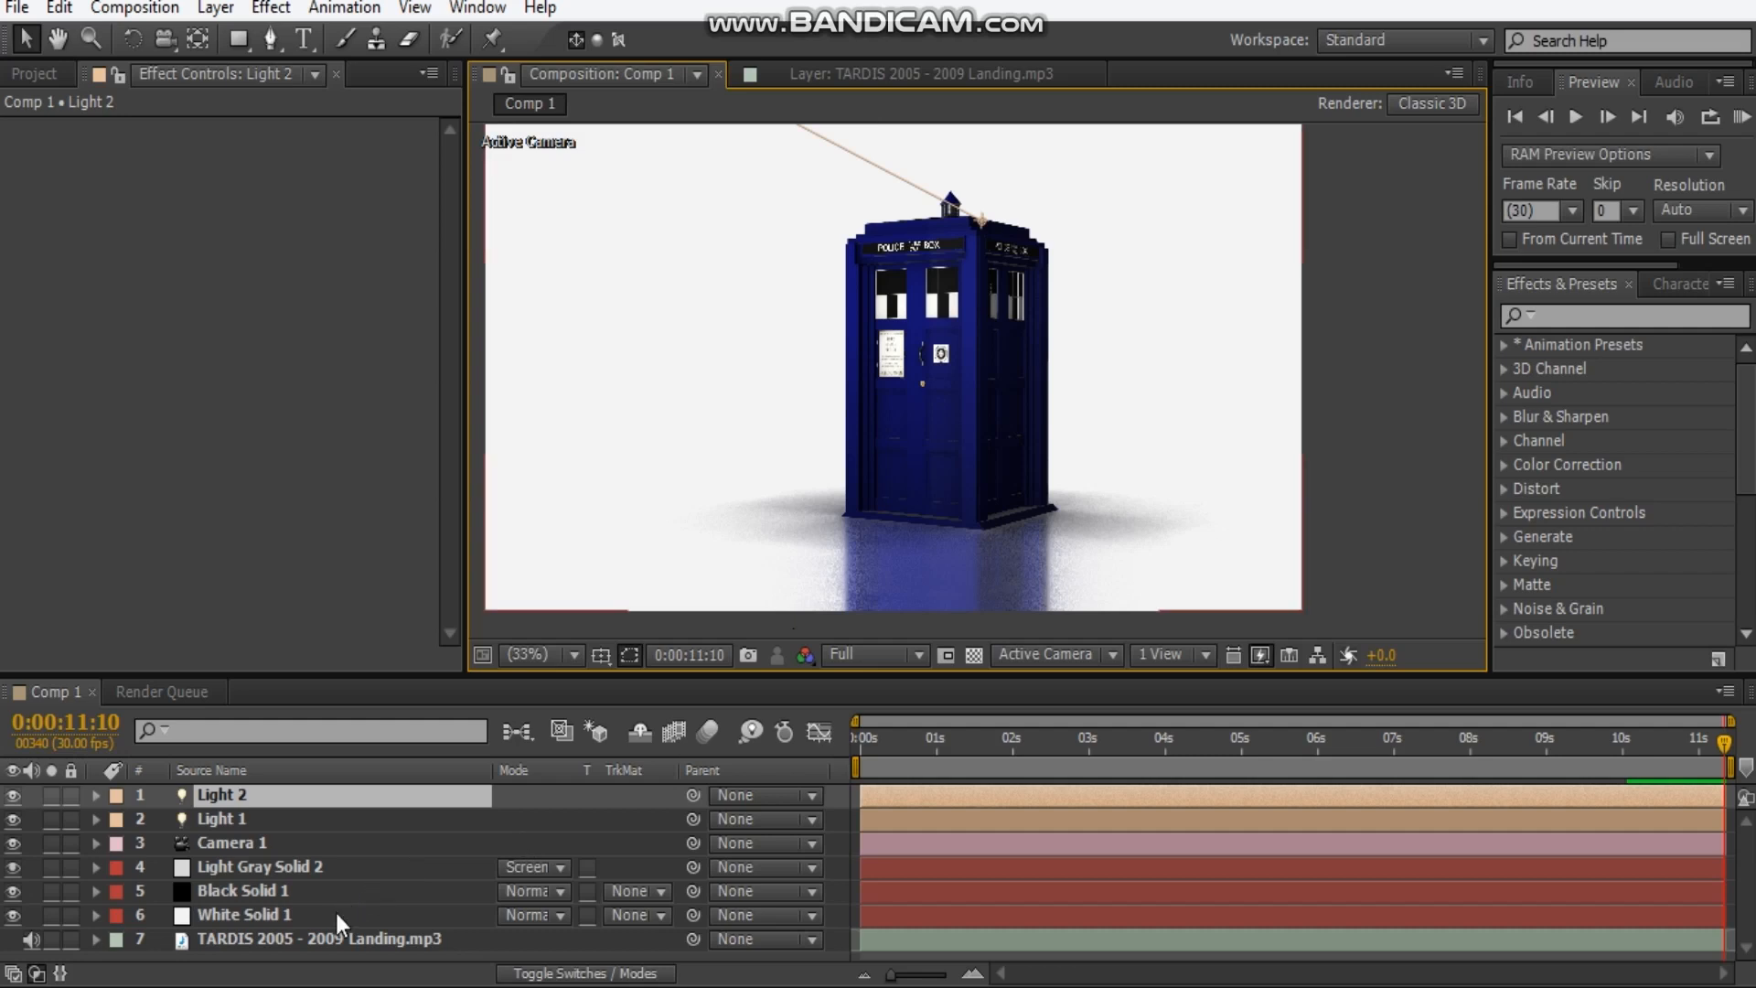
- Reveal the Black Solid 1 layer's Opacity keyframes and examine the beginning of its fade animation
{"action": "left_click", "coordinate": [288, 895]}
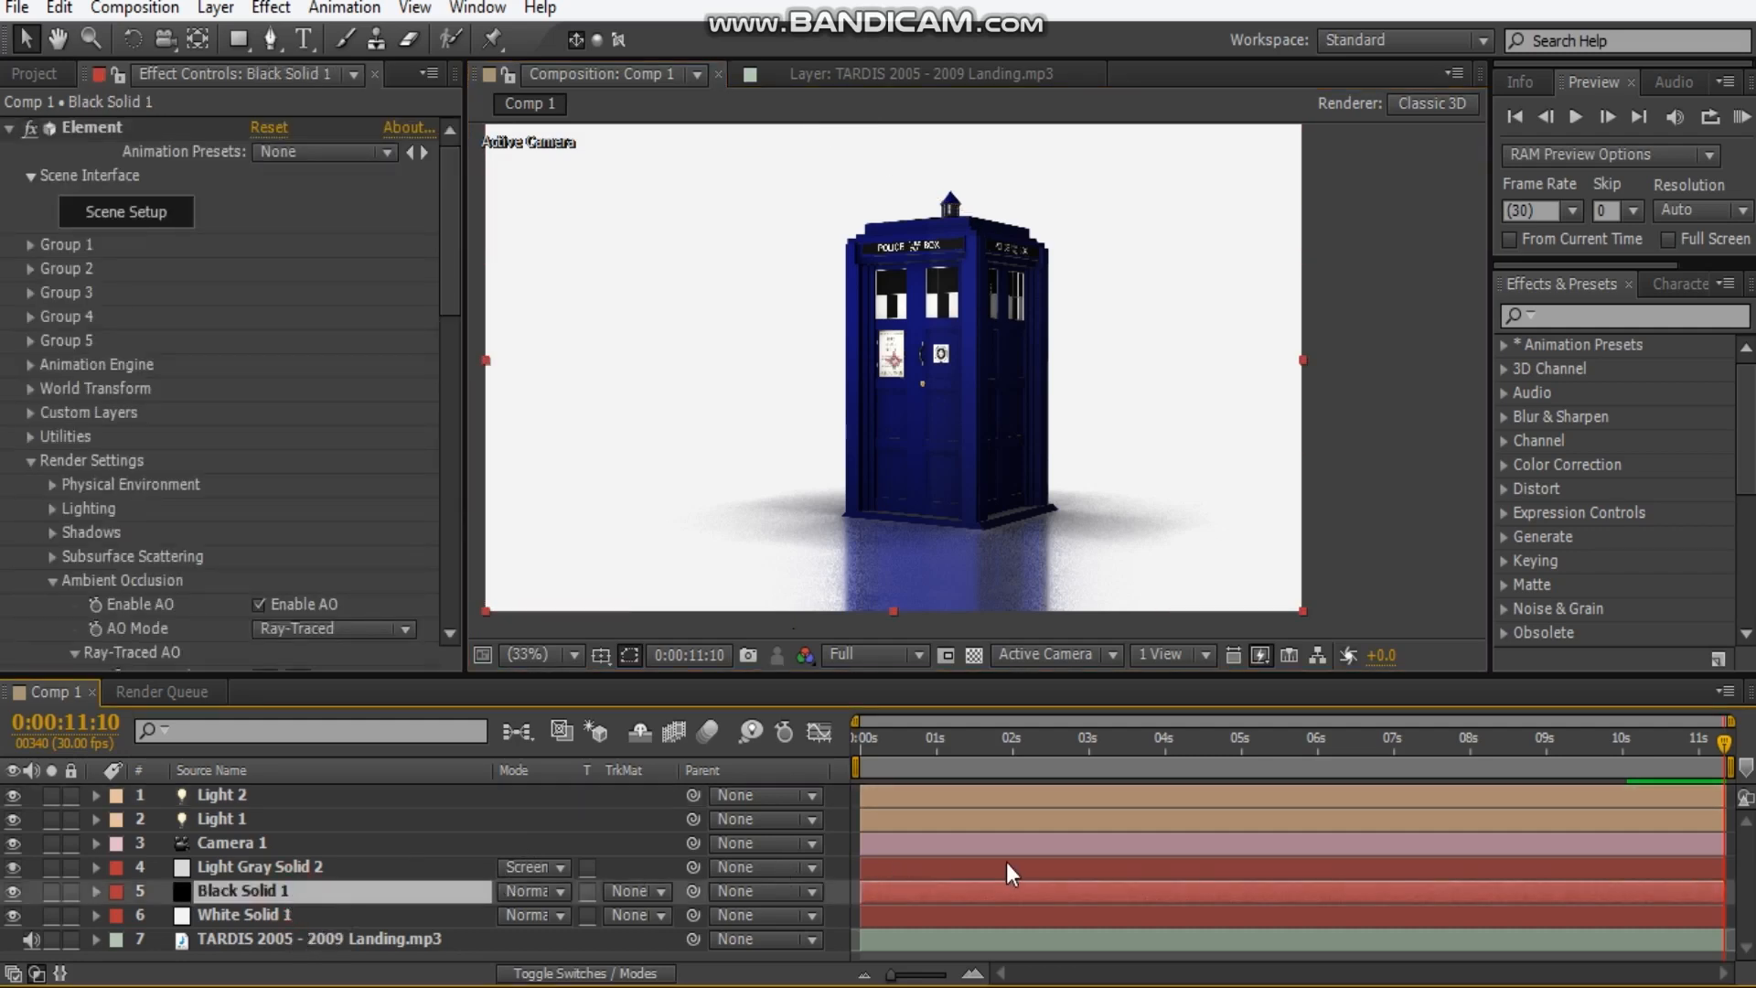
{"action": "key", "text": "t"}
{"action": "left_click_drag", "start_coordinate": [946, 748], "coordinate": [876, 743]}
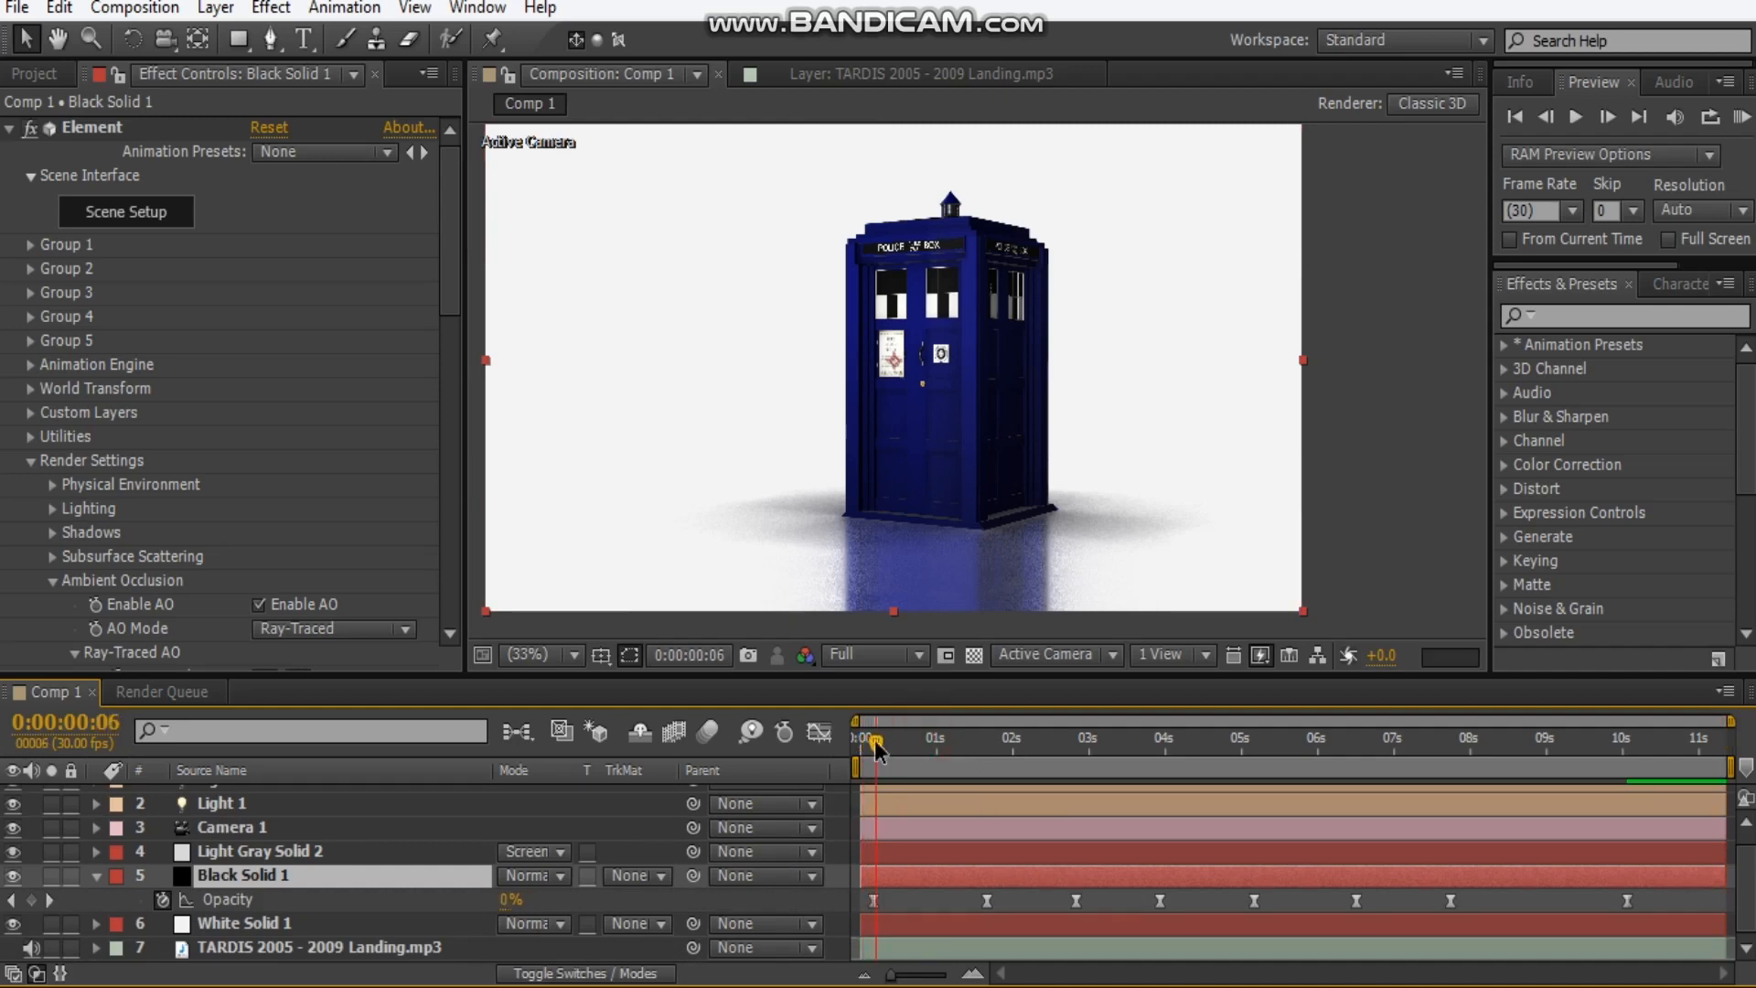
{"action": "left_click", "coordinate": [953, 741]}
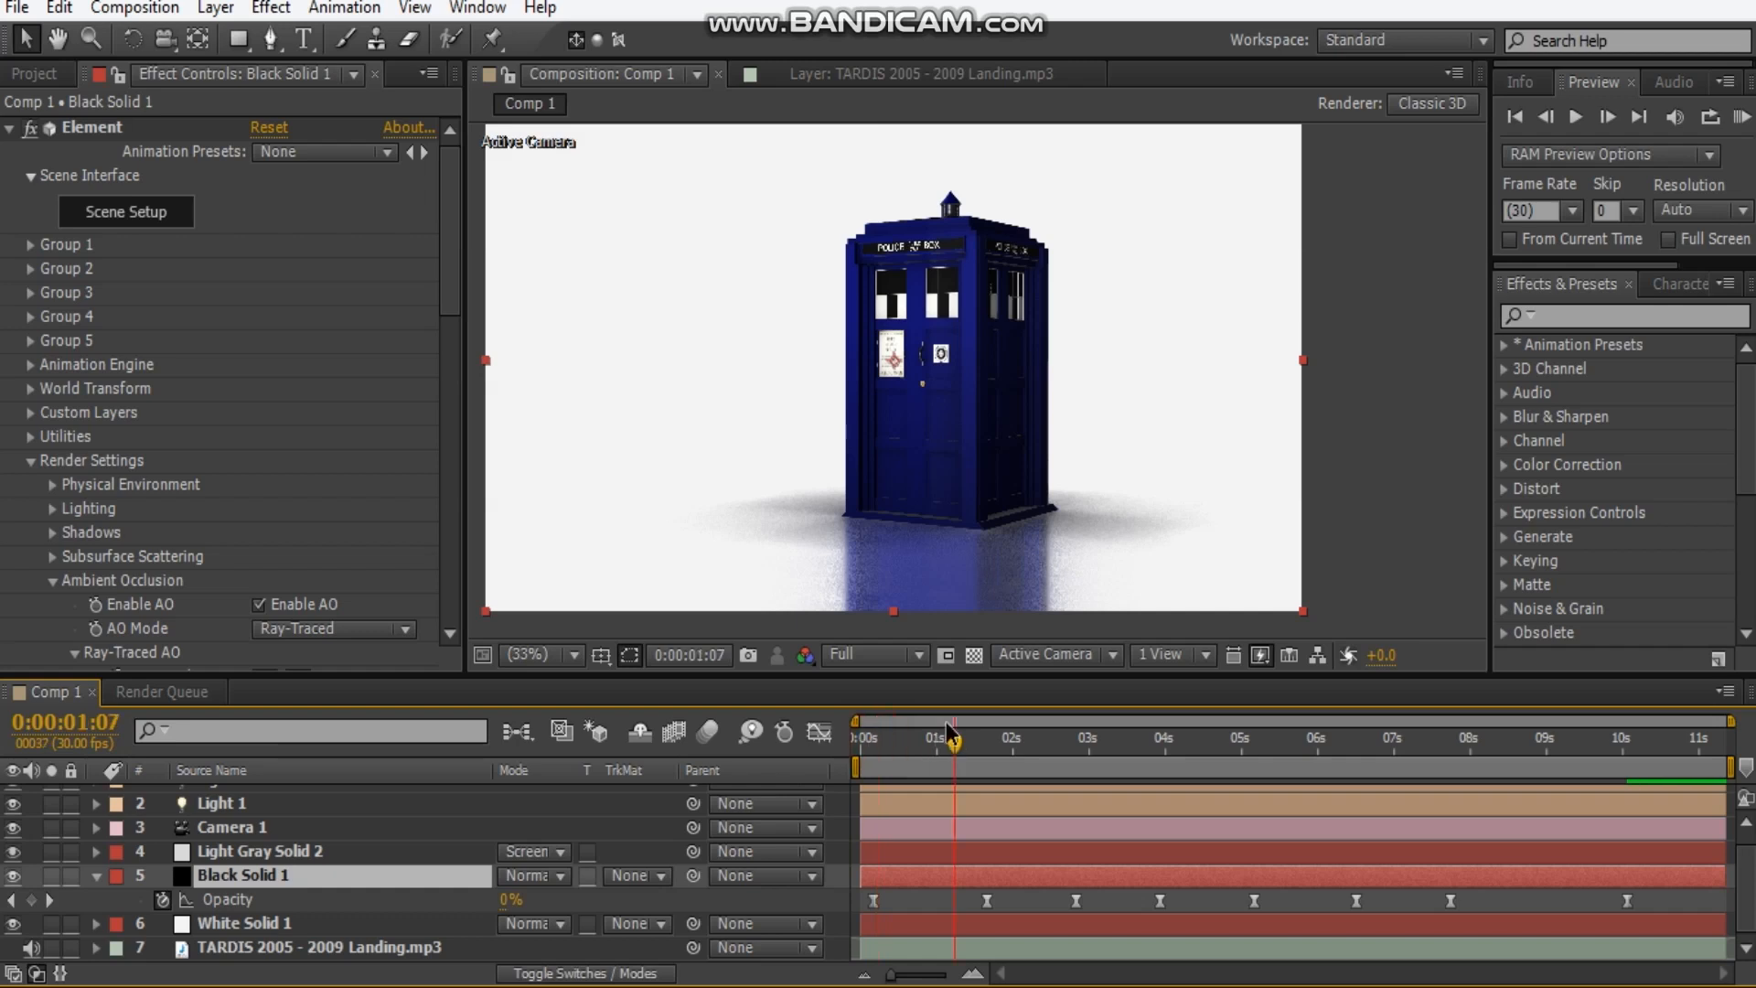
- Set the composition's preview resolution to Quarter and the Black Solid 1 Element effect's Render Mode to Preview
{"action": "left_click", "coordinate": [872, 658]}
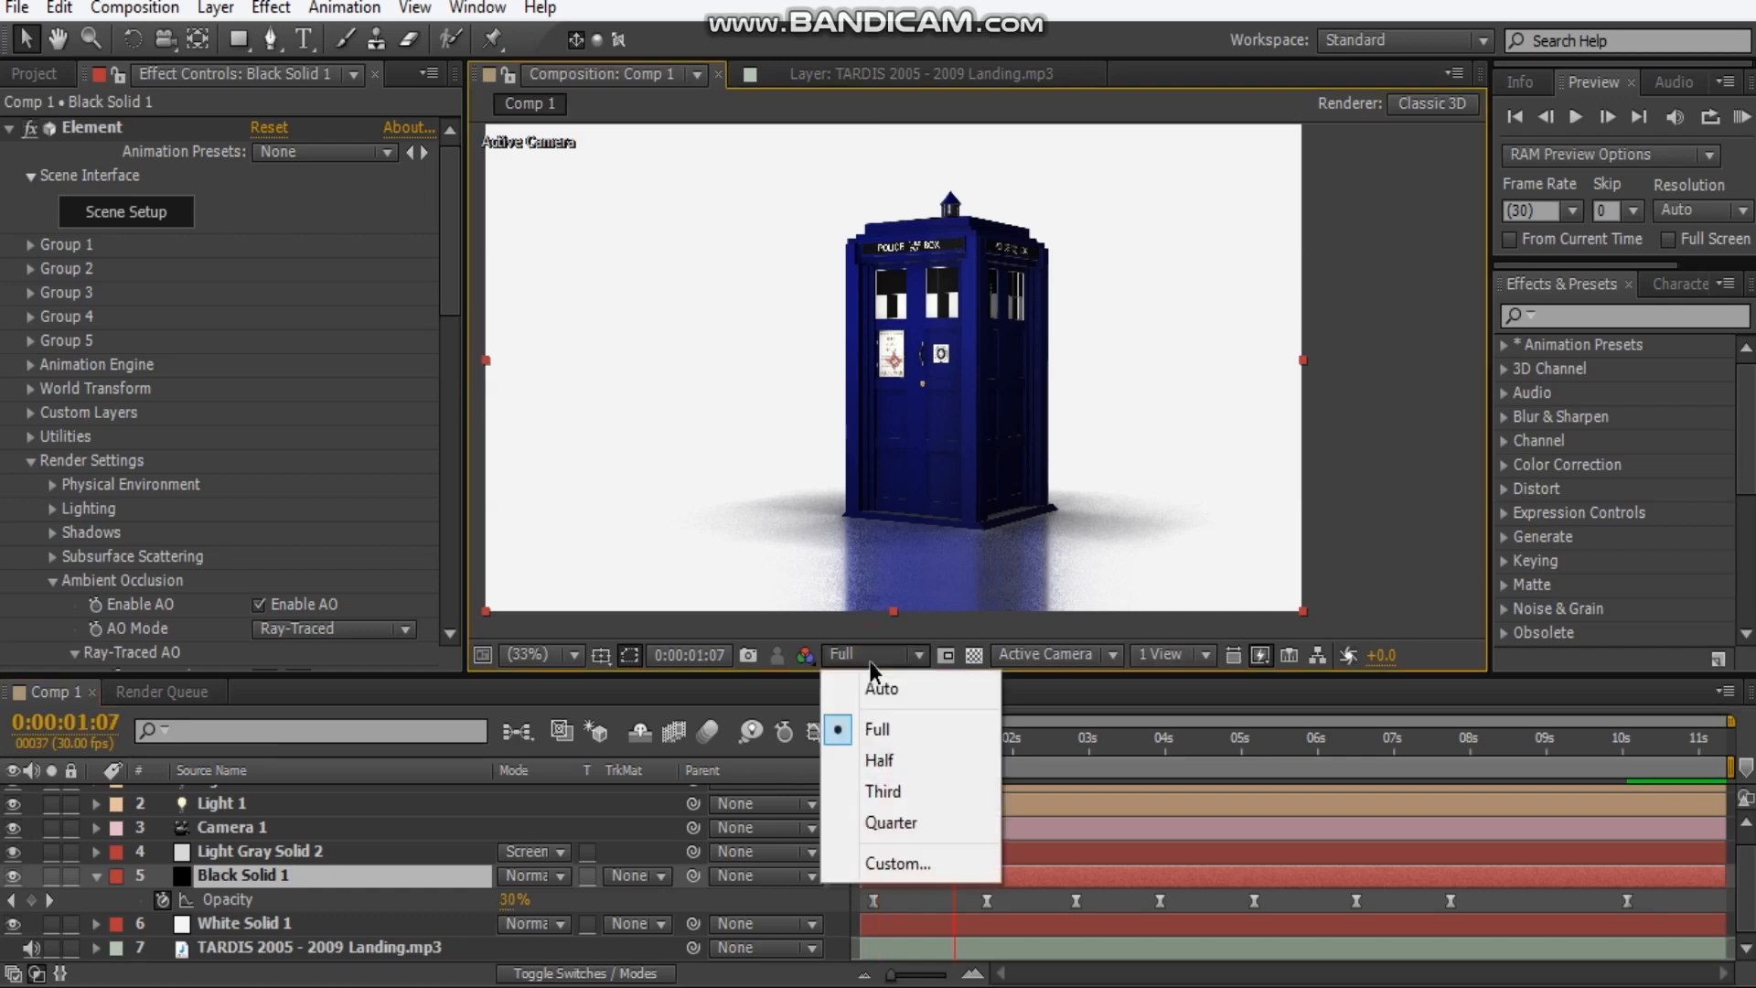
{"action": "left_click", "coordinate": [885, 821]}
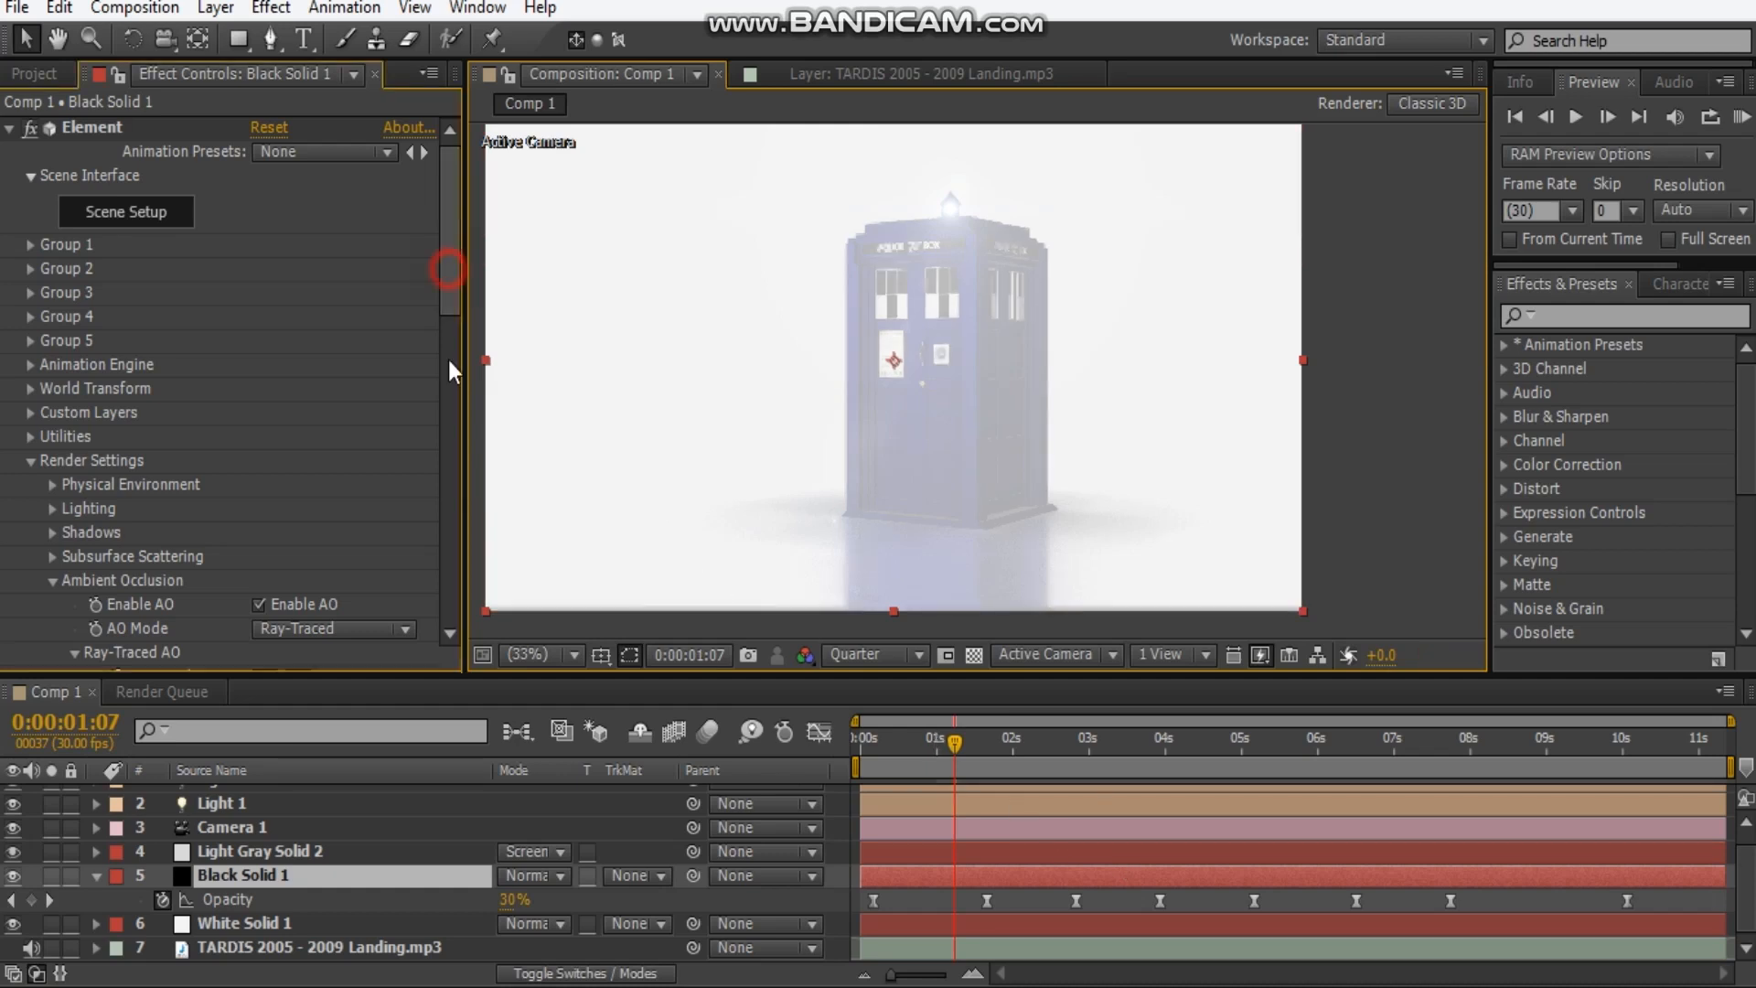
{"action": "left_click_drag", "start_coordinate": [448, 276], "coordinate": [435, 597]}
{"action": "scroll", "coordinate": [435, 604], "scroll_direction": "down", "scroll_amount": 5}
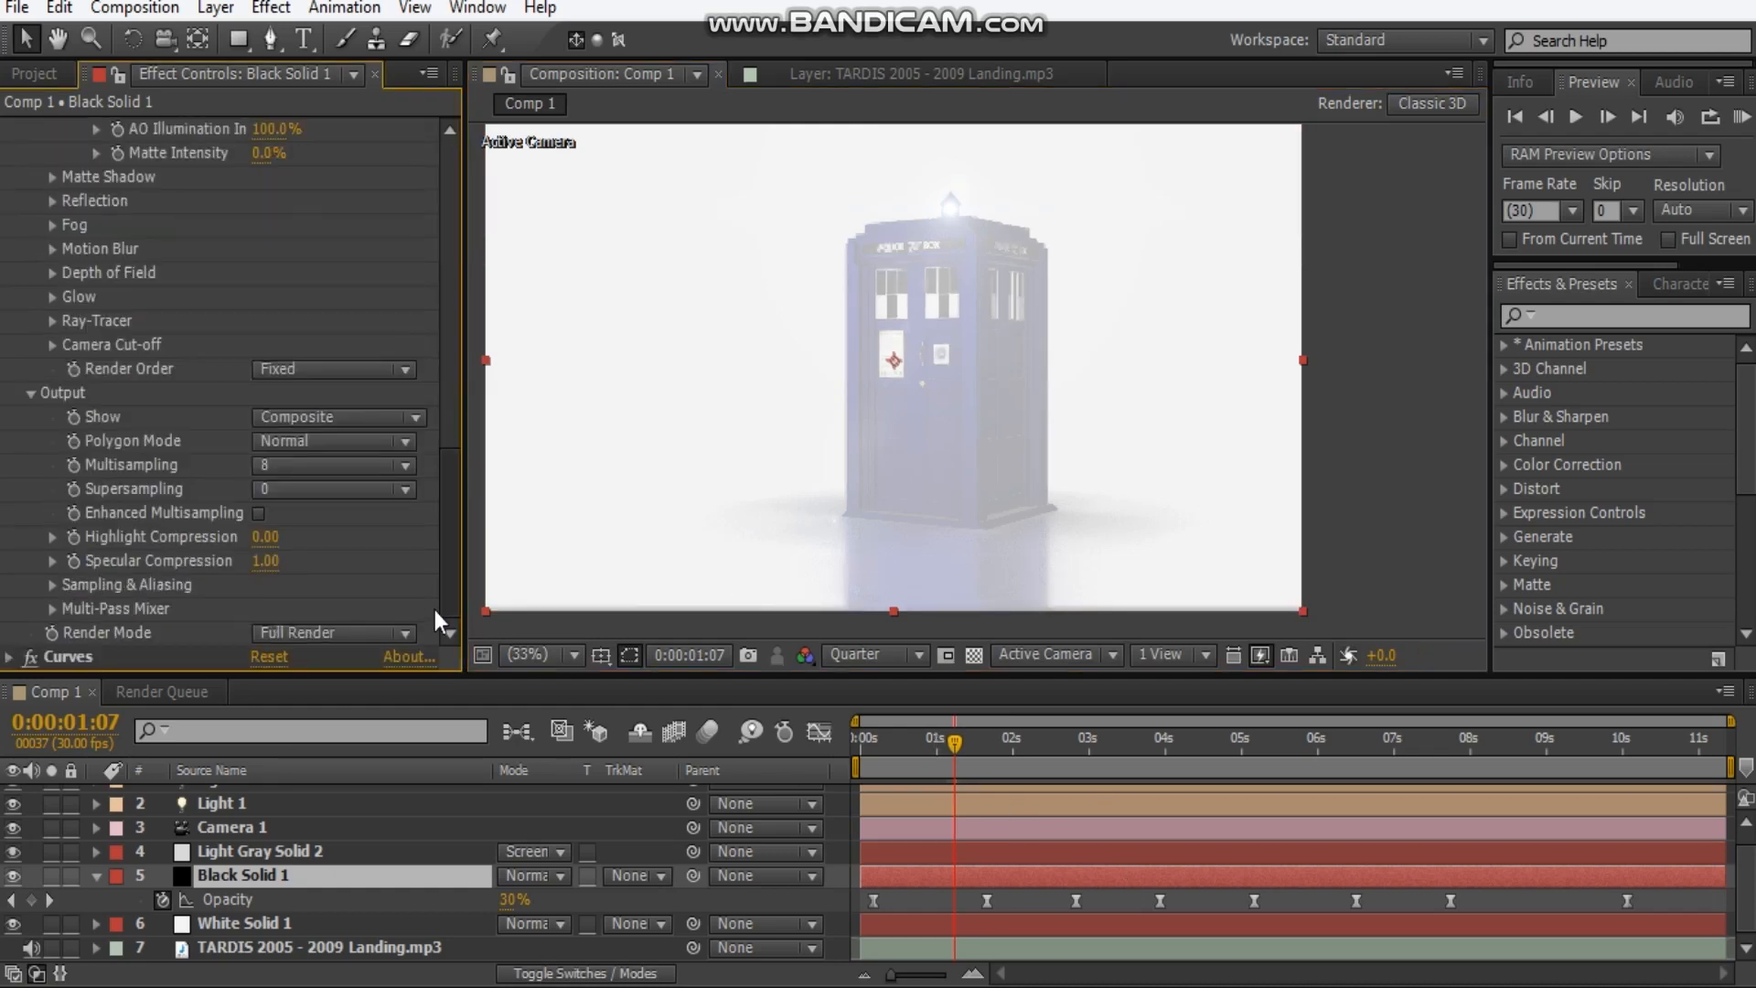
{"action": "left_click", "coordinate": [317, 633]}
{"action": "left_click", "coordinate": [293, 690]}
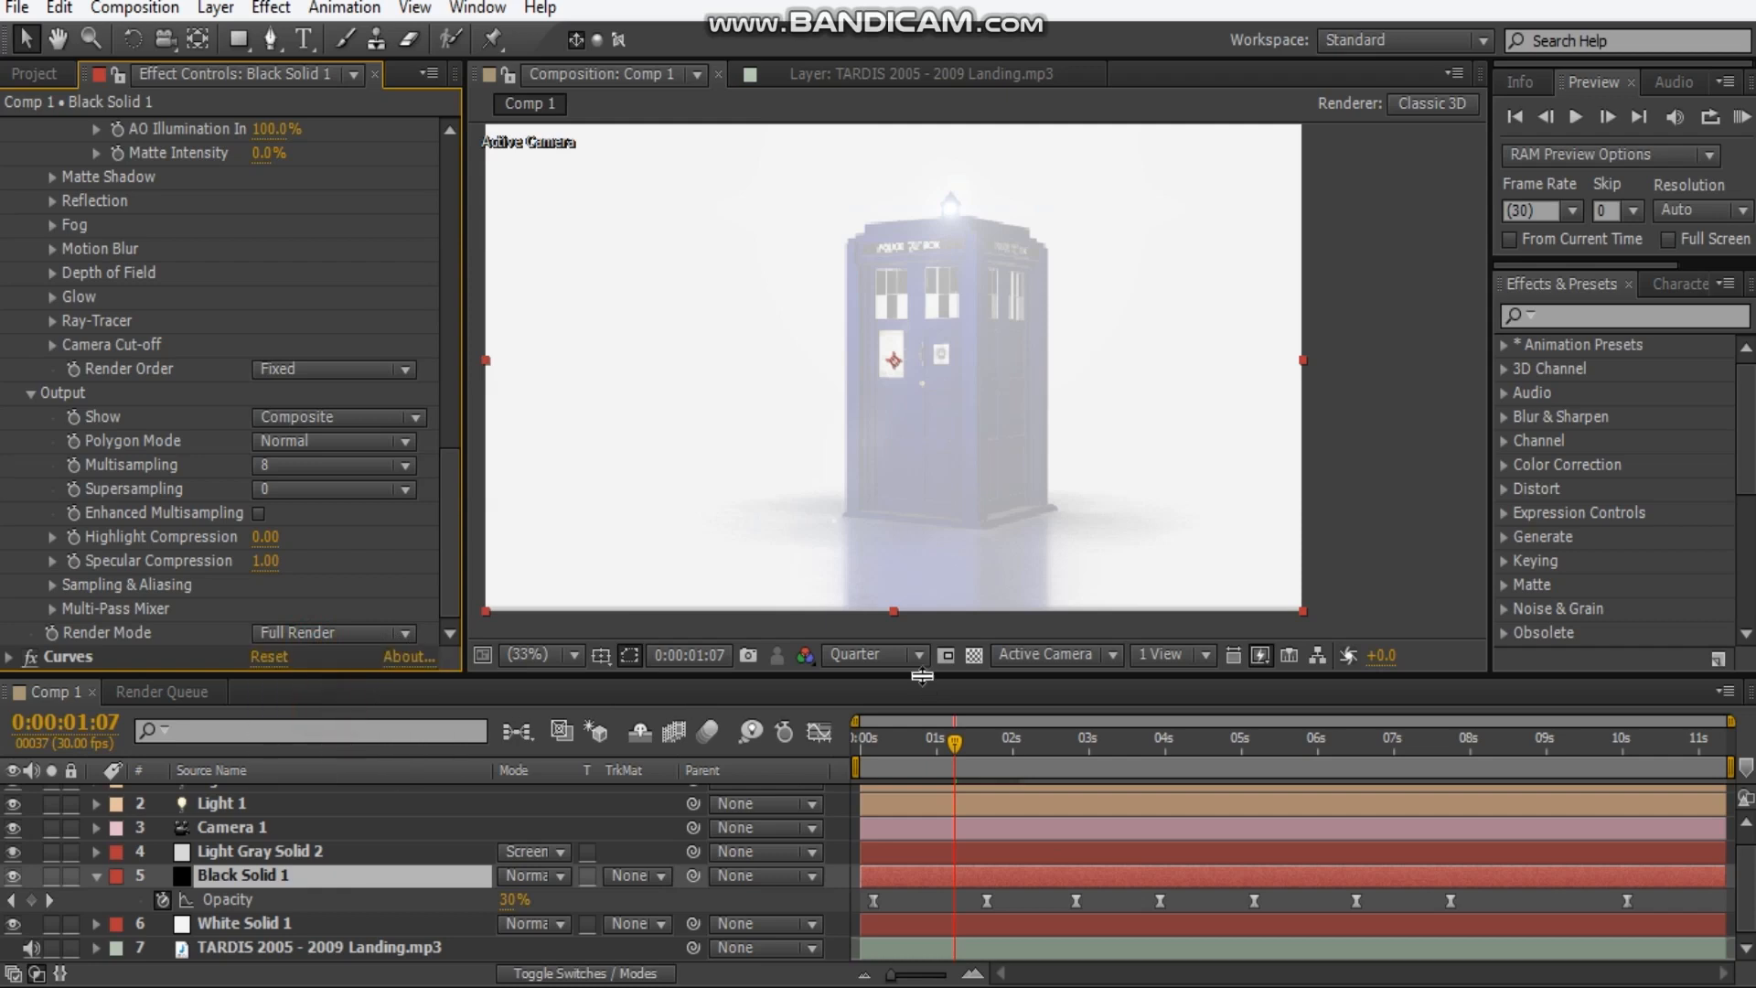
- Scrub through the box's fading animation up to the last Opacity keyframe at 0:00:10:02
{"action": "left_click_drag", "start_coordinate": [954, 743], "coordinate": [1452, 746]}
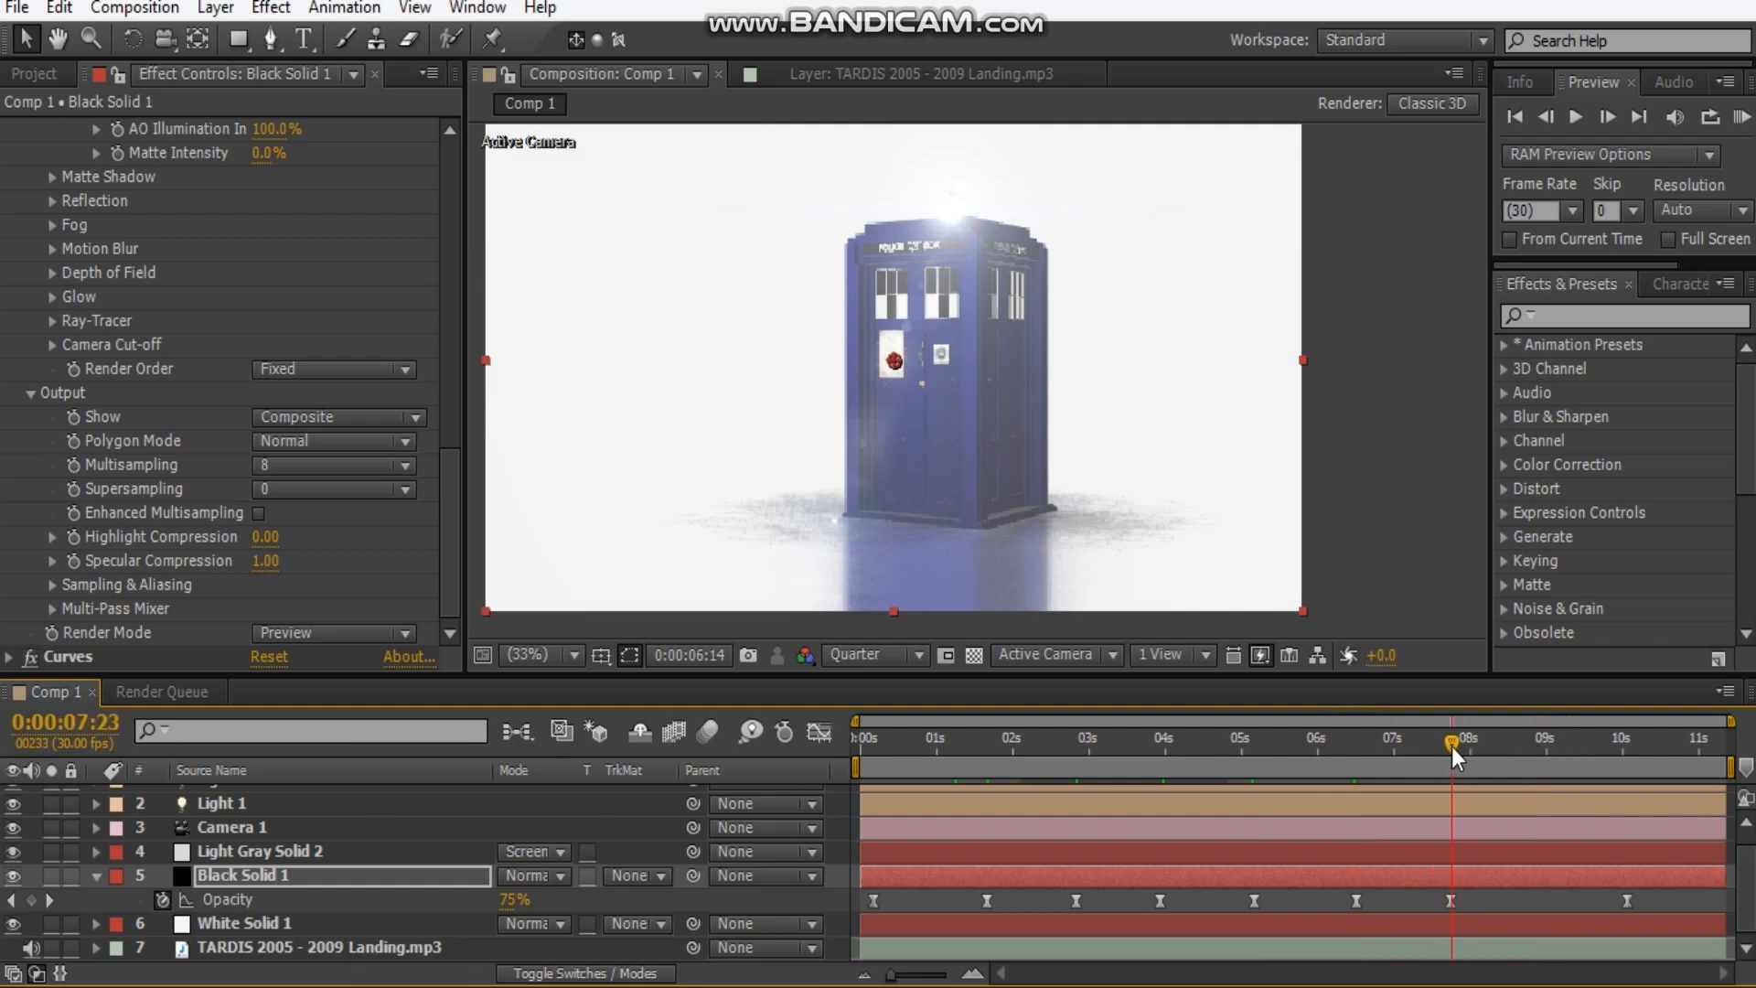
{"action": "left_click", "coordinate": [1628, 742]}
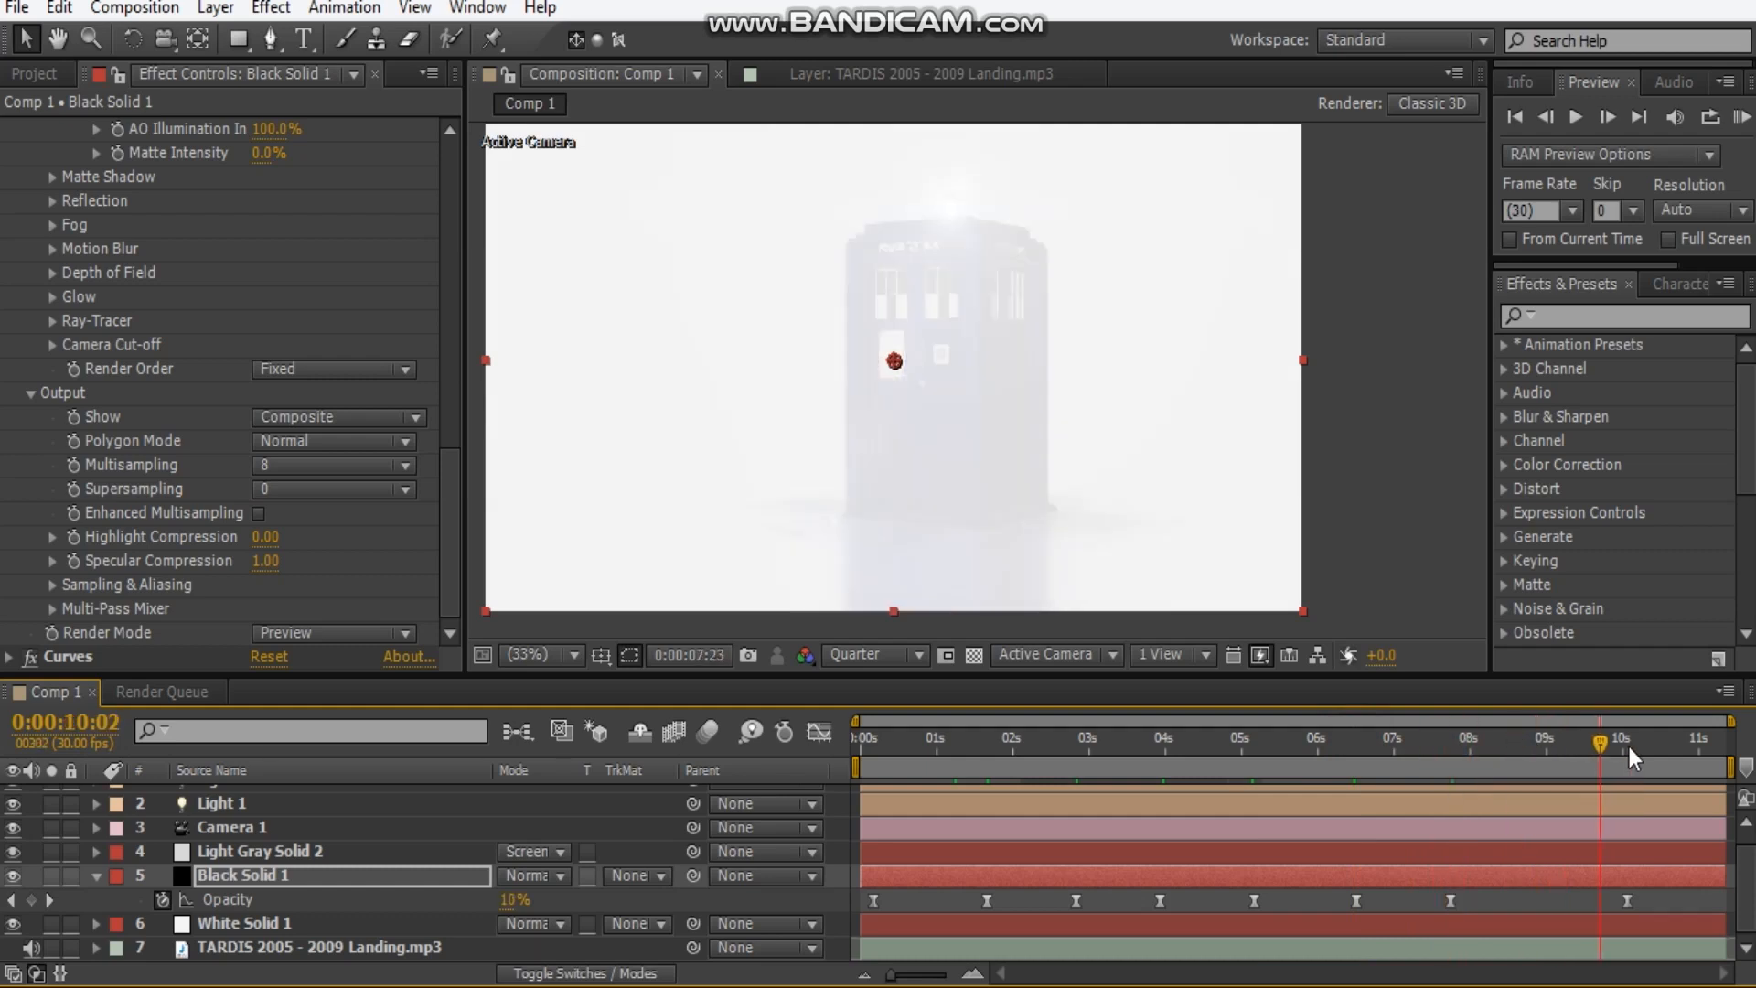
{"action": "middle_click_drag", "start_coordinate": [967, 485], "coordinate": [976, 462]}
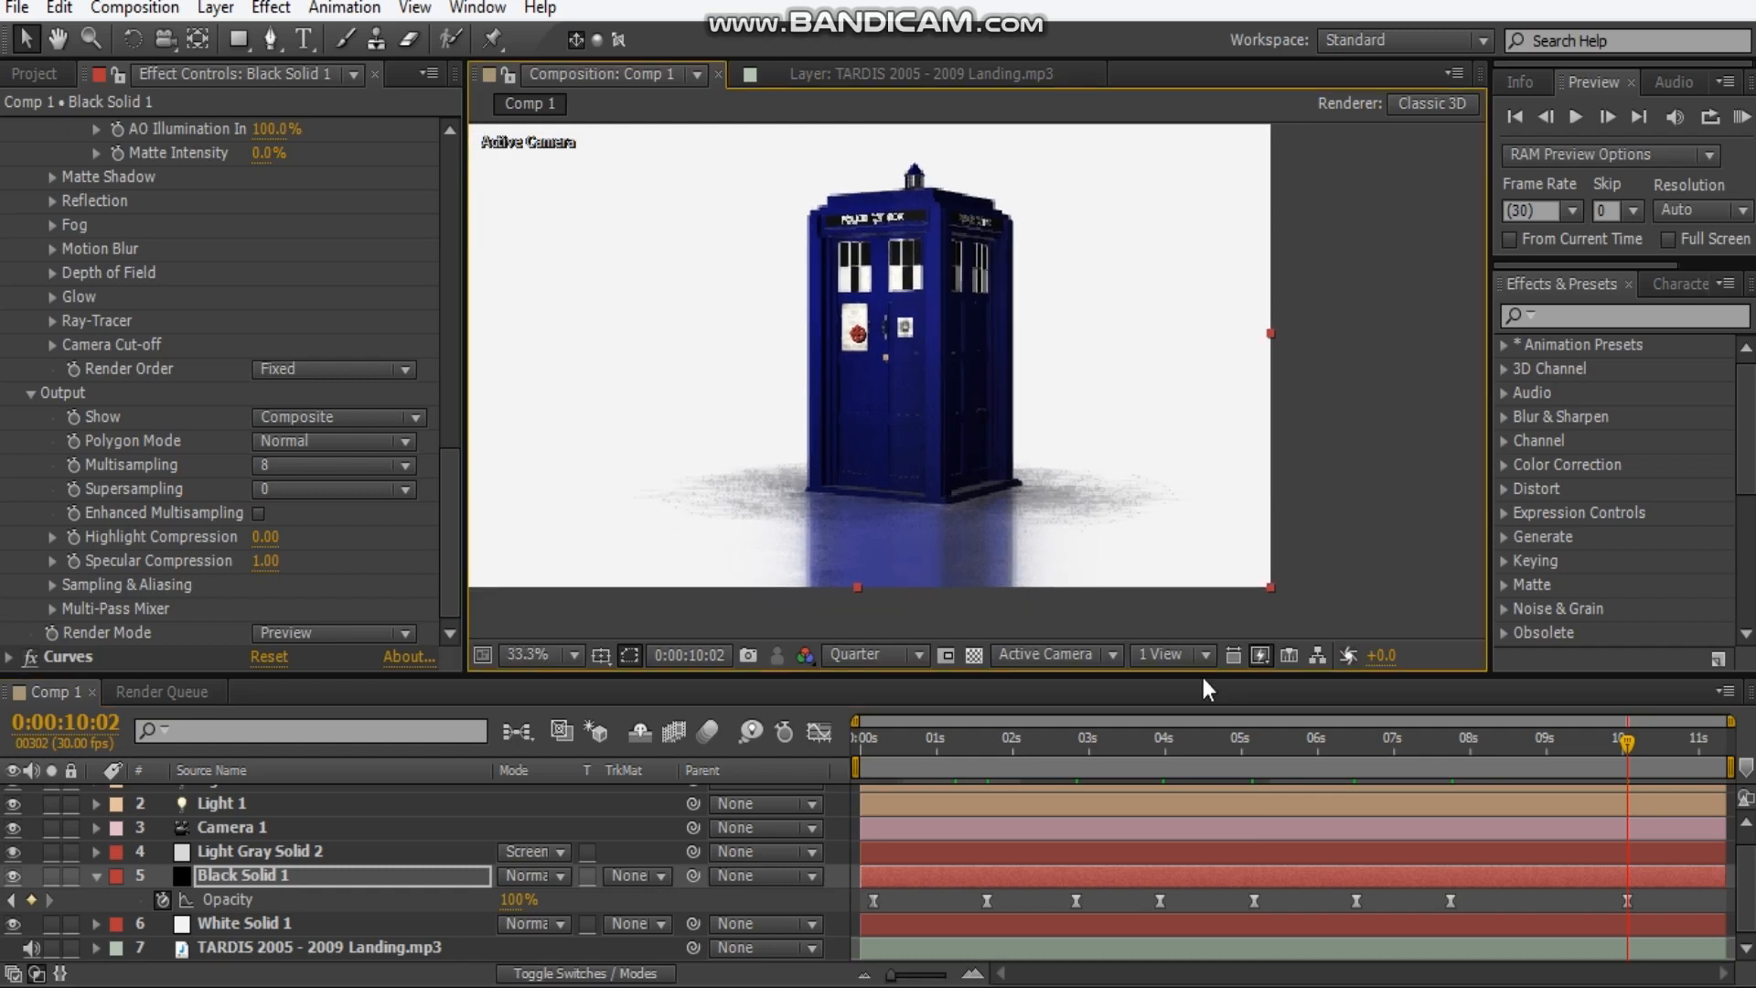
- Reveal Light Gray Solid 2's Optical Flares Brightness keyframes and select them together with Black Solid 1's Opacity keyframes to compare their timing
{"action": "left_click", "coordinate": [331, 843]}
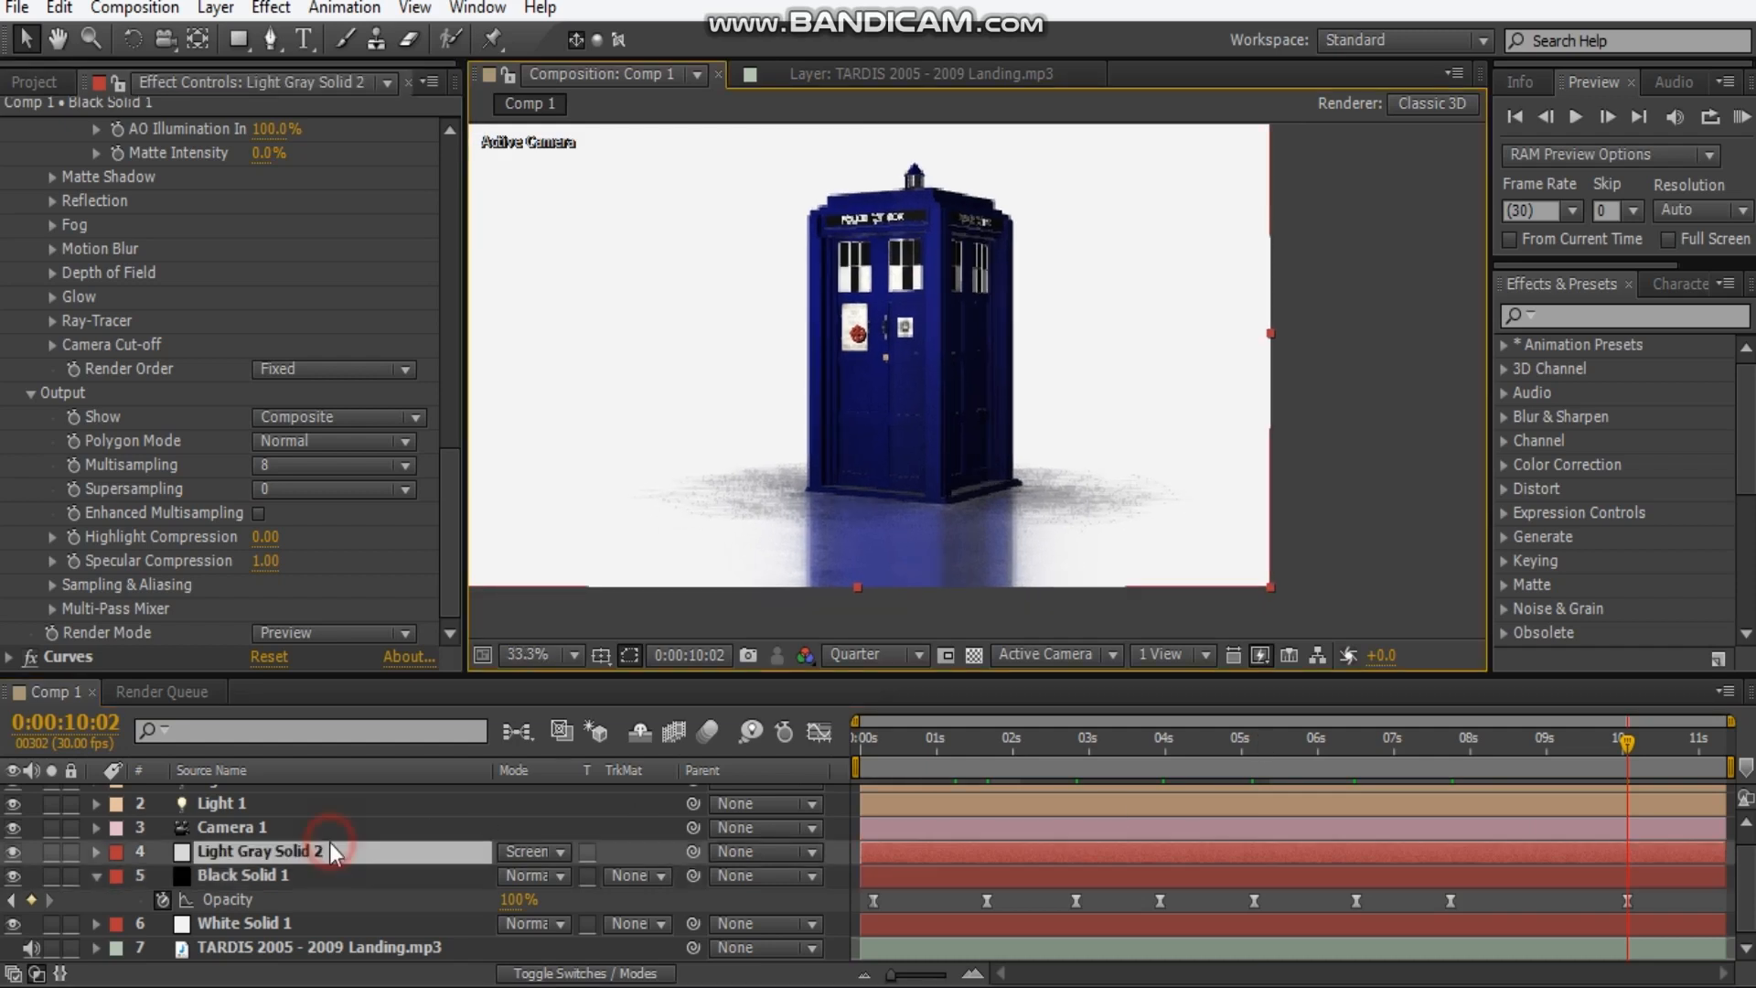
{"action": "key", "text": "u"}
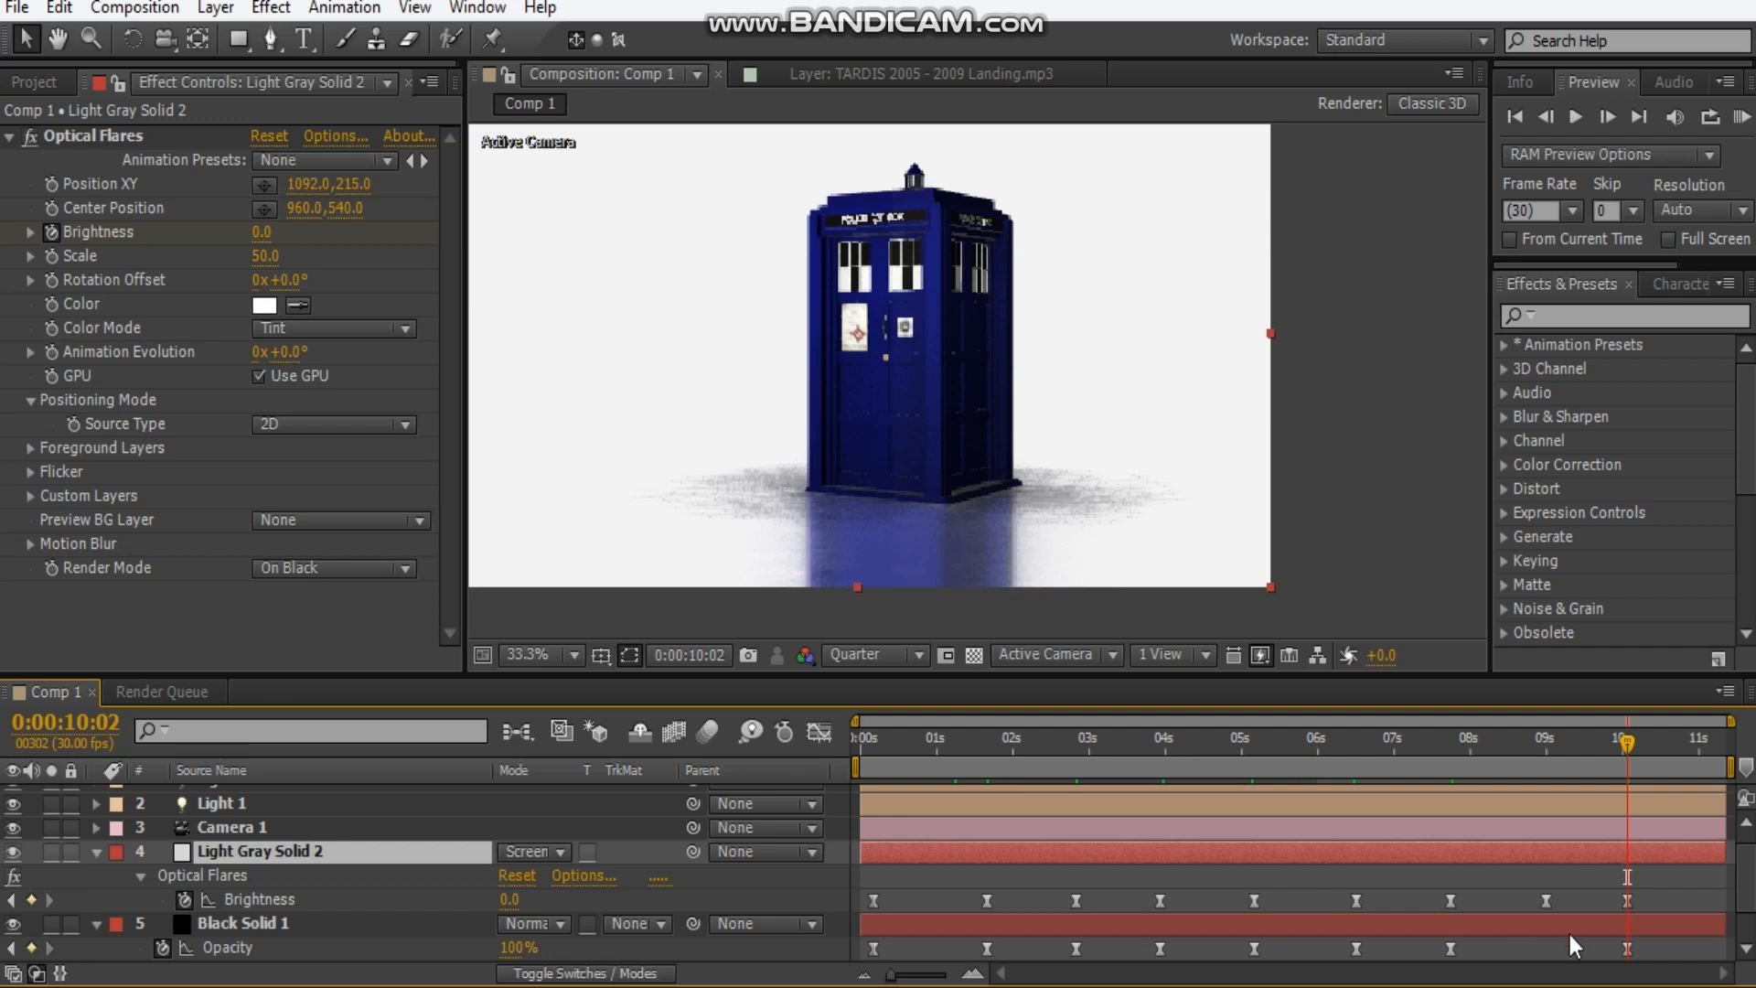
{"action": "scroll", "coordinate": [1452, 904], "scroll_direction": "down", "scroll_amount": 1}
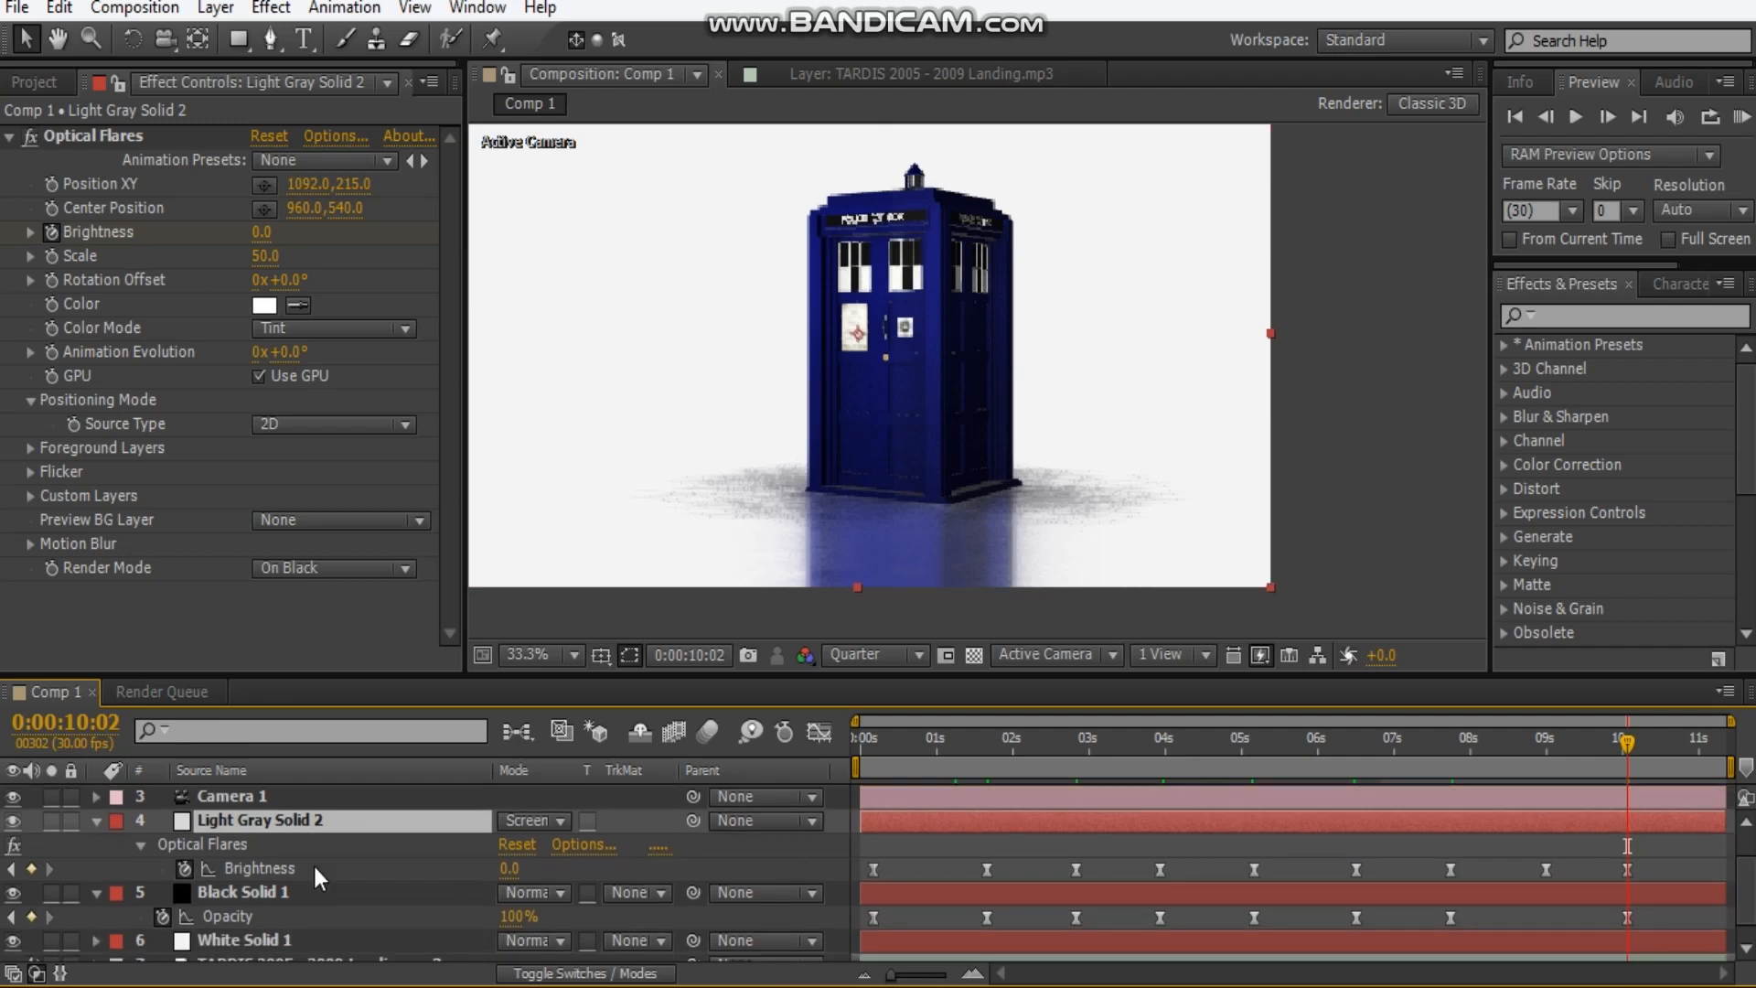
{"action": "left_click", "coordinate": [219, 844]}
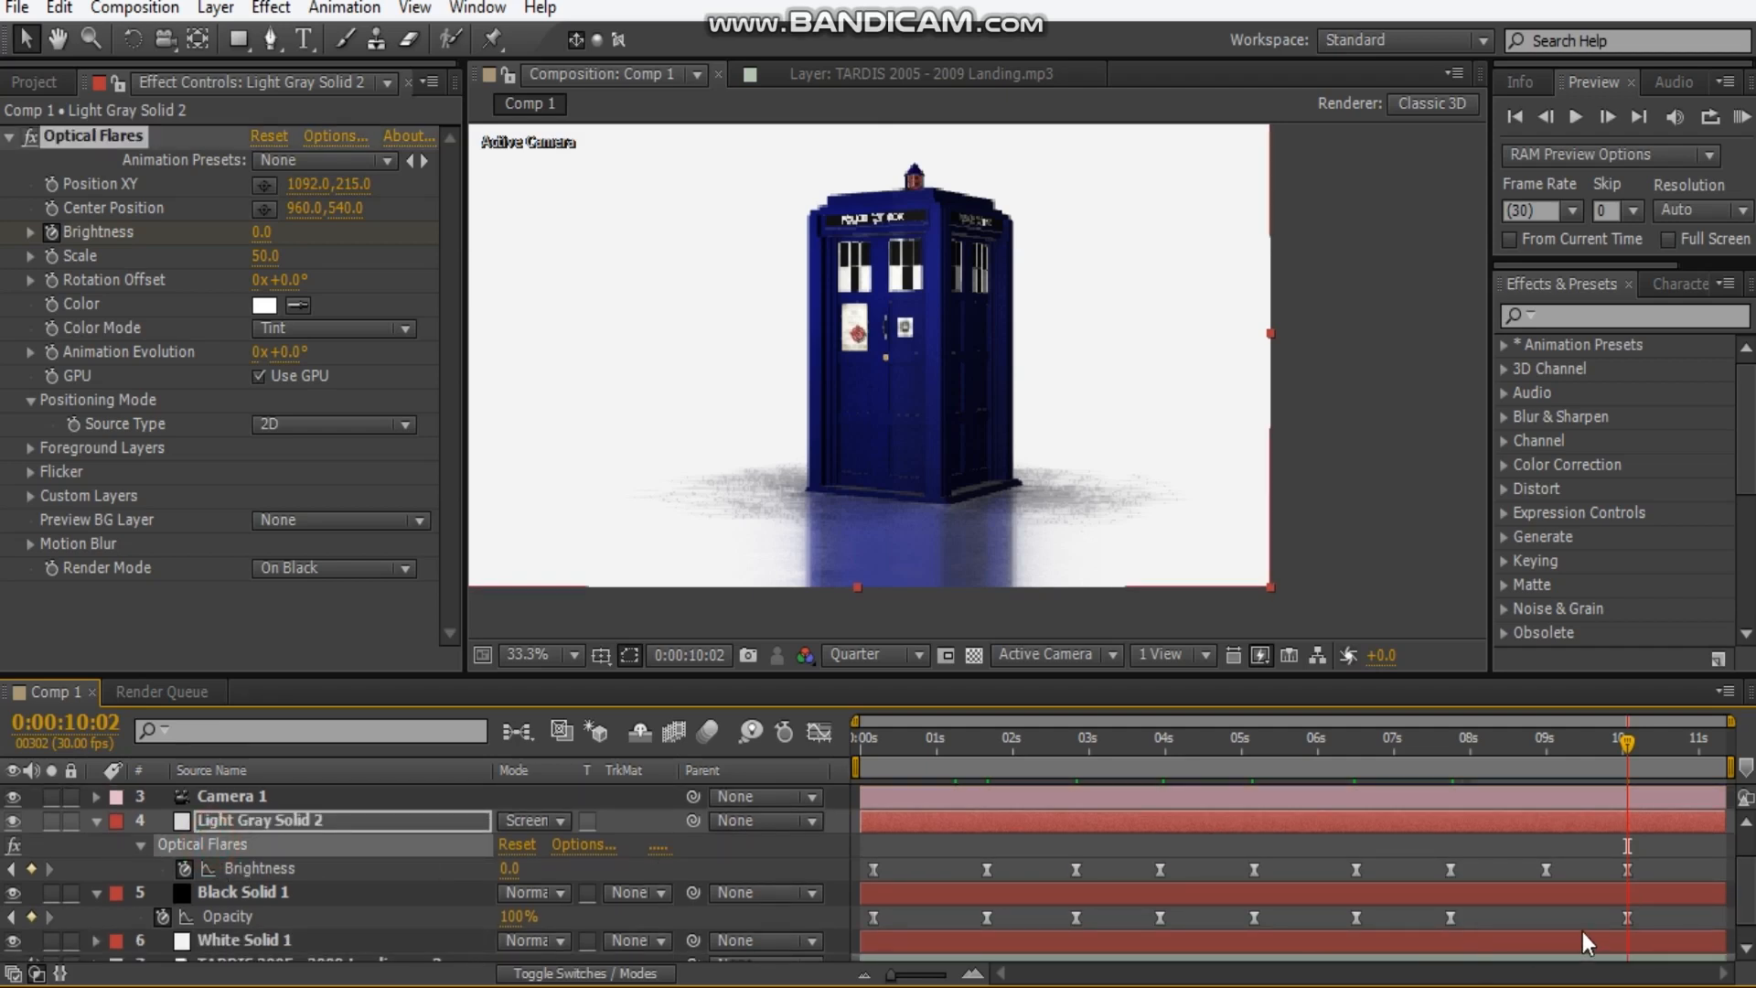
{"action": "left_click_drag", "start_coordinate": [1664, 922], "coordinate": [1070, 884]}
{"action": "left_click_drag", "start_coordinate": [891, 863], "coordinate": [854, 864]}
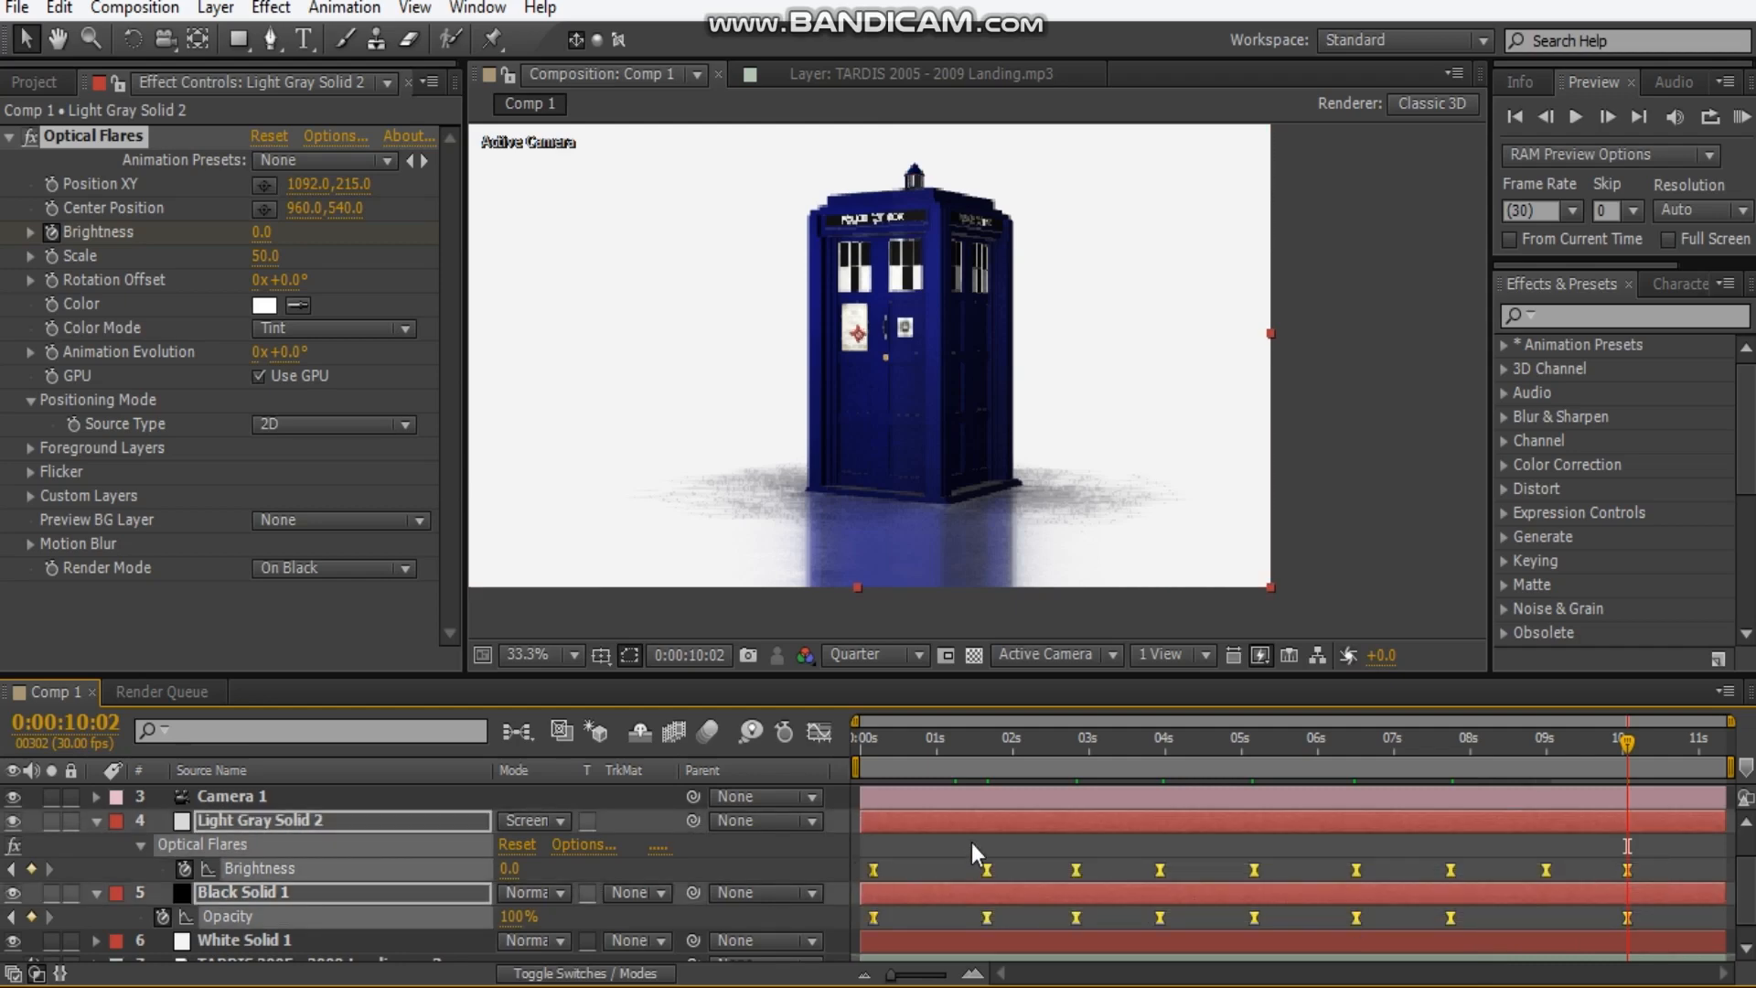
- Deselect the keyframes, collapse the expanded layer properties and select the Camera 1 layer
{"action": "left_click", "coordinate": [974, 834]}
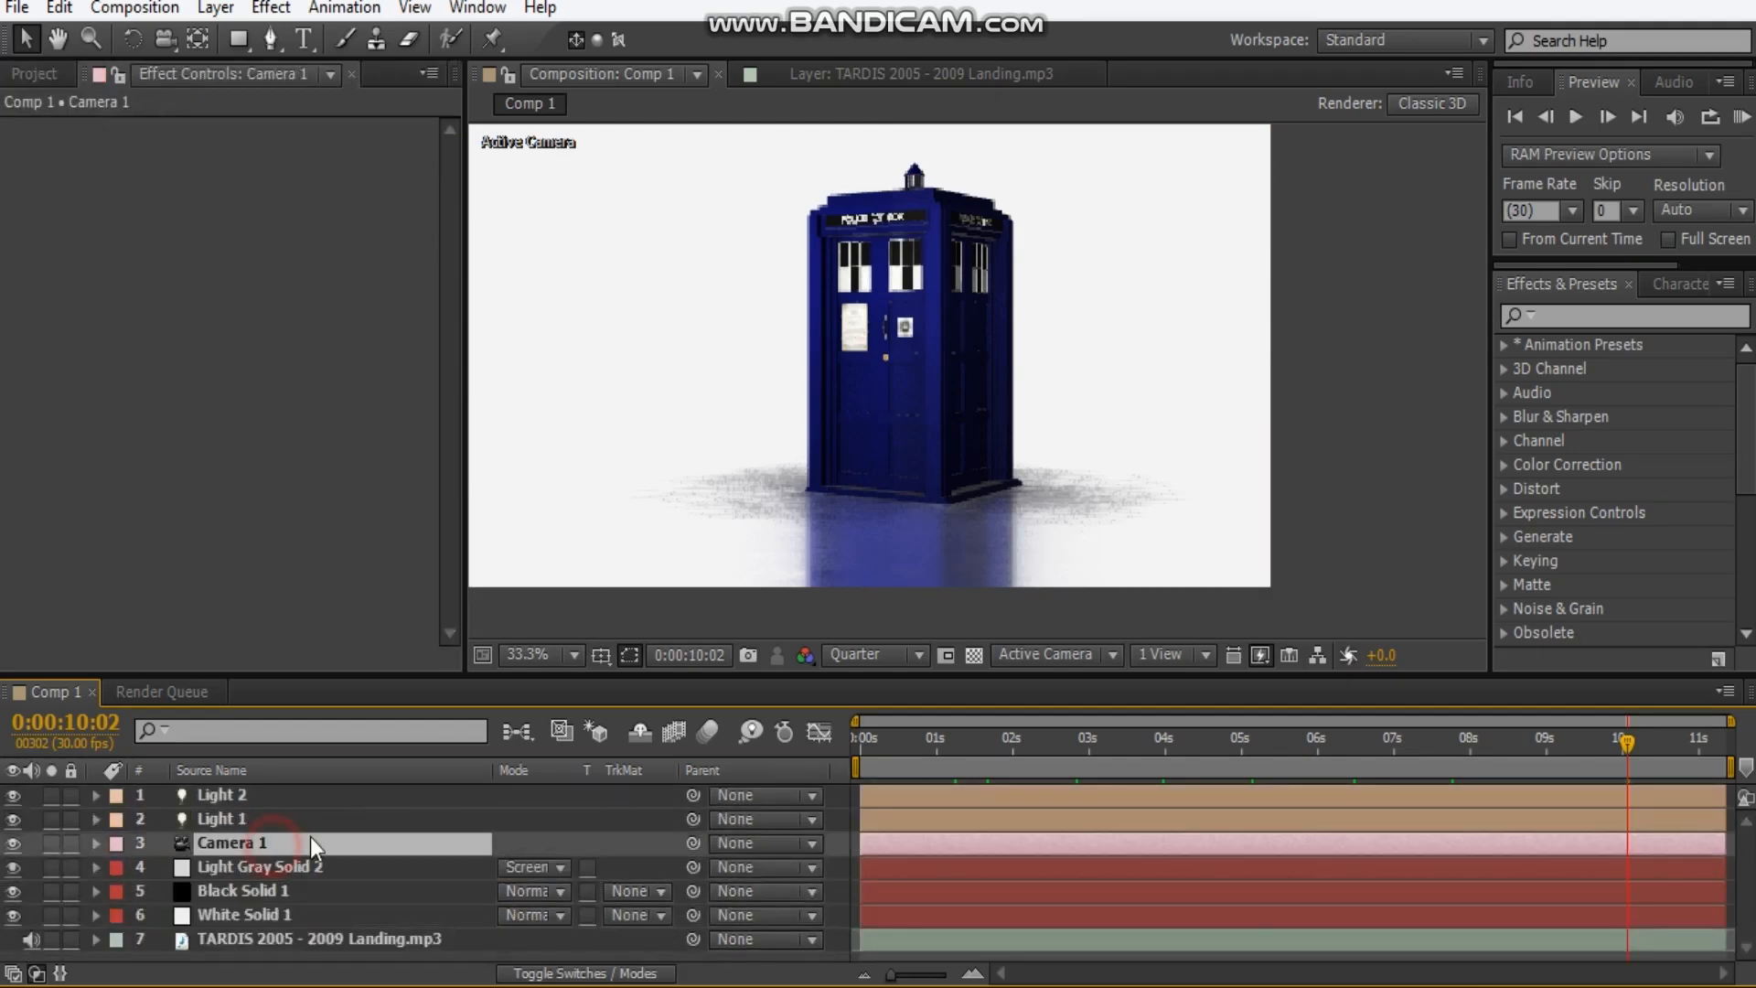
{"action": "middle_click_drag", "start_coordinate": [874, 415], "coordinate": [981, 464]}
{"action": "scroll", "coordinate": [980, 465], "scroll_direction": "down", "scroll_amount": 1}
{"action": "scroll", "coordinate": [972, 474], "scroll_direction": "up", "scroll_amount": 1}
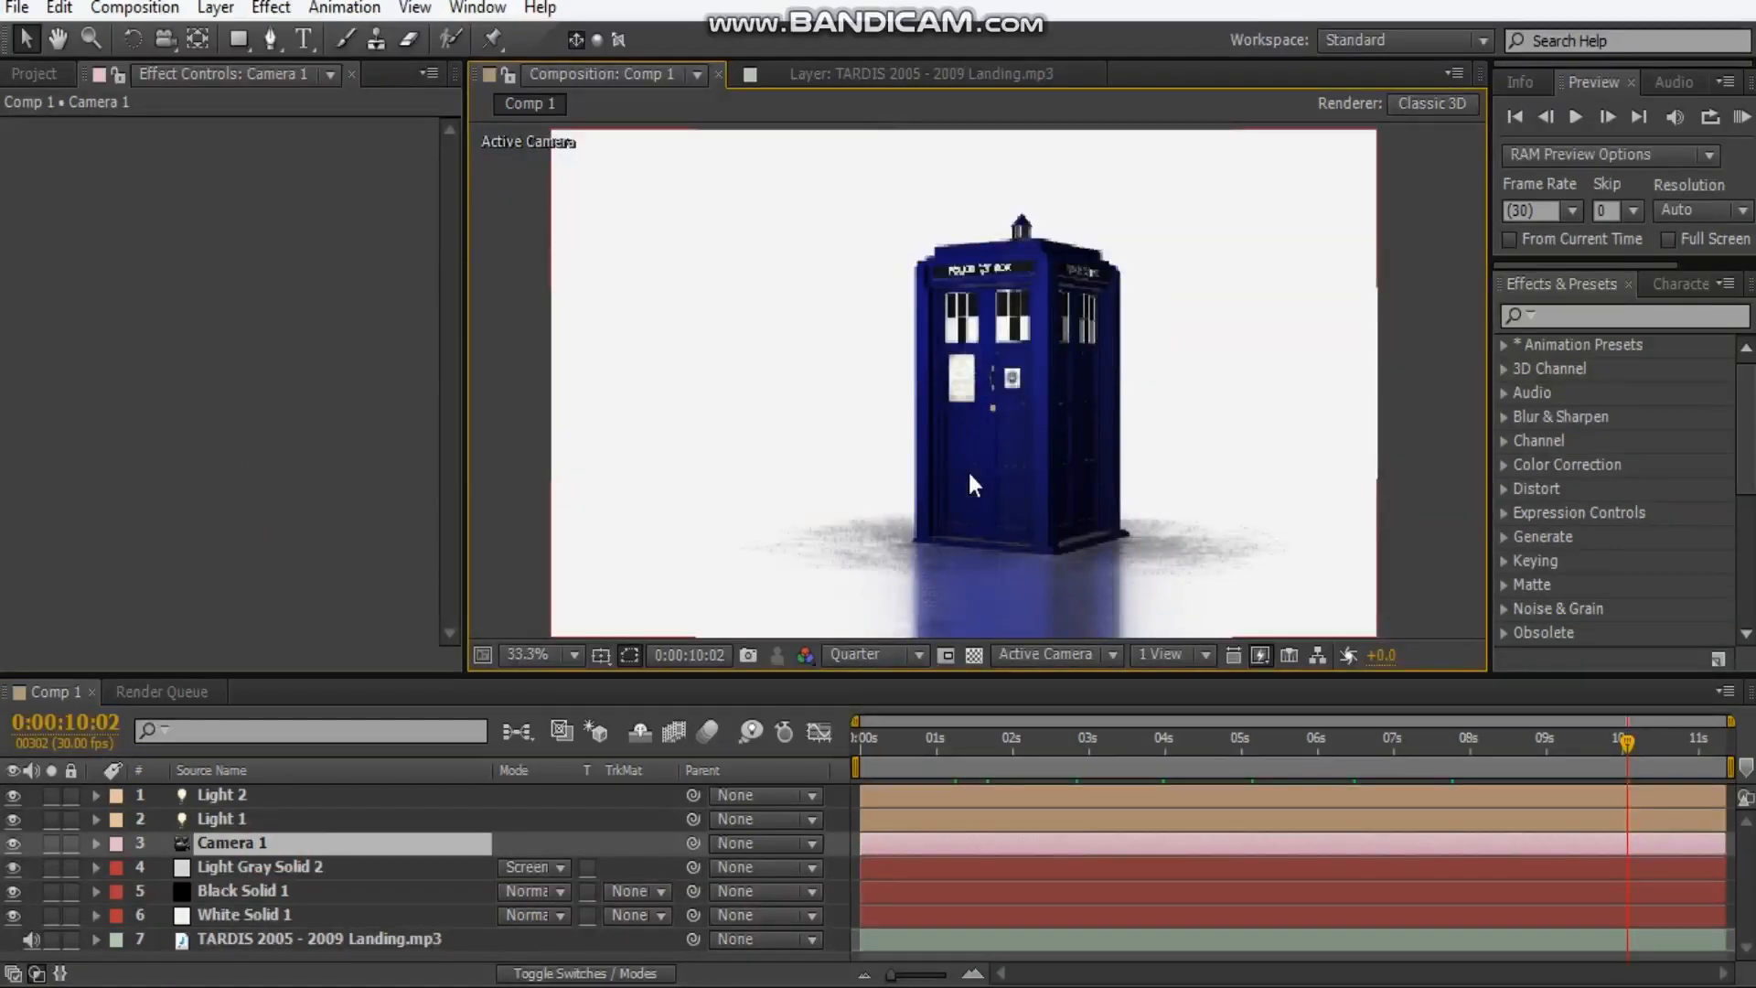